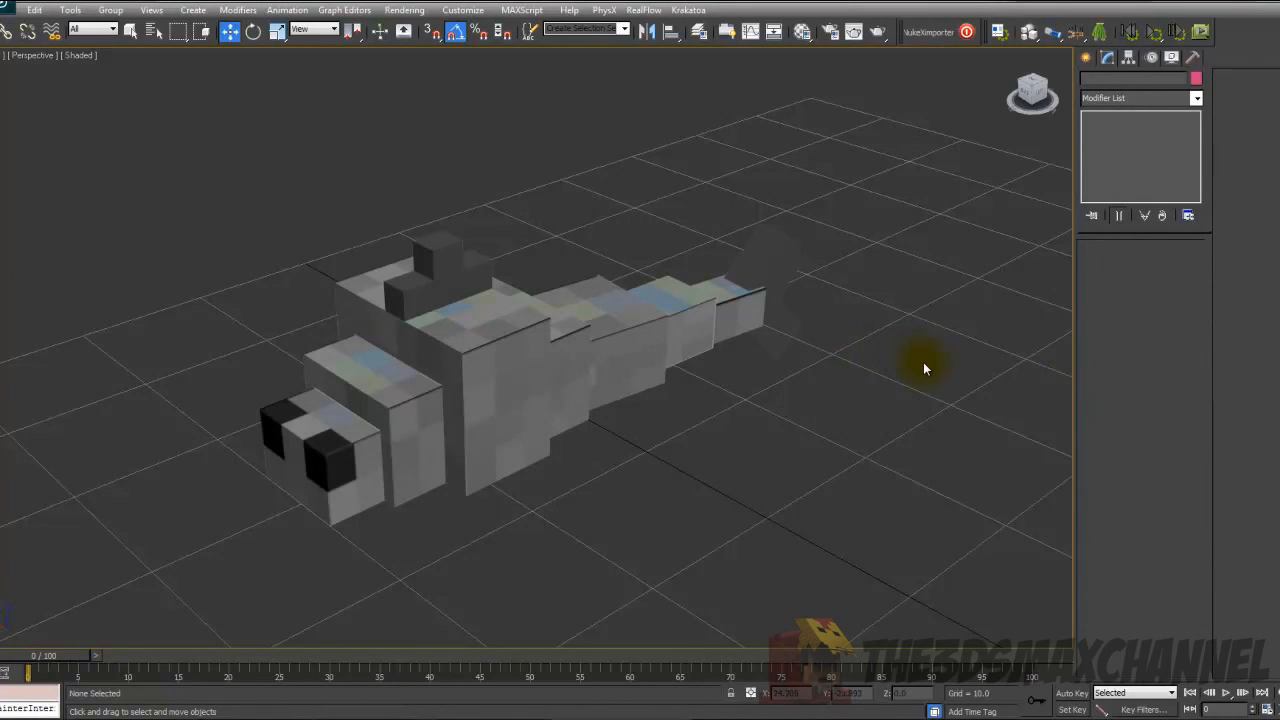
pyautogui.scroll(2, 923, 362)
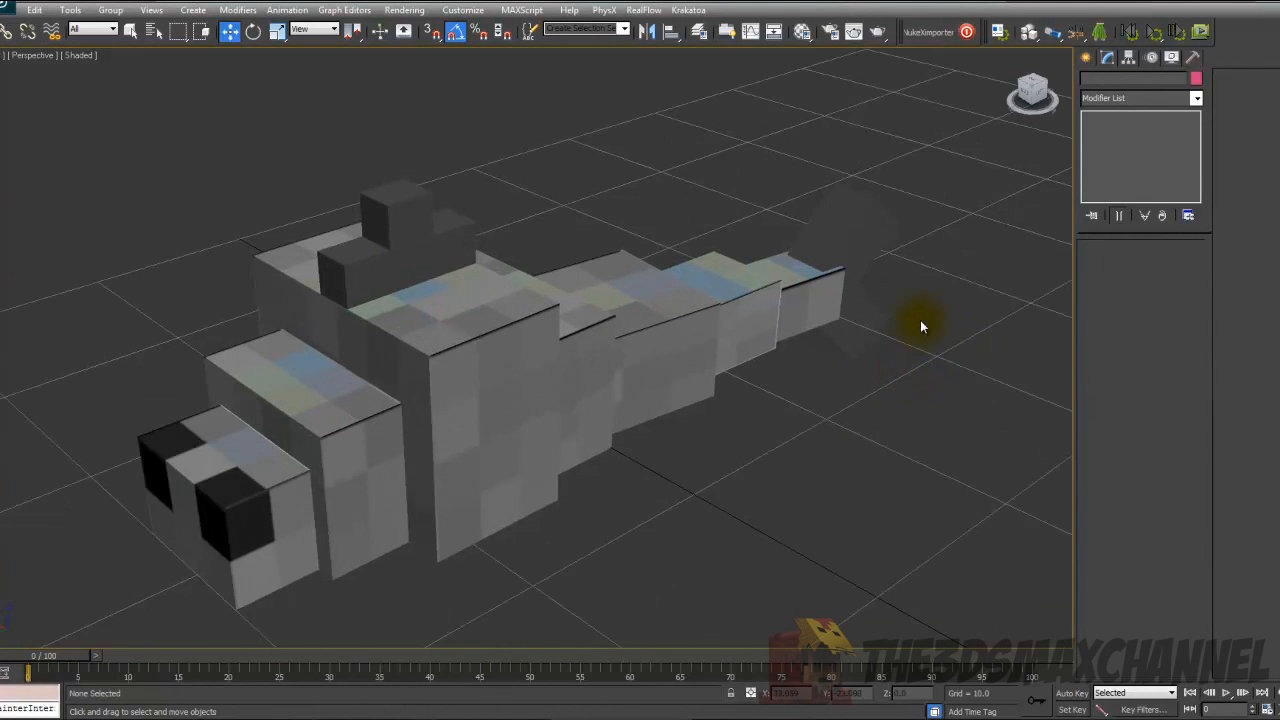
pyautogui.scroll(-5, 814, 357)
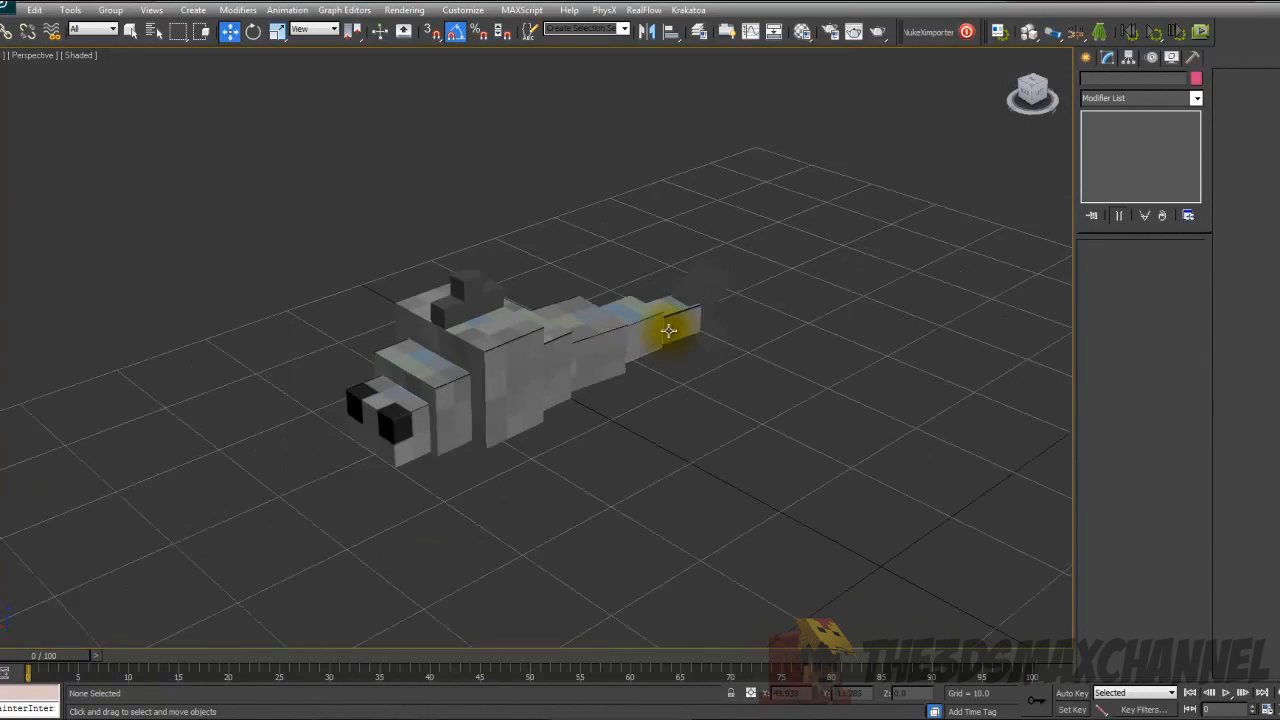
pyautogui.moveTo(208, 194); pyautogui.dragTo(865, 505)
pyautogui.scroll(2, 722, 438)
pyautogui.click(712, 431)
pyautogui.scroll(3, 767, 532)
pyautogui.scroll(-2, 443, 323)
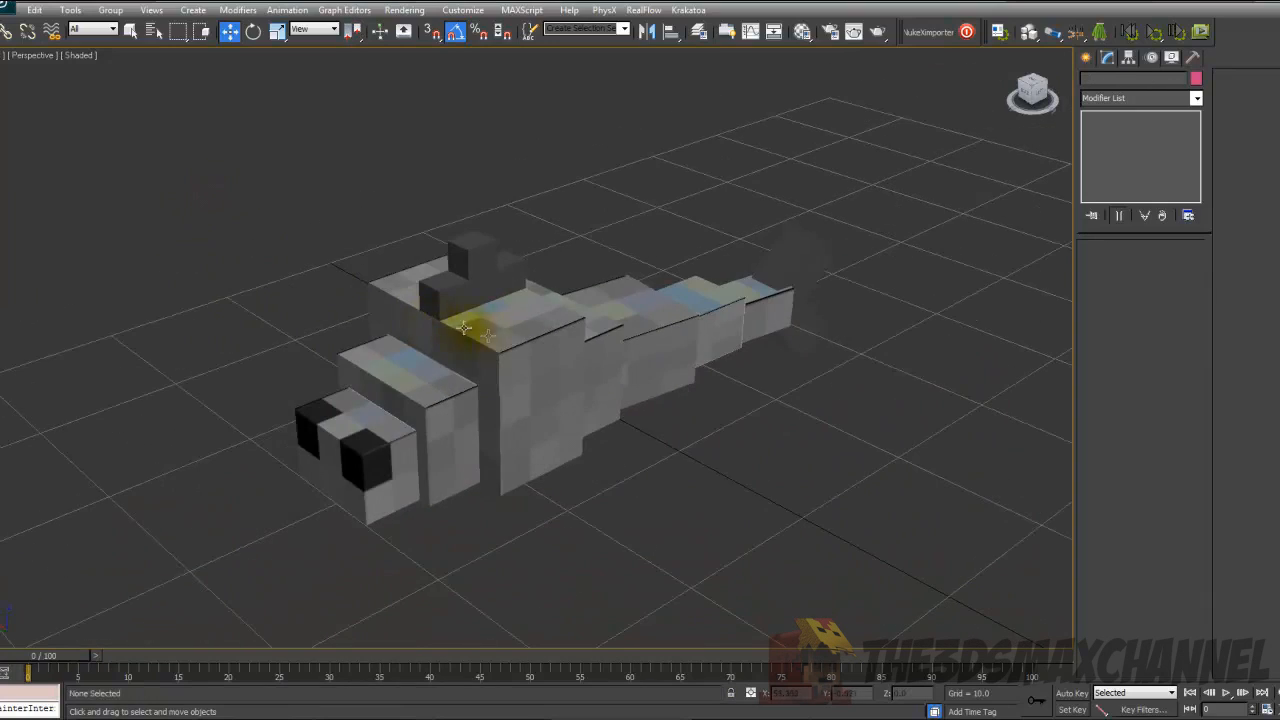
# Render the perspective view of the textured creature model, inspect the image up close and close the render window
pyautogui.click(404, 10)
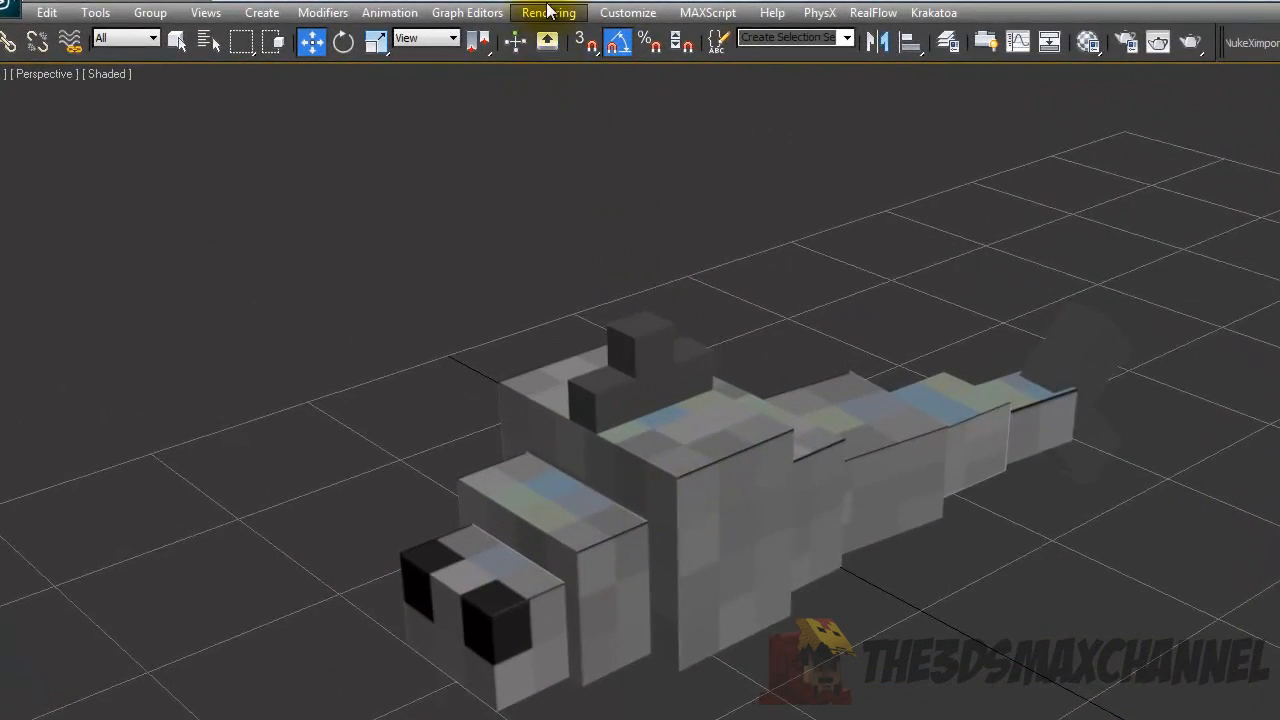
pyautogui.click(563, 38)
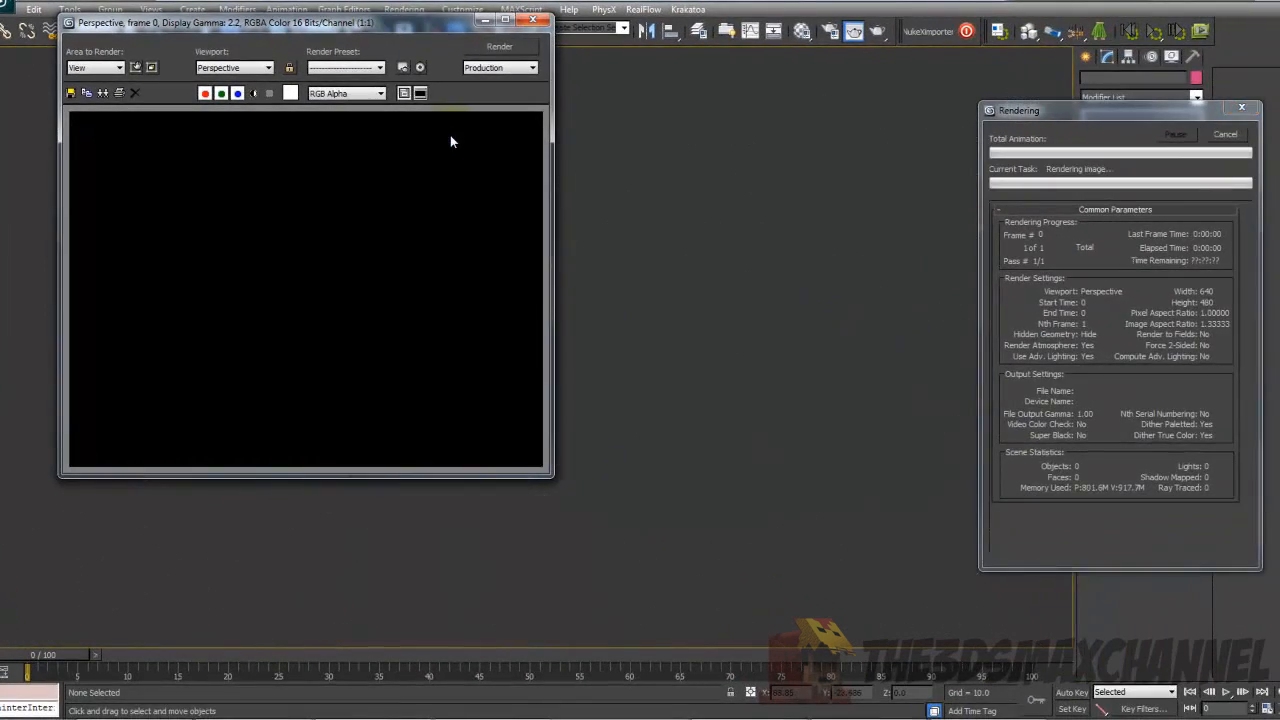
pyautogui.click(343, 314)
pyautogui.scroll(1, 238, 282)
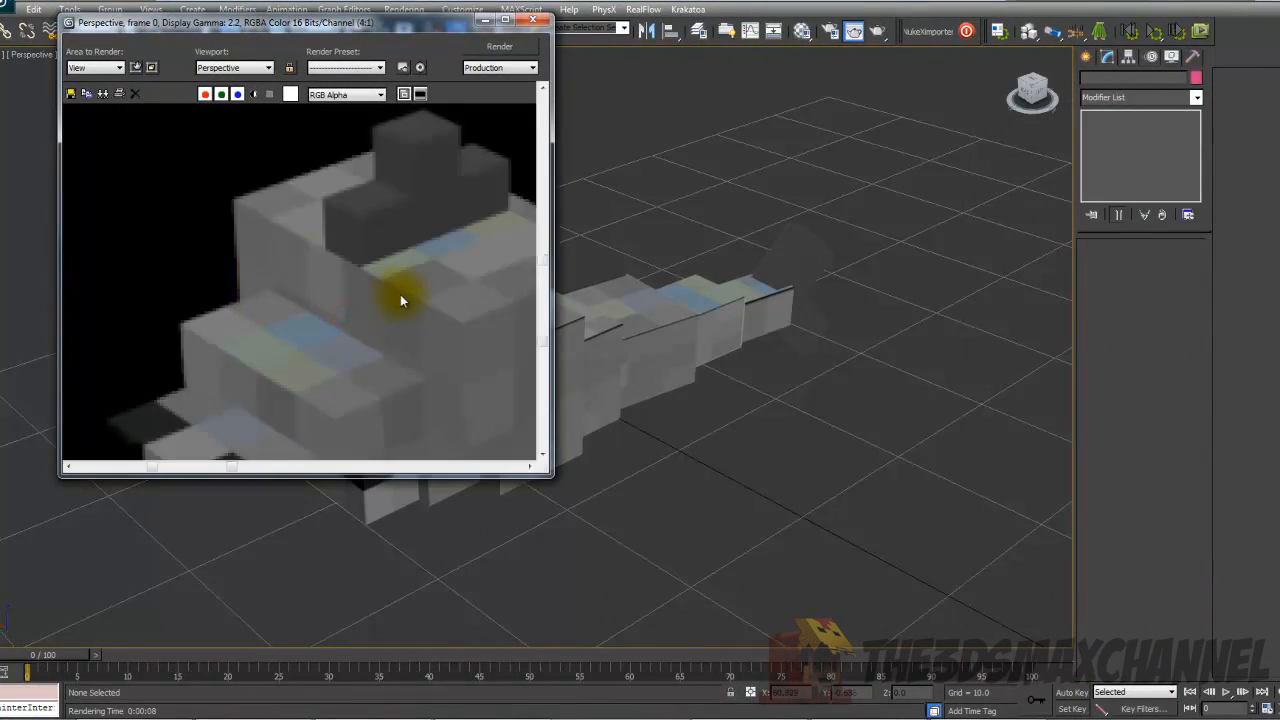
pyautogui.scroll(-1, 490, 324)
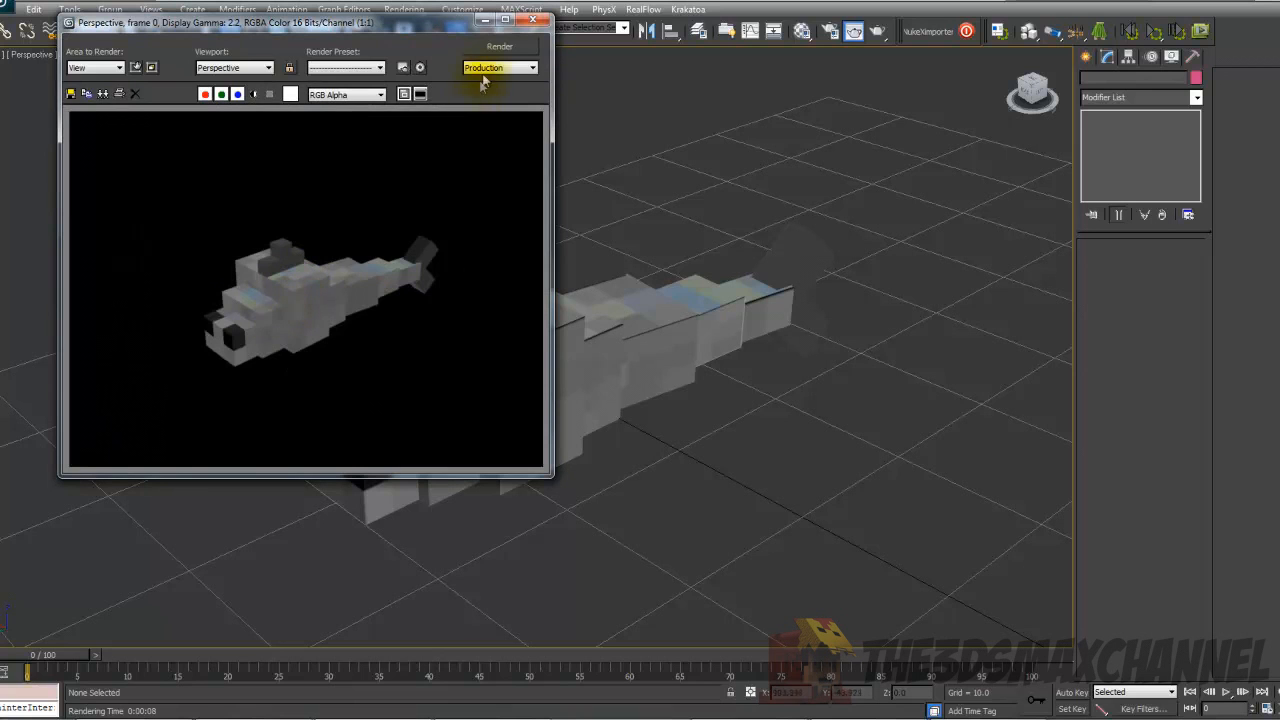
pyautogui.click(533, 19)
# Play the creature's tail animation in the viewport, stop it and return the timeline to frame 0
pyautogui.scroll(3, 590, 308)
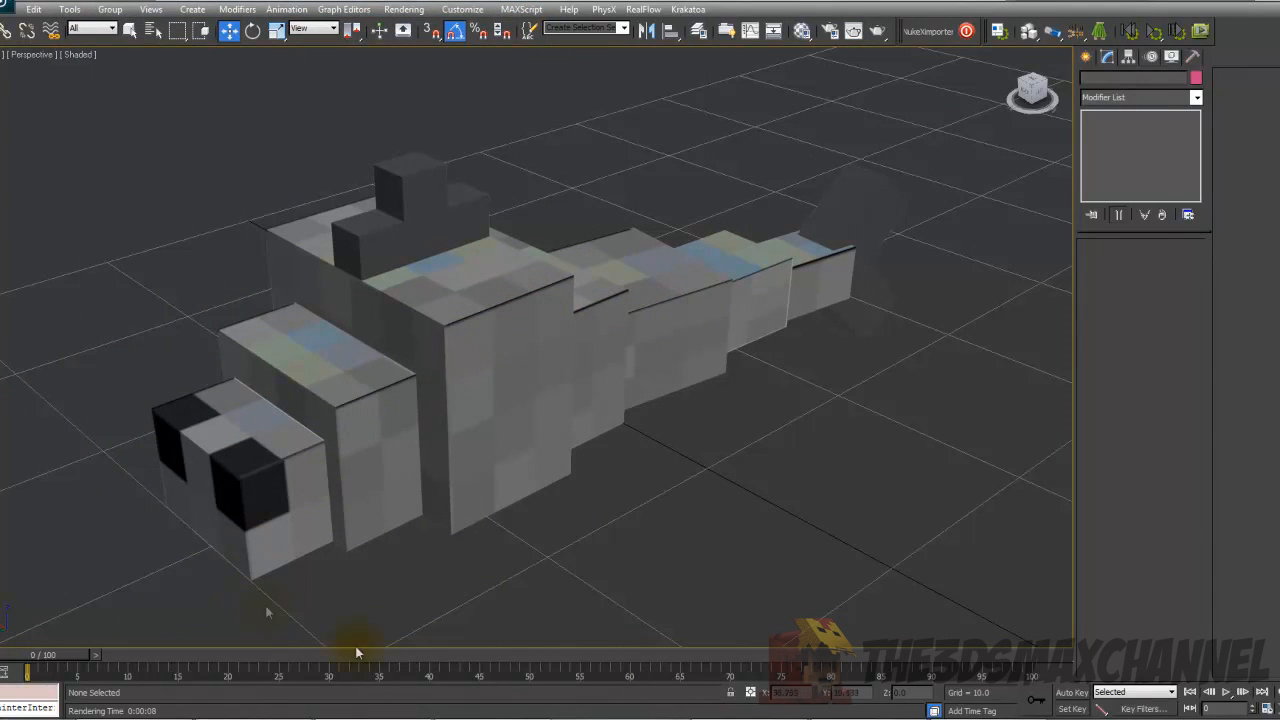
pyautogui.click(1234, 693)
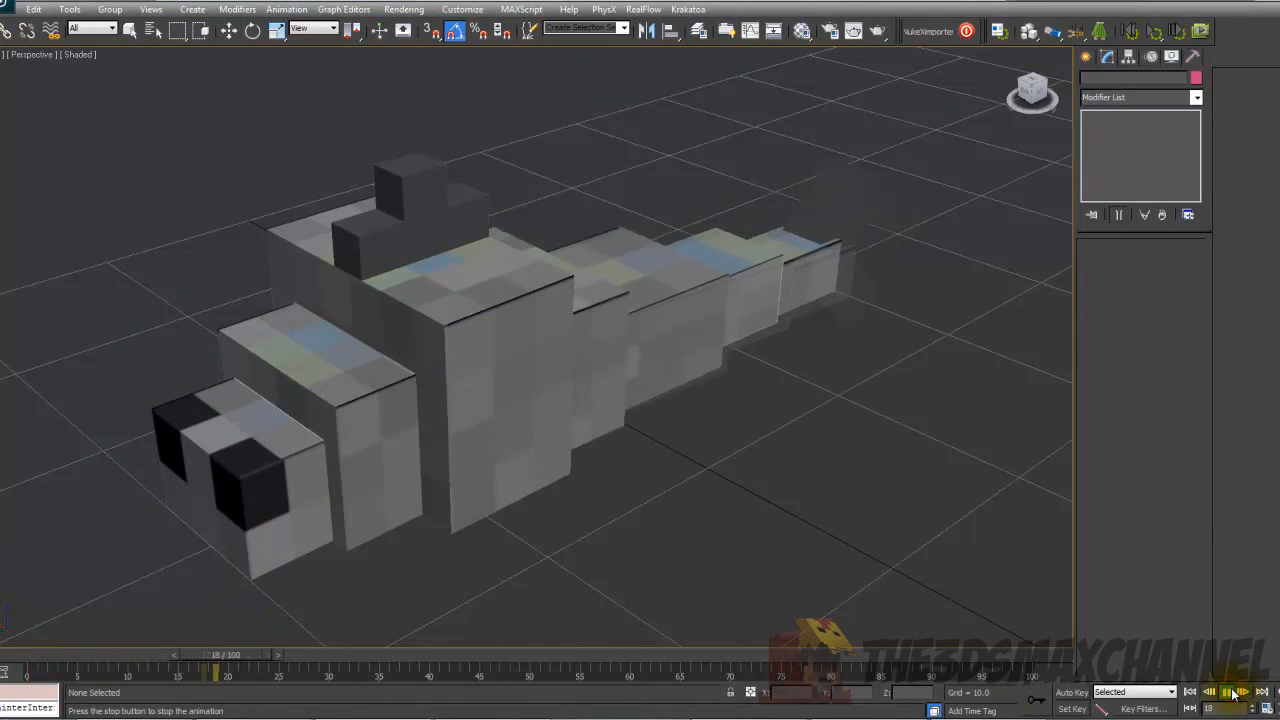
pyautogui.click(1234, 693)
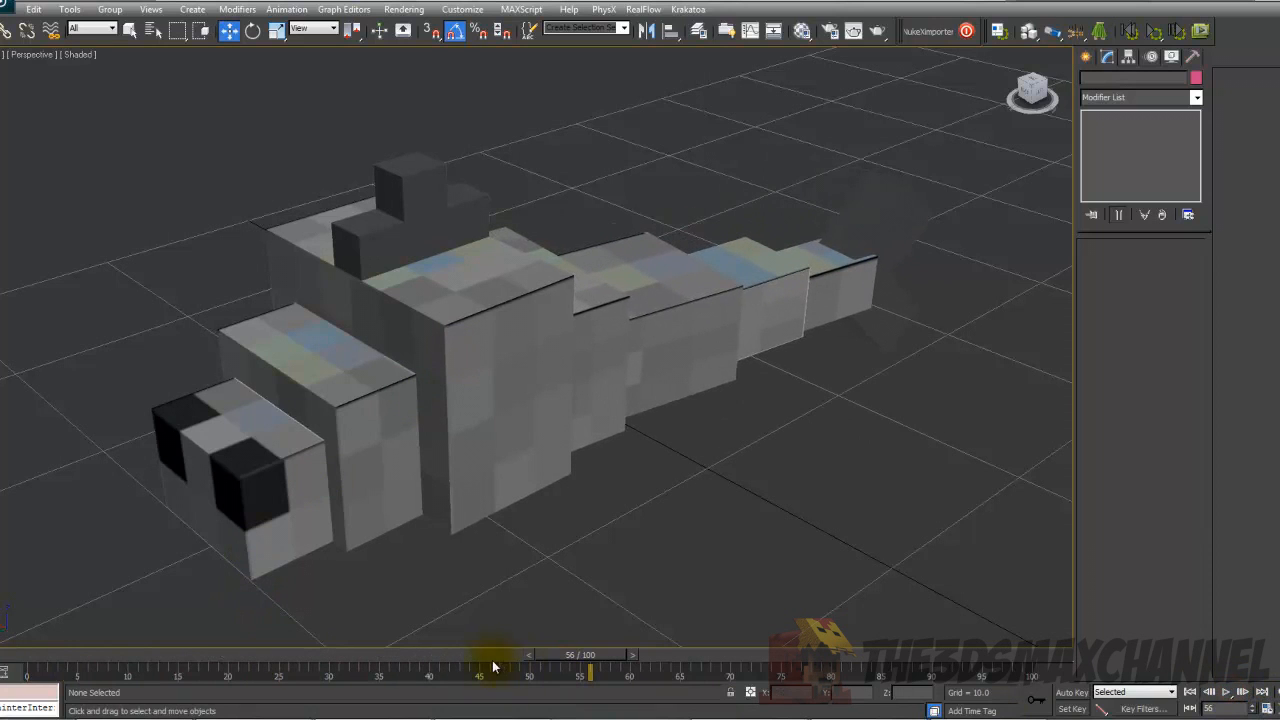
pyautogui.moveTo(284, 653); pyautogui.dragTo(29, 653)
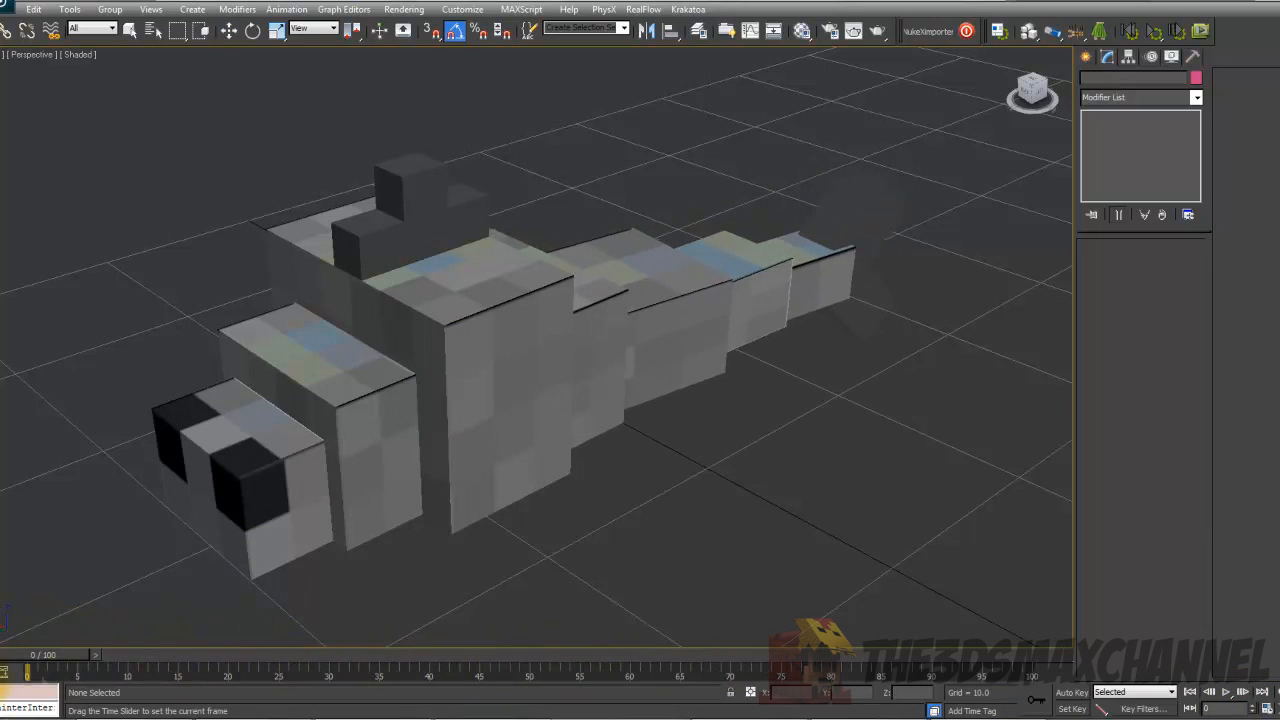
# Examine the bone rig inside the creature's body in wireframe display and return to shaded display
pyautogui.scroll(-5, 423, 471)
pyautogui.press('F3')
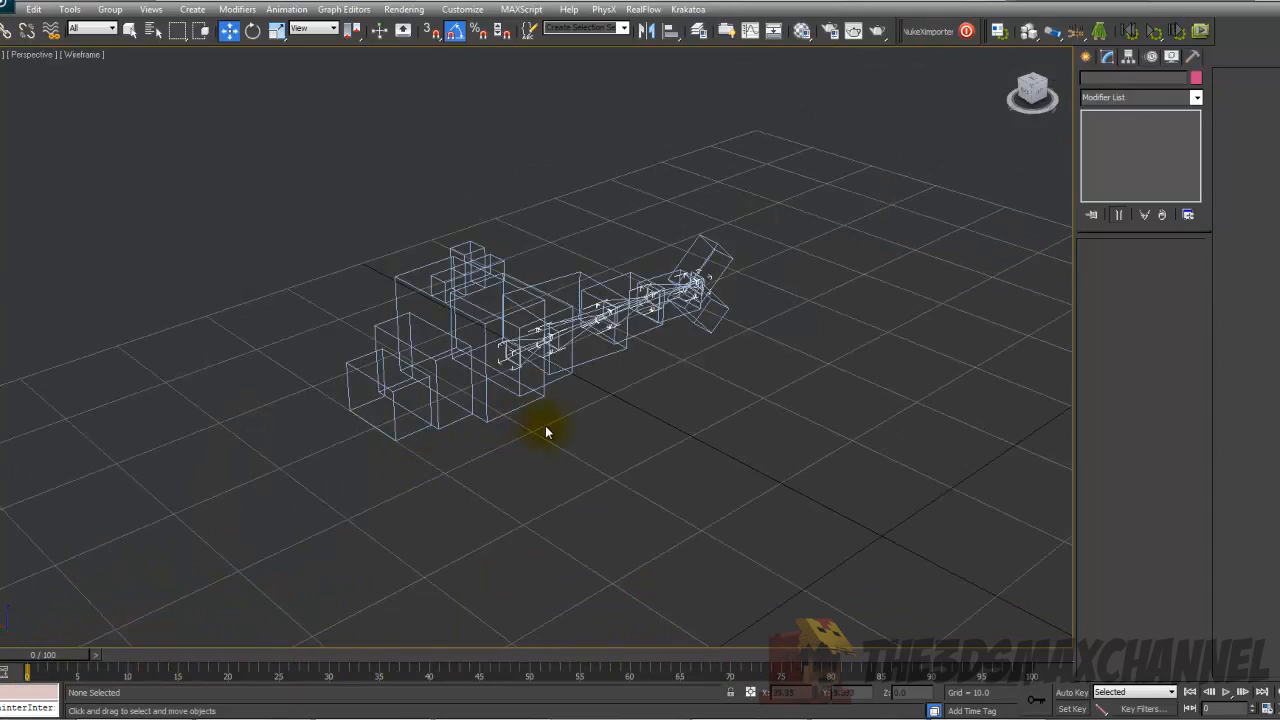
pyautogui.scroll(6, 519, 480)
pyautogui.moveTo(519, 480)
pyautogui.mouseDown(button='middle')
pyautogui.moveTo(491, 394)
pyautogui.moveTo(506, 349)
pyautogui.mouseUp(button='middle')
pyautogui.scroll(-2, 491, 394)
pyautogui.press('F3')
pyautogui.scroll(-7, 506, 349)
pyautogui.scroll(5, 708, 350)
pyautogui.moveTo(880, 231); pyautogui.dragTo(780, 158, button='middle')
pyautogui.scroll(-5, 724, 135)
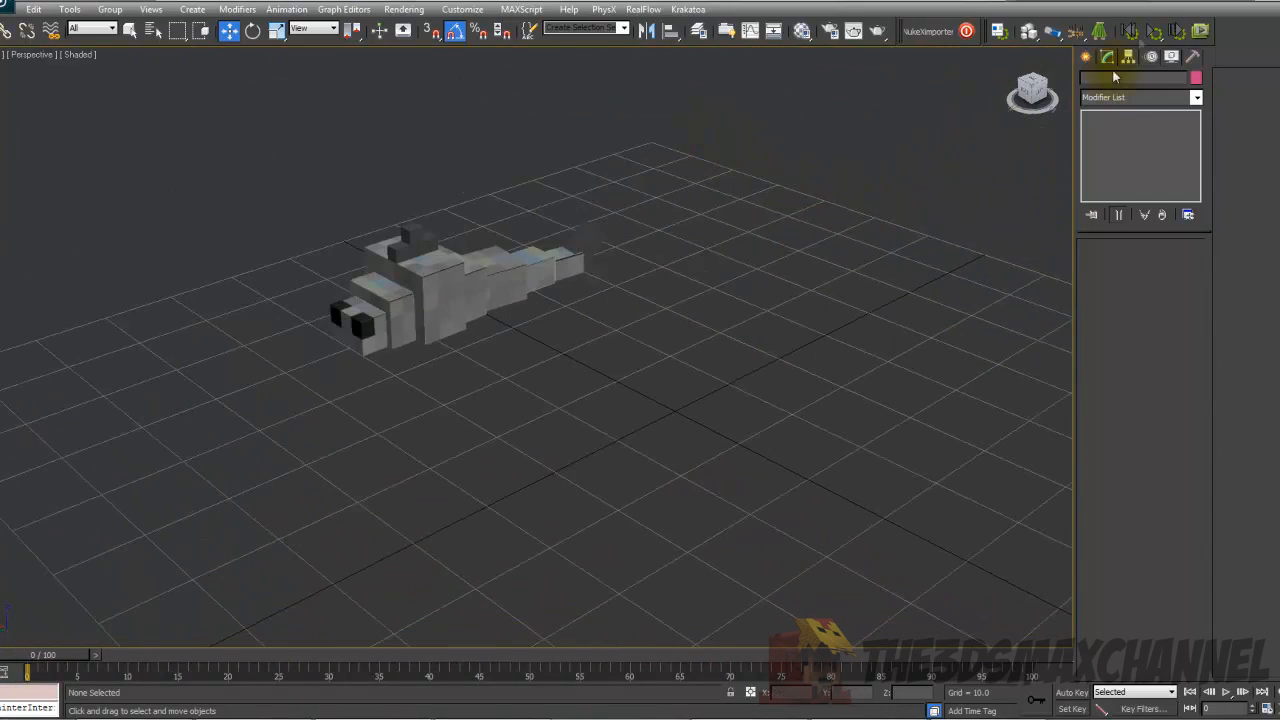
# Create a box about 5.1 long, 12.6 wide and 6.3 high on the grid beside the finished creature
pyautogui.click(1086, 57)
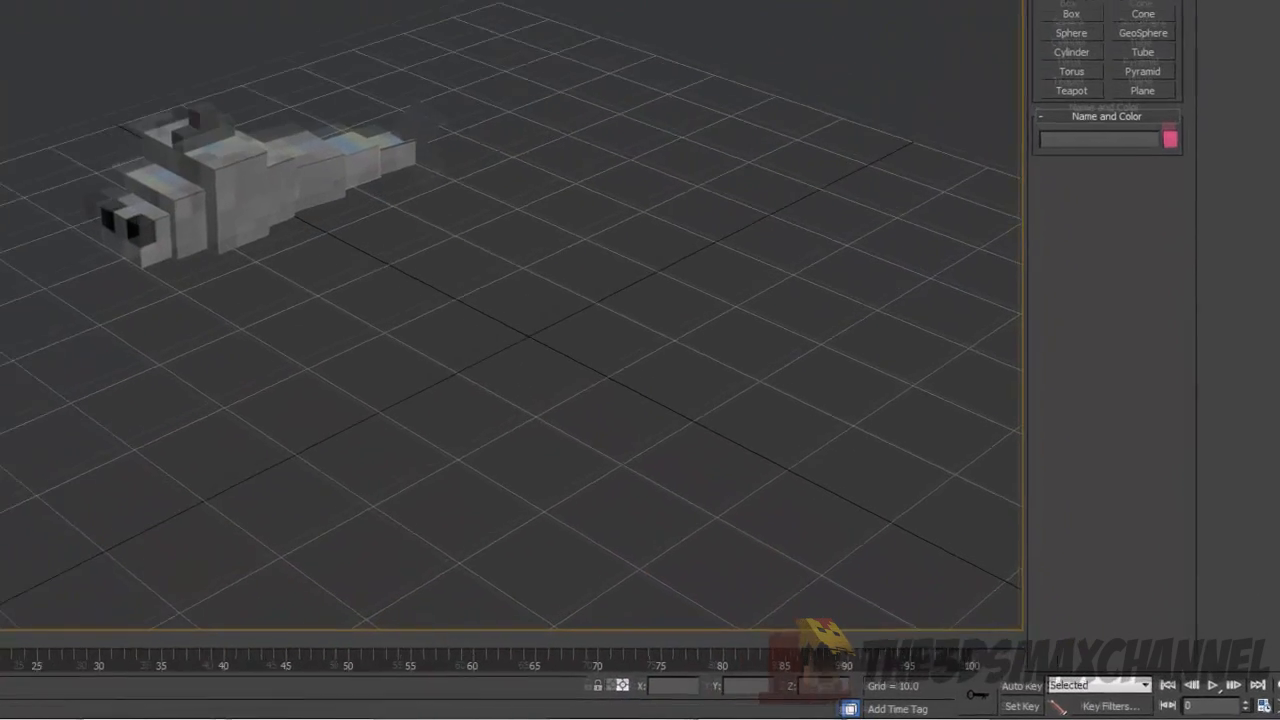
pyautogui.click(1052, 0)
pyautogui.moveTo(310, 316); pyautogui.dragTo(457, 354)
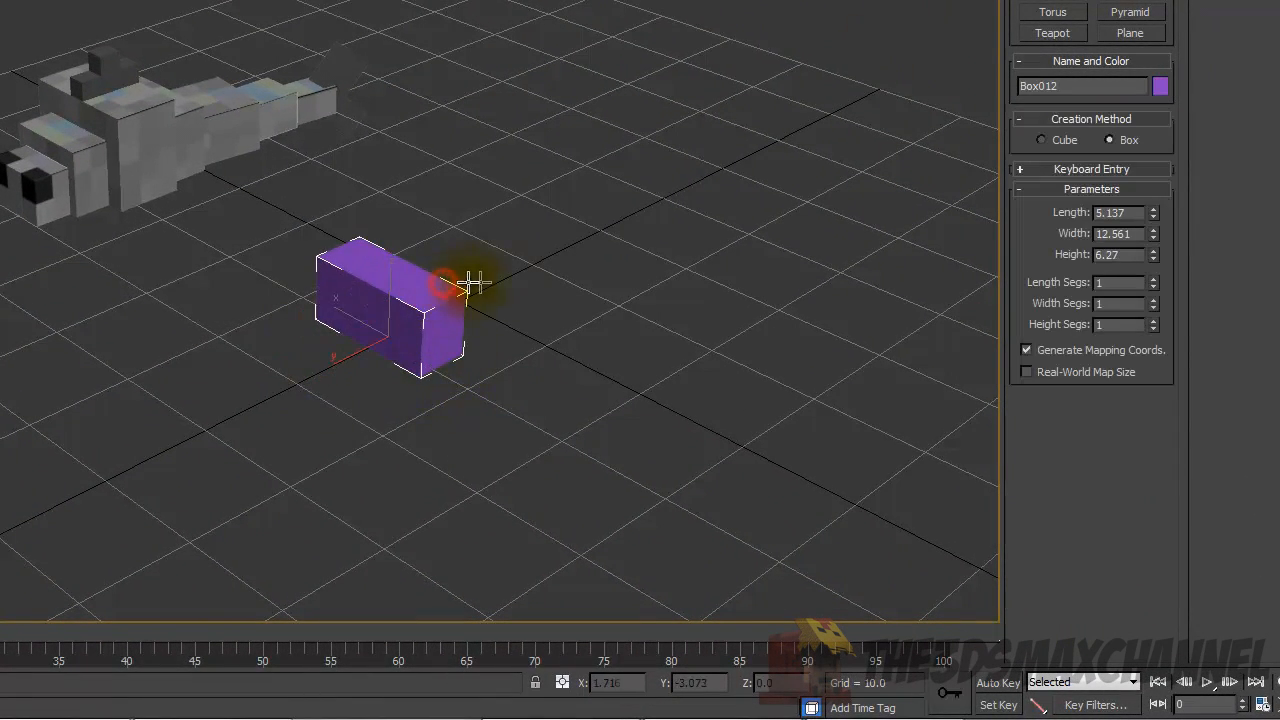
# Set the new box's length to 4, width to 7 and height to 5
pyautogui.click(1043, 0)
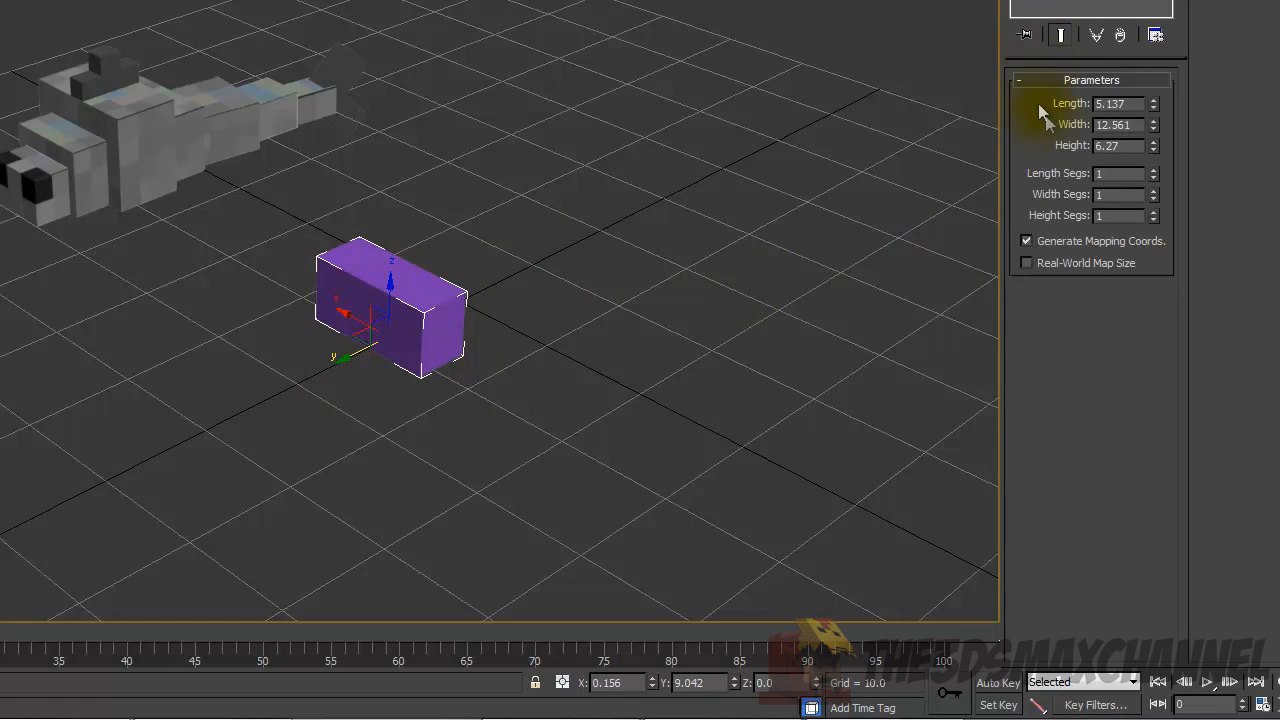
pyautogui.click(1120, 103)
pyautogui.write('4')
pyautogui.press('Return')
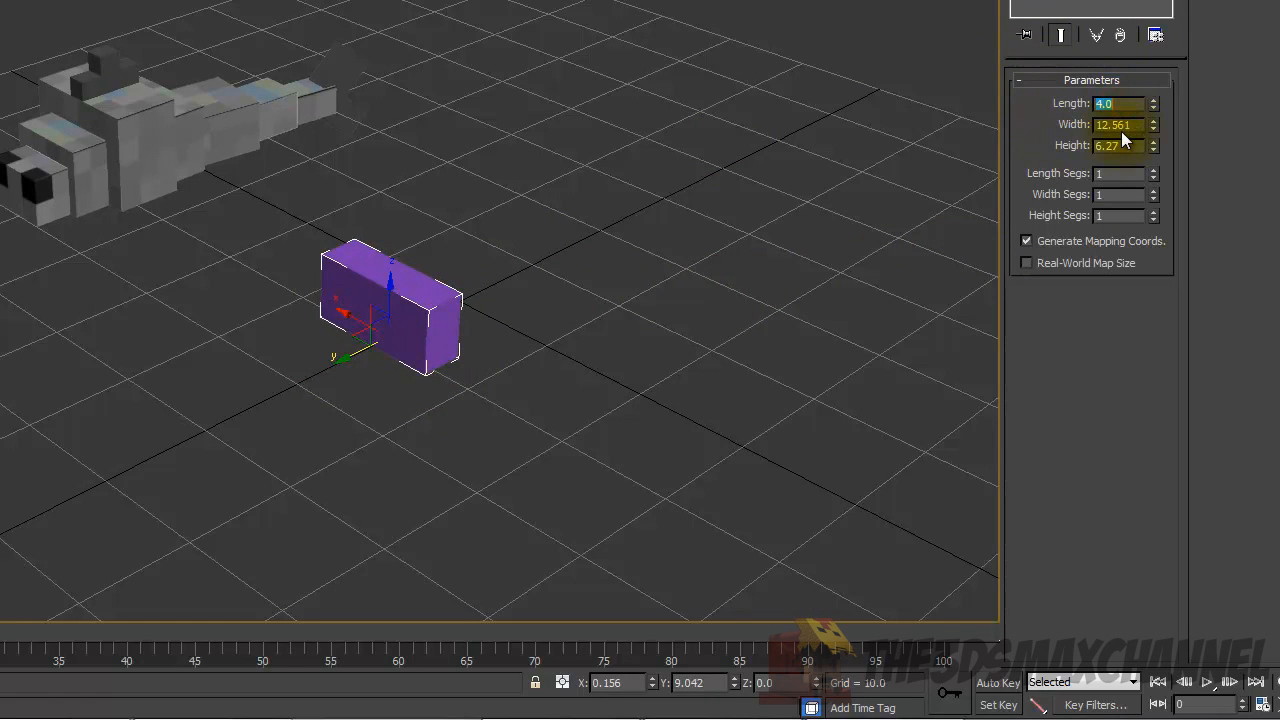
pyautogui.click(1118, 125)
pyautogui.write('7')
pyautogui.press('Return')
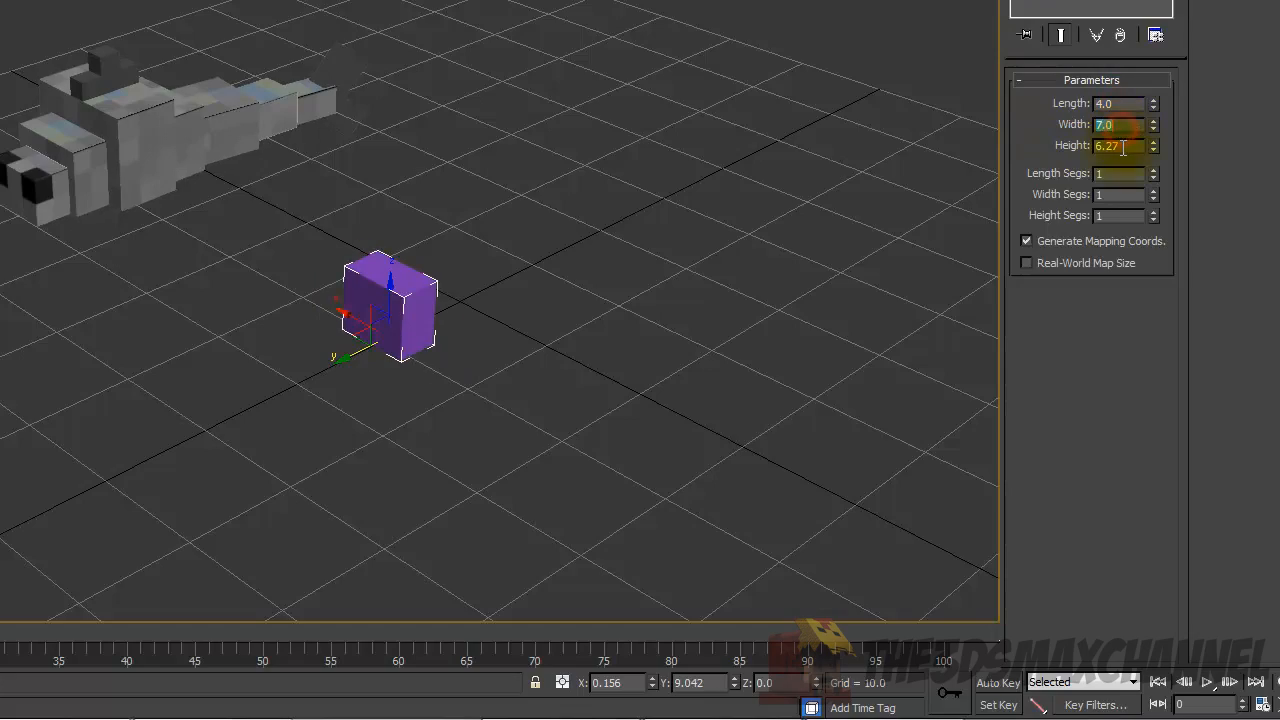
pyautogui.write('5')
pyautogui.press('Return')
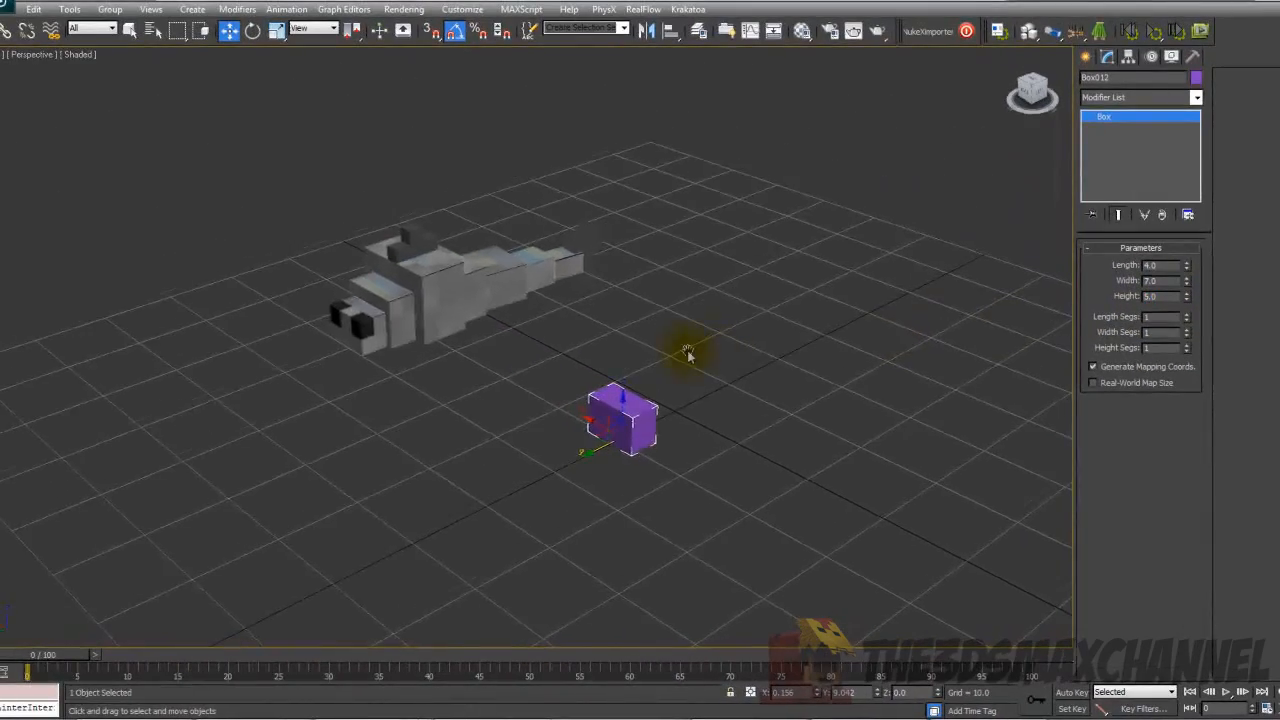
# Clone the first box as a copy directly behind it, about 4 units along the Y axis
pyautogui.moveTo(526, 326); pyautogui.dragTo(648, 317, button='middle')
pyautogui.moveTo(497, 323); pyautogui.dragTo(590, 343, button='middle')
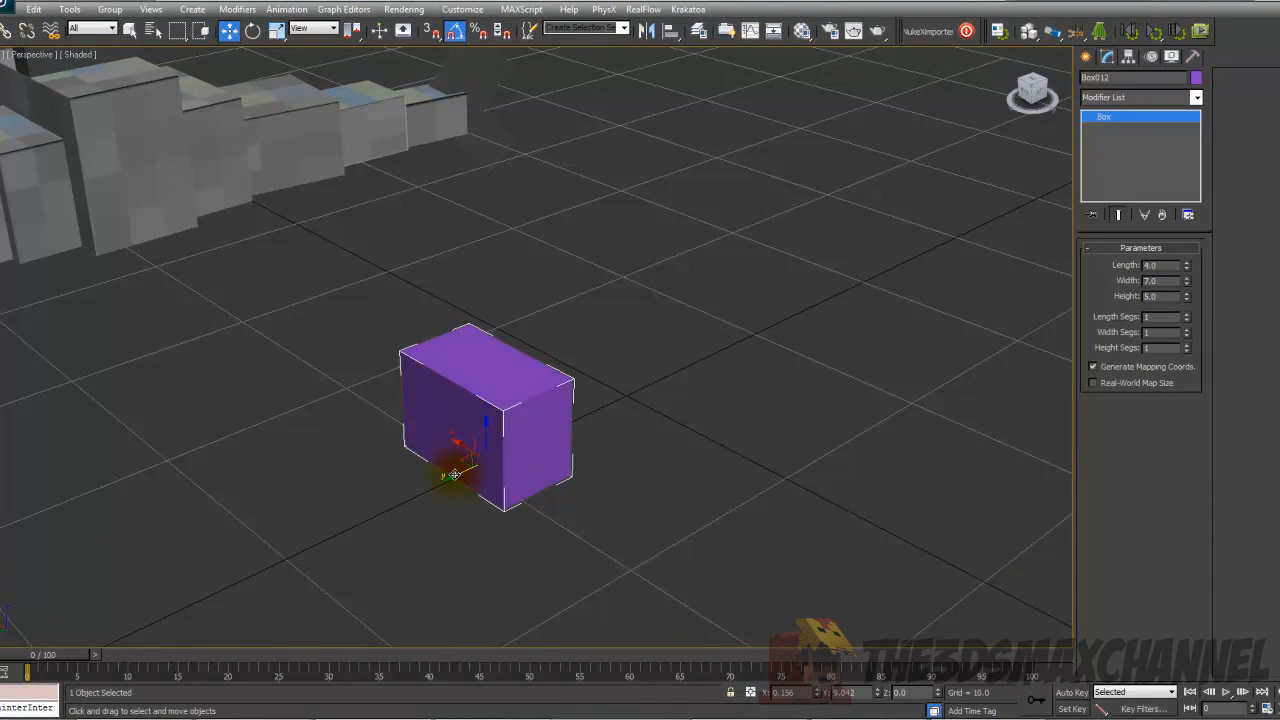
pyautogui.moveTo(457, 451)
pyautogui.keyDown('shift'); pyautogui.mouseDown()
pyautogui.moveTo(534, 451)
pyautogui.moveTo(520, 466)
pyautogui.mouseUp(); pyautogui.keyUp('shift')
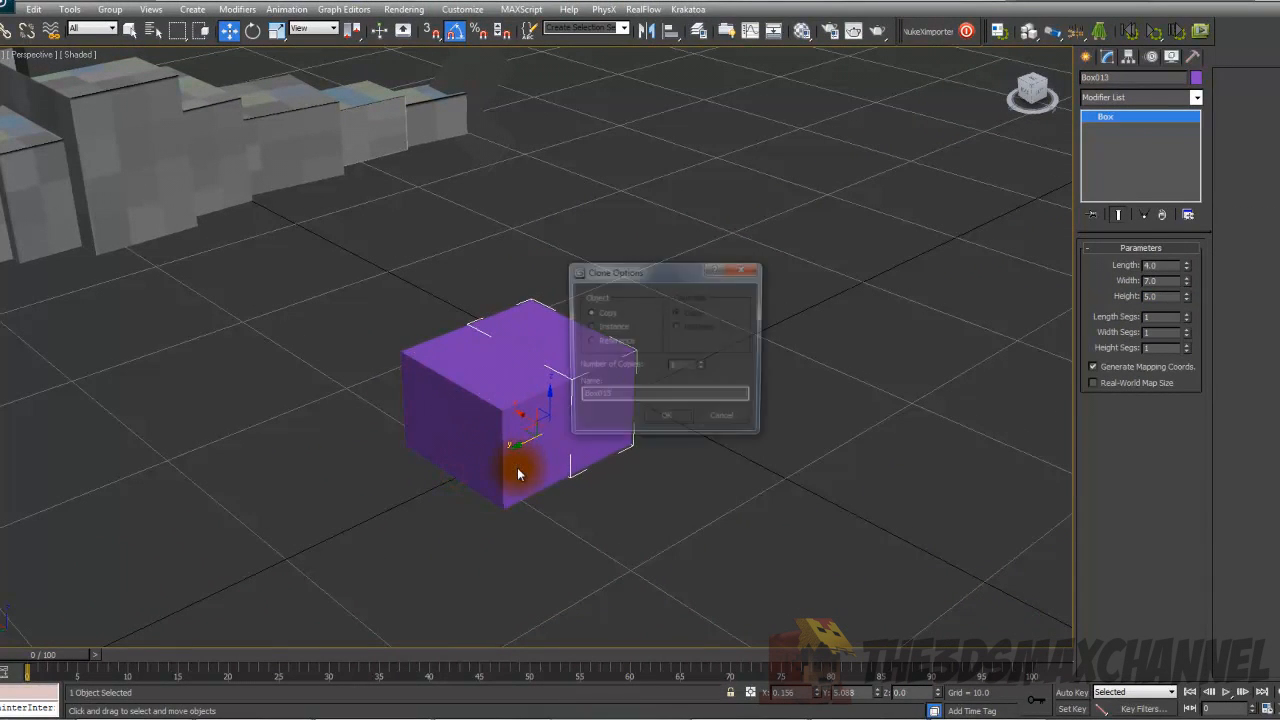
pyautogui.click(668, 419)
# Set the second box's width to 9 and height to 7
pyautogui.scroll(4, 606, 371)
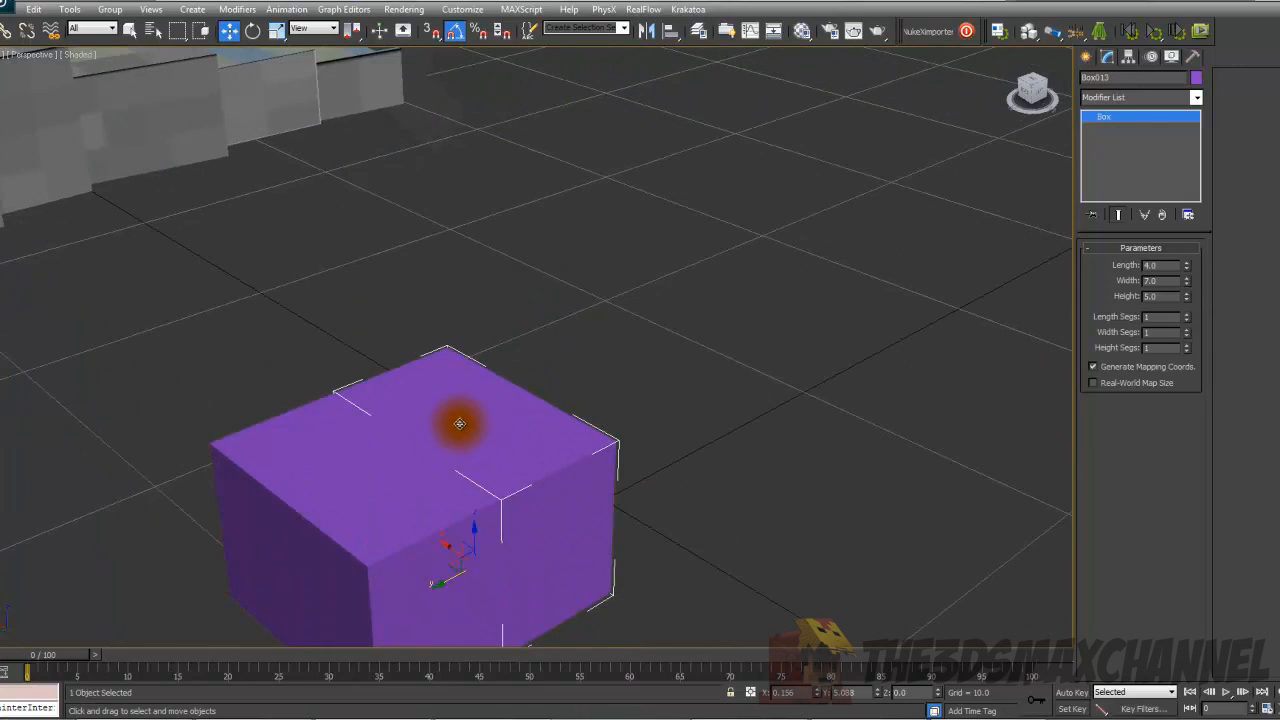
pyautogui.scroll(-5, 571, 337)
pyautogui.scroll(3, 618, 325)
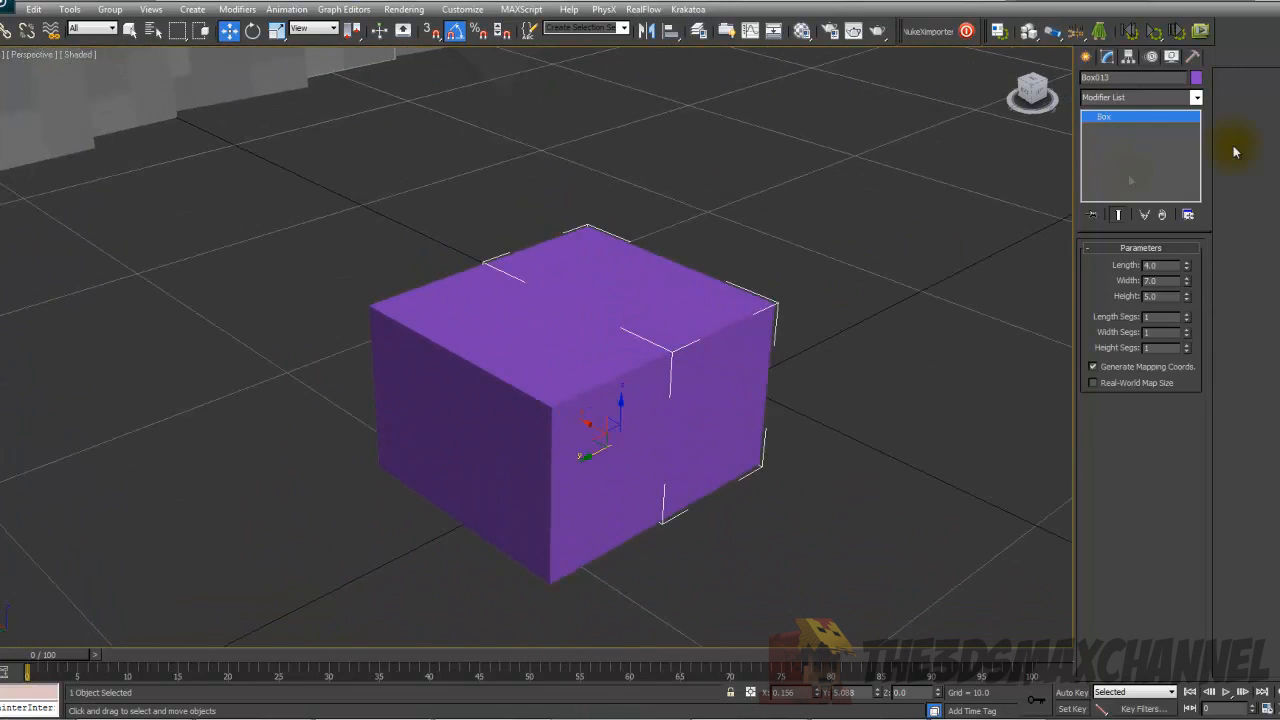
pyautogui.keyDown('alt'); pyautogui.moveTo(928, 275); pyautogui.dragTo(999, 268, button='middle'); pyautogui.keyUp('alt')
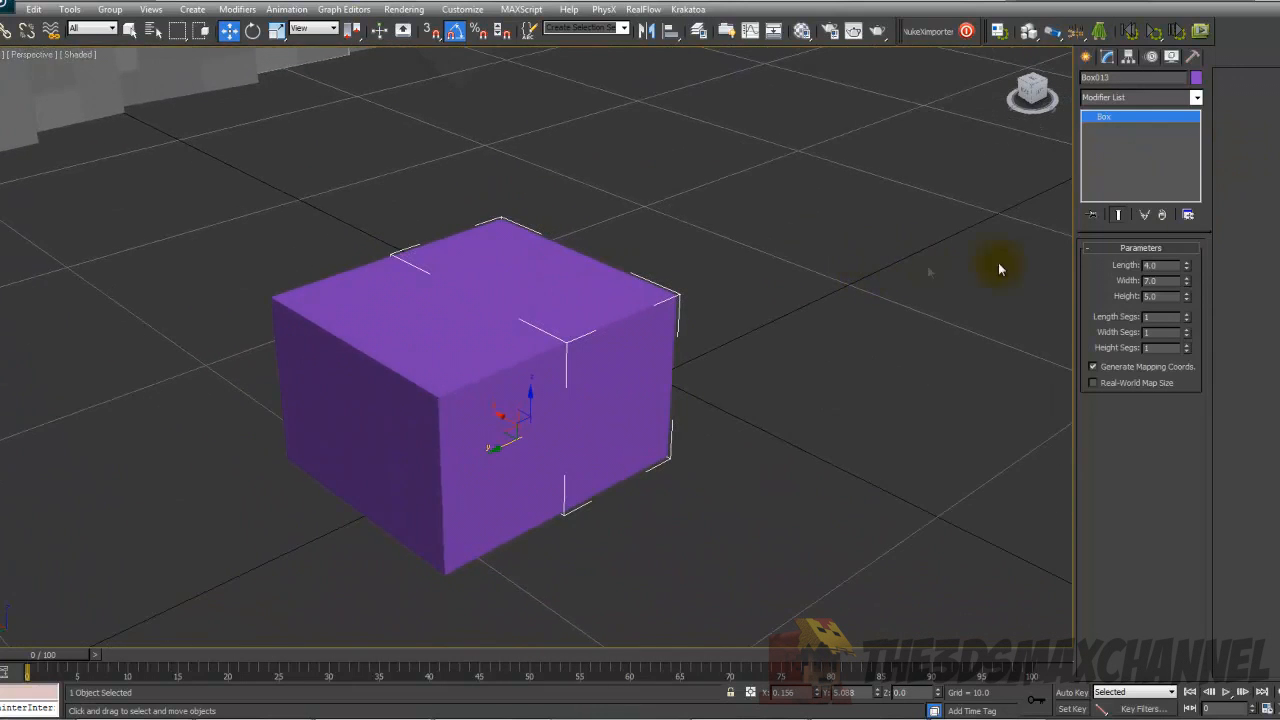
pyautogui.write('9')
pyautogui.press('Return')
pyautogui.click(1163, 299)
pyautogui.write('7')
pyautogui.press('Return')
# Clone the second box as a copy directly behind it, about 4 units along the Y axis
pyautogui.moveTo(712, 304)
pyautogui.keyDown('alt'); pyautogui.mouseDown(button='middle')
pyautogui.moveTo(706, 291)
pyautogui.moveTo(640, 306)
pyautogui.mouseUp(button='middle'); pyautogui.keyUp('alt')
pyautogui.scroll(-4, 704, 292)
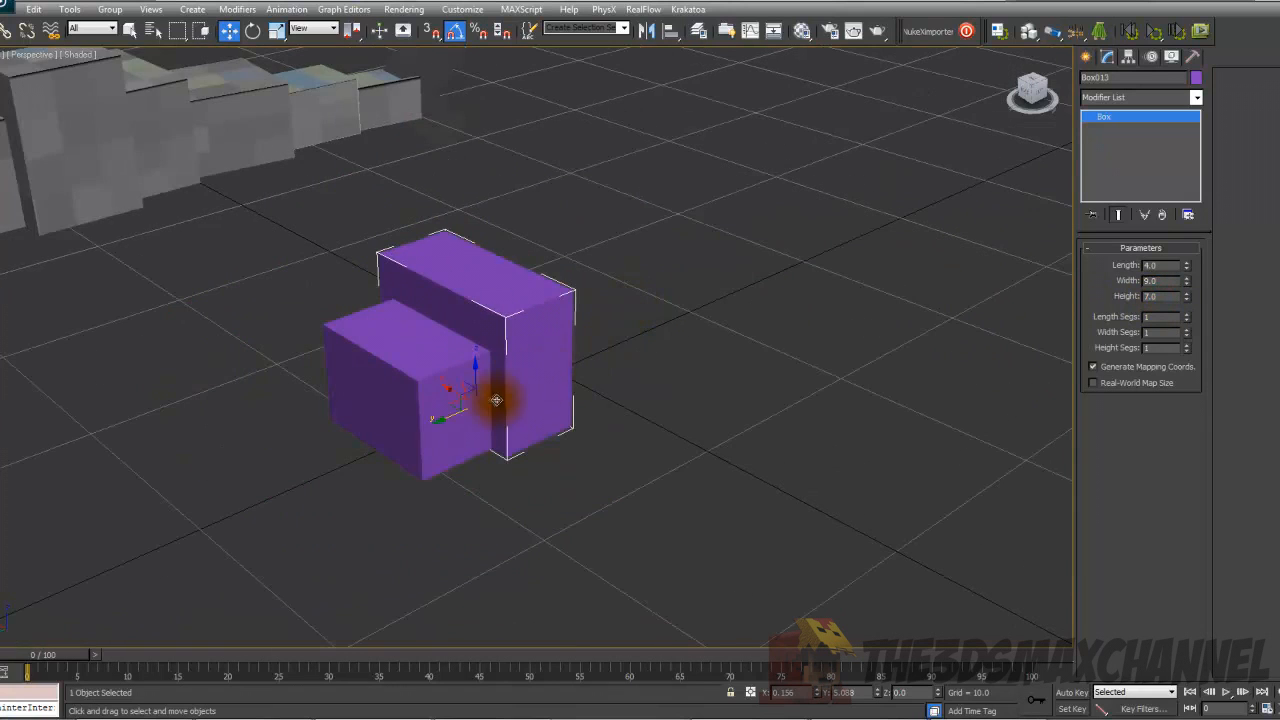
pyautogui.moveTo(446, 421)
pyautogui.keyDown('shift'); pyautogui.mouseDown()
pyautogui.moveTo(527, 394)
pyautogui.moveTo(503, 408)
pyautogui.mouseUp(); pyautogui.keyUp('shift')
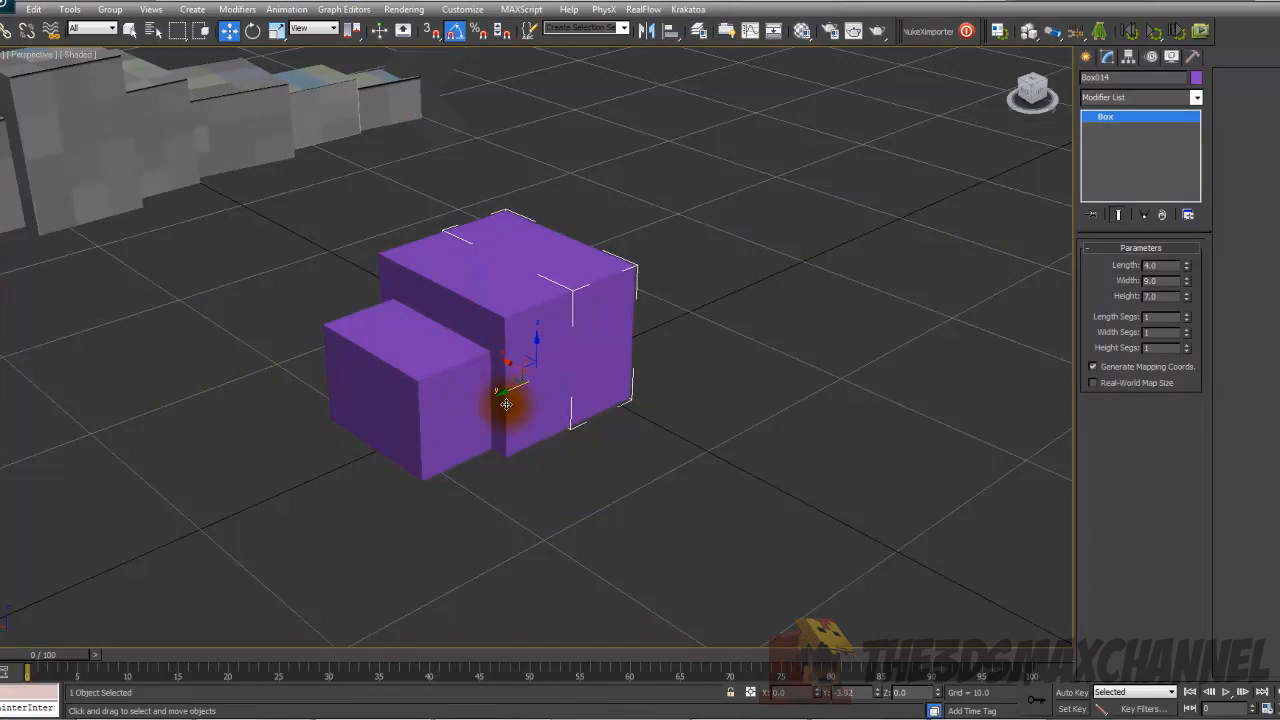
pyautogui.scroll(3, 922, 335)
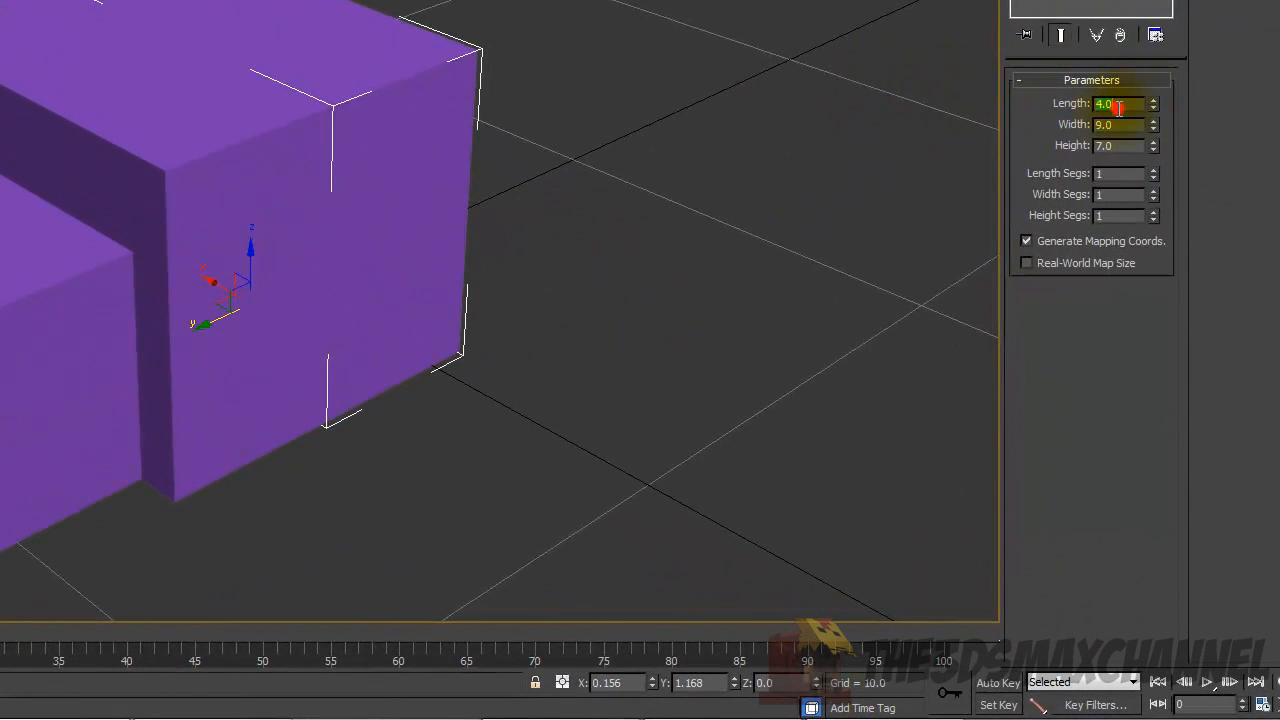
# Set the third box's length to 7, width to 13 and height to 10
pyautogui.click(1118, 105)
pyautogui.write('7')
pyautogui.press('Return')
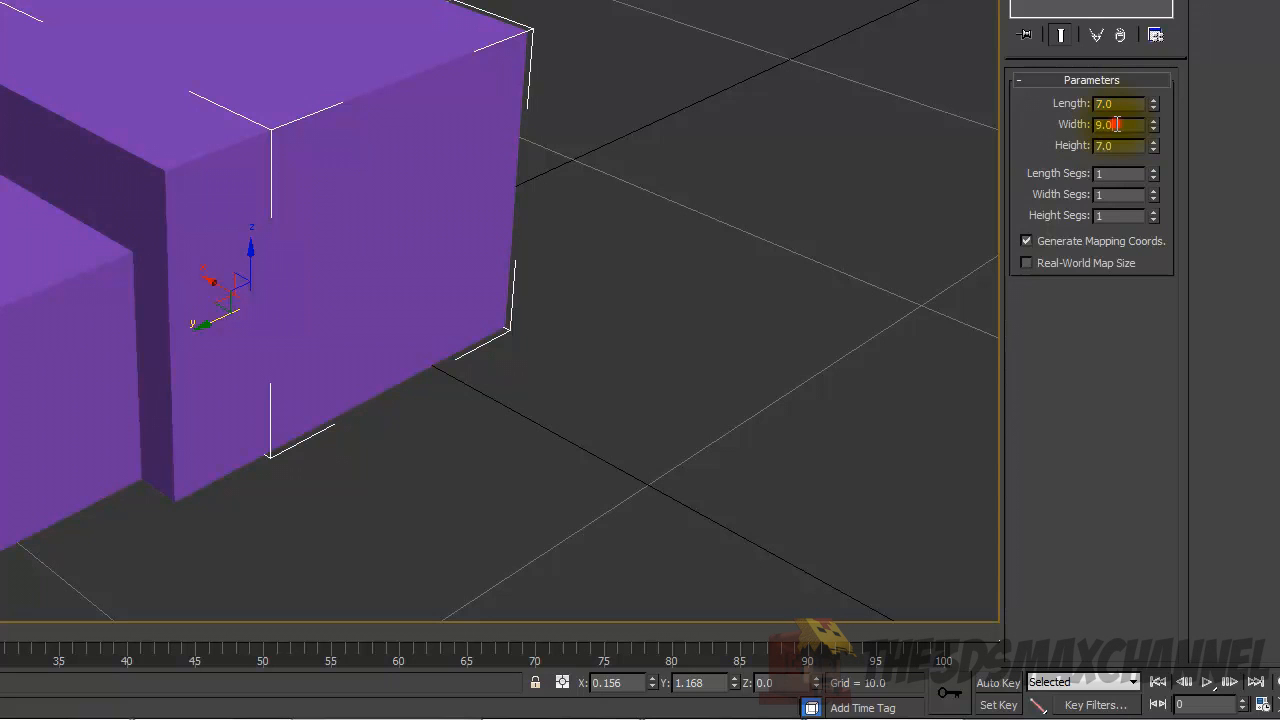
pyautogui.write('10')
pyautogui.press('Return')
pyautogui.moveTo(406, 183); pyautogui.dragTo(460, 170, button='middle')
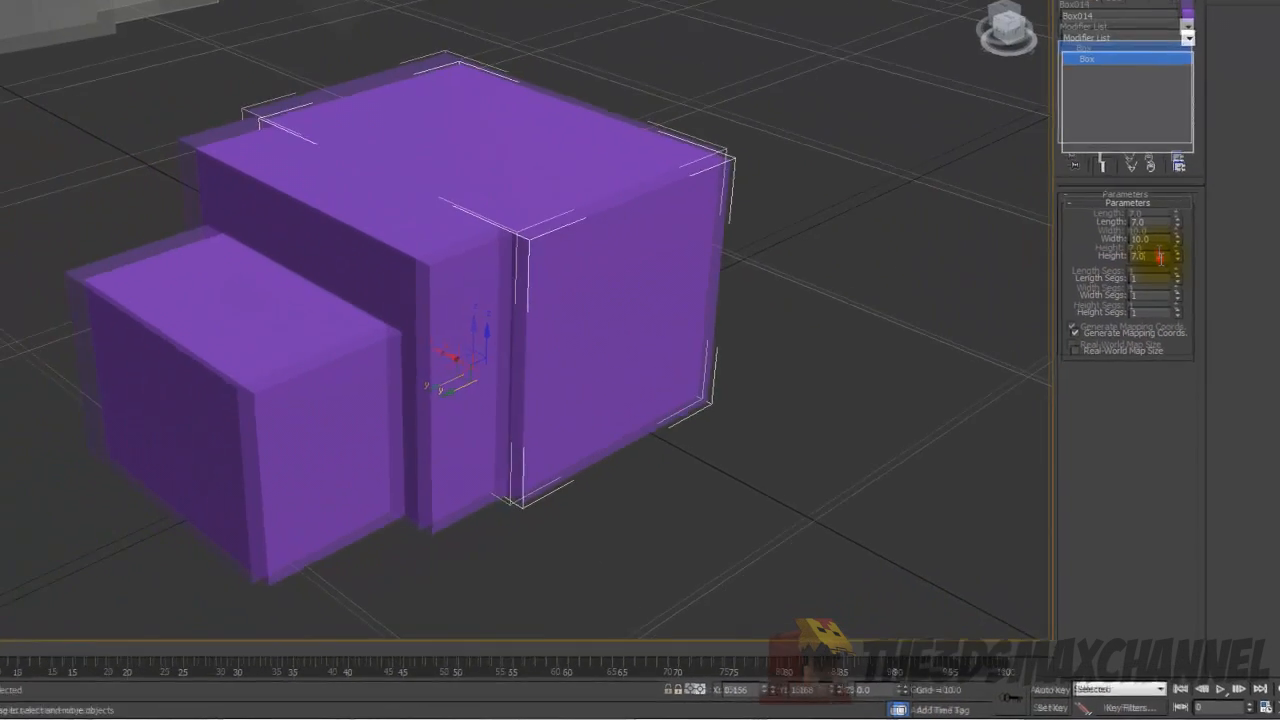
pyautogui.doubleClick(1130, 148)
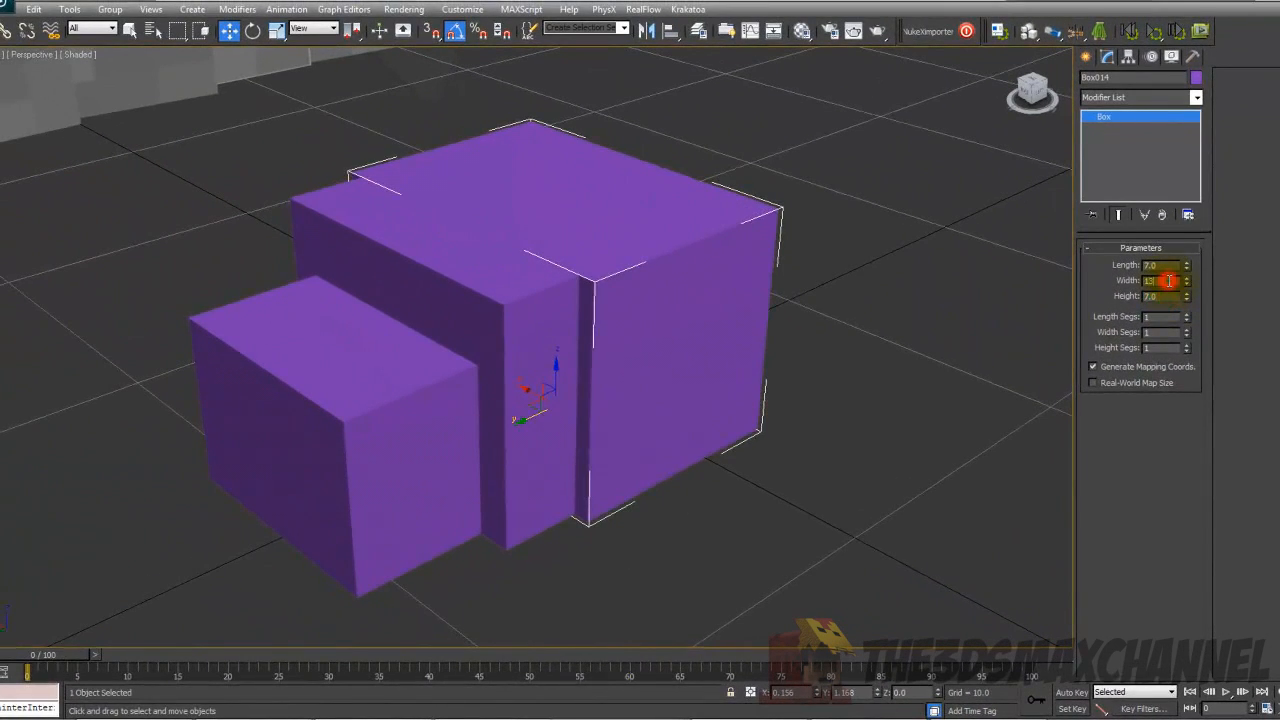
pyautogui.press('Return')
# Move the third box back along the Y axis to about -0.4 and turn on edged faces in the viewport
pyautogui.keyDown('alt'); pyautogui.moveTo(862, 287); pyautogui.dragTo(536, 284, button='middle'); pyautogui.keyUp('alt')
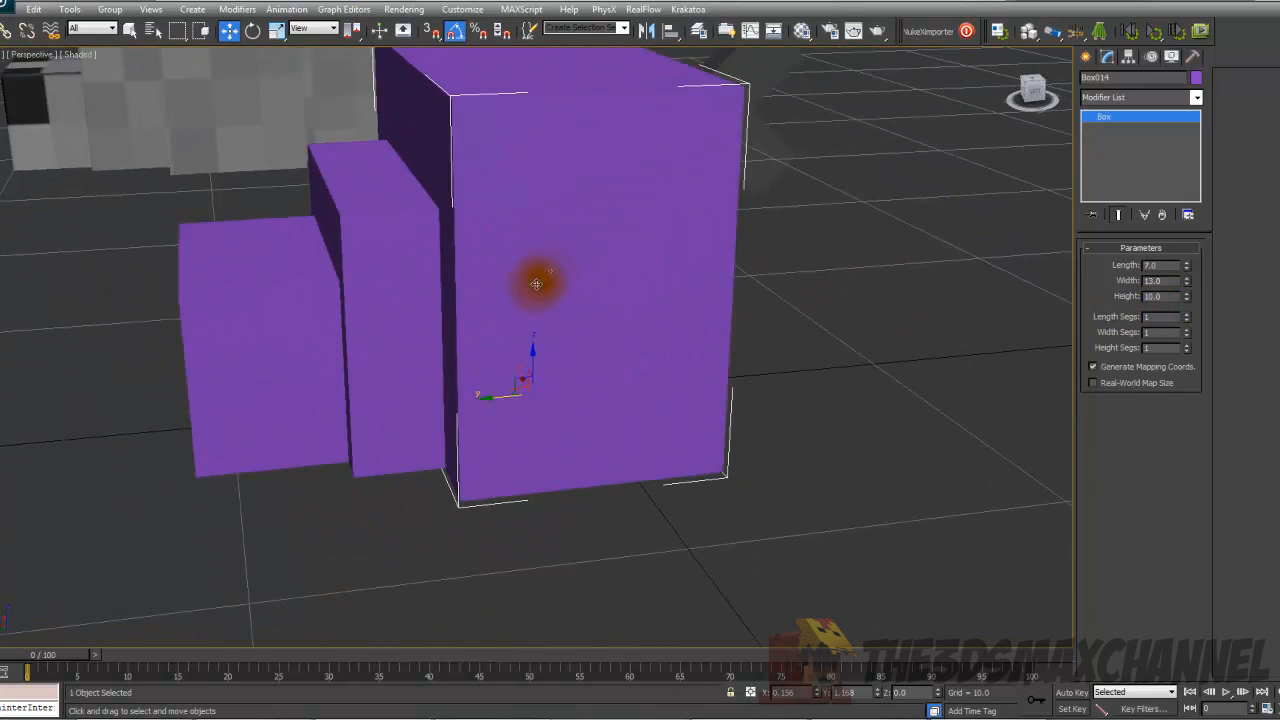
pyautogui.keyDown('alt'); pyautogui.moveTo(491, 383); pyautogui.dragTo(543, 389, button='middle'); pyautogui.keyUp('alt')
pyautogui.press('F3')
pyautogui.press('F3')
pyautogui.scroll(-10, 546, 389)
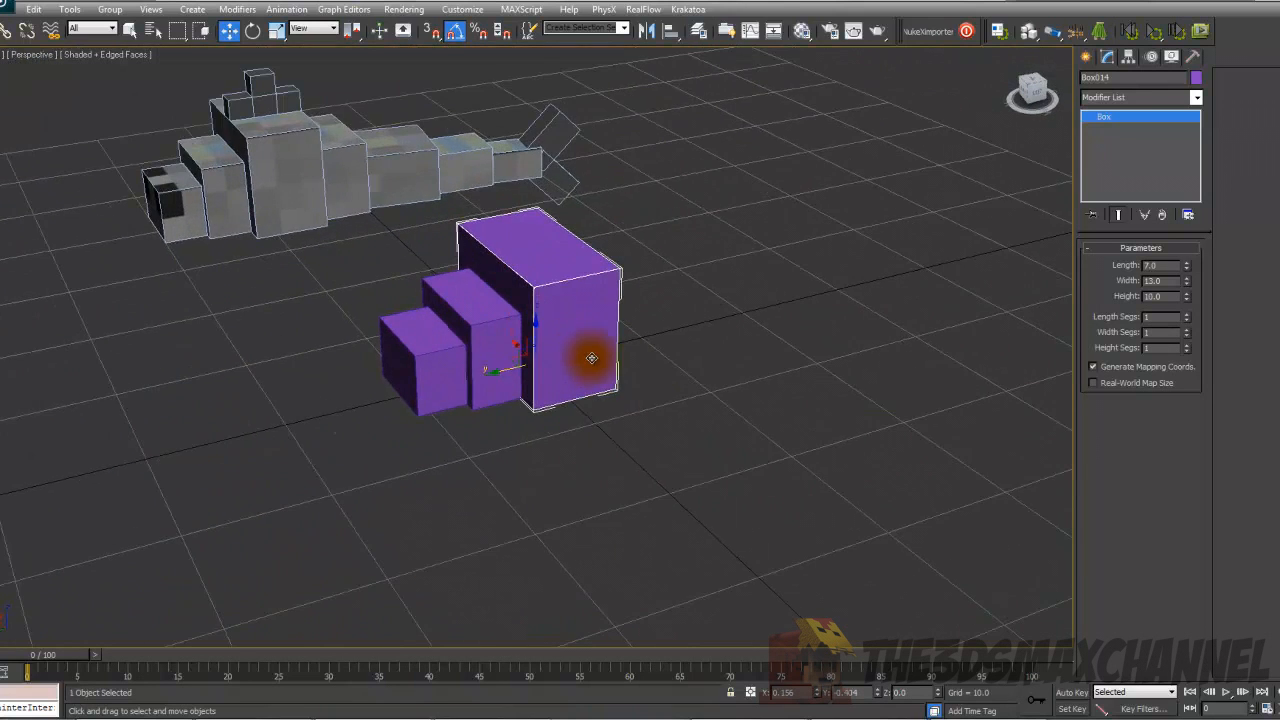
# Clone the third box as a copy directly behind it, about 7 units along the Y axis
pyautogui.scroll(5, 592, 357)
pyautogui.keyDown('shift'); pyautogui.moveTo(428, 435); pyautogui.dragTo(548, 423); pyautogui.keyUp('shift')
pyautogui.click(672, 412)
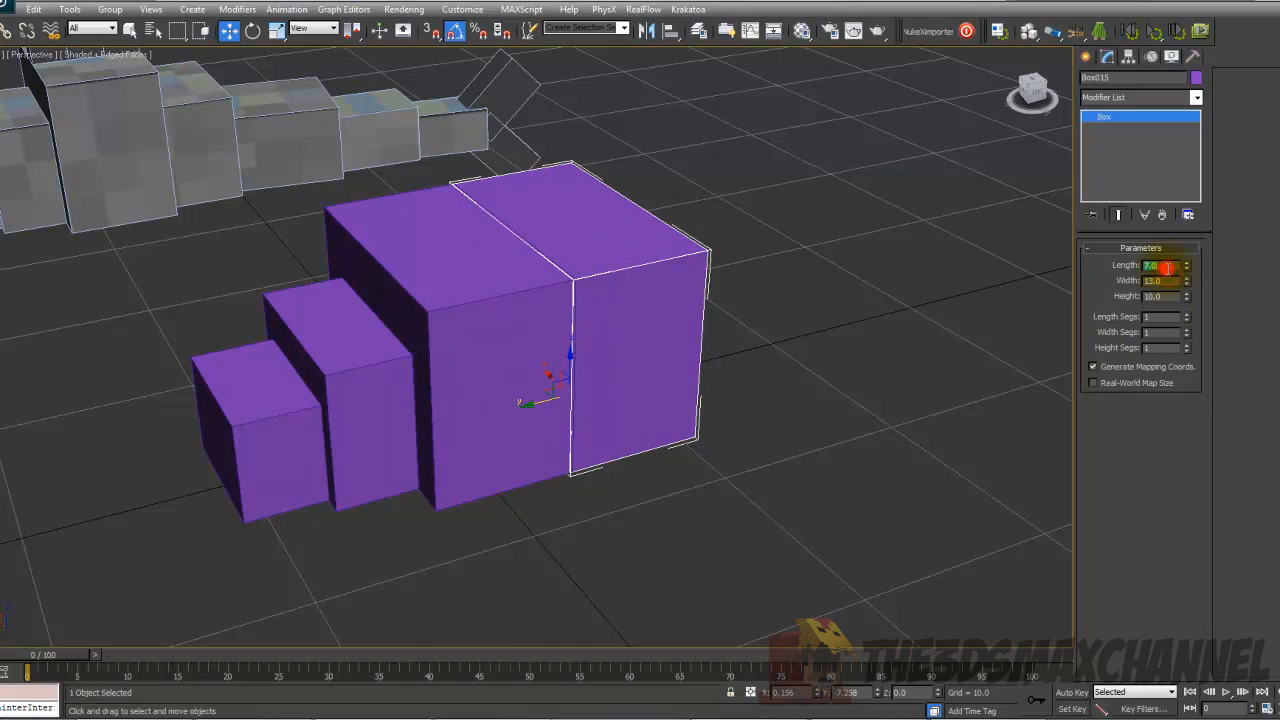
# Set the fourth box's length to 5, width to 10 and height to 7
pyautogui.write('5')
pyautogui.press('Return')
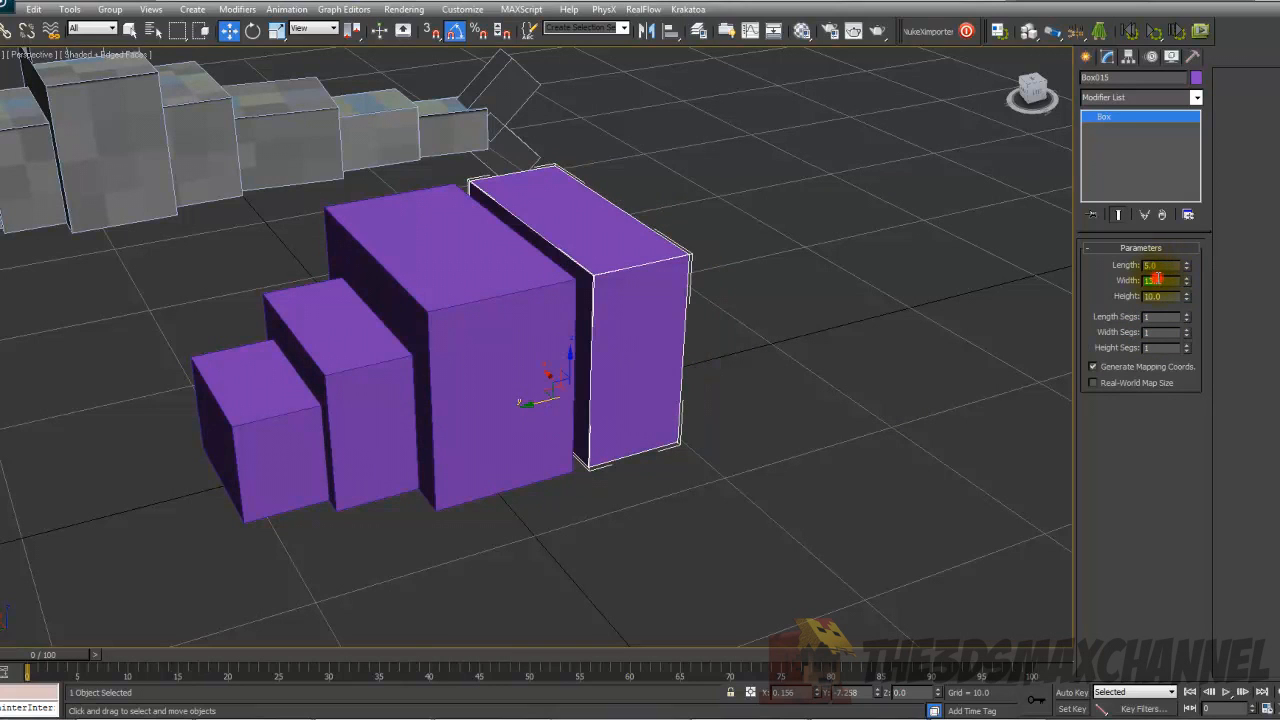
pyautogui.click(1158, 280)
pyautogui.write('10')
pyautogui.press('Return')
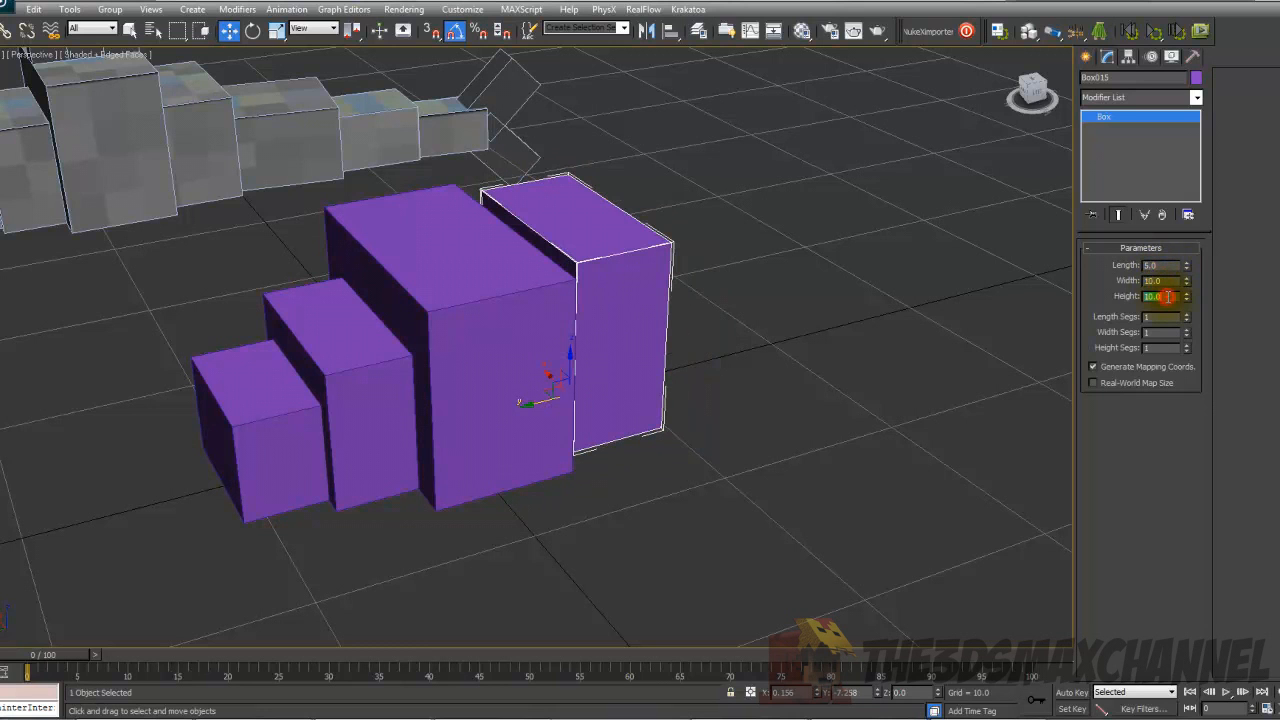
pyautogui.press('Return')
# Move the fourth box along the Y axis to place it against the rear face of the third box
pyautogui.scroll(4, 692, 287)
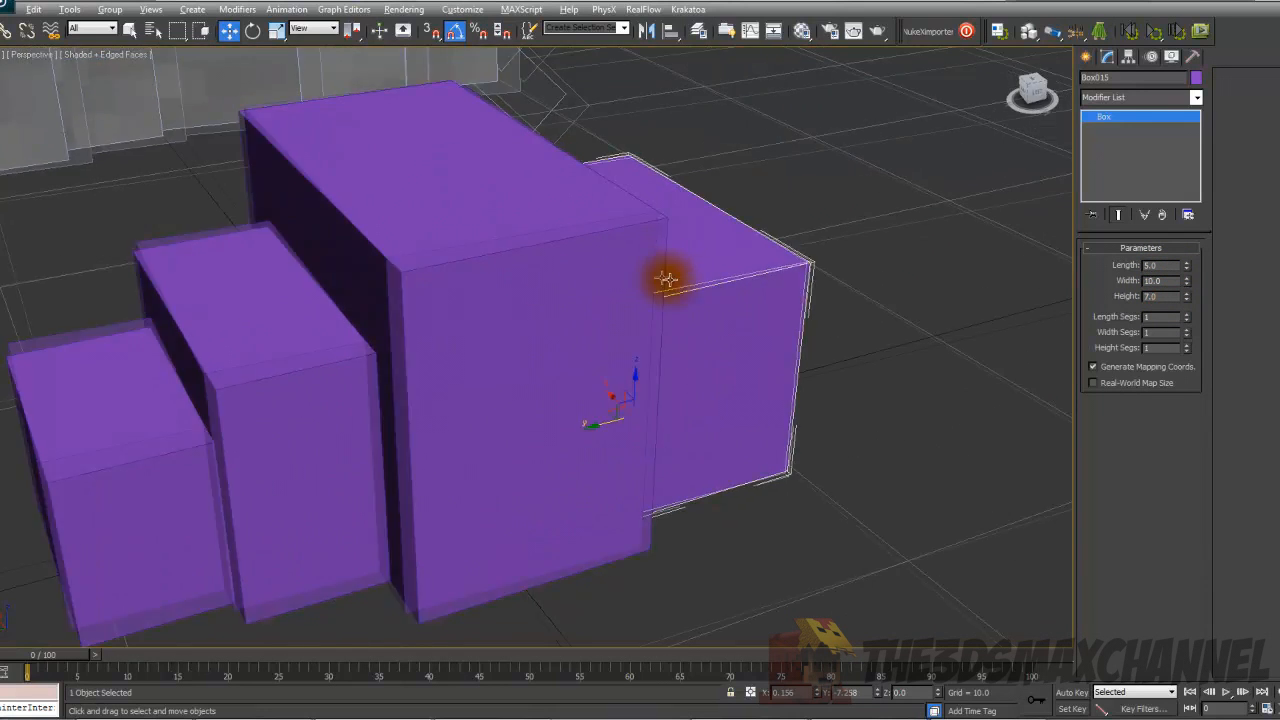
pyautogui.keyDown('alt'); pyautogui.moveTo(689, 284); pyautogui.dragTo(620, 277, button='middle'); pyautogui.keyUp('alt')
pyautogui.moveTo(600, 414); pyautogui.dragTo(563, 418)
# Clone the fourth box as a copy directly behind it, at about -12.1 on the Y axis
pyautogui.keyDown('alt'); pyautogui.moveTo(563, 418); pyautogui.dragTo(506, 409, button='middle'); pyautogui.keyUp('alt')
pyautogui.scroll(-3, 551, 417)
pyautogui.scroll(2, 506, 409)
pyautogui.keyDown('shift'); pyautogui.moveTo(230, 415); pyautogui.dragTo(408, 391); pyautogui.keyUp('shift')
pyautogui.press('Return')
# Set the fifth box's length to 8, width to 8 and height to 5
pyautogui.scroll(5, 571, 400)
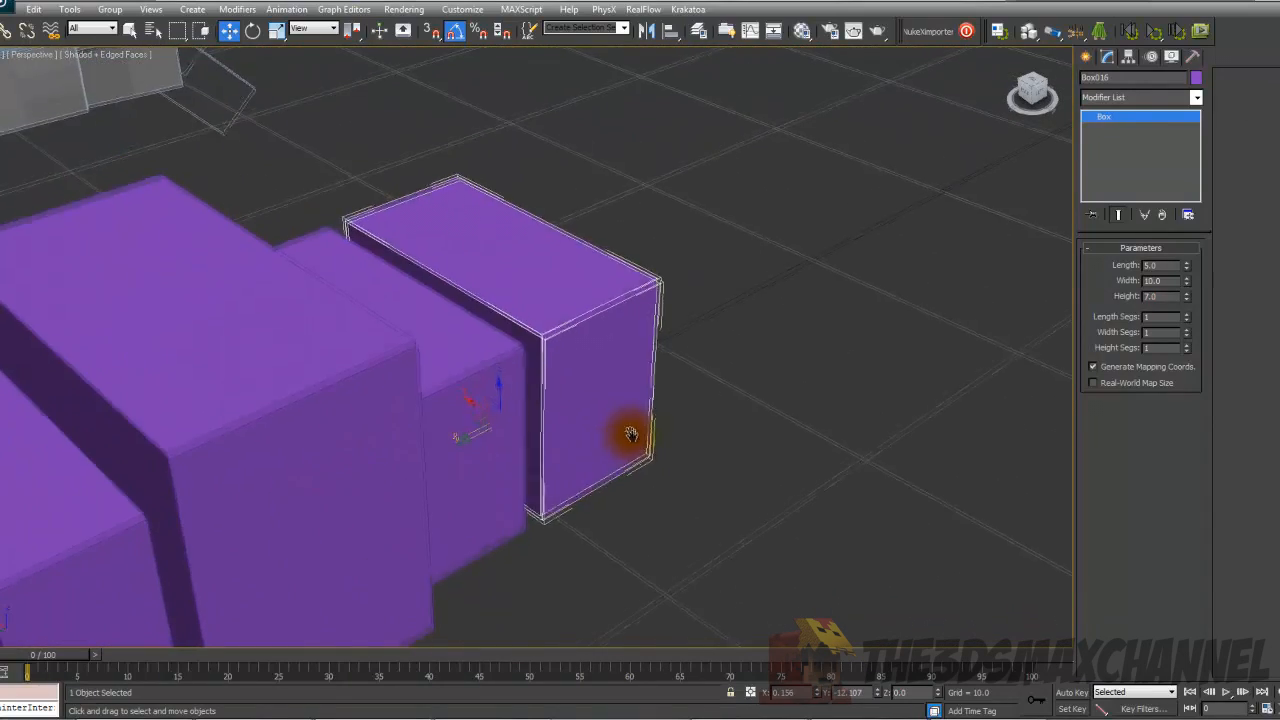
pyautogui.moveTo(631, 433); pyautogui.dragTo(616, 394, button='middle')
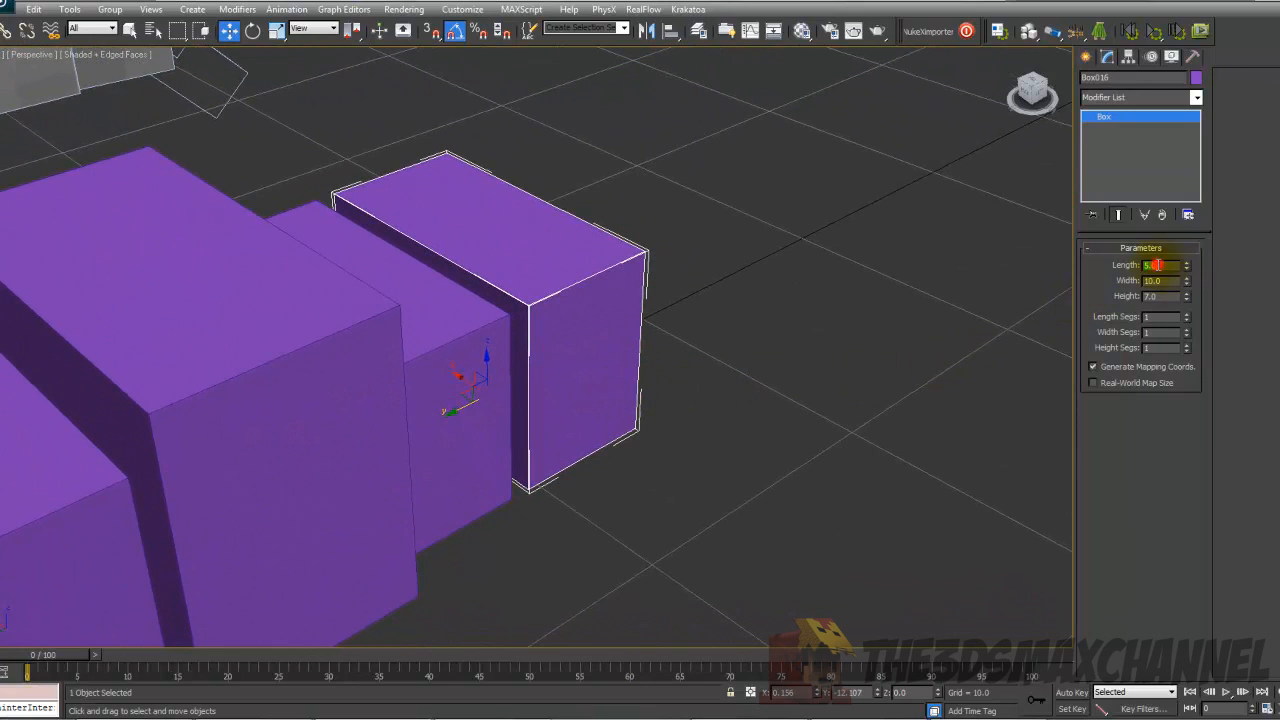
pyautogui.click(1162, 281)
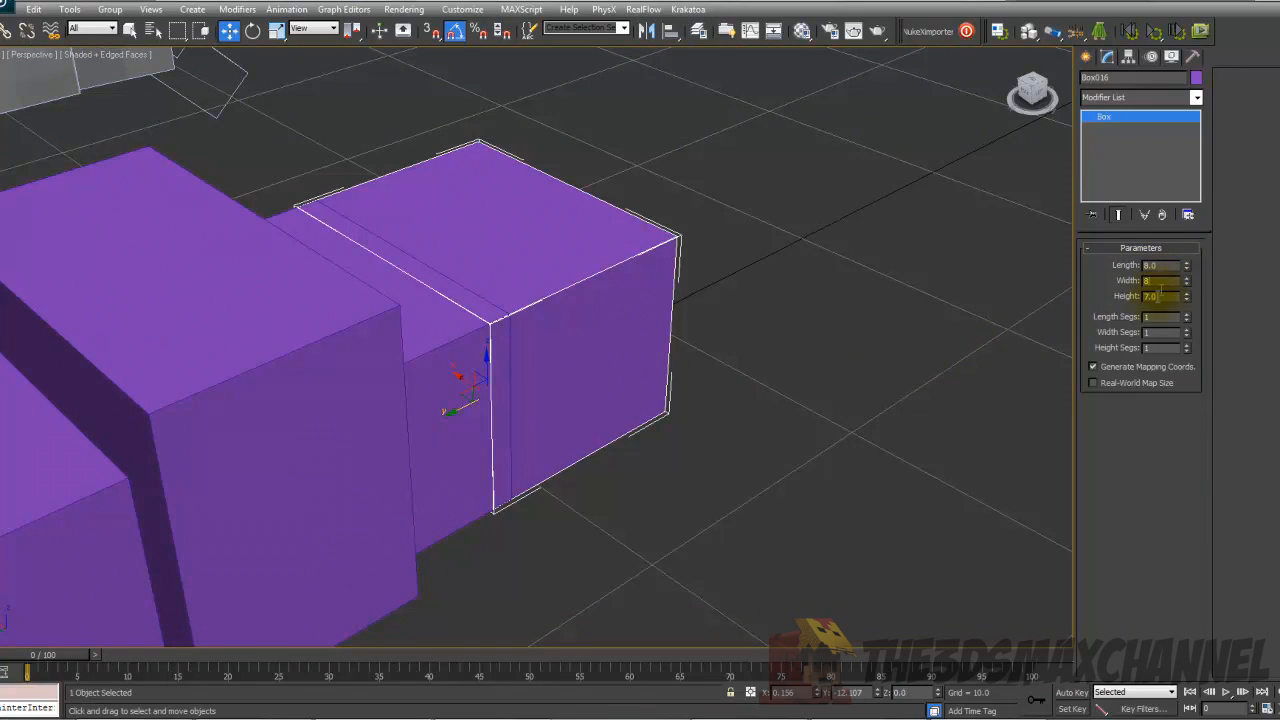
pyautogui.click(1156, 296)
pyautogui.press('Return')
pyautogui.scroll(-3, 696, 279)
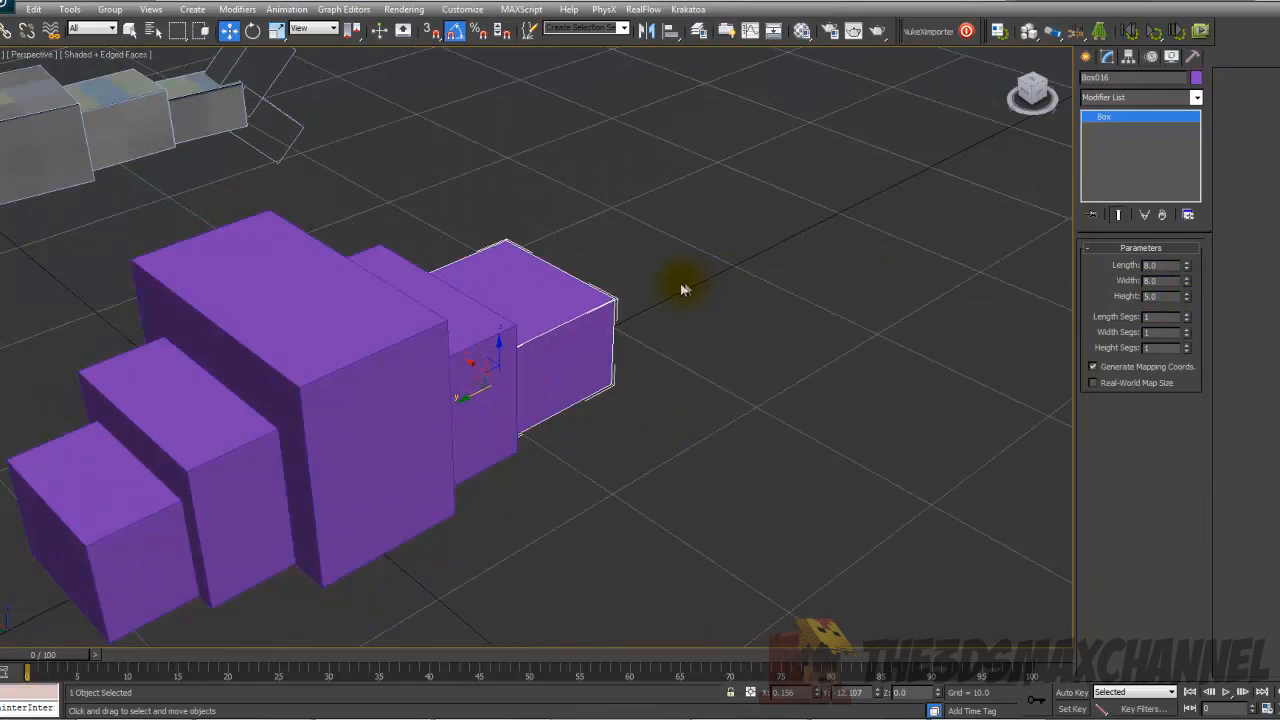
# Clone the fifth box as a copy behind it, at about -22.3 on the Y axis
pyautogui.keyDown('alt'); pyautogui.moveTo(680, 283); pyautogui.dragTo(474, 283, button='middle'); pyautogui.keyUp('alt')
pyautogui.moveTo(447, 387); pyautogui.dragTo(749, 357)
pyautogui.press('Return')
pyautogui.moveTo(749, 357); pyautogui.dragTo(624, 344, button='middle')
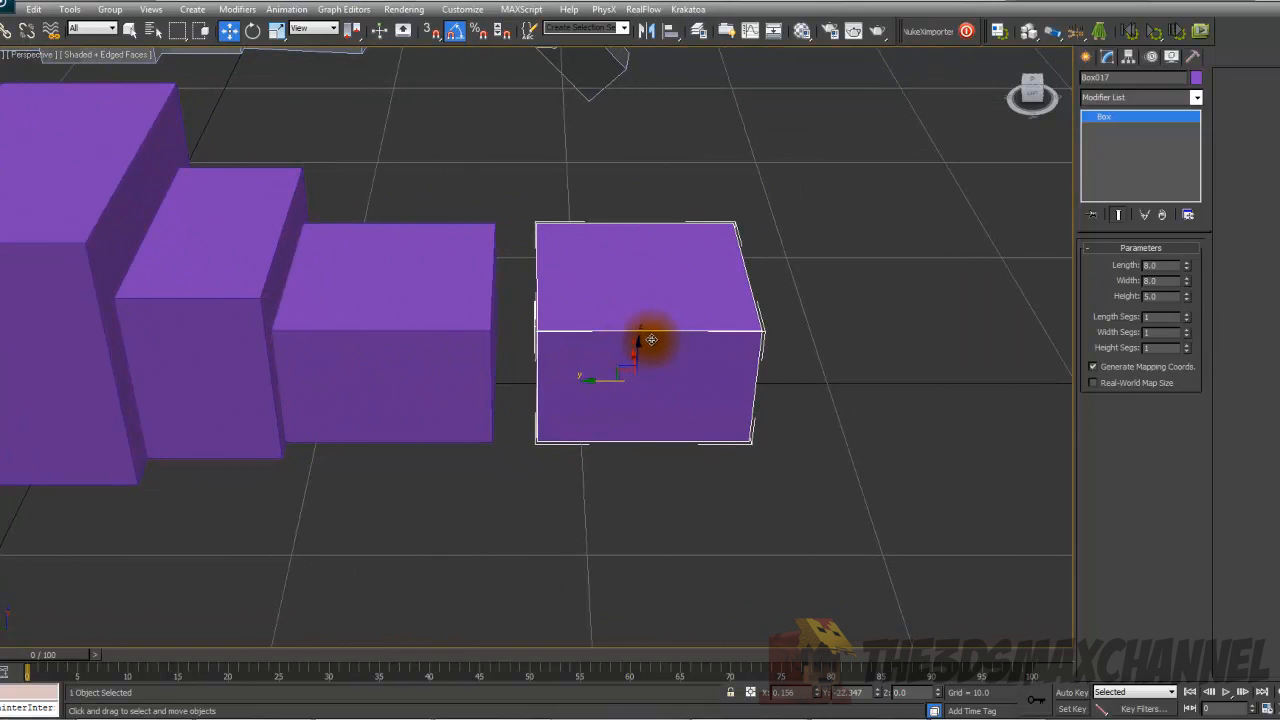
# Set the sixth box's length to 6, width to 5 and height to 4
pyautogui.click(1162, 281)
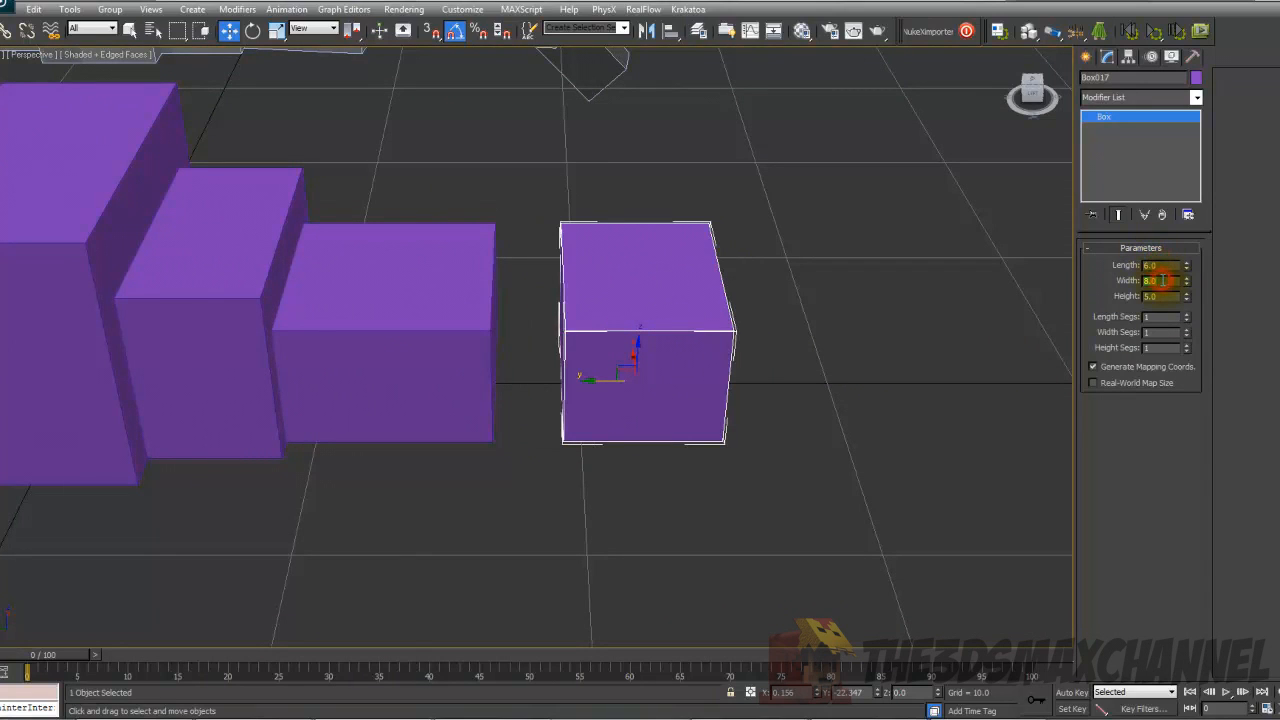
pyautogui.write('5')
pyautogui.click(1175, 297)
pyautogui.write('4')
# Clone the sixth box behind itself at about -25.6 on the Y axis and set the copy's width to 4 and height to 3
pyautogui.moveTo(646, 371)
pyautogui.mouseDown()
pyautogui.moveTo(534, 379)
pyautogui.moveTo(686, 377)
pyautogui.mouseUp()
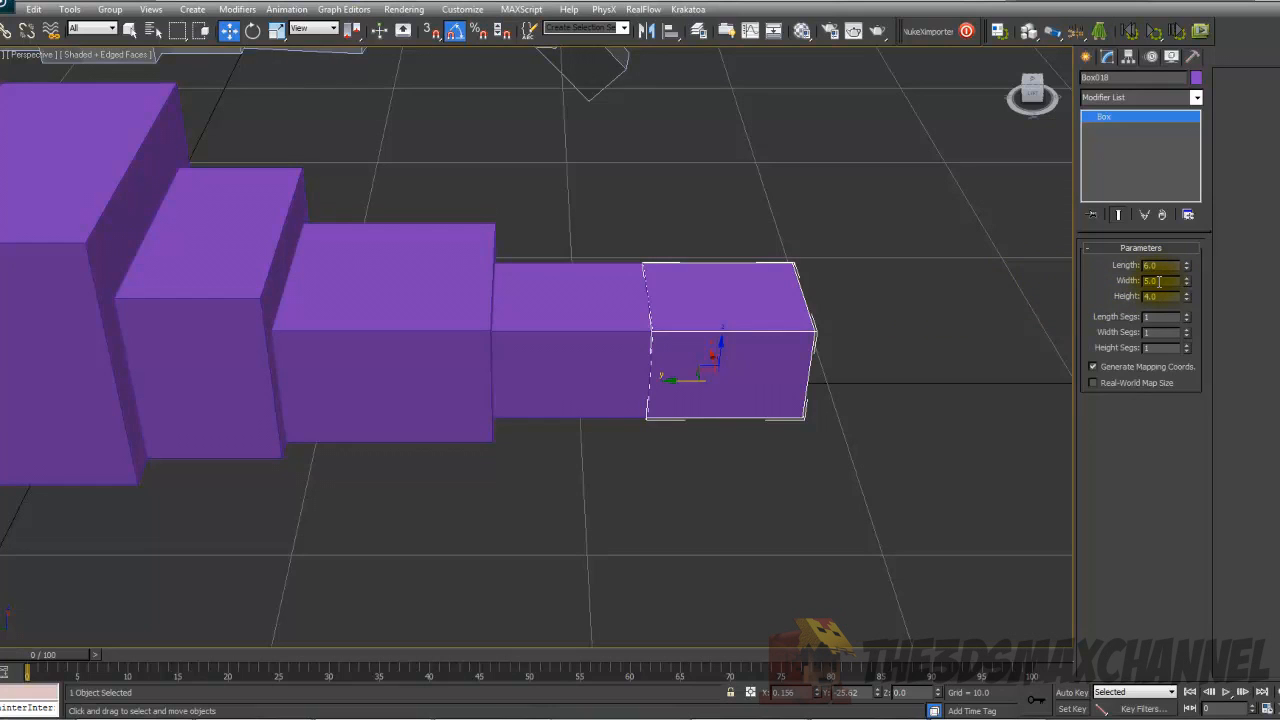
pyautogui.press('Return')
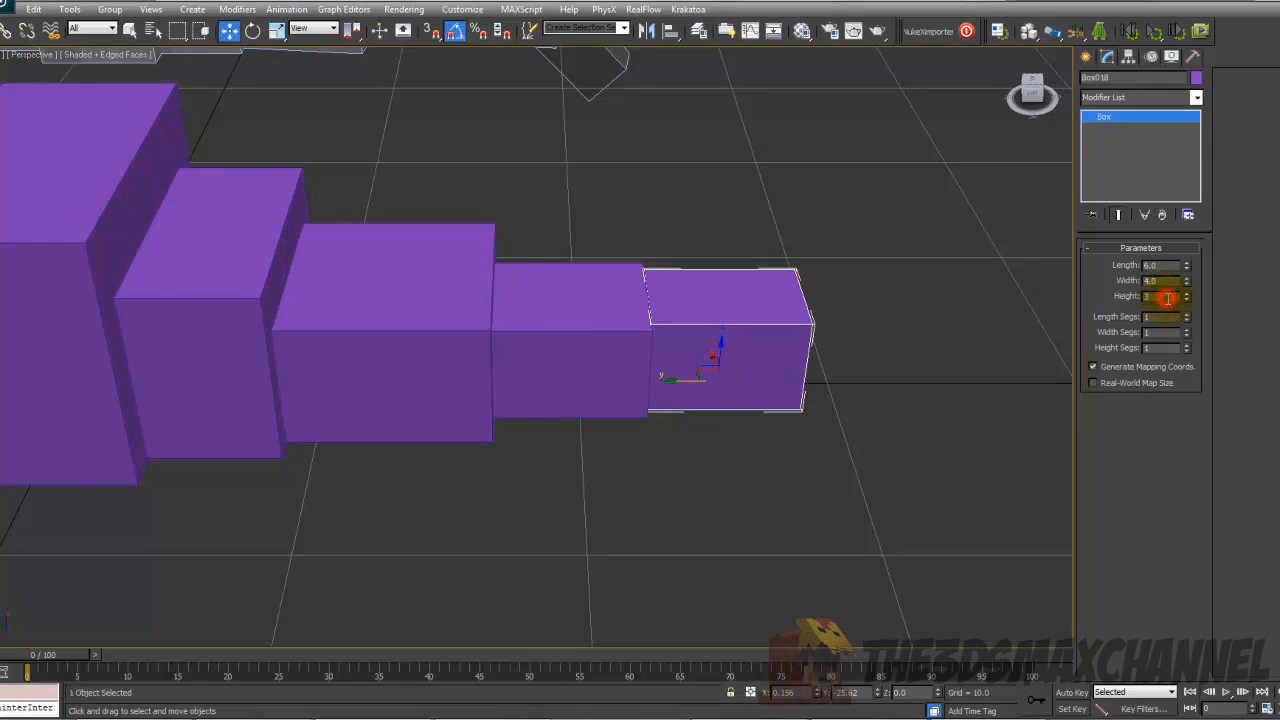
pyautogui.press('Return')
# Clone the seventh box as a copy overlapping its rear end, at about -27.8 on the Y axis, for the tail fin
pyautogui.keyDown('alt'); pyautogui.moveTo(849, 329); pyautogui.dragTo(596, 266, button='middle'); pyautogui.keyUp('alt')
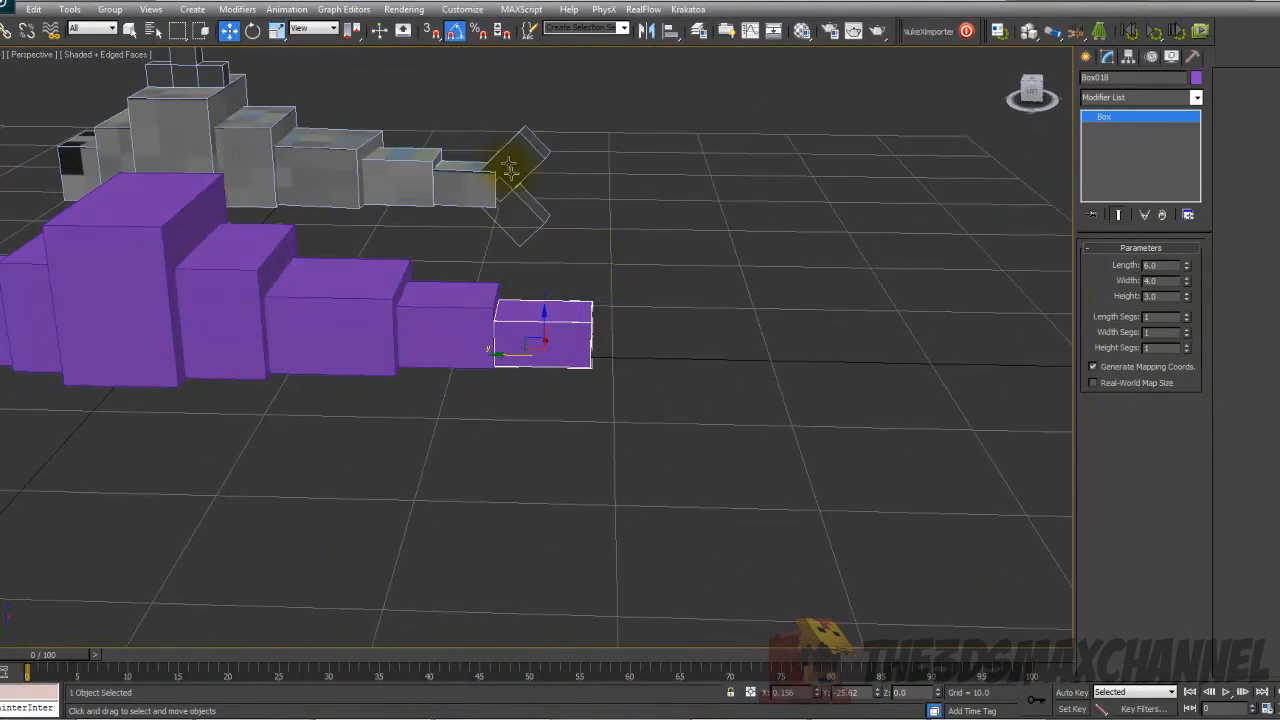
pyautogui.scroll(4, 542, 322)
pyautogui.moveTo(520, 342); pyautogui.dragTo(452, 340, button='middle')
pyautogui.keyDown('shift'); pyautogui.moveTo(446, 350); pyautogui.dragTo(578, 357); pyautogui.keyUp('shift')
pyautogui.click(745, 418)
pyautogui.keyDown('shift'); pyautogui.moveTo(443, 346); pyautogui.dragTo(510, 349); pyautogui.keyUp('shift')
pyautogui.press('Return')
# Rotate the tail-fin box 90 degrees about the X axis and raise it to about 1.3 on the Z axis
pyautogui.click(253, 30)
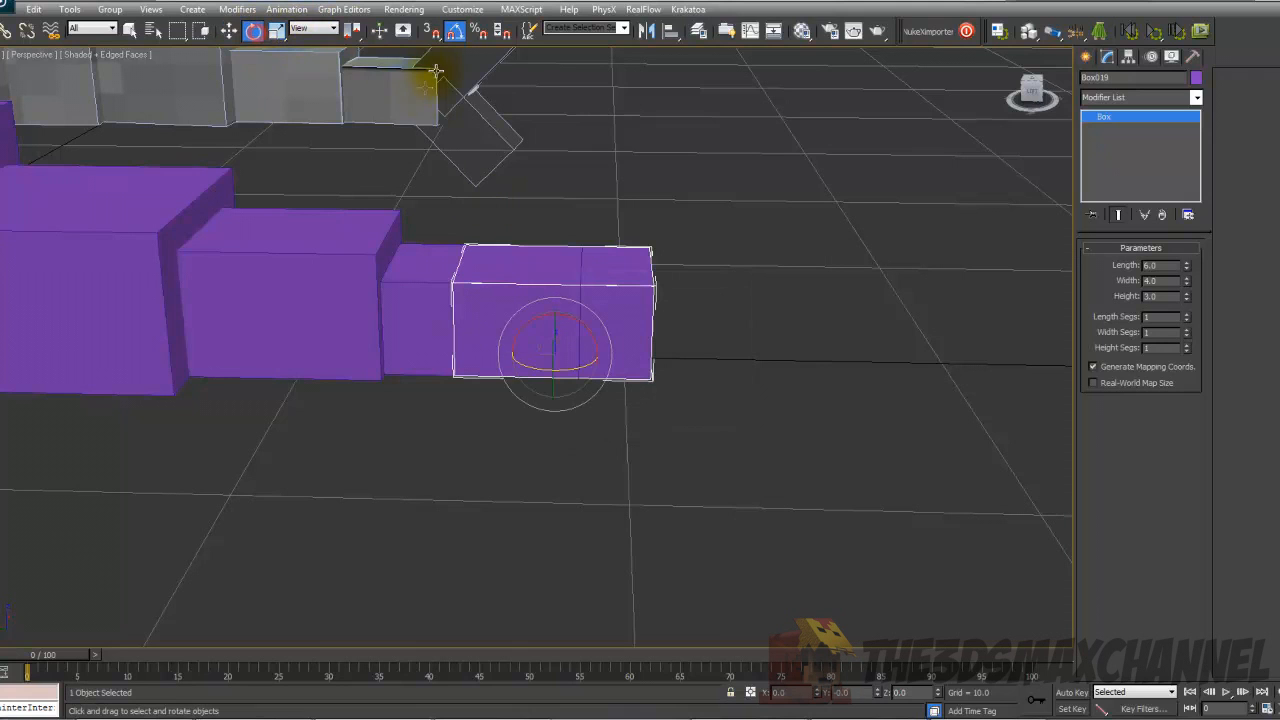
pyautogui.moveTo(557, 323); pyautogui.dragTo(629, 335)
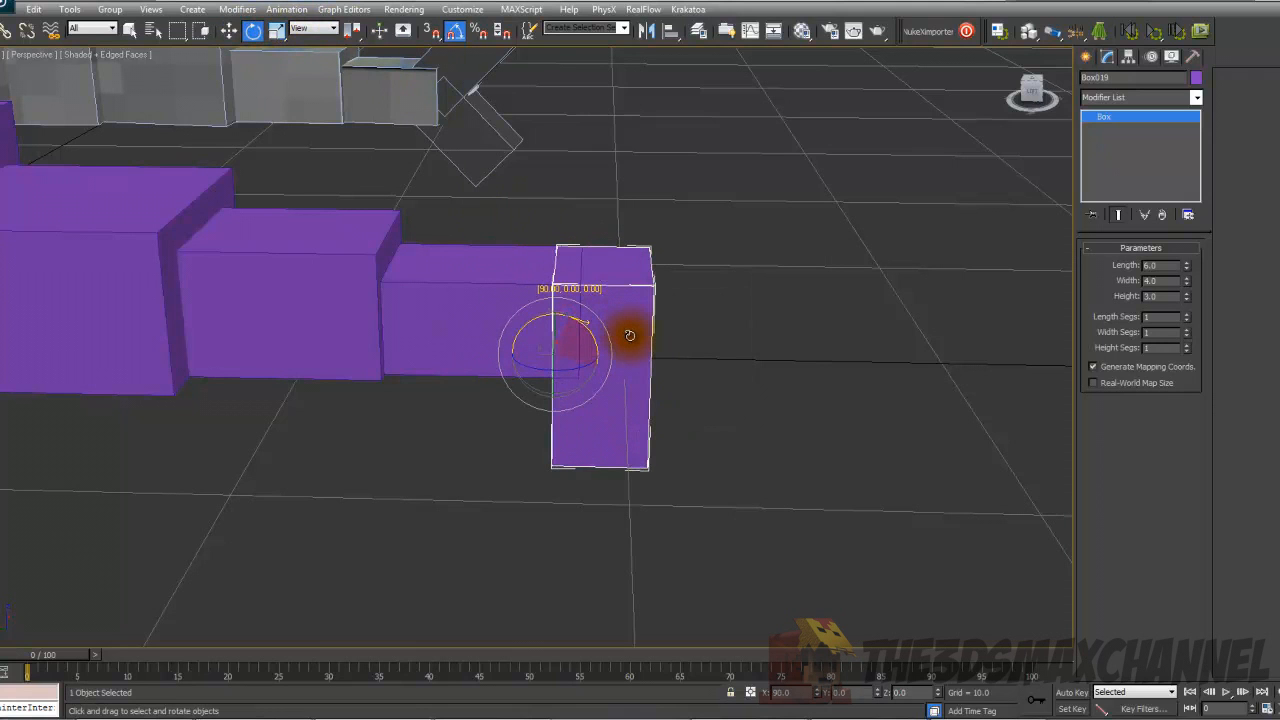
pyautogui.keyDown('alt'); pyautogui.moveTo(614, 320); pyautogui.dragTo(609, 291, button='middle'); pyautogui.keyUp('alt')
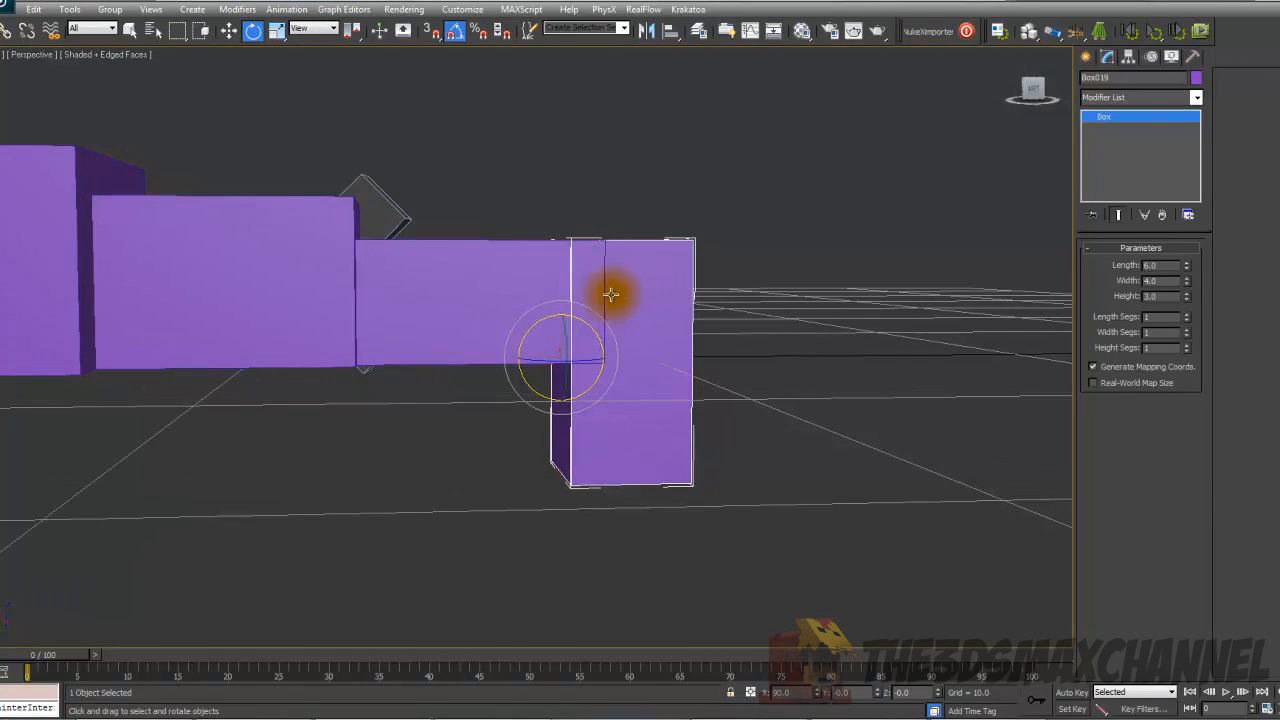
pyautogui.click(228, 30)
pyautogui.moveTo(560, 315); pyautogui.dragTo(561, 270)
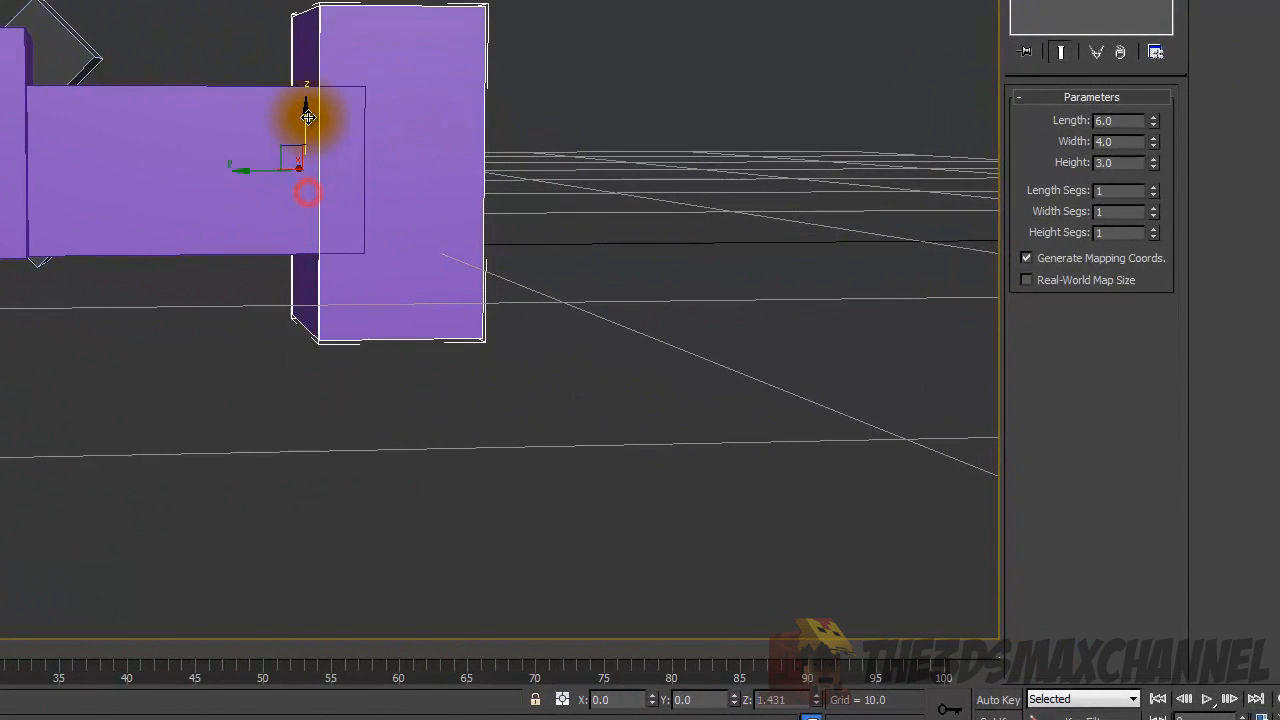
pyautogui.moveTo(307, 127); pyautogui.dragTo(307, 121)
# Set the tail-fin box's length to 3, width to 3 and height to 5
pyautogui.moveTo(1153, 120); pyautogui.dragTo(1138, 163)
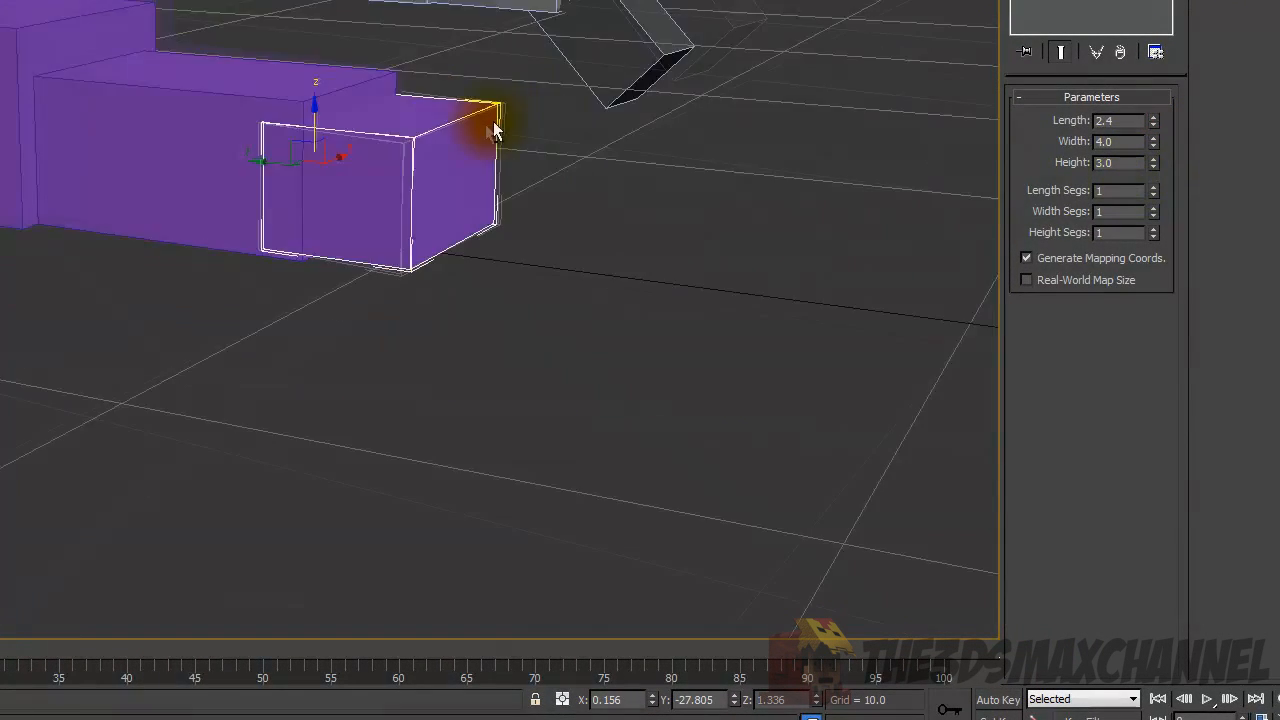
pyautogui.moveTo(495, 131)
pyautogui.keyDown('alt'); pyautogui.mouseDown(button='middle')
pyautogui.moveTo(360, 142)
pyautogui.moveTo(515, 141)
pyautogui.mouseUp(button='middle'); pyautogui.keyUp('alt')
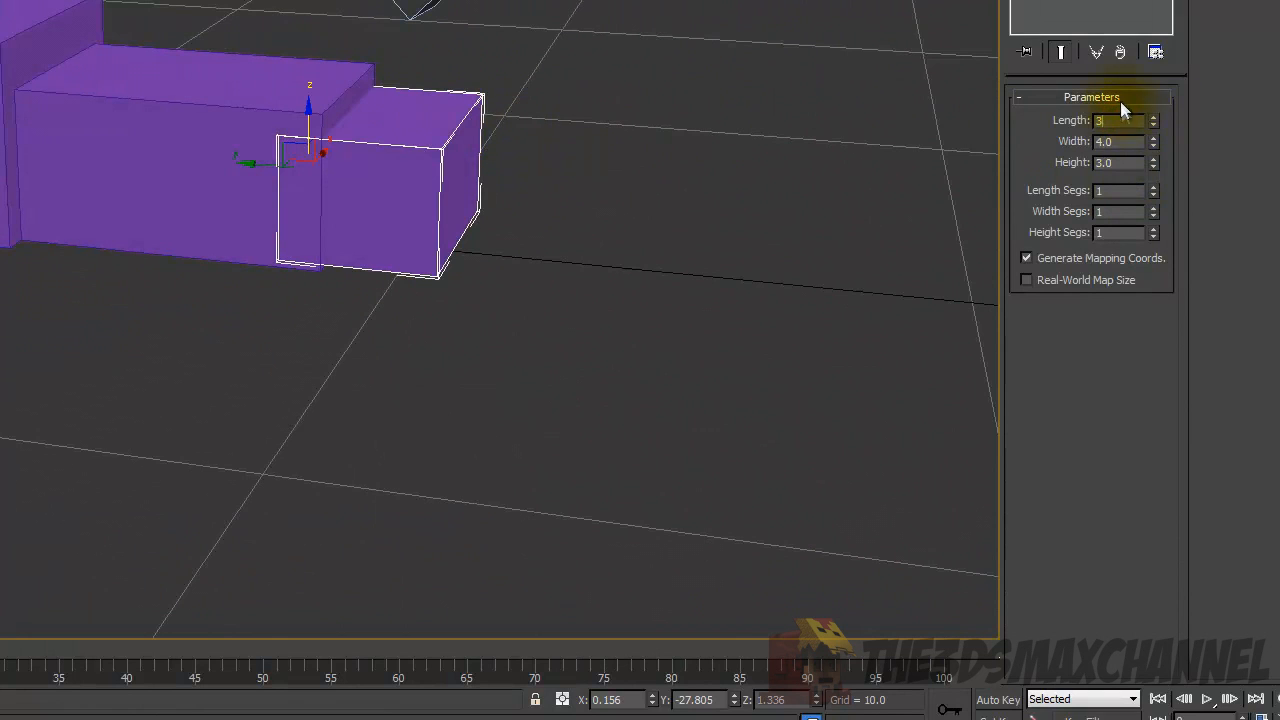
pyautogui.press('Return')
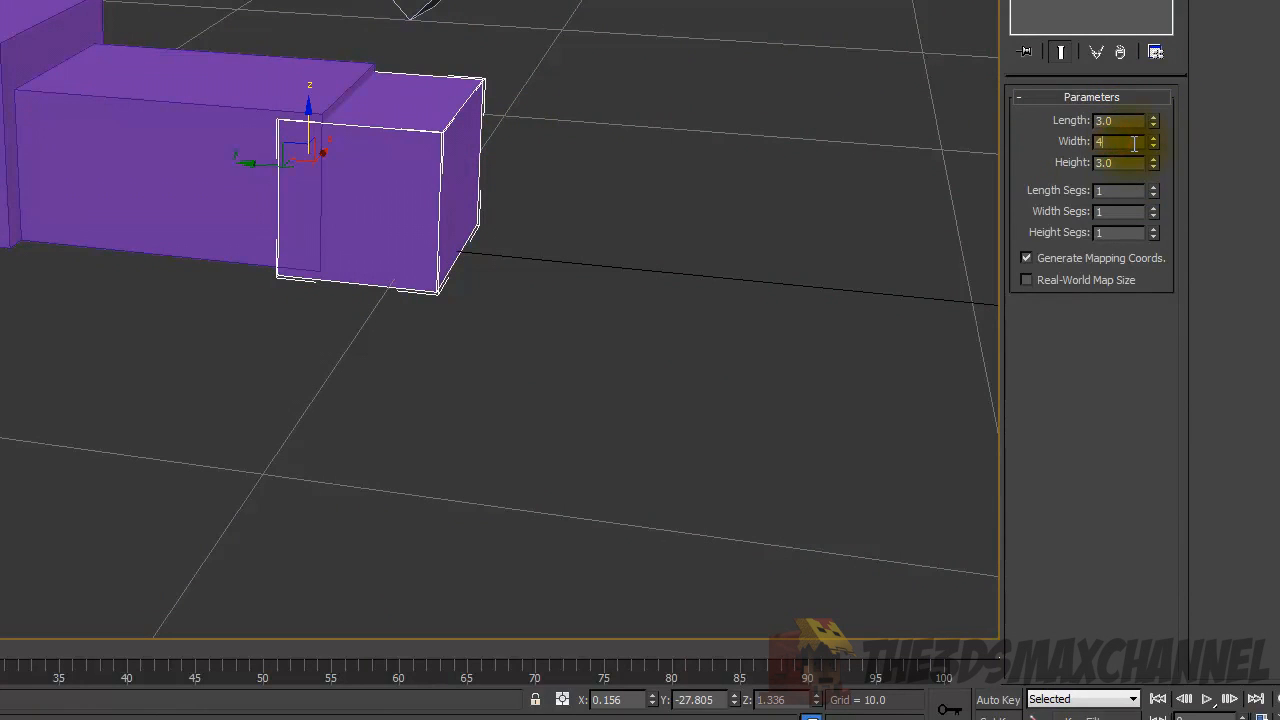
pyautogui.press('BackSpace')
pyautogui.write('3')
pyautogui.press('Return')
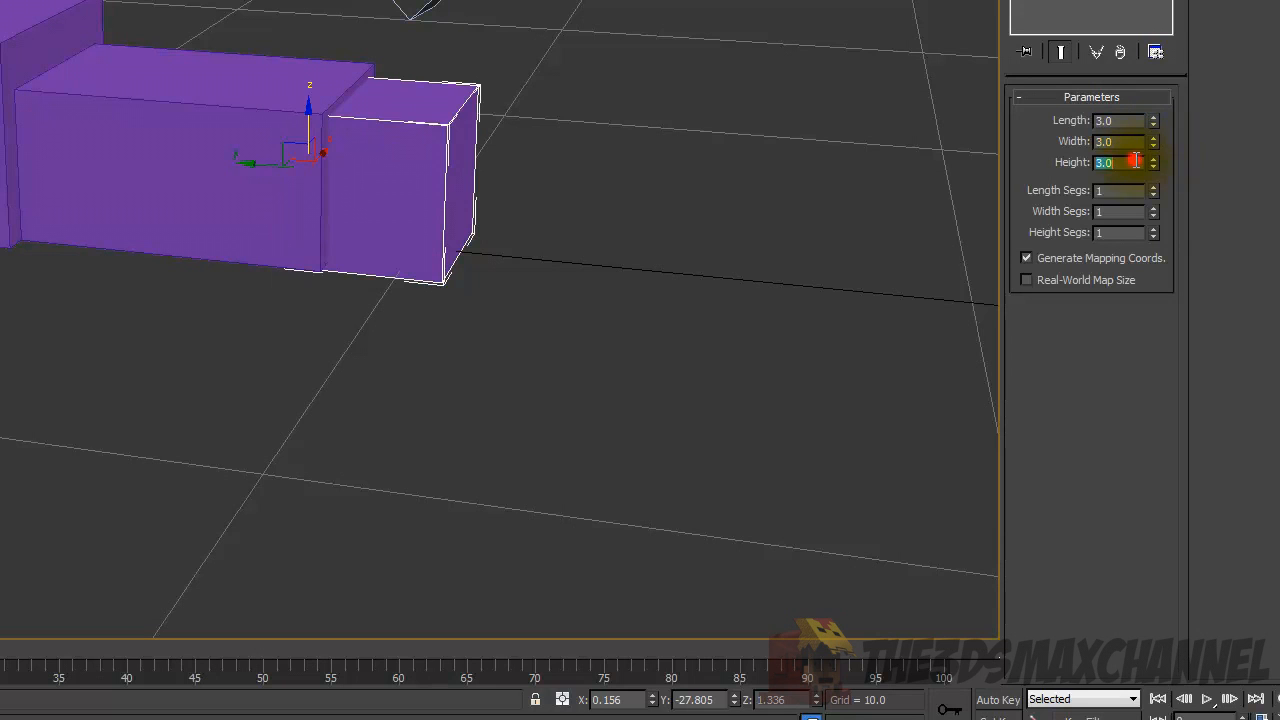
pyautogui.write('5')
pyautogui.press('Return')
# Raise the tail-fin box slightly along the Z axis to line it up with the last tail segment
pyautogui.keyDown('alt'); pyautogui.moveTo(617, 129); pyautogui.dragTo(476, 97, button='middle'); pyautogui.keyUp('alt')
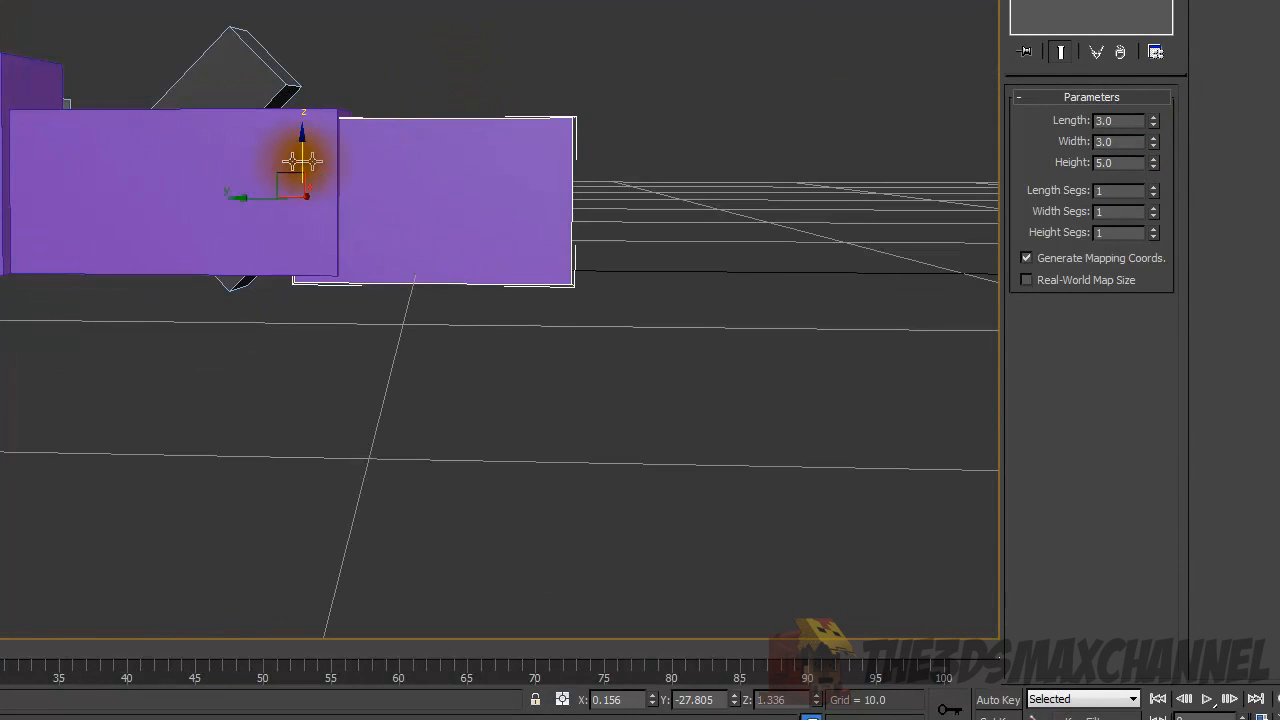
pyautogui.moveTo(305, 155); pyautogui.dragTo(304, 147)
pyautogui.keyDown('alt'); pyautogui.moveTo(345, 146); pyautogui.dragTo(376, 168, button='middle'); pyautogui.keyUp('alt')
# Angle the tail-fin box 45 degrees upward and clone it as a copy rotated to 135 degrees about X, forming a V-shaped tail
pyautogui.press('e')
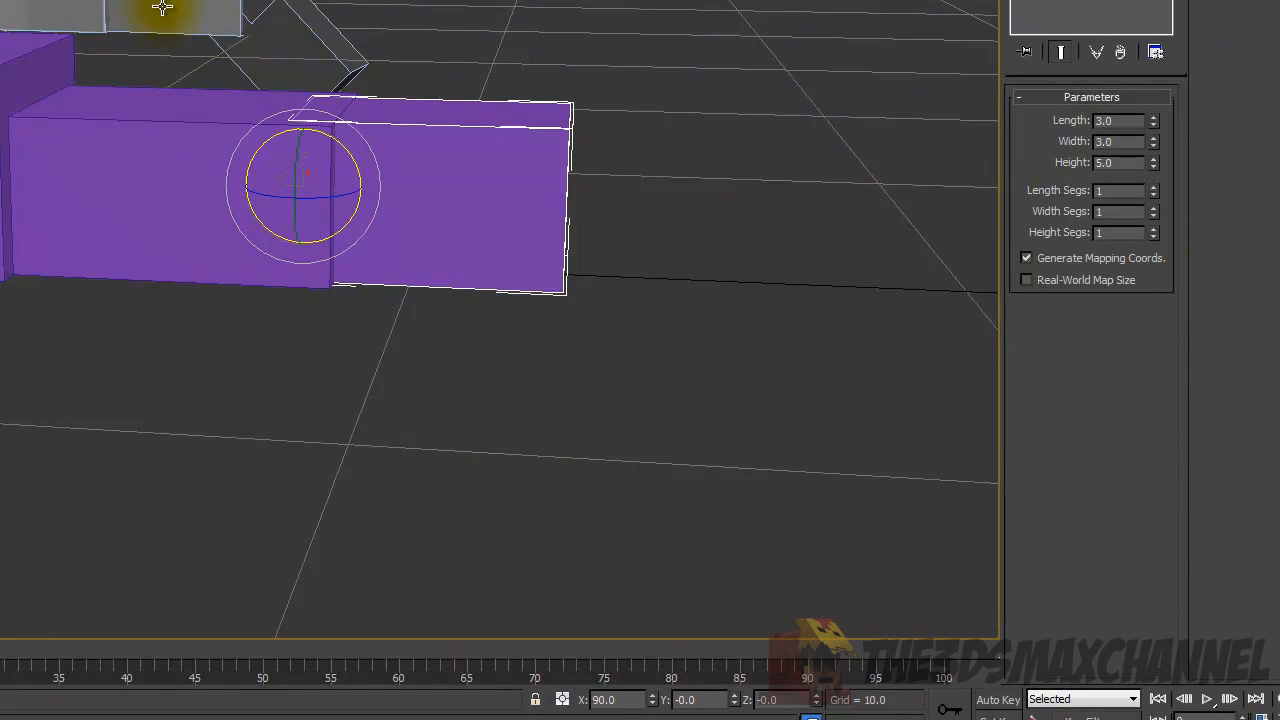
pyautogui.moveTo(284, 144)
pyautogui.mouseDown()
pyautogui.moveTo(241, 165)
pyautogui.moveTo(258, 170)
pyautogui.moveTo(286, 89)
pyautogui.moveTo(343, 118)
pyautogui.mouseUp()
pyautogui.press('Return')
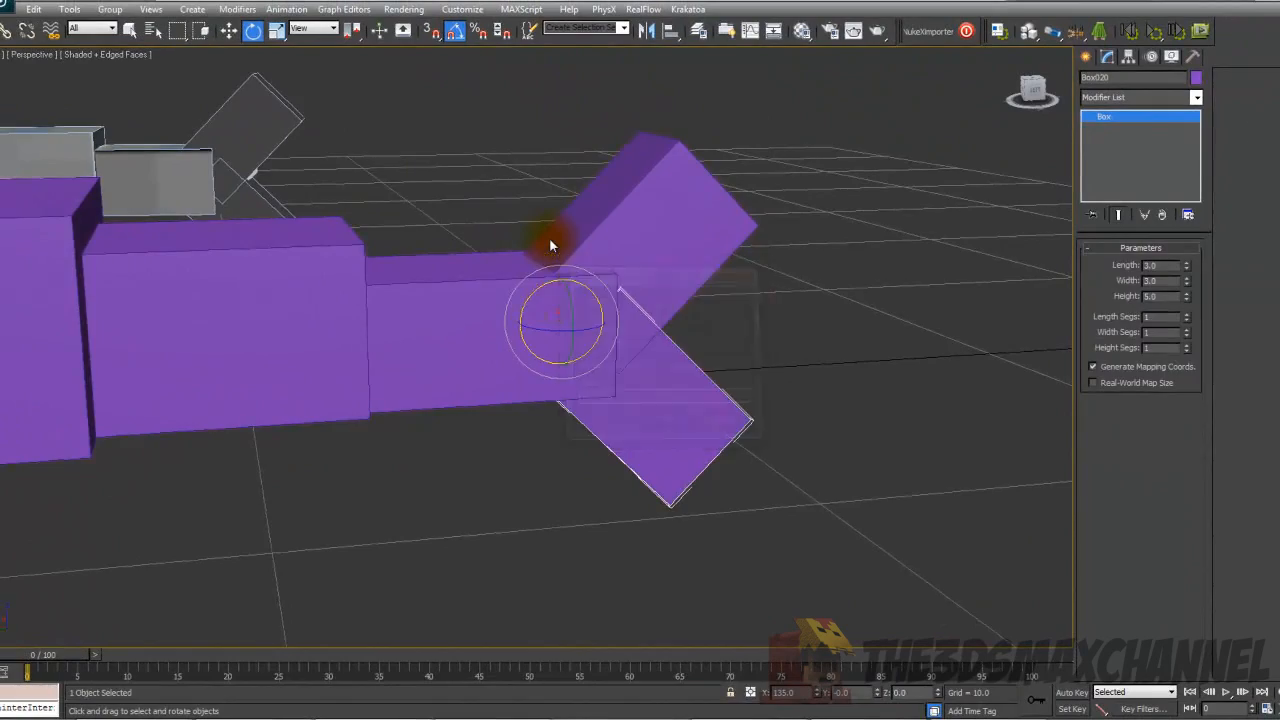
# Examine the box segments from several angles and compare their proportions with the finished reference creature
pyautogui.scroll(-5, 345, 120)
pyautogui.click(262, 42)
pyautogui.keyDown('alt'); pyautogui.moveTo(485, 180); pyautogui.dragTo(726, 333, button='middle'); pyautogui.keyUp('alt')
pyautogui.click(476, 298)
pyautogui.click(509, 357)
pyautogui.keyDown('alt'); pyautogui.moveTo(896, 337); pyautogui.dragTo(1030, 328, button='middle'); pyautogui.keyUp('alt')
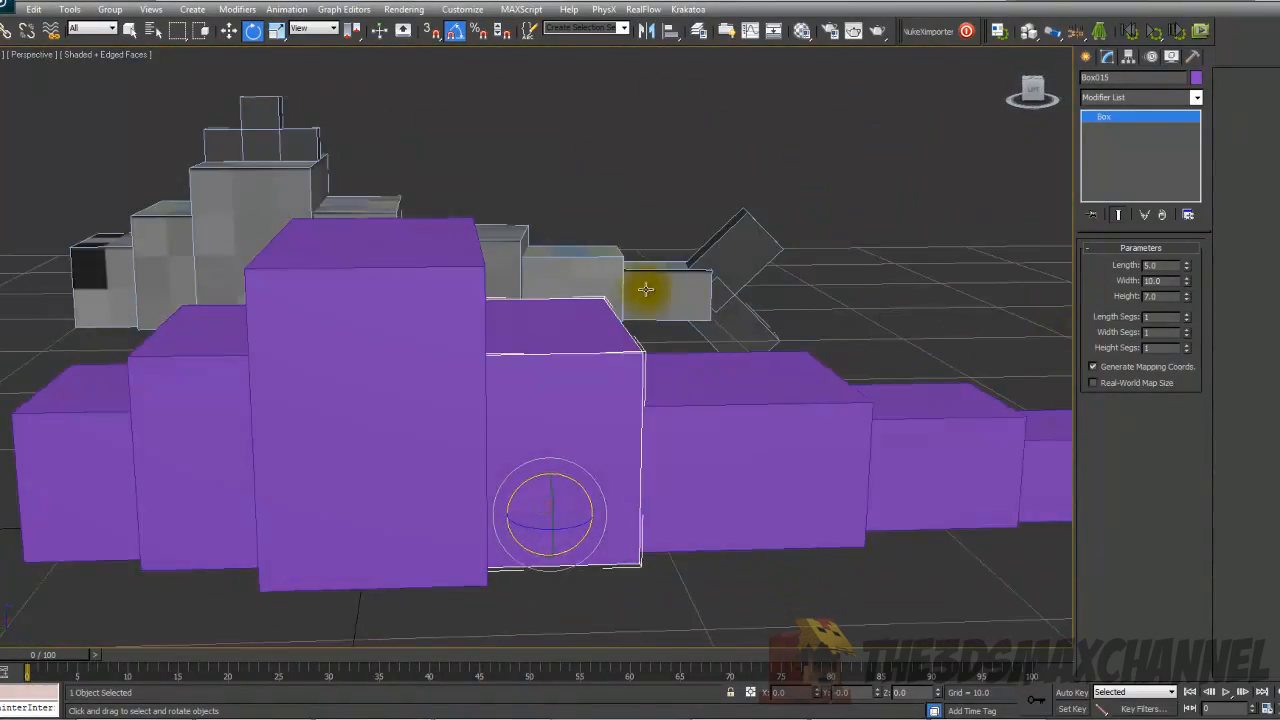
pyautogui.keyDown('alt'); pyautogui.moveTo(660, 294); pyautogui.dragTo(728, 296, button='middle'); pyautogui.keyUp('alt')
pyautogui.scroll(-5, 720, 295)
pyautogui.keyDown('alt'); pyautogui.moveTo(534, 286); pyautogui.dragTo(589, 212, button='middle'); pyautogui.keyUp('alt')
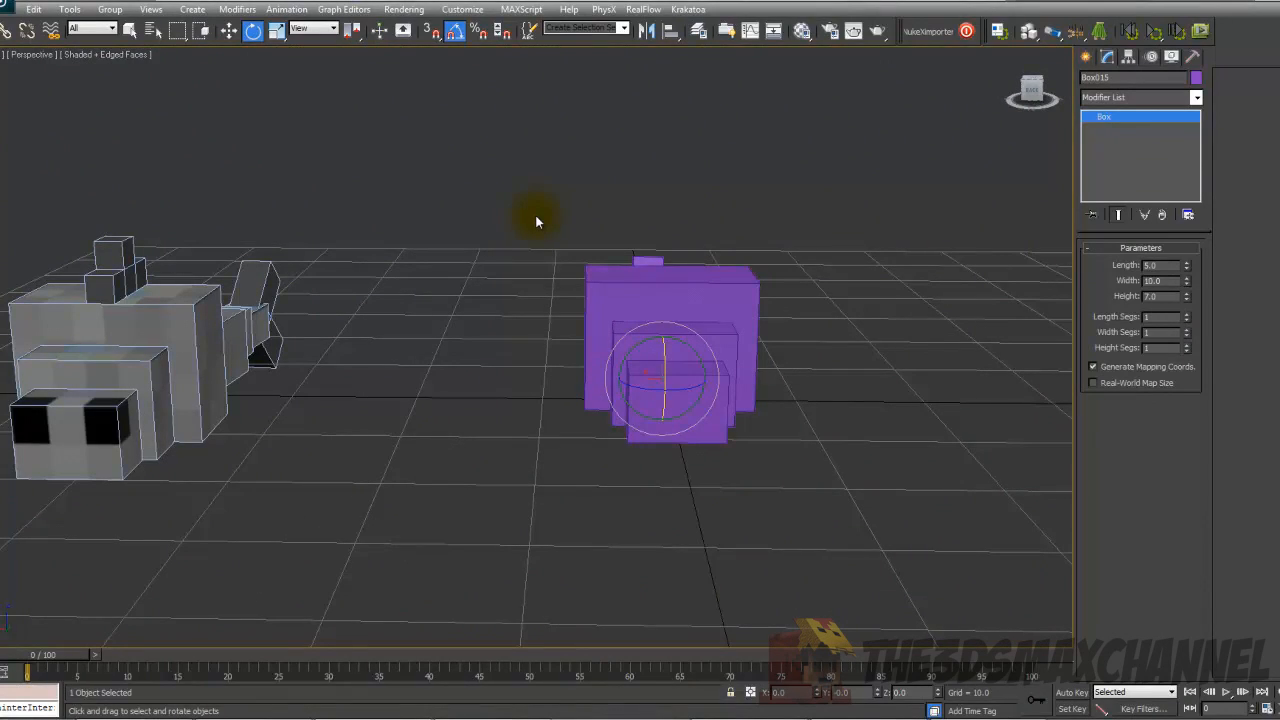
pyautogui.keyDown('alt'); pyautogui.moveTo(593, 230); pyautogui.dragTo(523, 409, button='middle'); pyautogui.keyUp('alt')
pyautogui.click(521, 412)
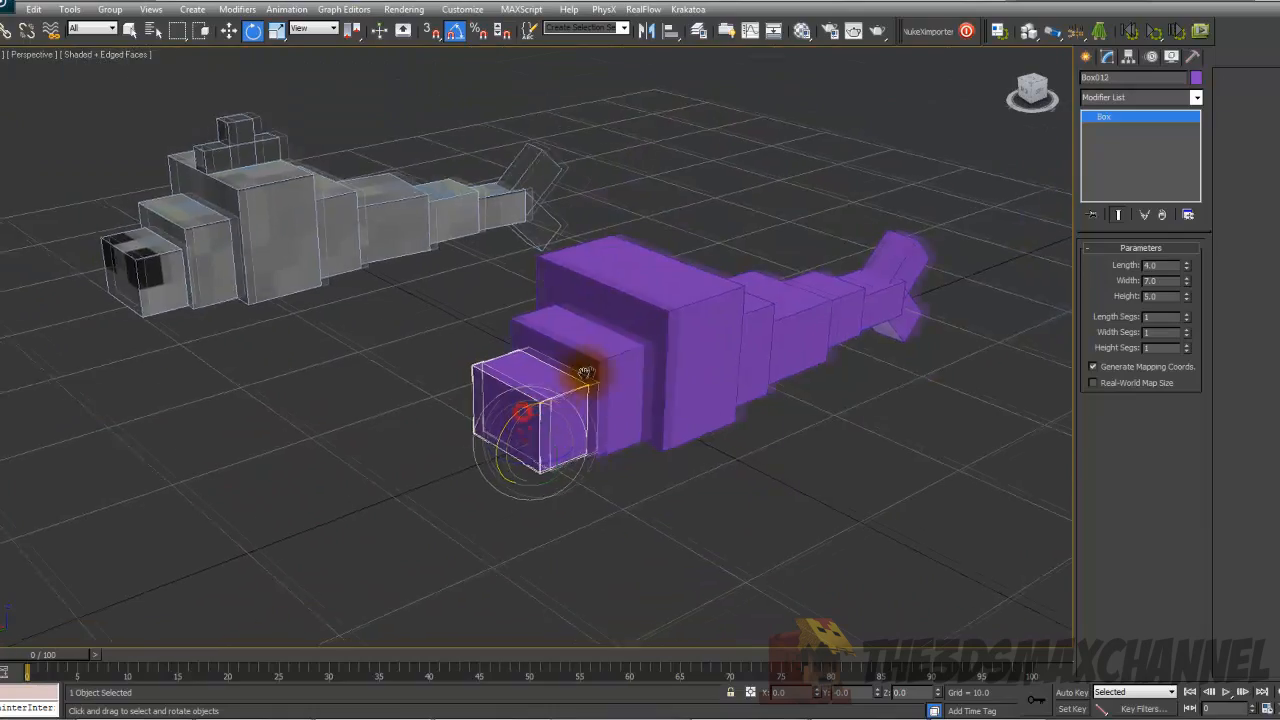
pyautogui.scroll(3, 565, 378)
pyautogui.keyDown('alt'); pyautogui.moveTo(593, 287); pyautogui.dragTo(629, 277, button='middle'); pyautogui.keyUp('alt')
pyautogui.scroll(-3, 627, 280)
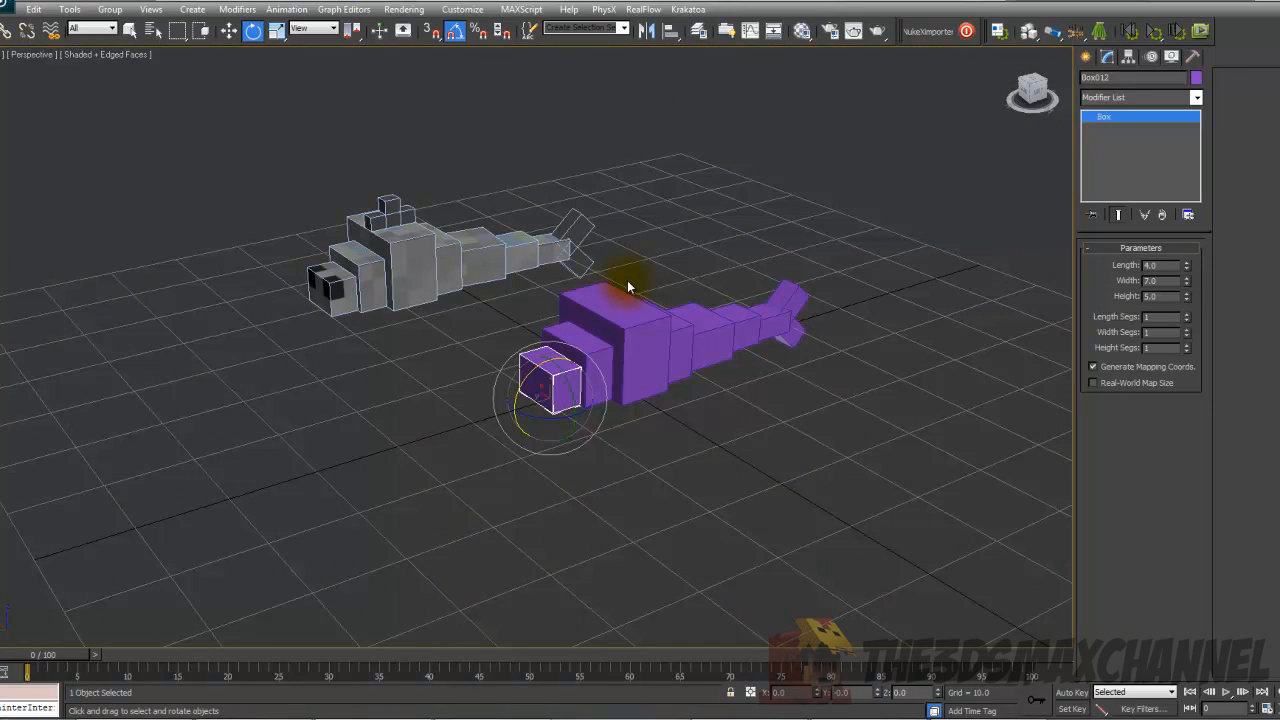
pyautogui.scroll(4, 643, 243)
pyautogui.keyDown('alt'); pyautogui.moveTo(679, 251); pyautogui.dragTo(479, 113, button='middle'); pyautogui.keyUp('alt')
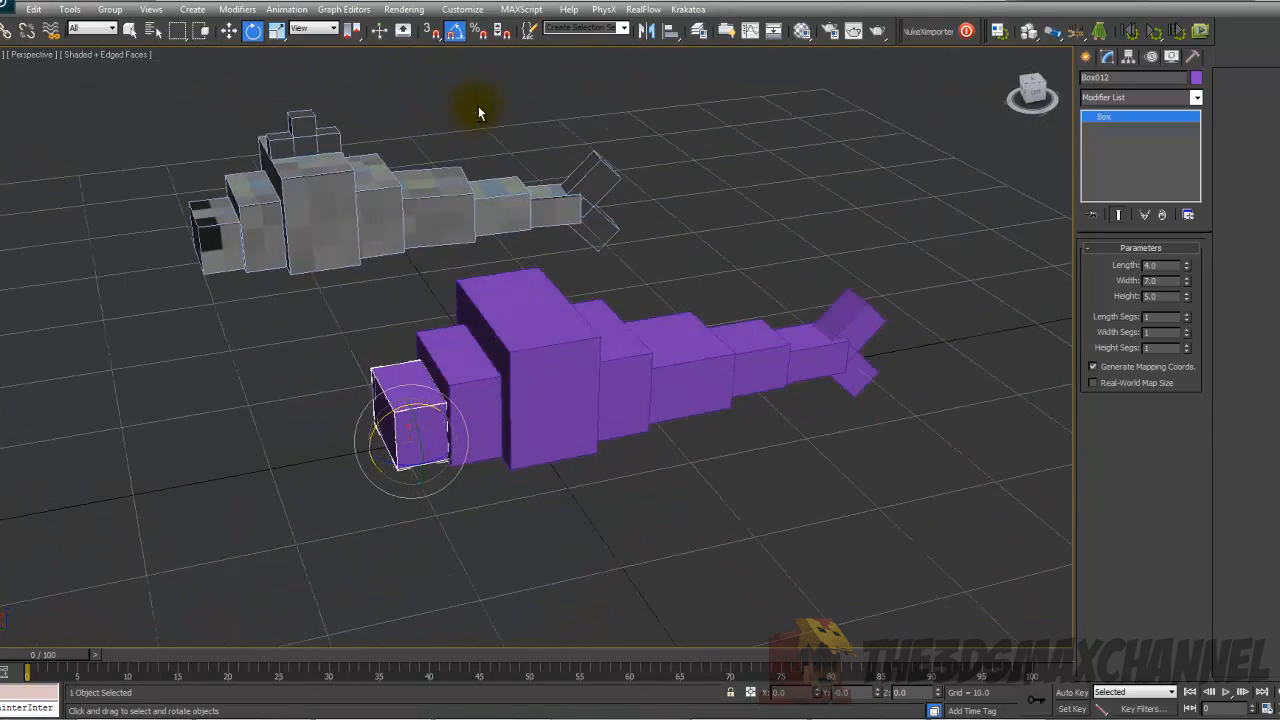
# Clone the large third box as a copy directly above it, at about 10.1 on the Z axis
pyautogui.click(513, 318)
pyautogui.moveTo(386, 152); pyautogui.dragTo(413, 133, button='middle')
pyautogui.click(231, 31)
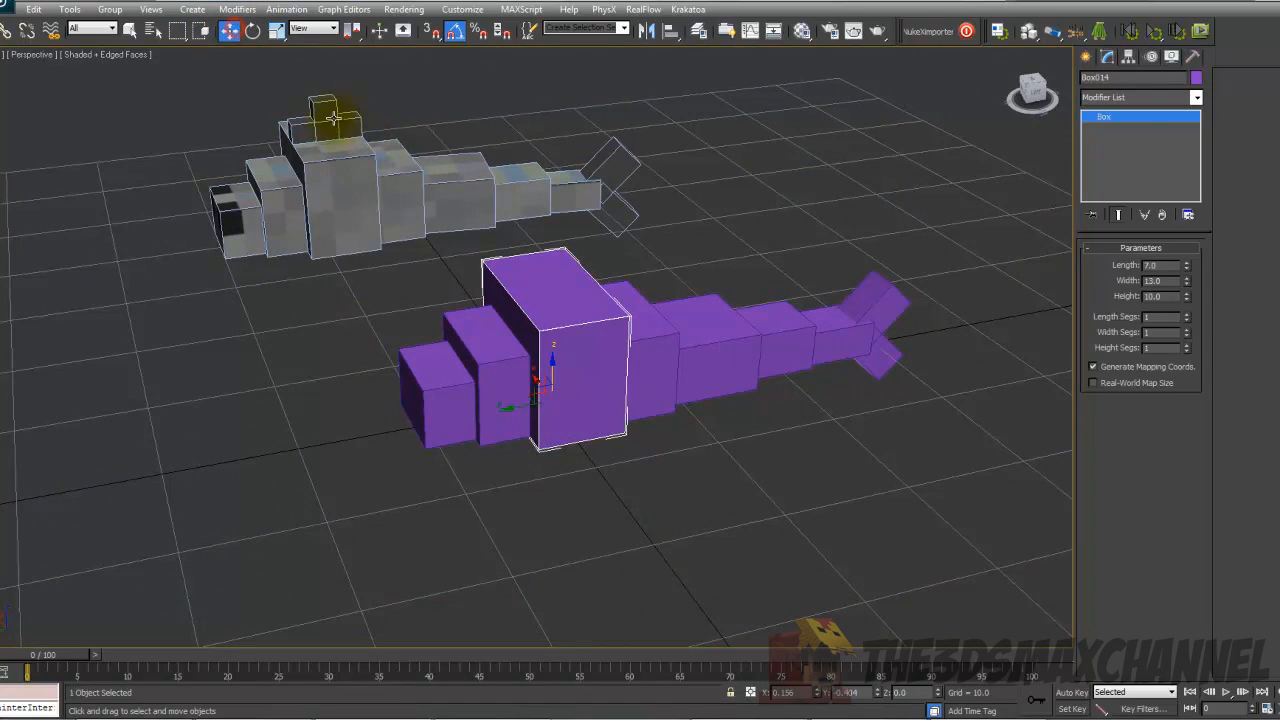
pyautogui.click(323, 122)
pyautogui.click(546, 338)
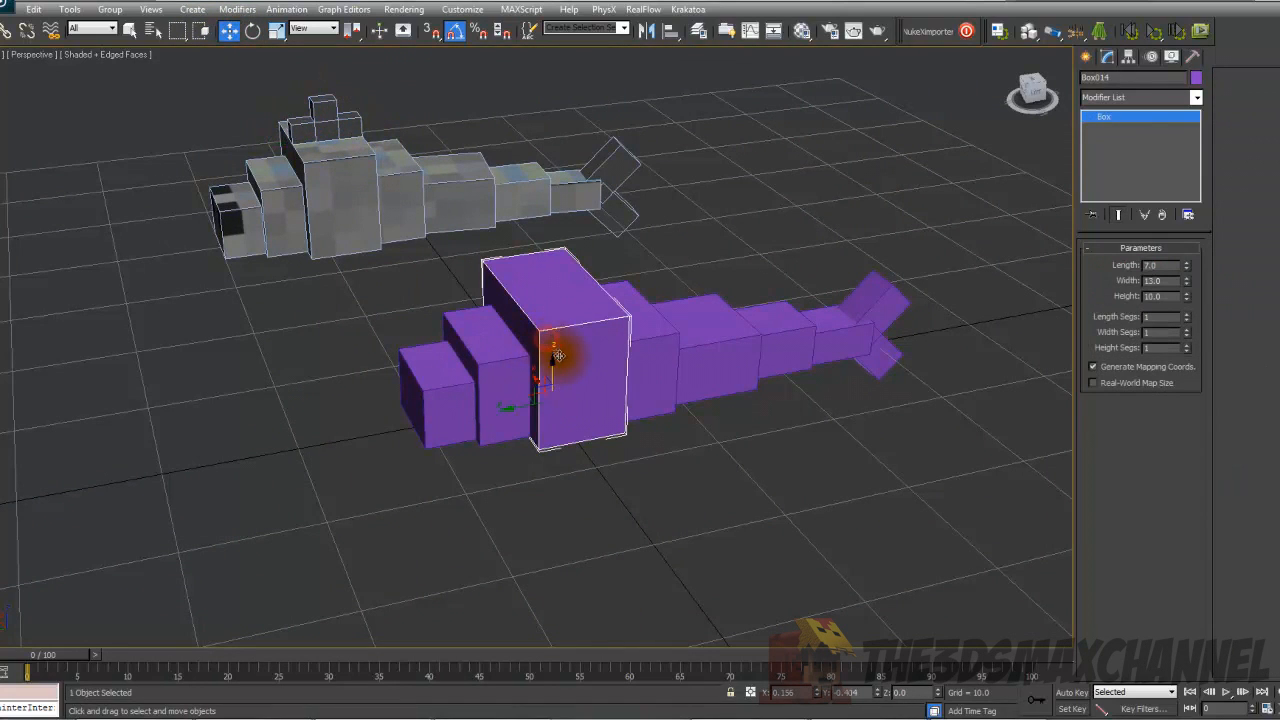
pyautogui.scroll(3, 566, 375)
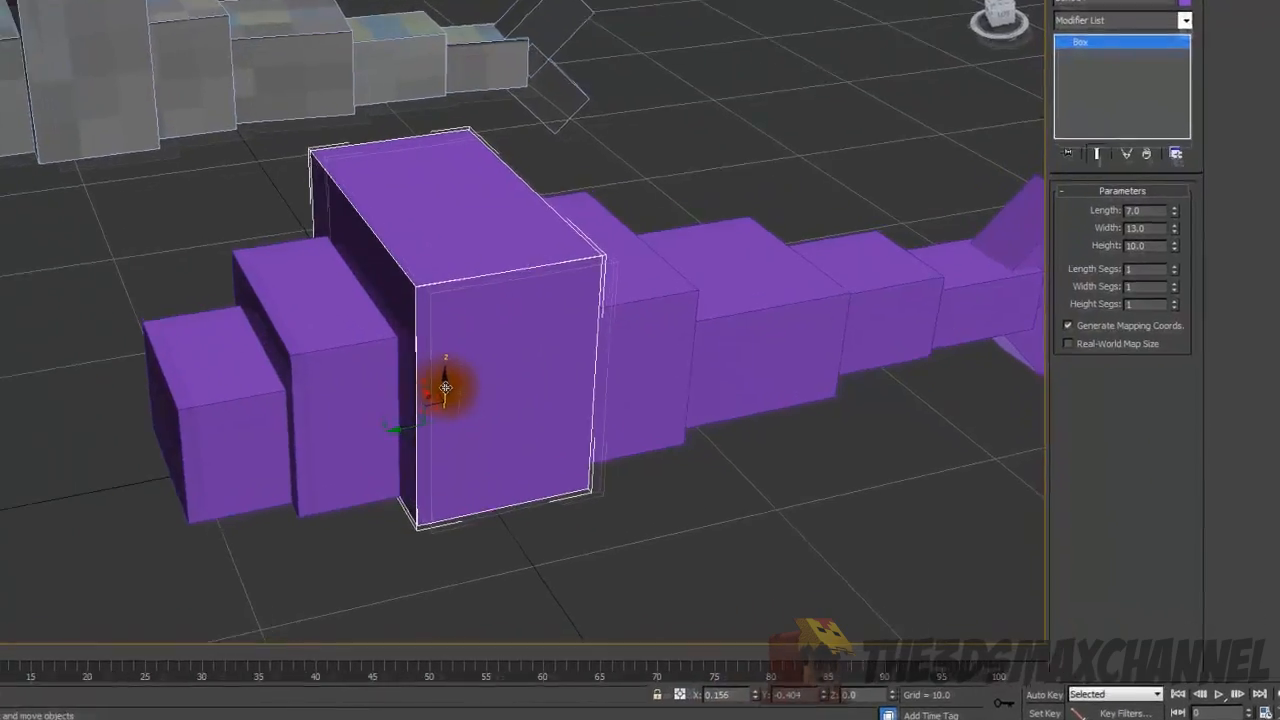
pyautogui.keyDown('shift'); pyautogui.moveTo(543, 420); pyautogui.dragTo(551, 246); pyautogui.keyUp('shift')
pyautogui.keyDown('shift'); pyautogui.moveTo(292, 93); pyautogui.dragTo(289, 69); pyautogui.keyUp('shift')
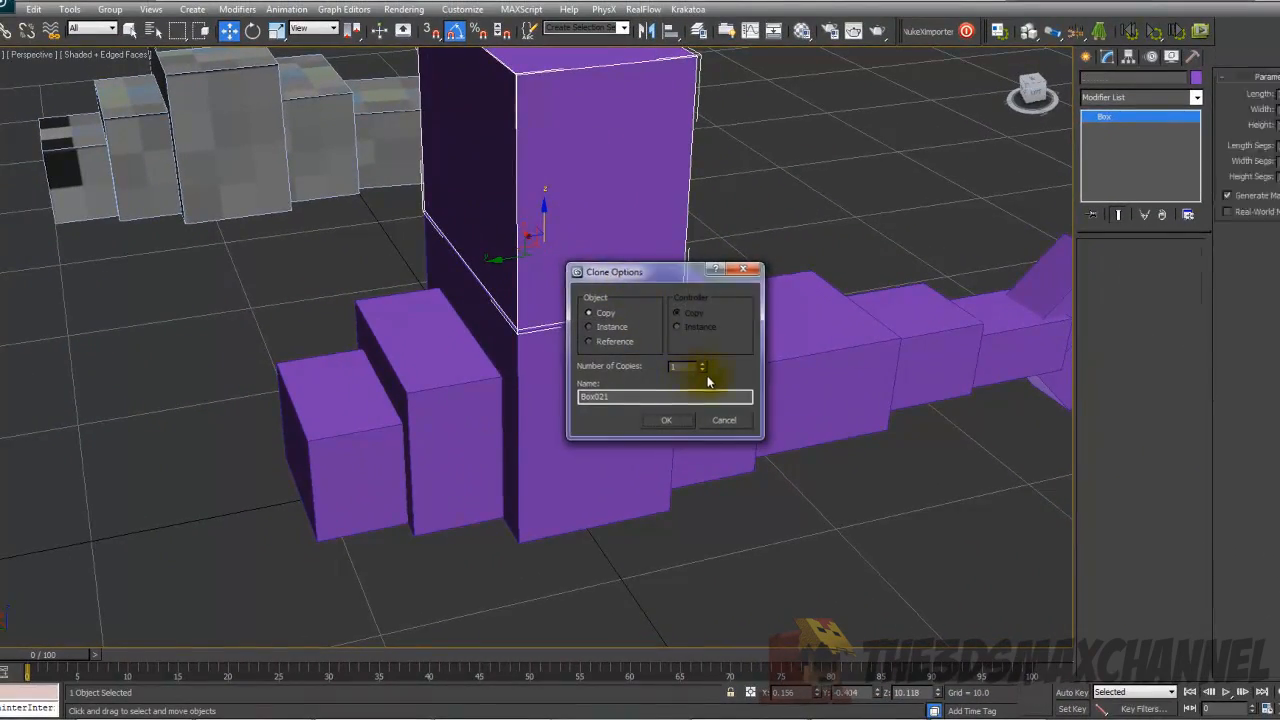
pyautogui.click(670, 419)
# Set the top box's width to 3 and height to 3
pyautogui.moveTo(1186, 282); pyautogui.dragTo(1186, 294)
pyautogui.keyDown('alt'); pyautogui.moveTo(698, 271); pyautogui.dragTo(762, 270, button='middle'); pyautogui.keyUp('alt')
pyautogui.press('Return')
pyautogui.moveTo(1185, 299); pyautogui.dragTo(1185, 330)
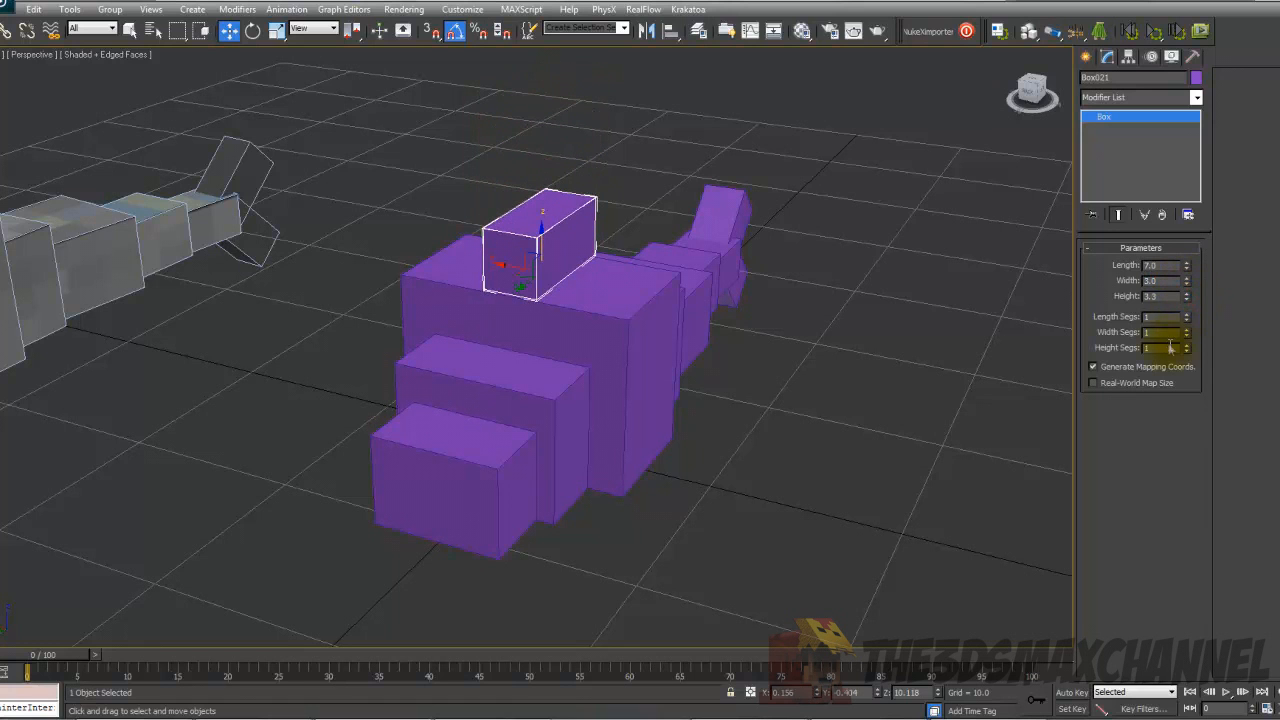
pyautogui.write('3')
pyautogui.press('Return')
# Reduce the top box's width to 2 and height to 2
pyautogui.keyDown('alt'); pyautogui.moveTo(666, 283); pyautogui.dragTo(960, 297, button='middle'); pyautogui.keyUp('alt')
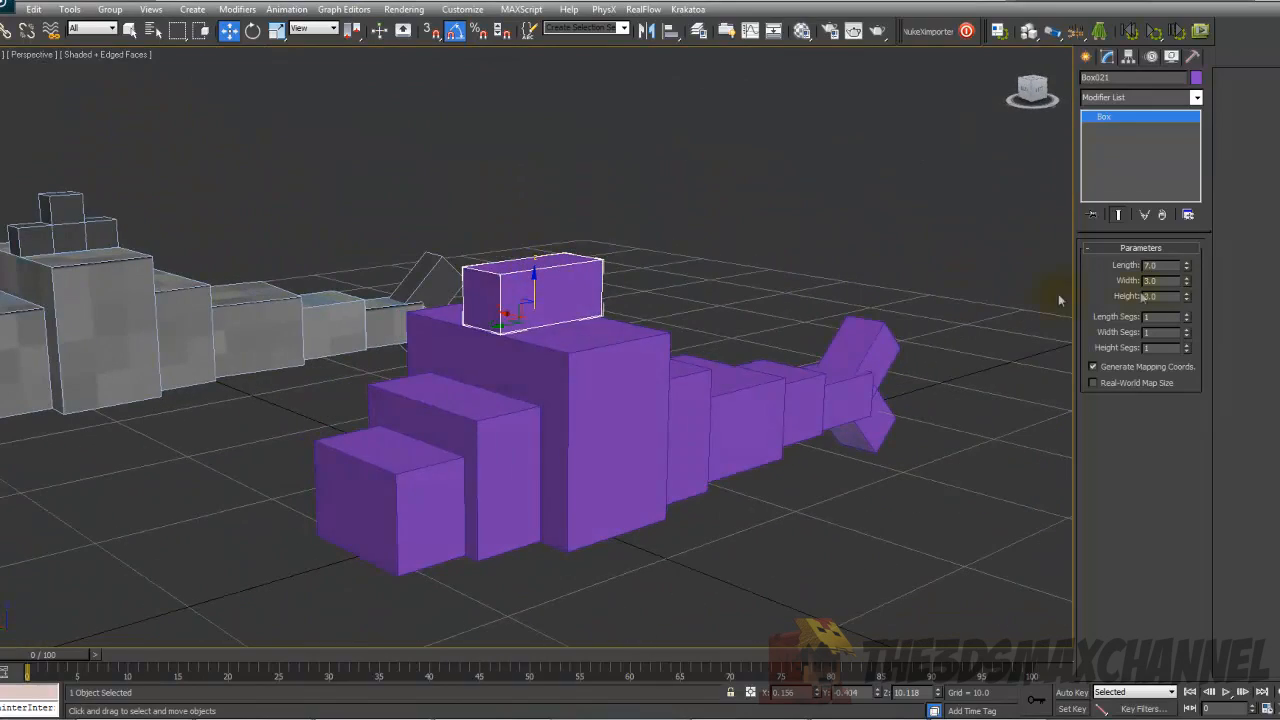
pyautogui.doubleClick(1172, 297)
pyautogui.write('2')
pyautogui.press('Return')
pyautogui.keyDown('alt'); pyautogui.moveTo(597, 282); pyautogui.dragTo(830, 347, button='middle'); pyautogui.keyUp('alt')
pyautogui.scroll(3, 603, 294)
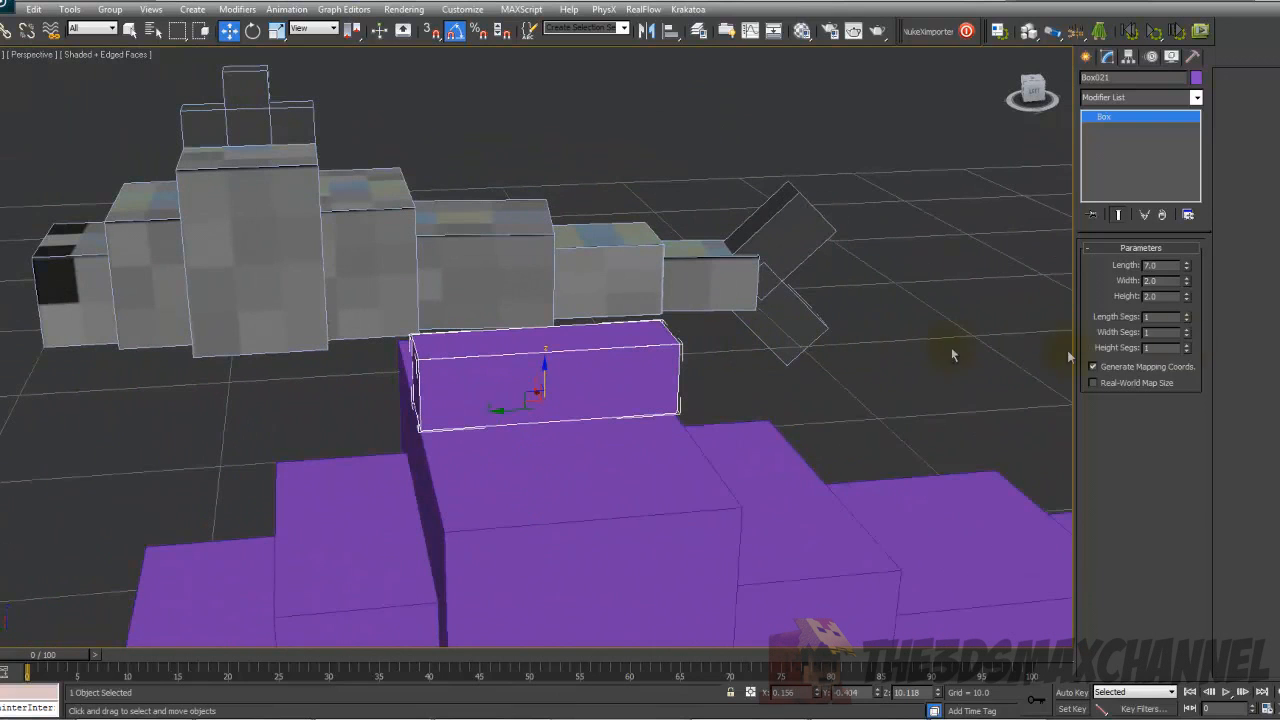
# Divide the top box into three length segments and convert it to an Editable Poly
pyautogui.click(1185, 313)
pyautogui.moveTo(700, 290)
pyautogui.keyDown('alt'); pyautogui.mouseDown(button='middle')
pyautogui.moveTo(680, 286)
pyautogui.moveTo(751, 306)
pyautogui.moveTo(683, 306)
pyautogui.mouseUp(button='middle'); pyautogui.keyUp('alt')
pyautogui.scroll(4, 683, 298)
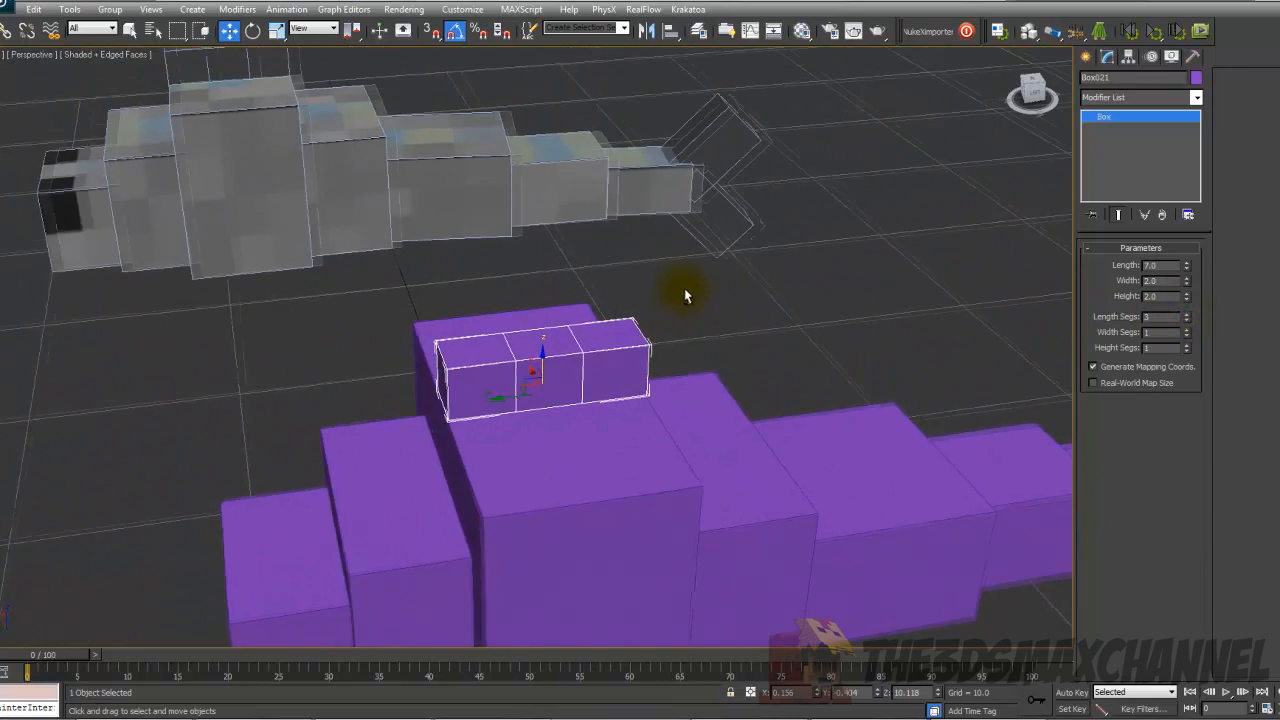
pyautogui.rightClick(551, 373)
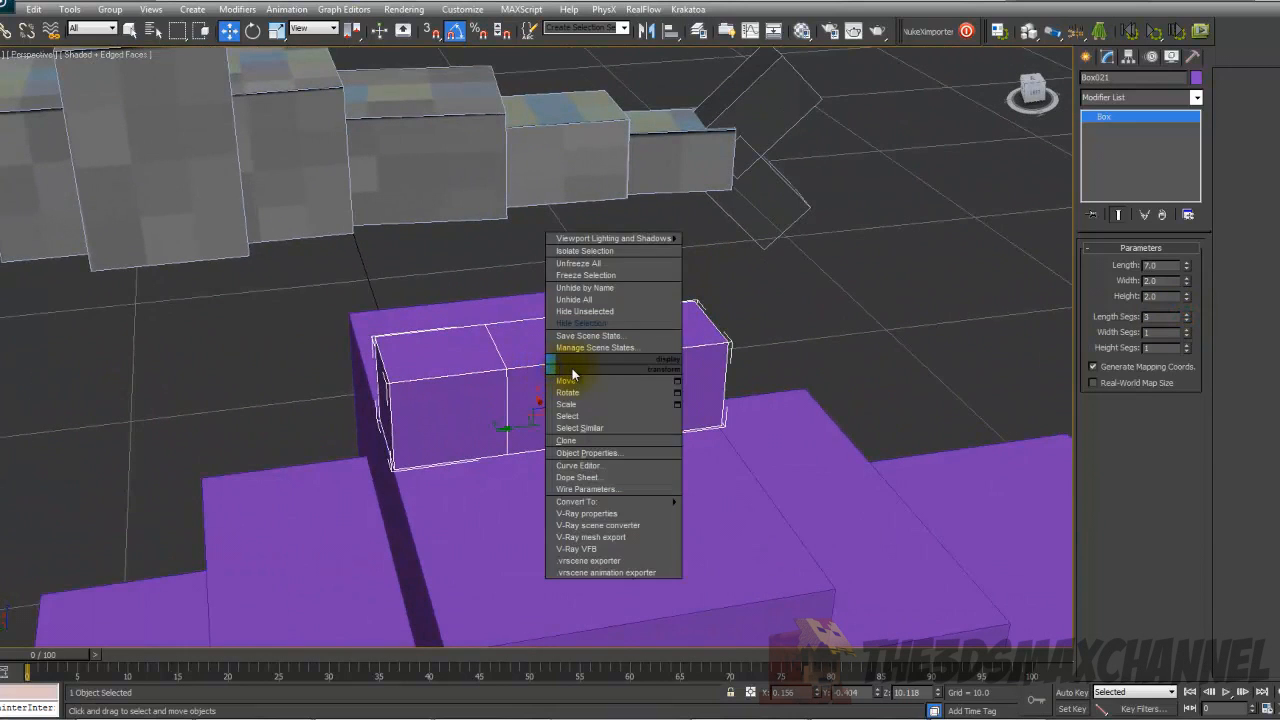
pyautogui.moveTo(654, 501)
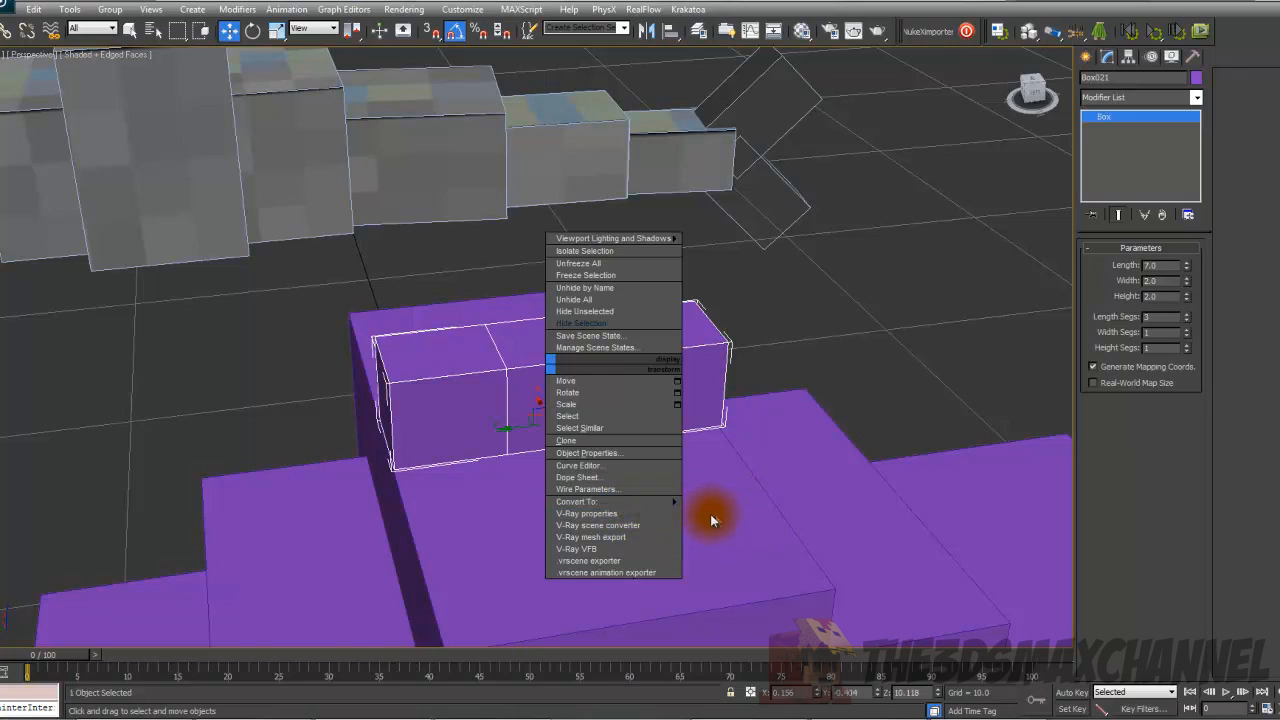
pyautogui.click(740, 513)
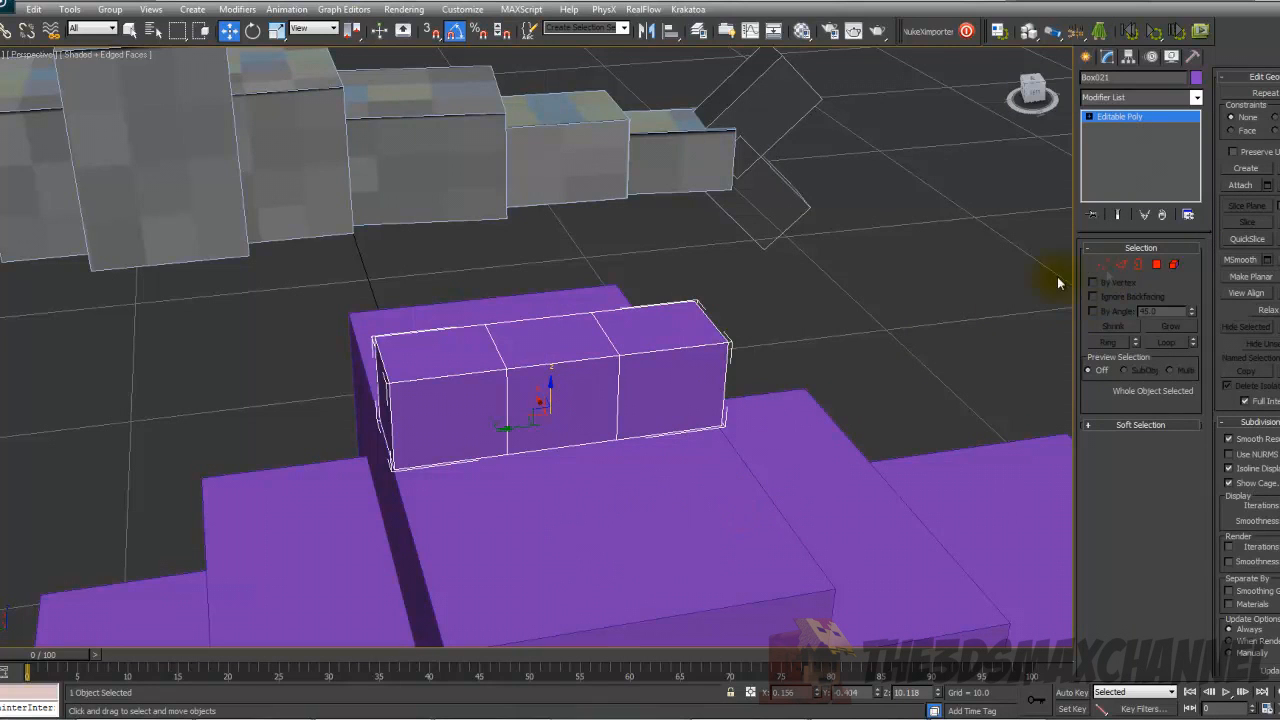
pyautogui.scroll(-3, 838, 213)
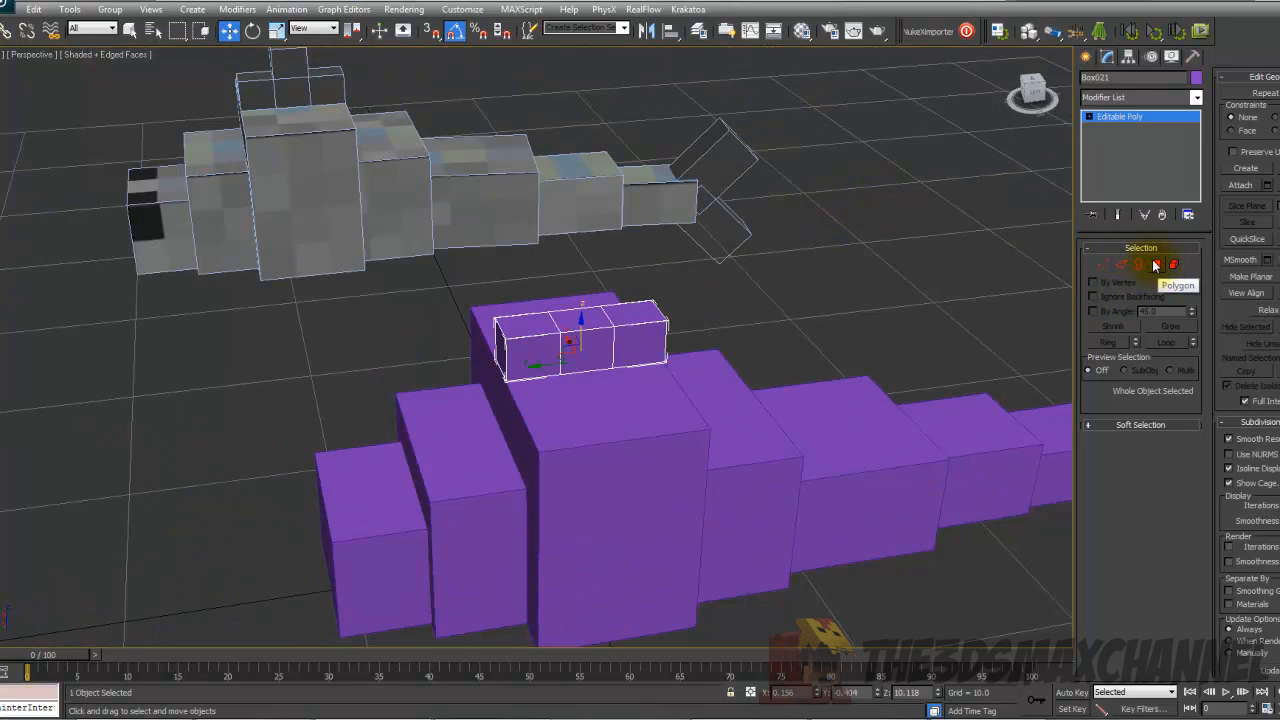
# Extrude the middle polygon on the top box's upper face by a height of 2 and leave polygon editing
pyautogui.click(1156, 265)
pyautogui.scroll(6, 669, 306)
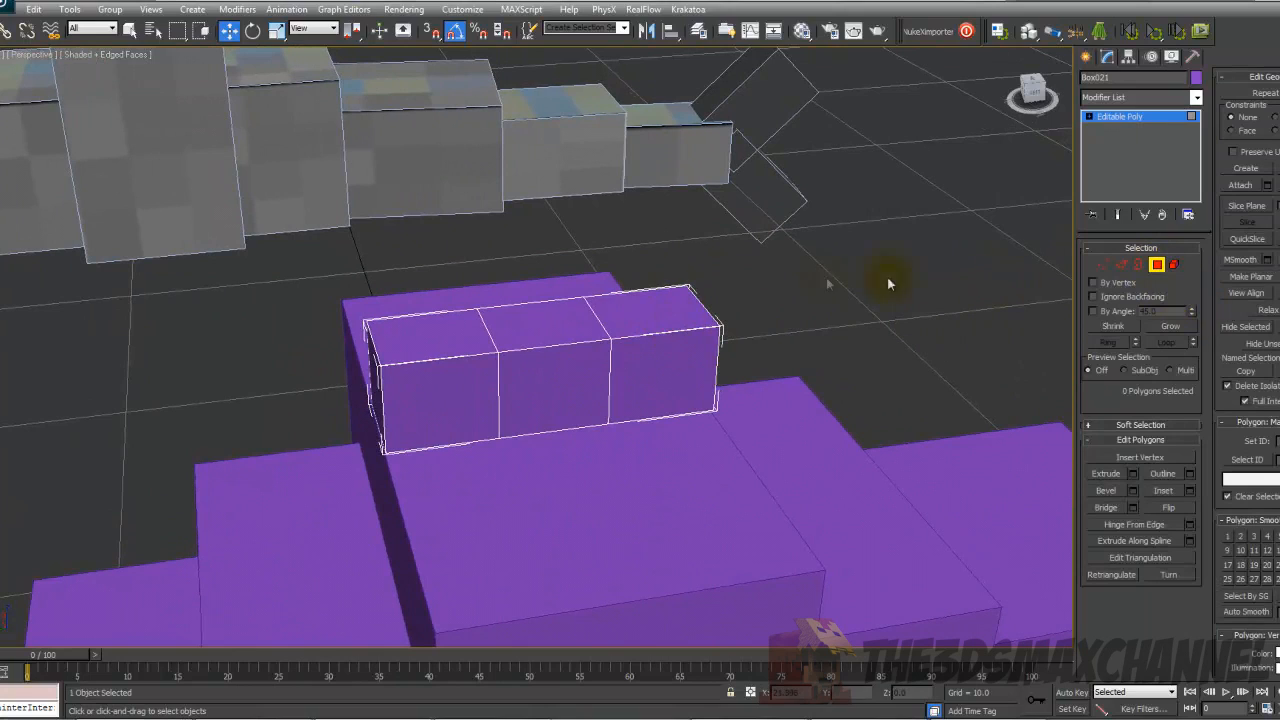
pyautogui.click(529, 323)
pyautogui.scroll(5, 640, 311)
pyautogui.scroll(-8, 659, 317)
pyautogui.scroll(6, 646, 314)
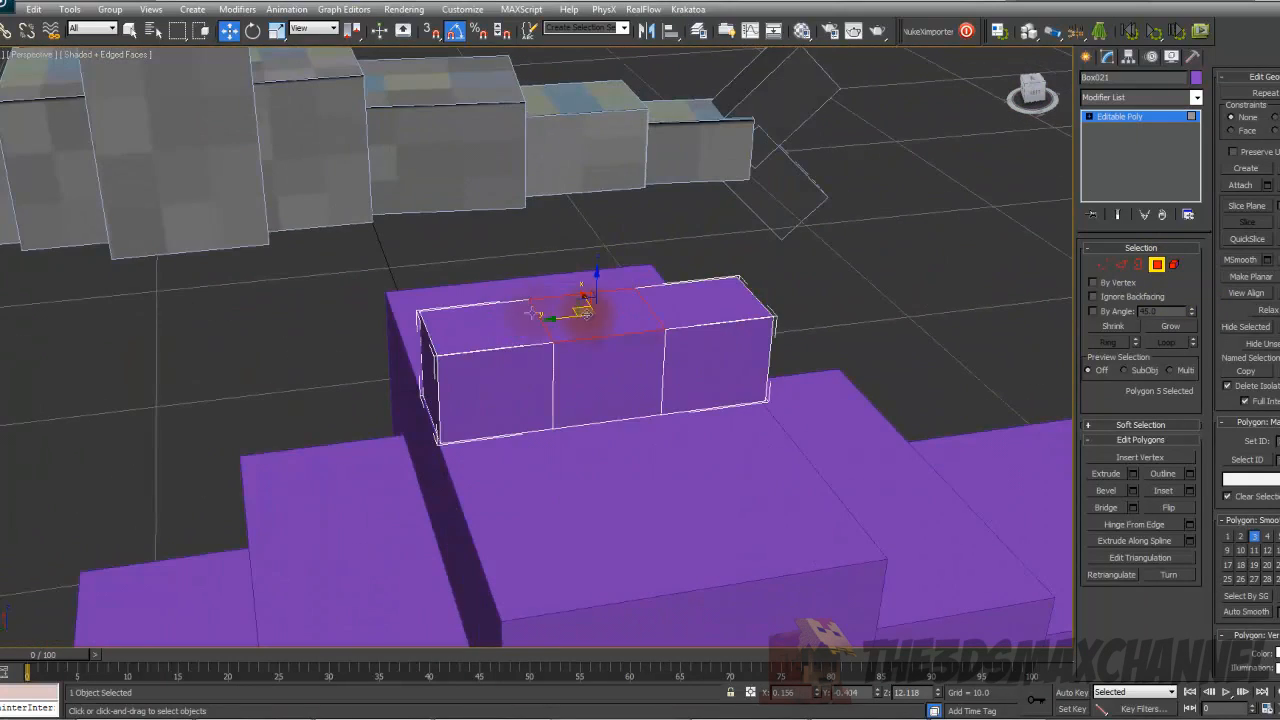
pyautogui.click(1133, 474)
pyautogui.keyDown('alt'); pyautogui.moveTo(966, 440); pyautogui.dragTo(527, 358, button='middle'); pyautogui.keyUp('alt')
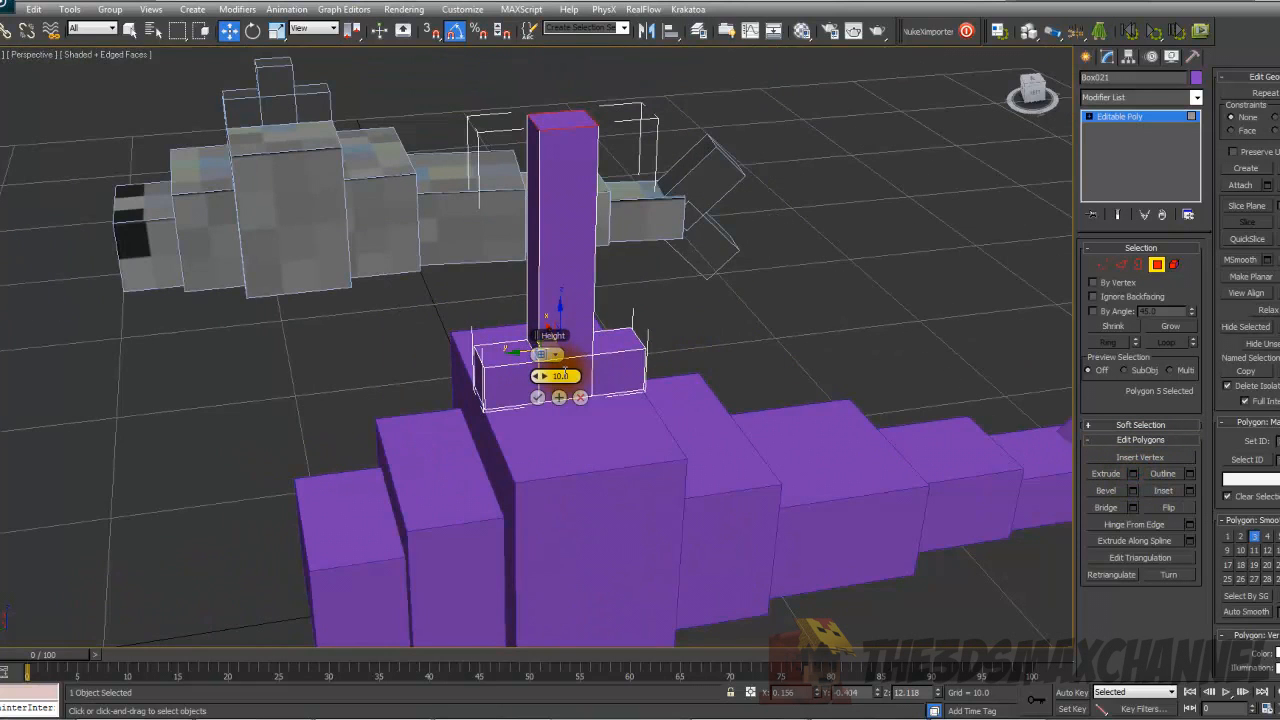
pyautogui.write('2')
pyautogui.press('Return')
pyautogui.scroll(3, 545, 398)
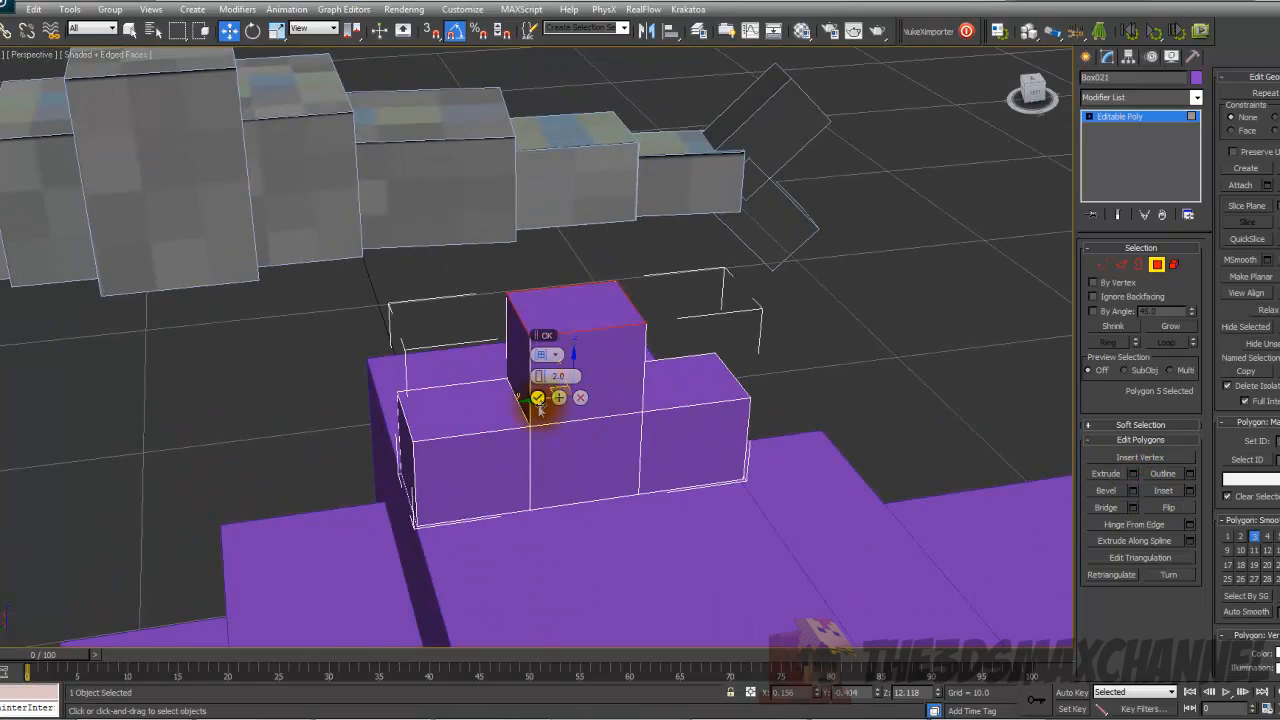
pyautogui.click(539, 399)
pyautogui.scroll(-5, 614, 337)
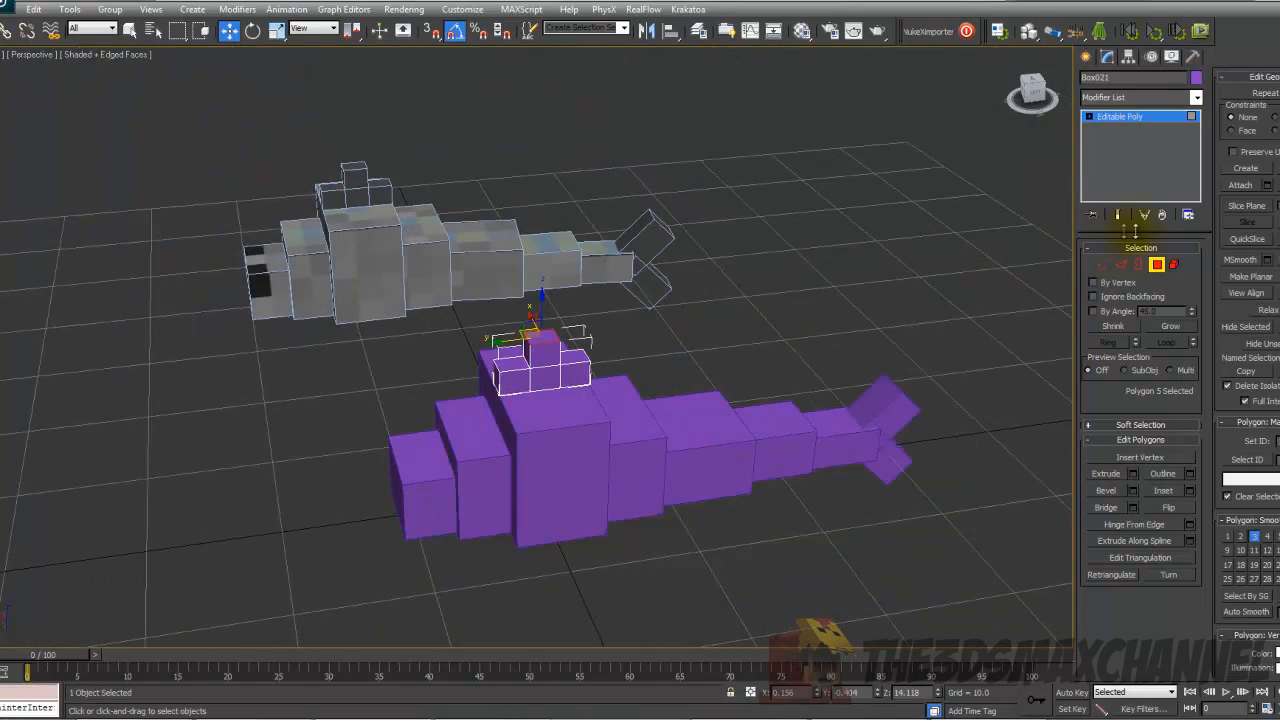
pyautogui.click(1158, 267)
# Assign the 07 - Default material to the top spine piece and both tail fins
pyautogui.keyDown('alt'); pyautogui.moveTo(586, 271); pyautogui.dragTo(499, 253, button='middle'); pyautogui.keyUp('alt')
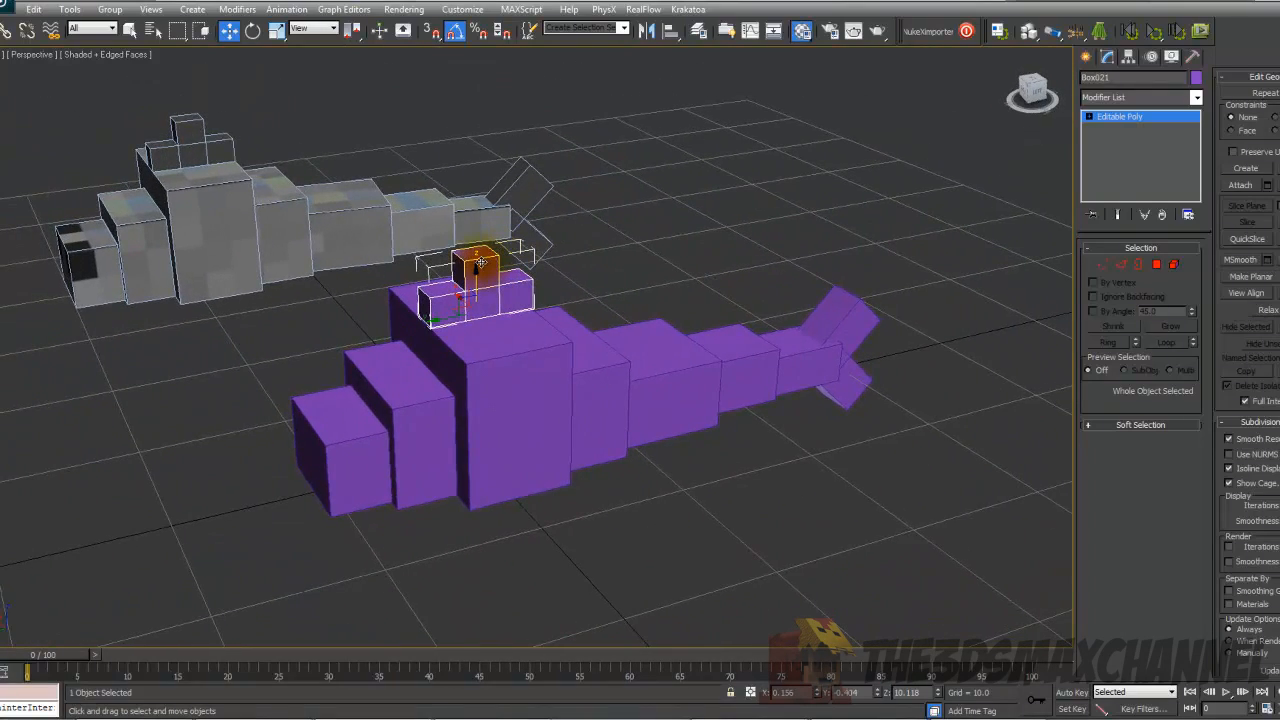
pyautogui.press('m')
pyautogui.click(850, 228)
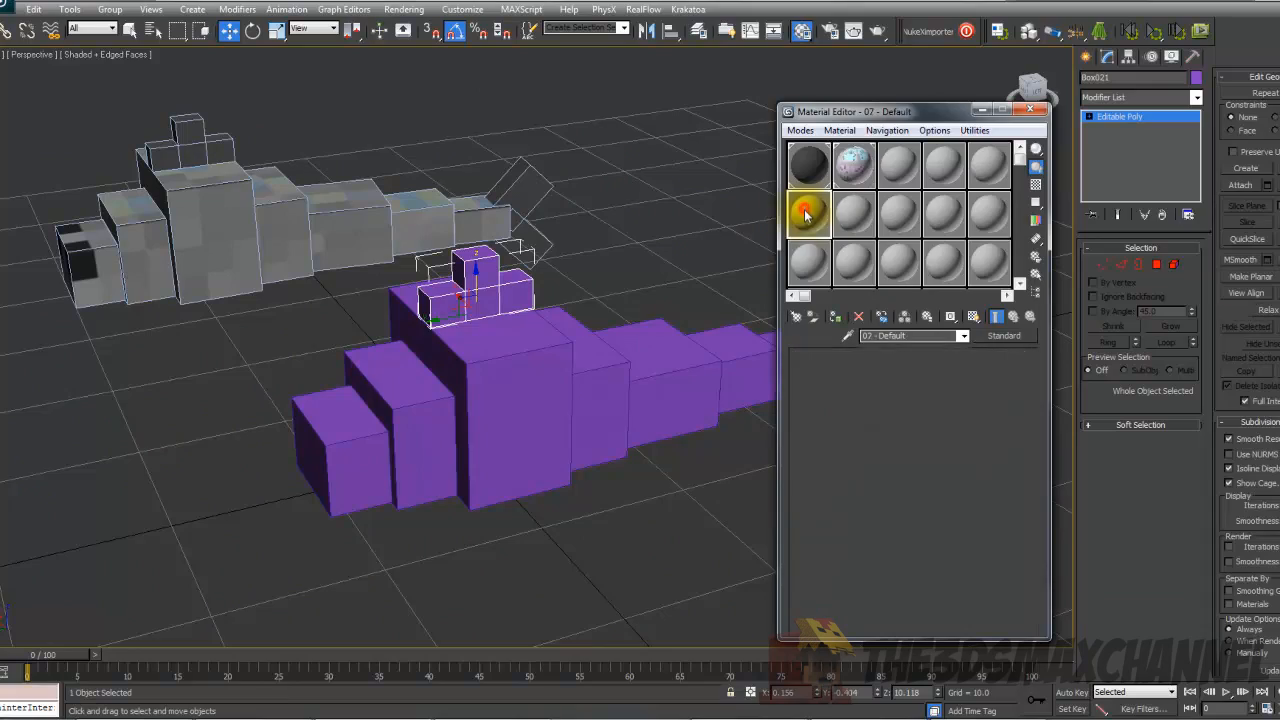
pyautogui.moveTo(663, 286); pyautogui.dragTo(683, 285, button='middle')
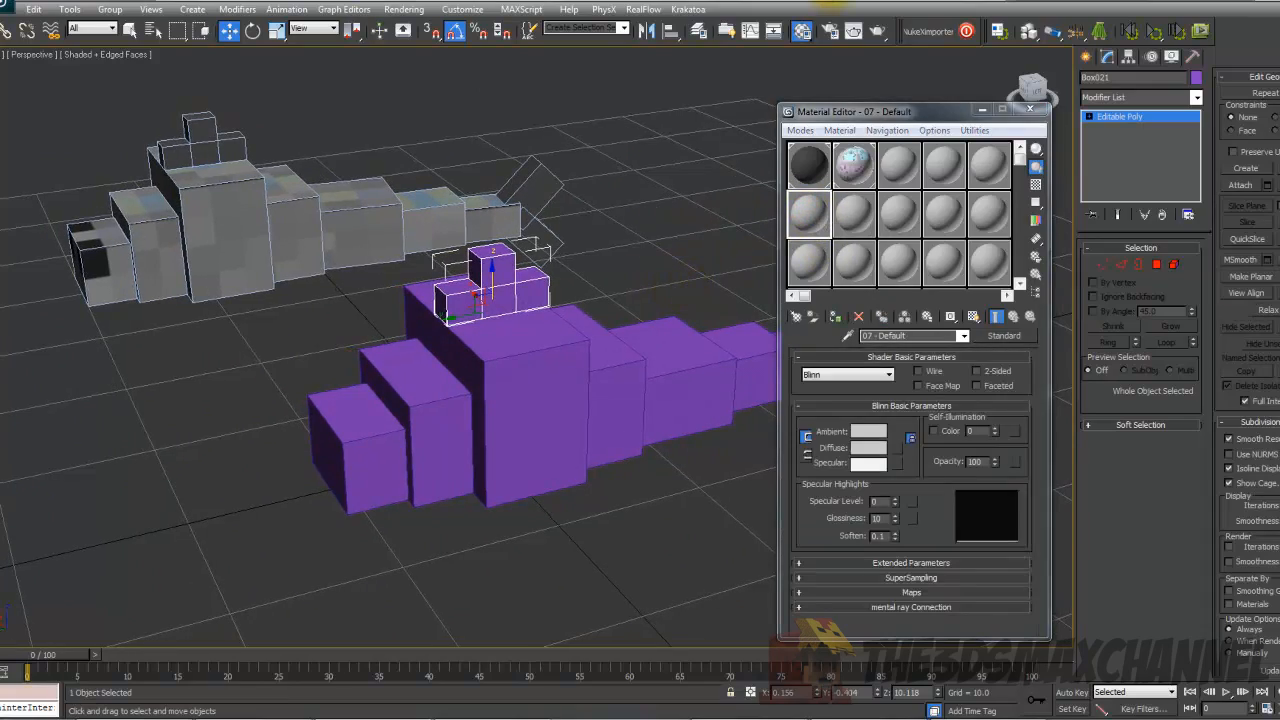
pyautogui.scroll(-3, 712, 325)
pyautogui.scroll(3, 717, 326)
pyautogui.moveTo(717, 326); pyautogui.dragTo(620, 342, button='middle')
pyautogui.scroll(-1, 599, 312)
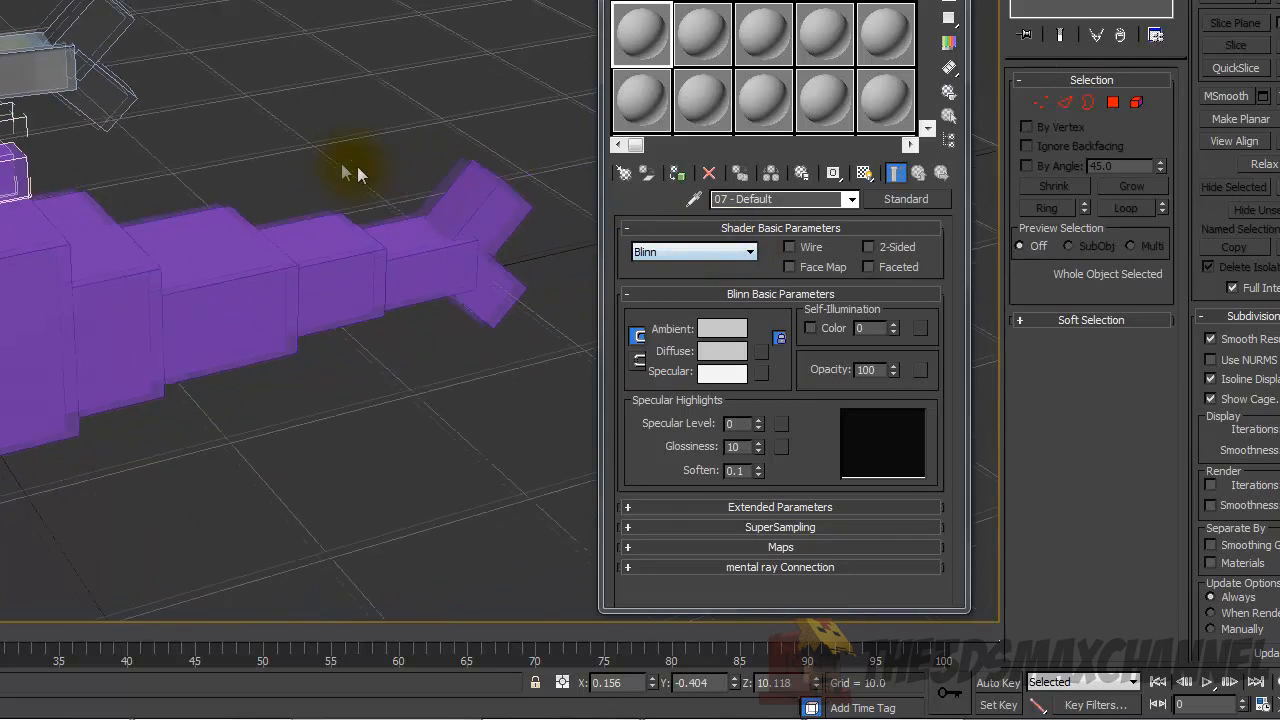
pyautogui.moveTo(357, 167); pyautogui.dragTo(343, 164, button='middle')
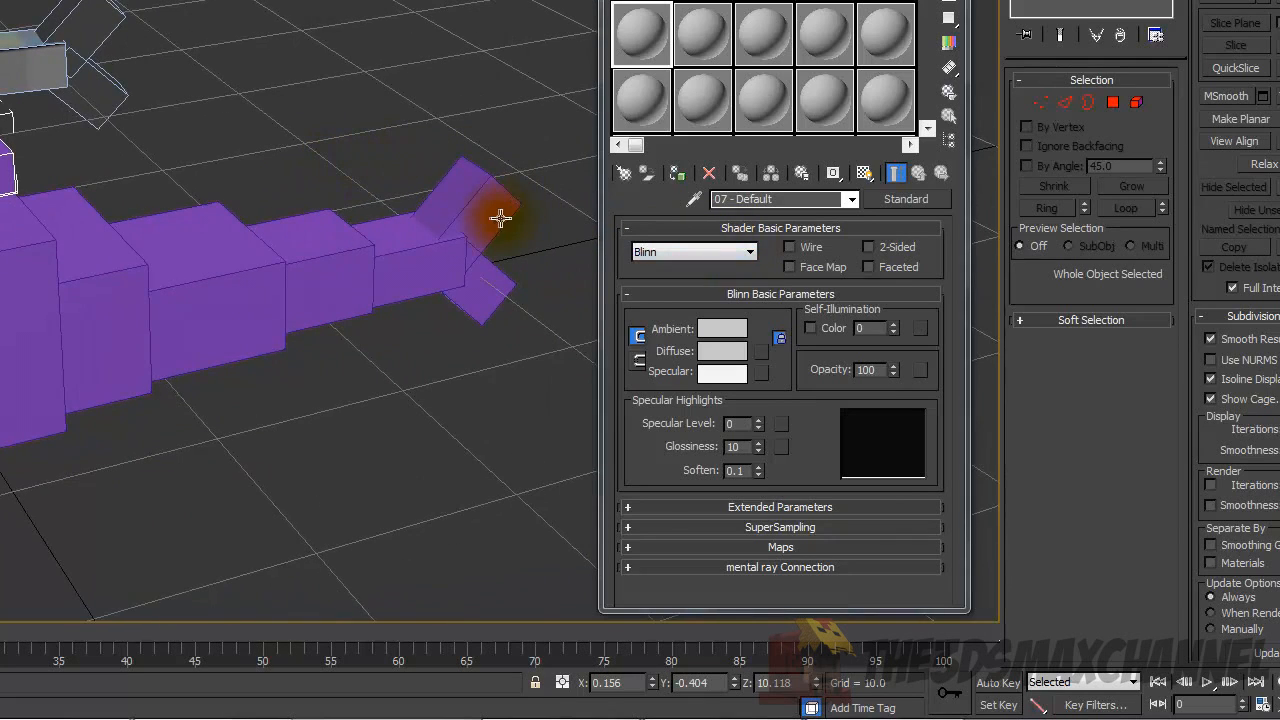
pyautogui.click(475, 206)
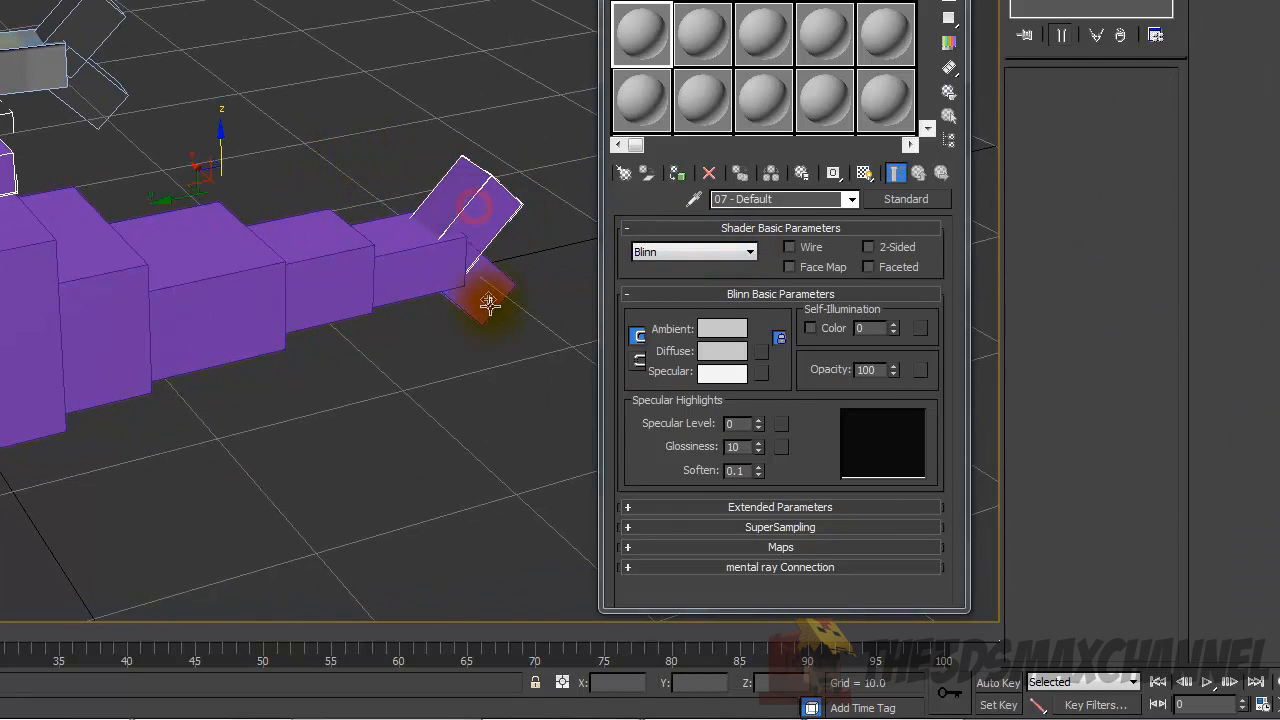
pyautogui.moveTo(323, 170); pyautogui.dragTo(355, 151, button='middle')
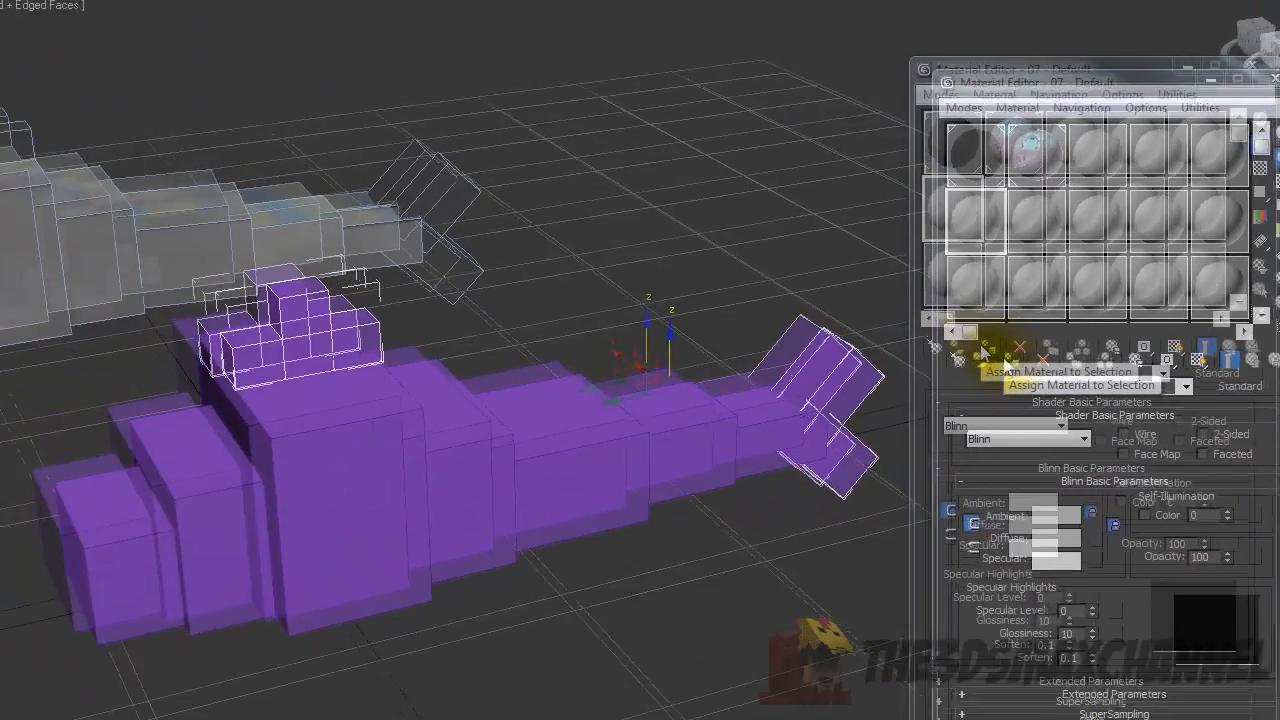
pyautogui.click(985, 352)
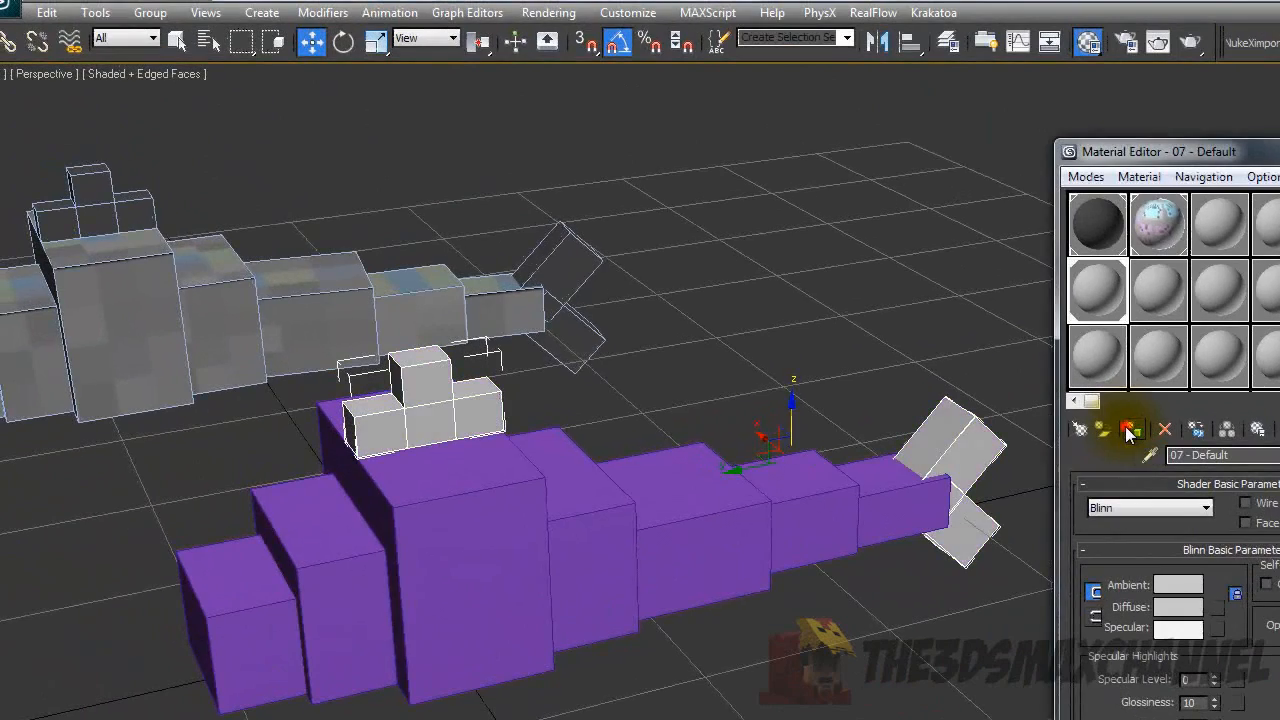
# Set the 07 - Default material's diffuse colour to near black, deselect everything and minimize the Material Editor
pyautogui.click(1196, 608)
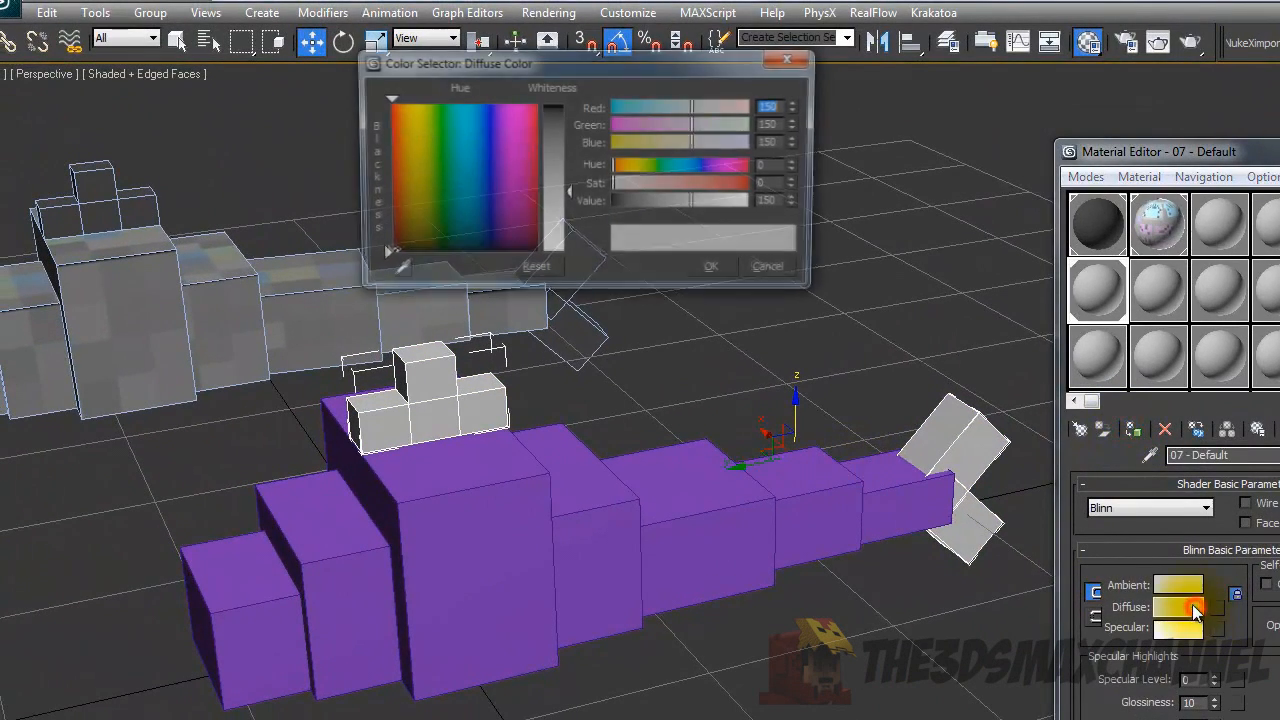
pyautogui.click(551, 109)
pyautogui.click(718, 273)
pyautogui.click(900, 266)
pyautogui.scroll(3, 792, 348)
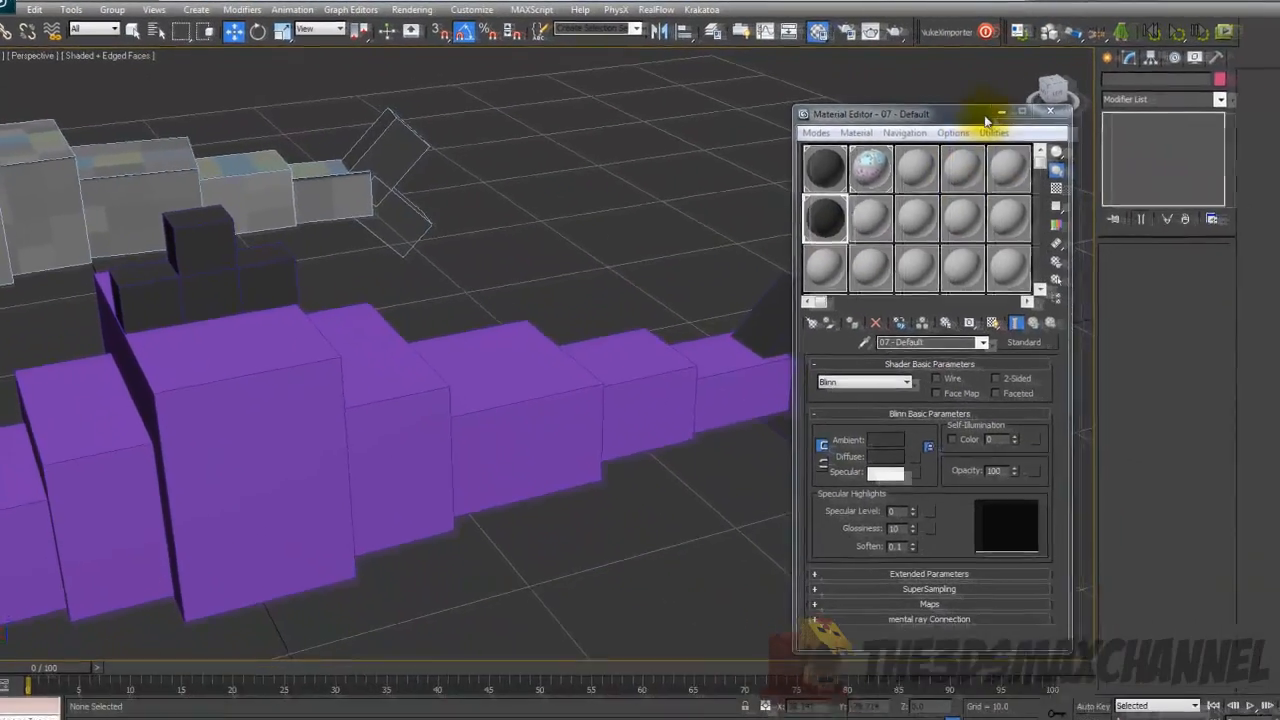
pyautogui.click(998, 115)
# Examine the assembled purple creature from several angles, briefly switching between wireframe and shaded display
pyautogui.scroll(-3, 737, 212)
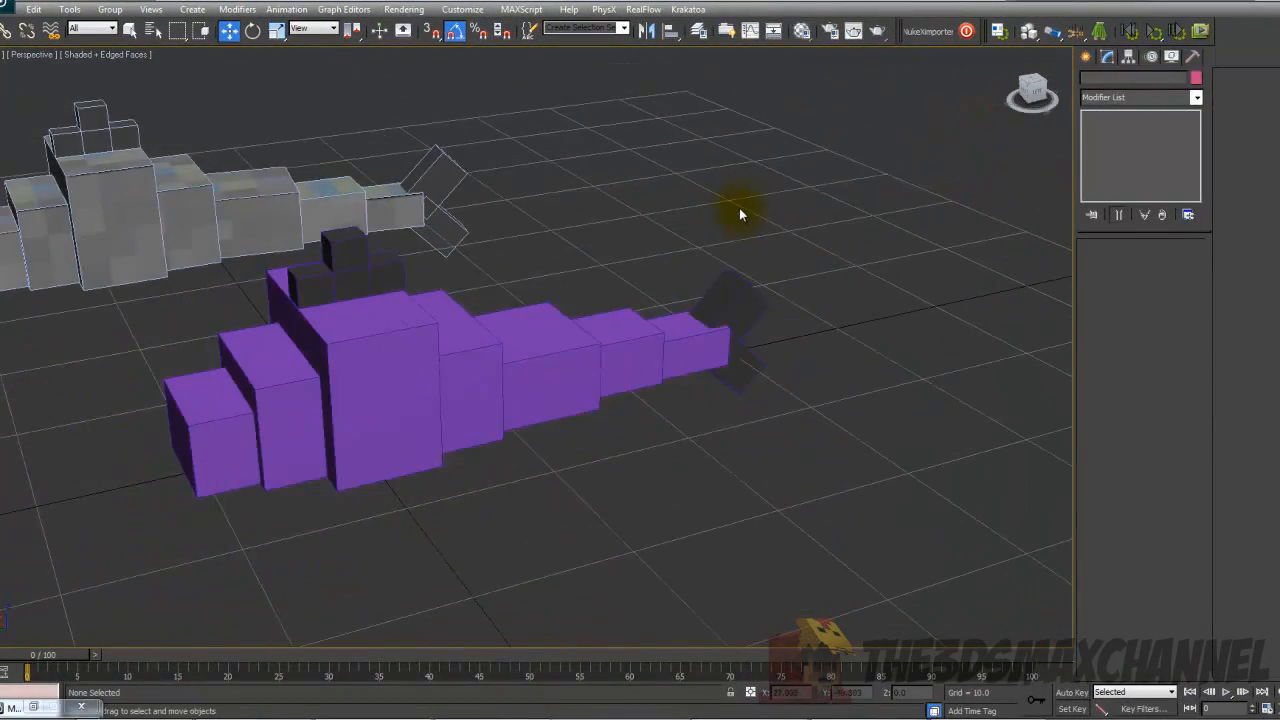
pyautogui.click(1087, 59)
pyautogui.keyDown('alt'); pyautogui.moveTo(785, 265); pyautogui.dragTo(771, 330, button='middle'); pyautogui.keyUp('alt')
pyautogui.scroll(-3, 771, 330)
pyautogui.scroll(4, 773, 312)
pyautogui.press('F3')
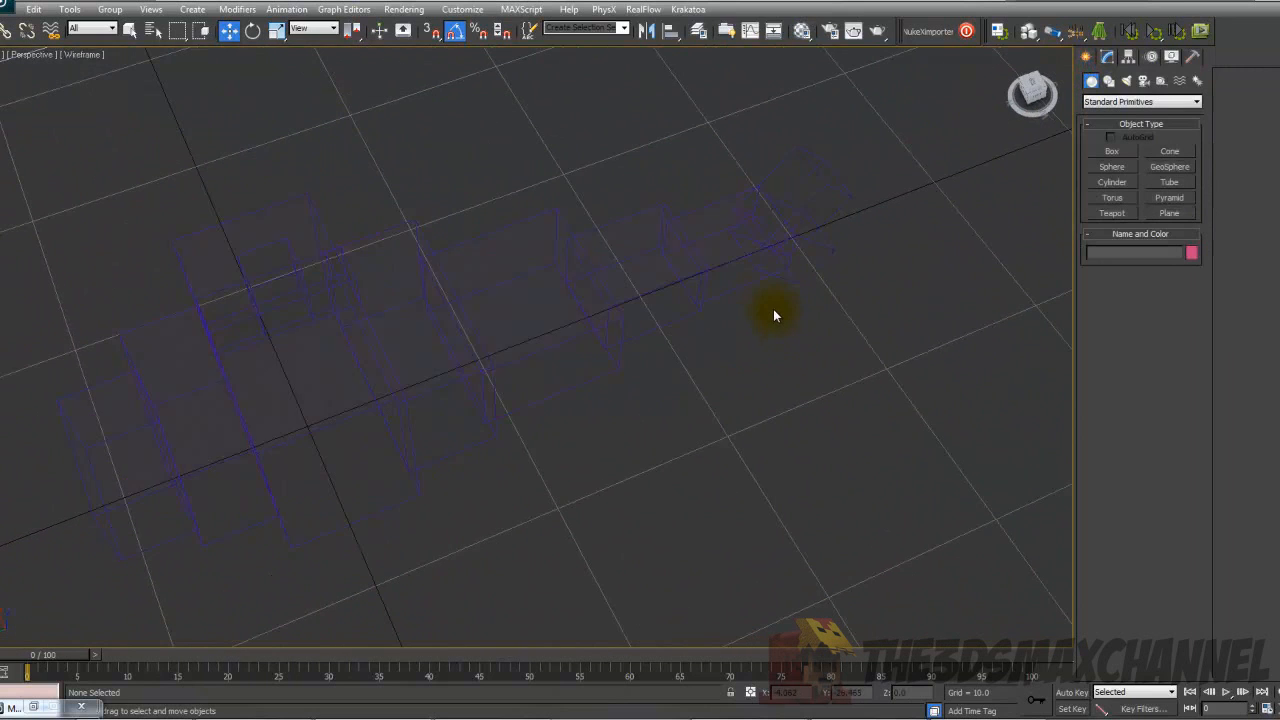
pyautogui.press('F3')
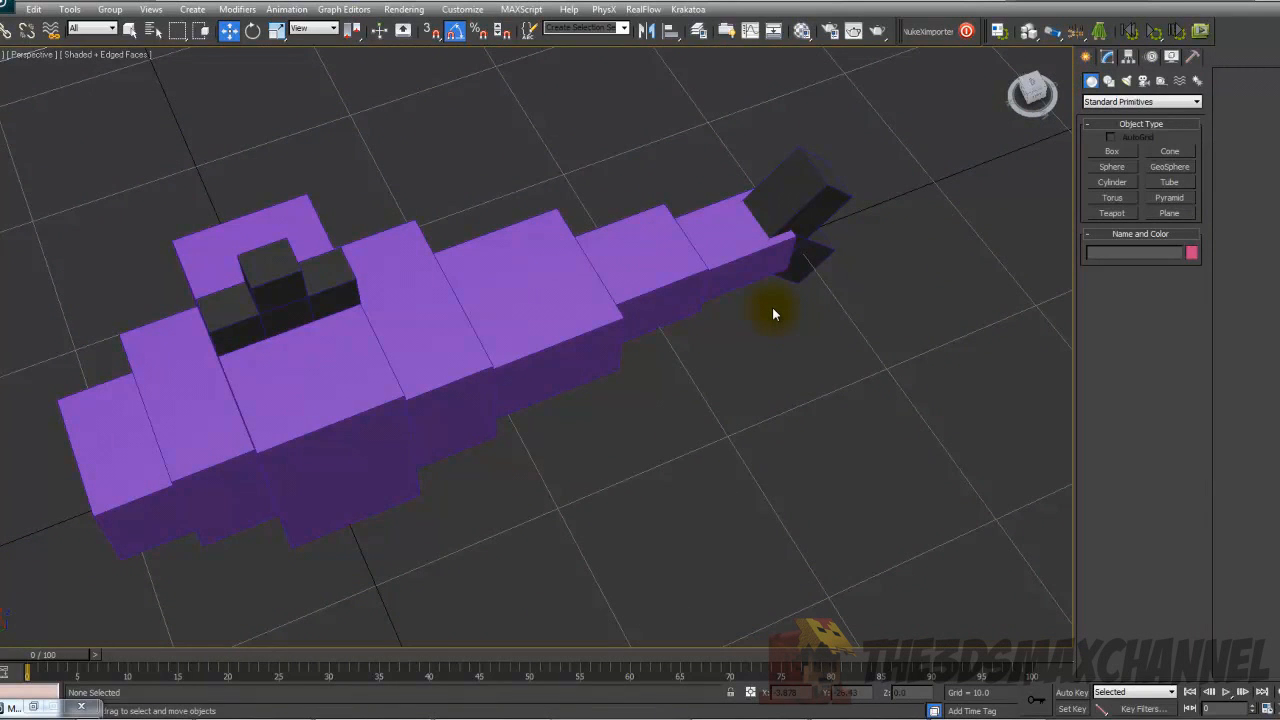
pyautogui.keyDown('alt'); pyautogui.moveTo(637, 309); pyautogui.dragTo(591, 283, button='middle'); pyautogui.keyUp('alt')
pyautogui.scroll(3, 591, 283)
pyautogui.moveTo(591, 283); pyautogui.dragTo(678, 281, button='middle')
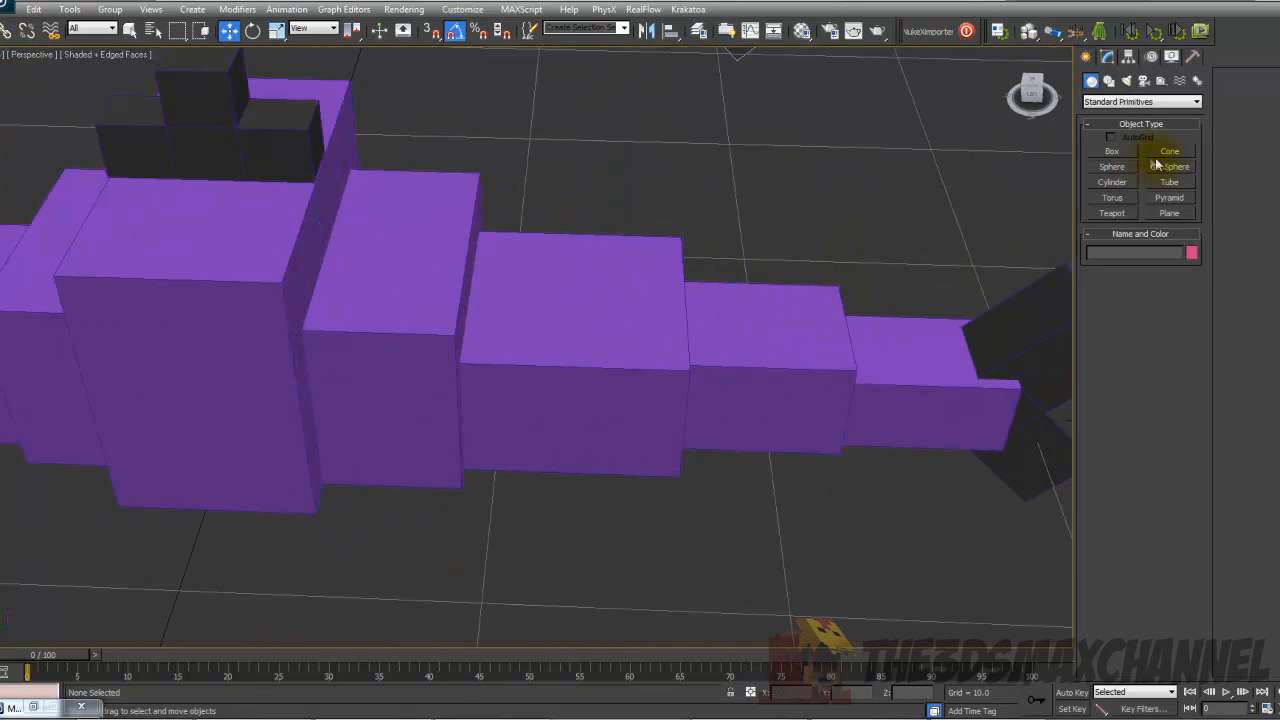
pyautogui.keyDown('alt'); pyautogui.moveTo(789, 349); pyautogui.dragTo(805, 298, button='middle'); pyautogui.keyUp('alt')
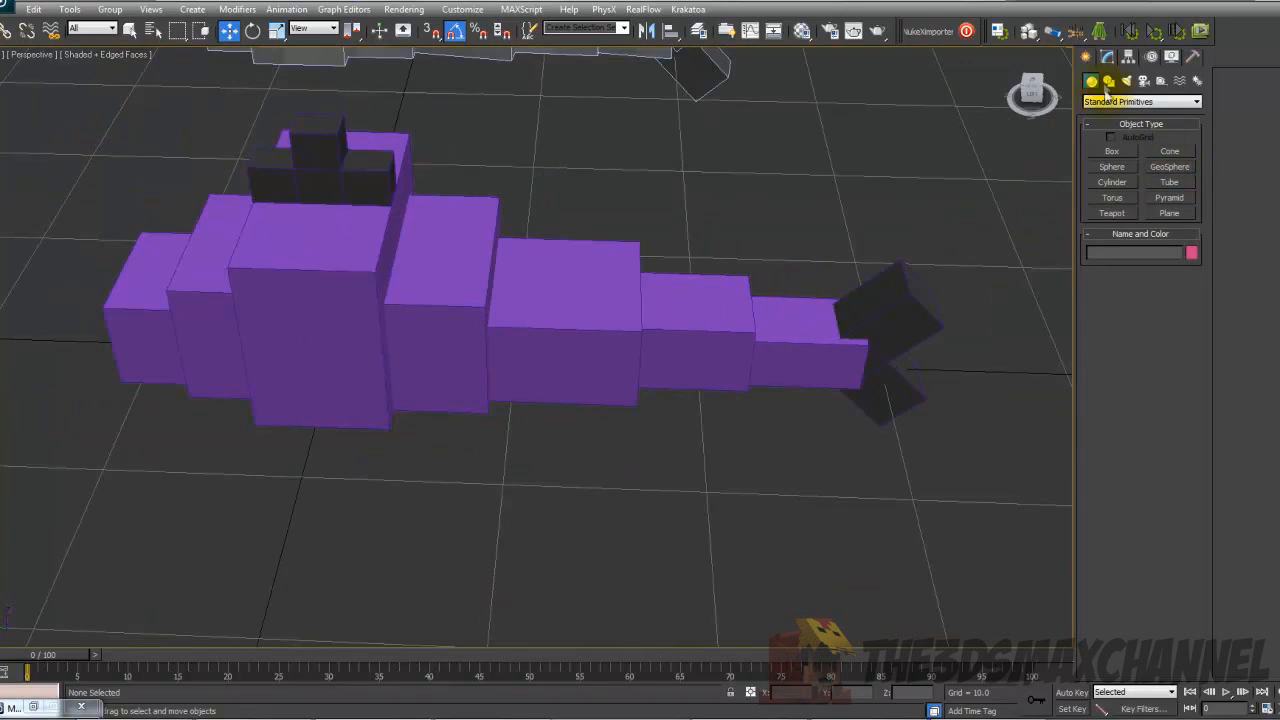
# Start the Bones tool and turn on 3D snapping, checking that it snaps to Vertex
pyautogui.click(1201, 82)
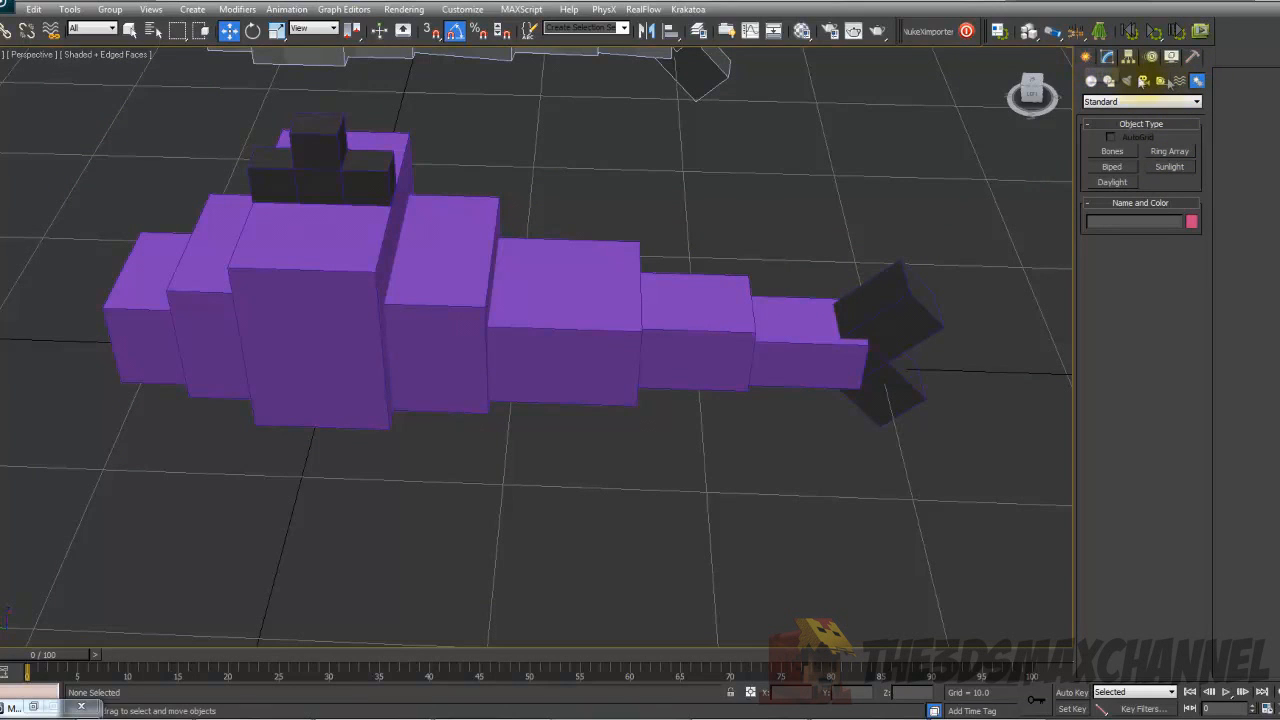
pyautogui.click(1123, 152)
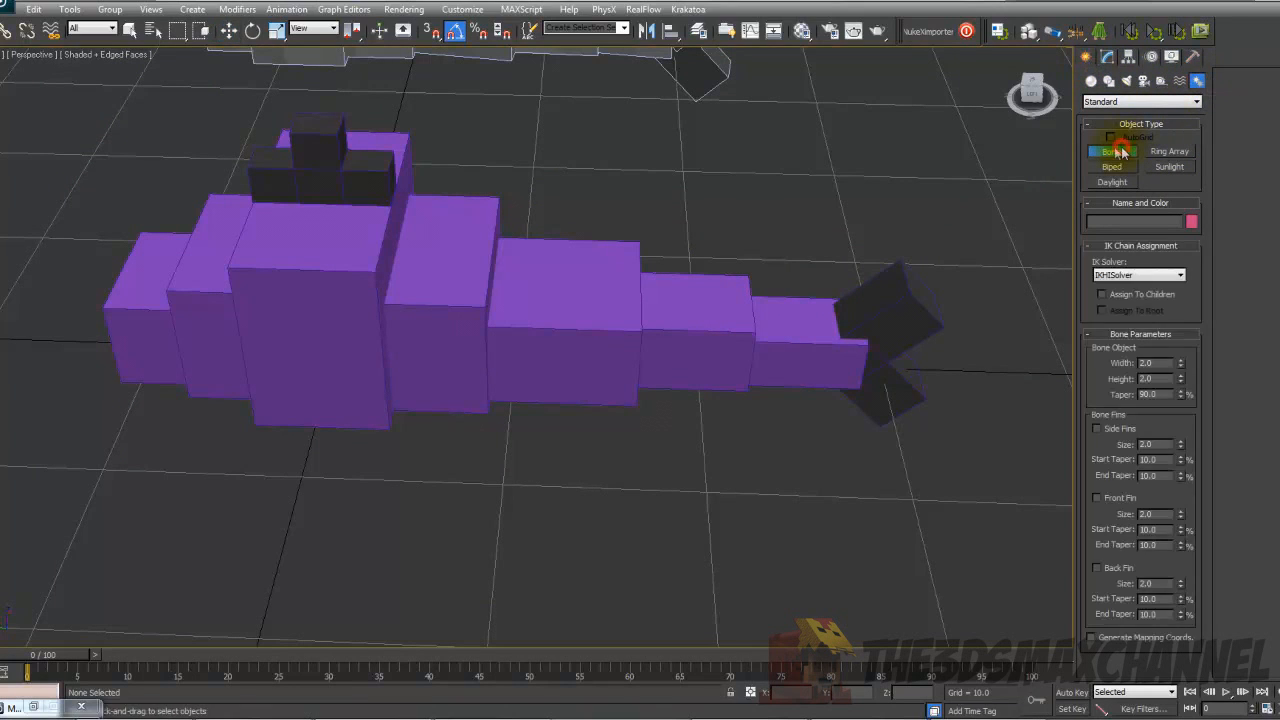
pyautogui.click(434, 36)
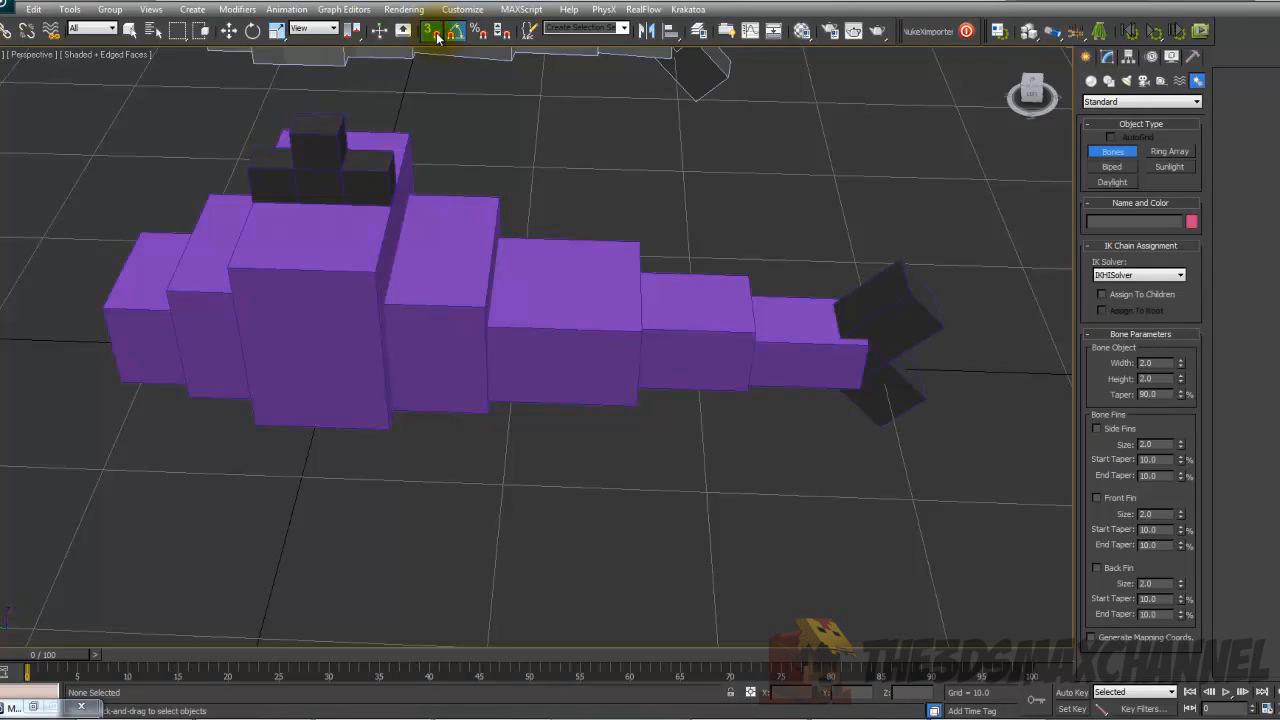
pyautogui.rightClick(435, 33)
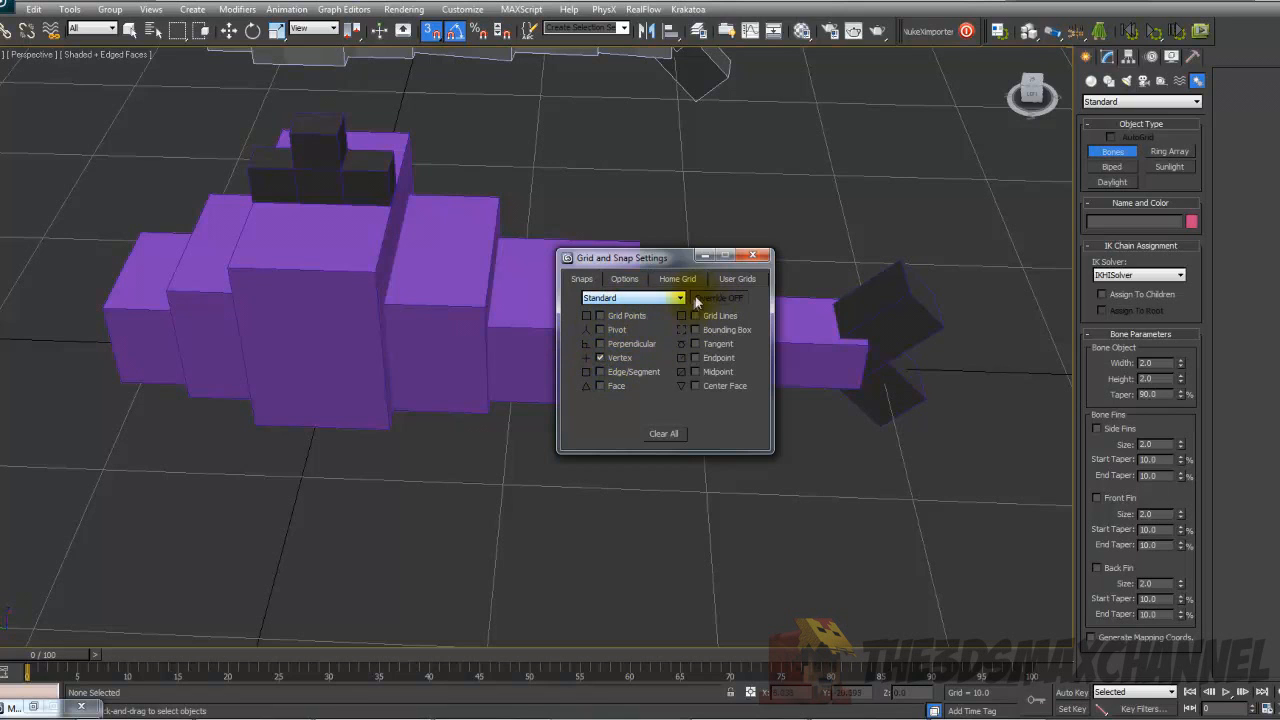
pyautogui.click(757, 254)
# Draw a bone chain from behind the large third box to the tail end, placing joints at the rear segments' lower corners
pyautogui.scroll(4, 403, 414)
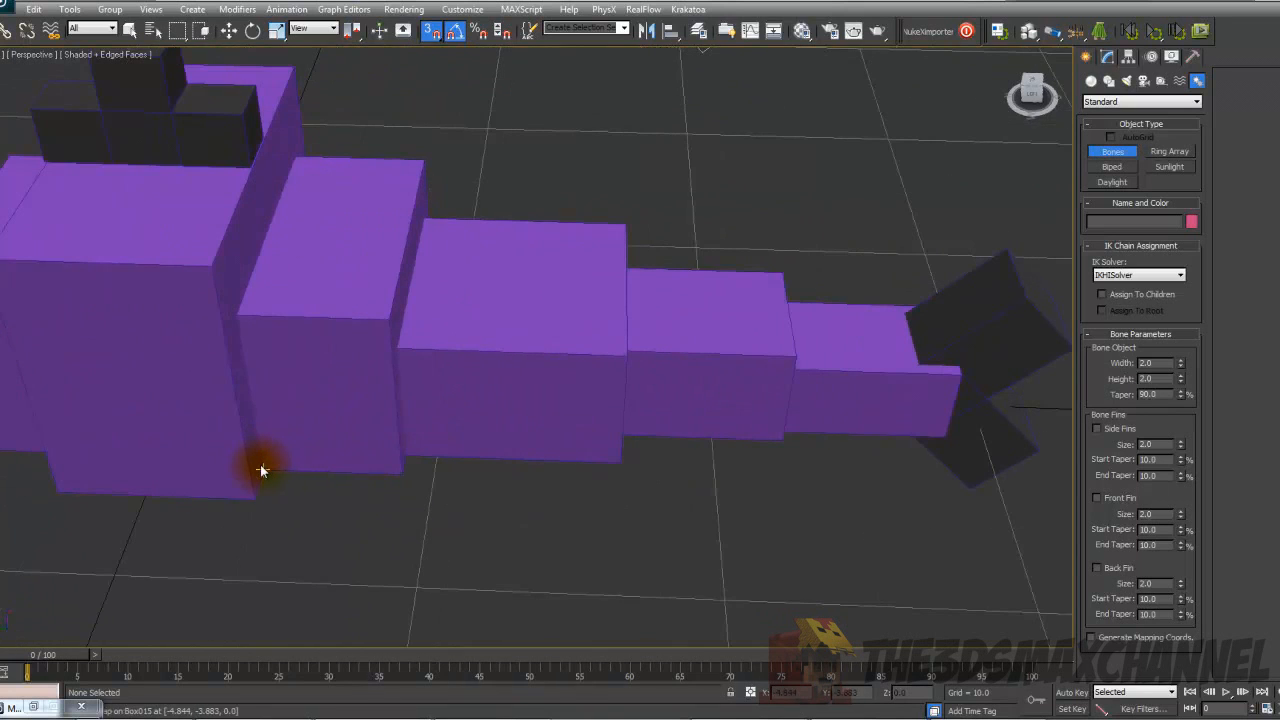
pyautogui.click(253, 470)
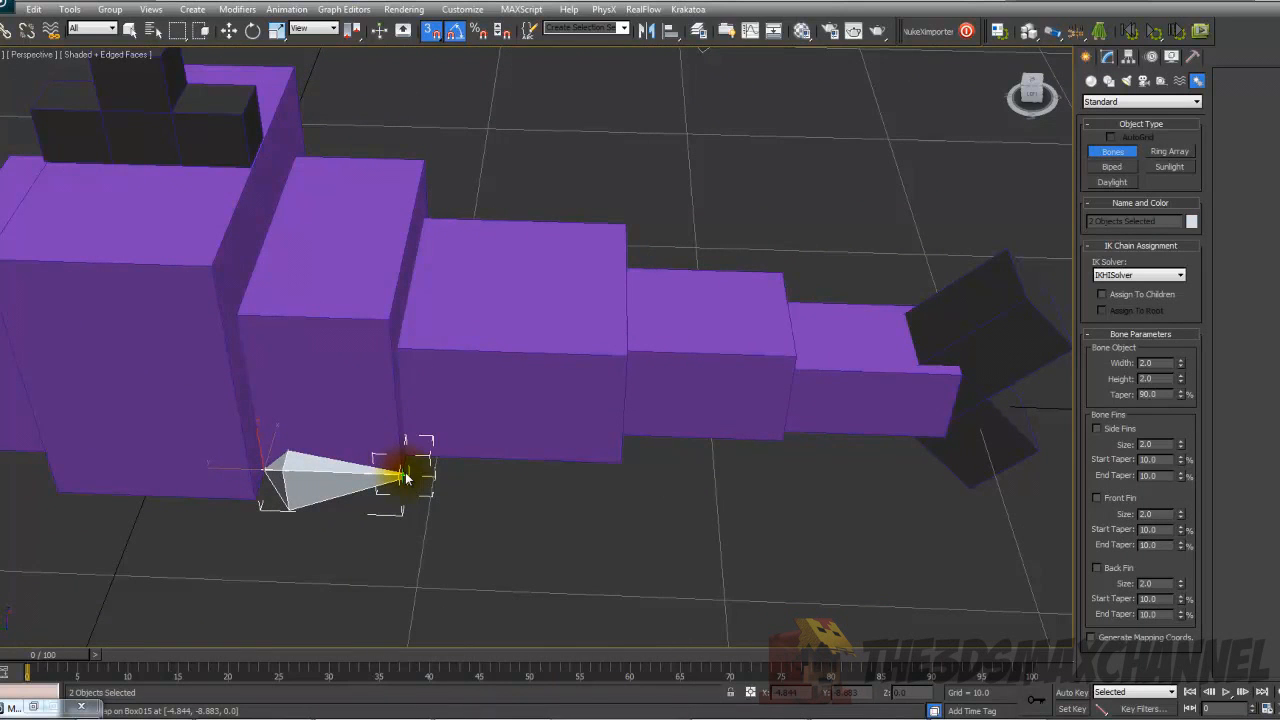
pyautogui.click(400, 475)
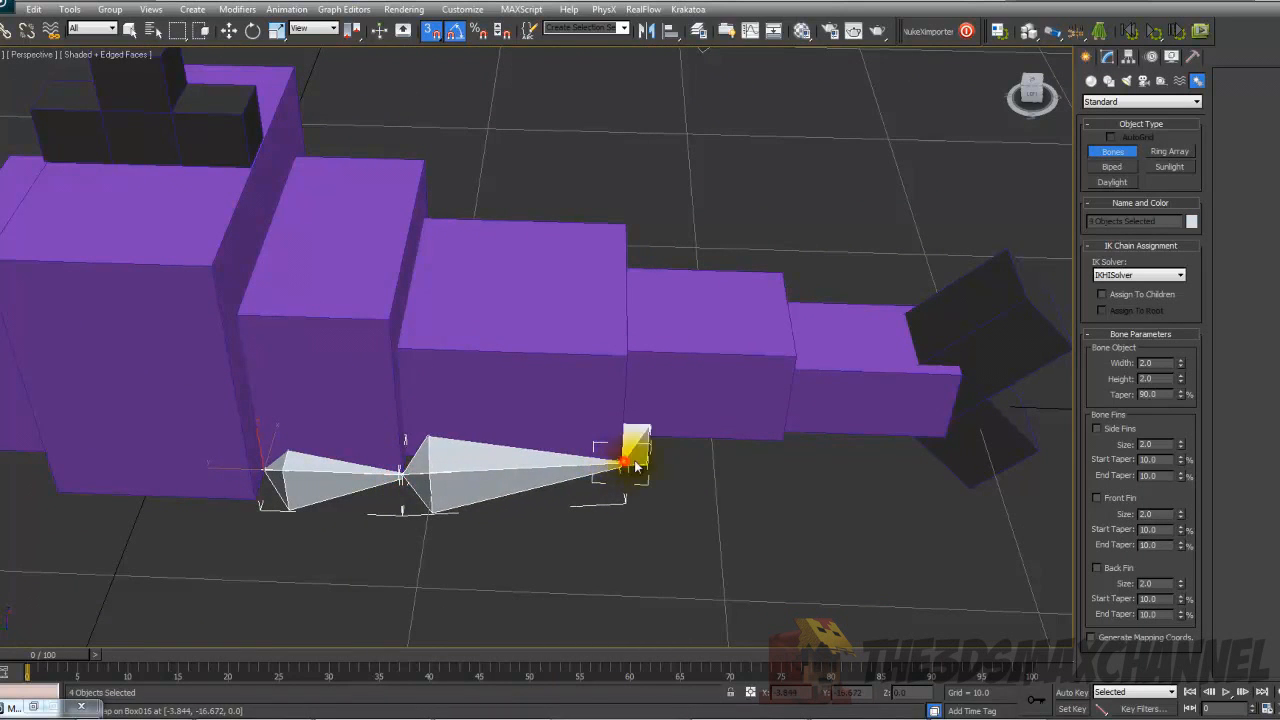
pyautogui.click(780, 442)
pyautogui.click(940, 443)
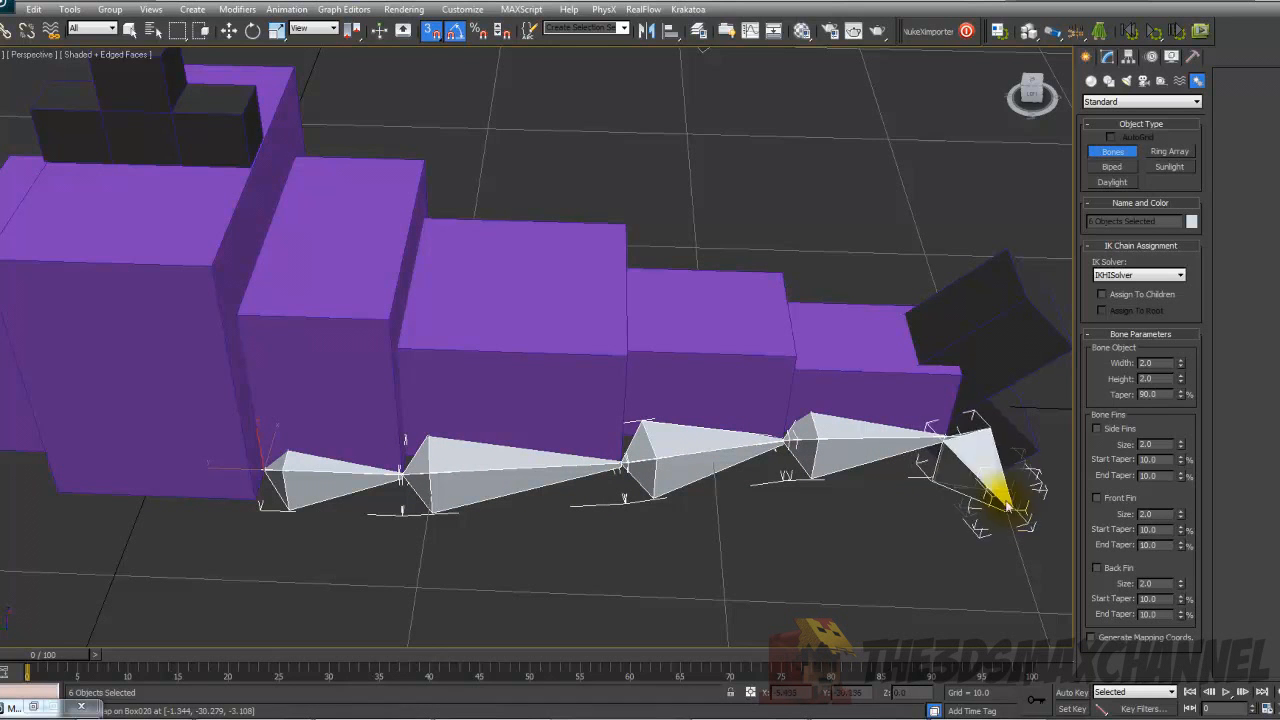
pyautogui.rightClick(998, 487)
pyautogui.scroll(-6, 785, 481)
pyautogui.scroll(6, 690, 468)
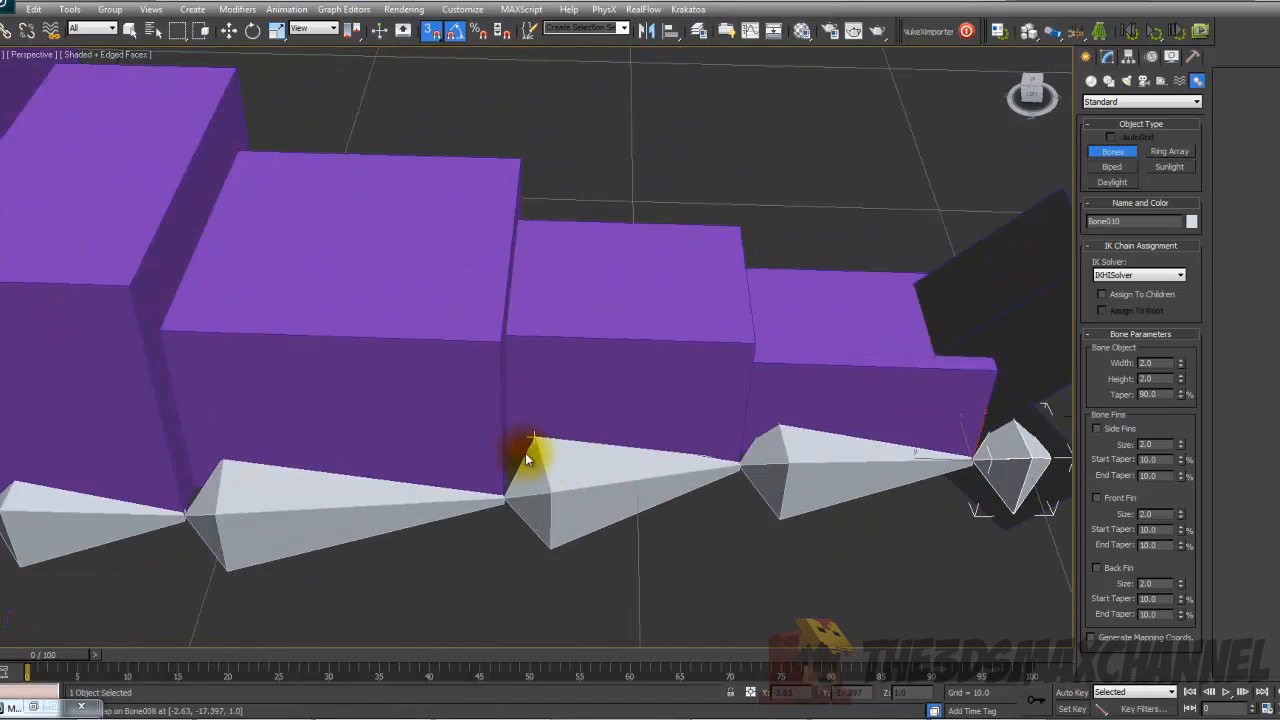
pyautogui.scroll(-5, 548, 442)
pyautogui.scroll(7, 534, 417)
pyautogui.moveTo(472, 421); pyautogui.dragTo(366, 449, button='middle')
pyautogui.scroll(-5, 326, 557)
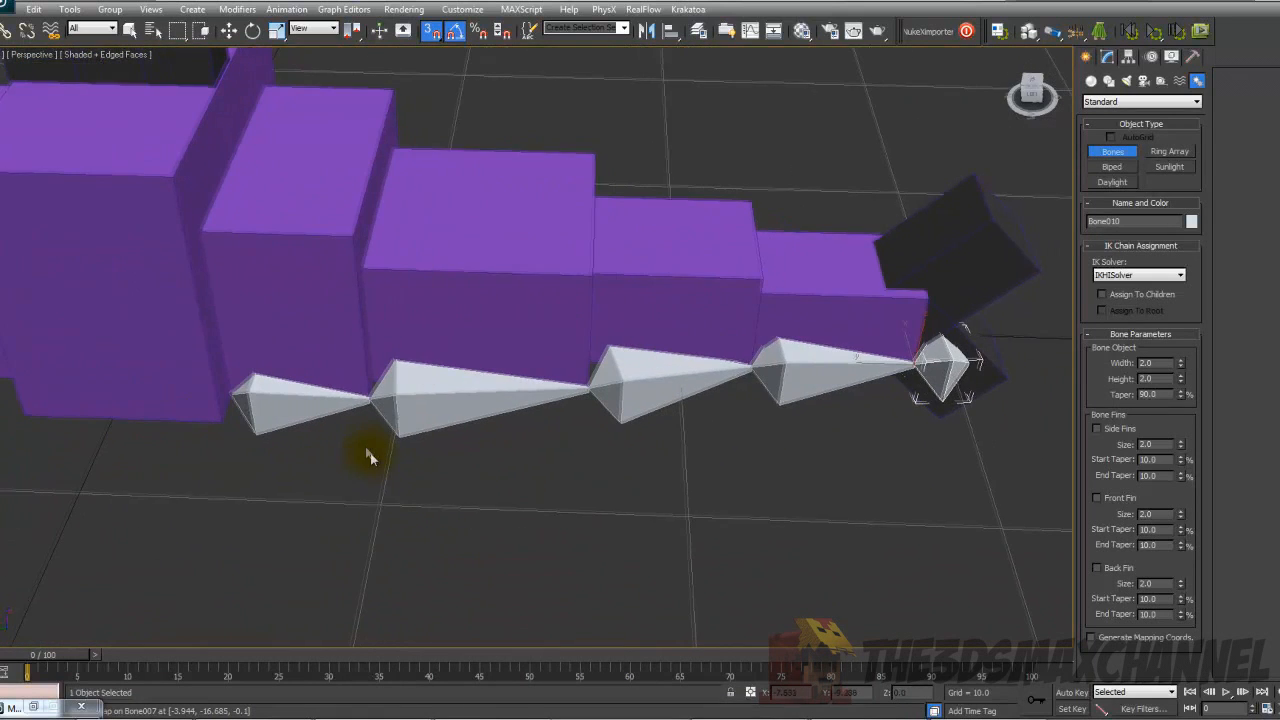
# Open the Bone Tools window and turn on Bone Edit Mode for the tail chain
pyautogui.click(347, 10)
pyautogui.click(347, 10)
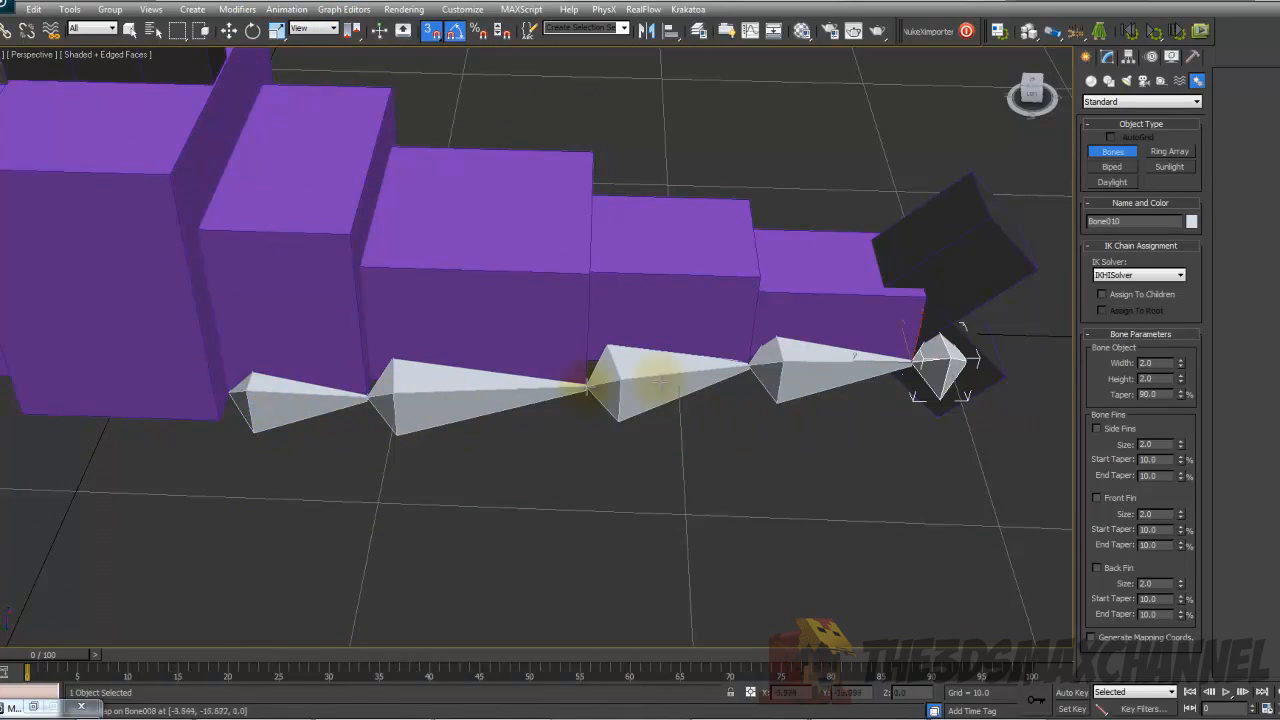
pyautogui.click(245, 10)
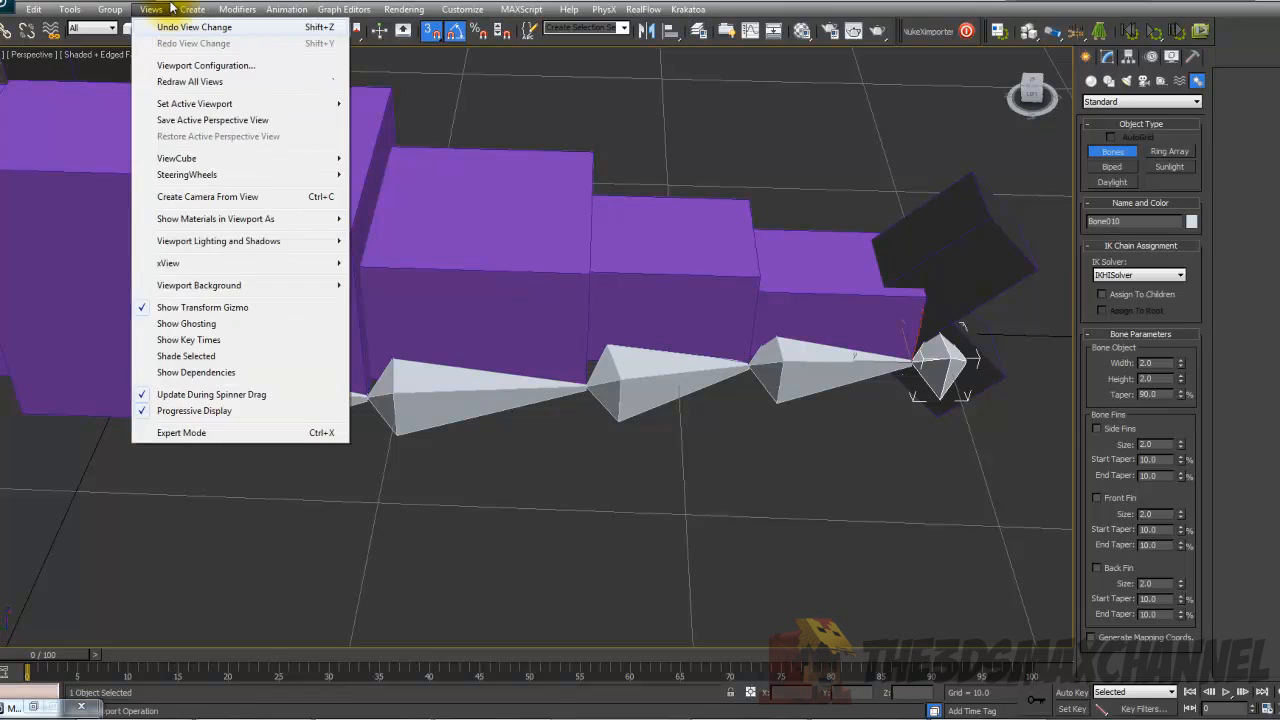
pyautogui.click(282, 10)
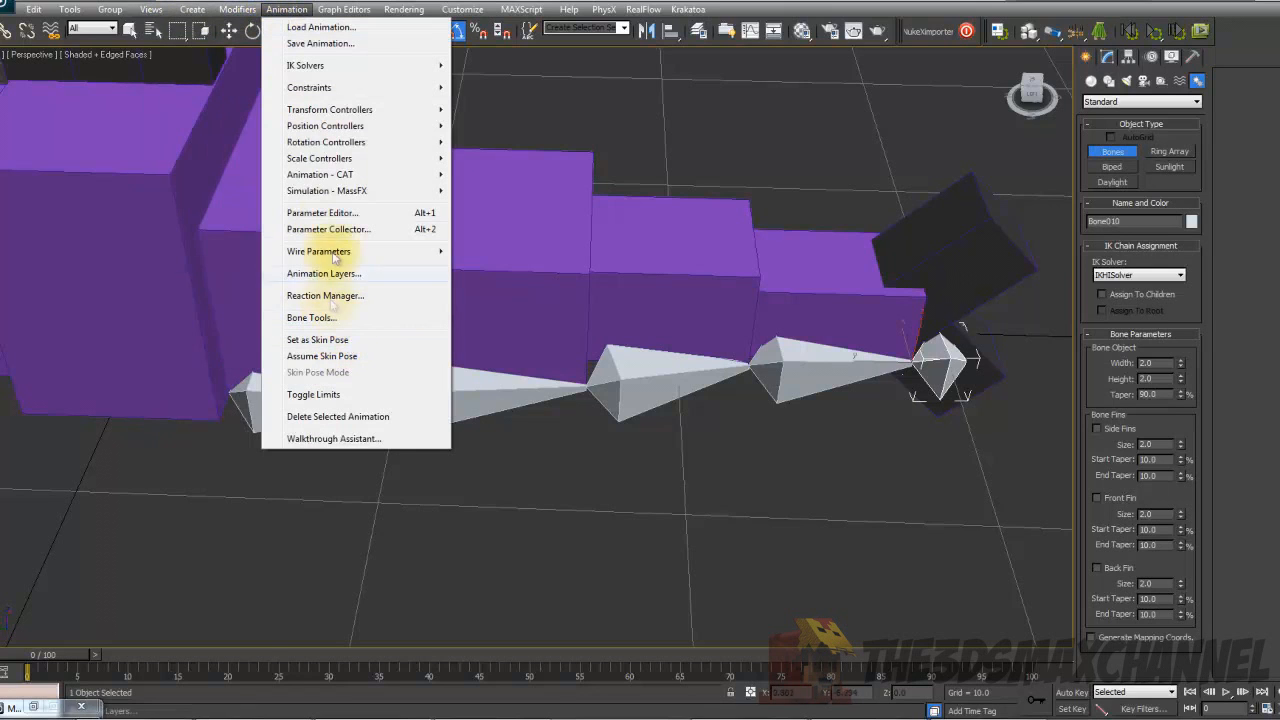
pyautogui.click(310, 318)
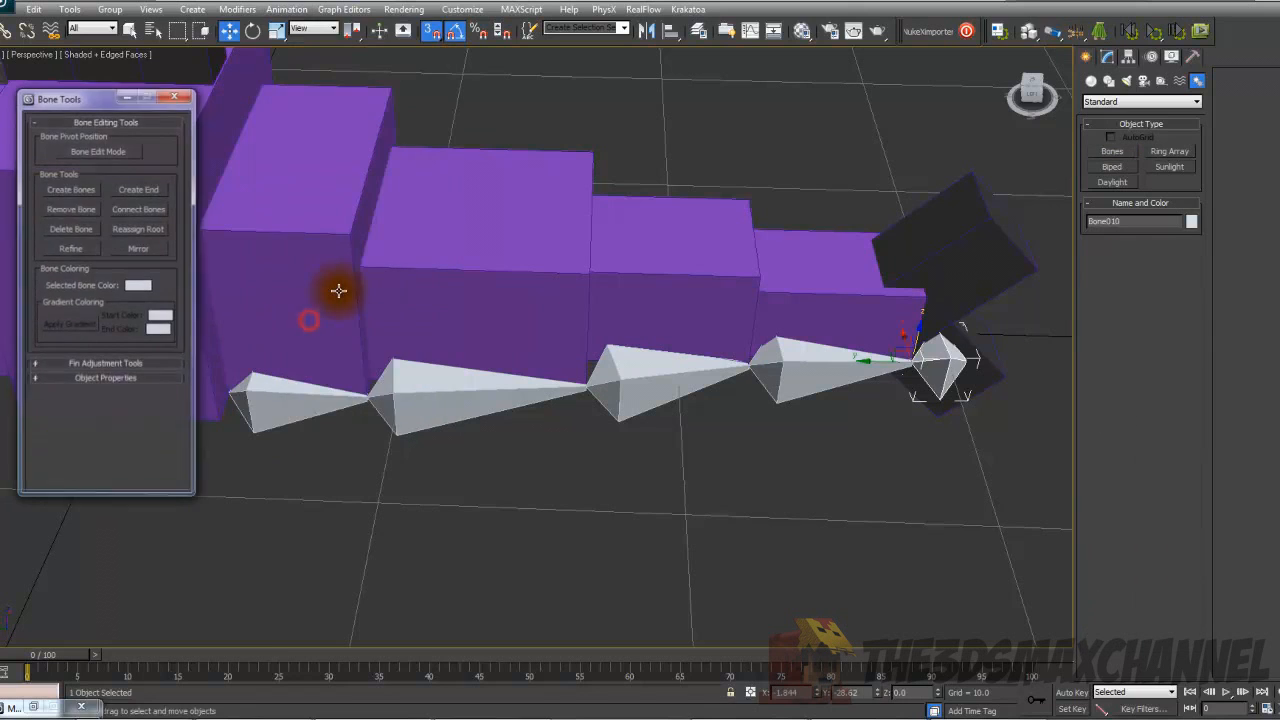
pyautogui.scroll(2, 206, 157)
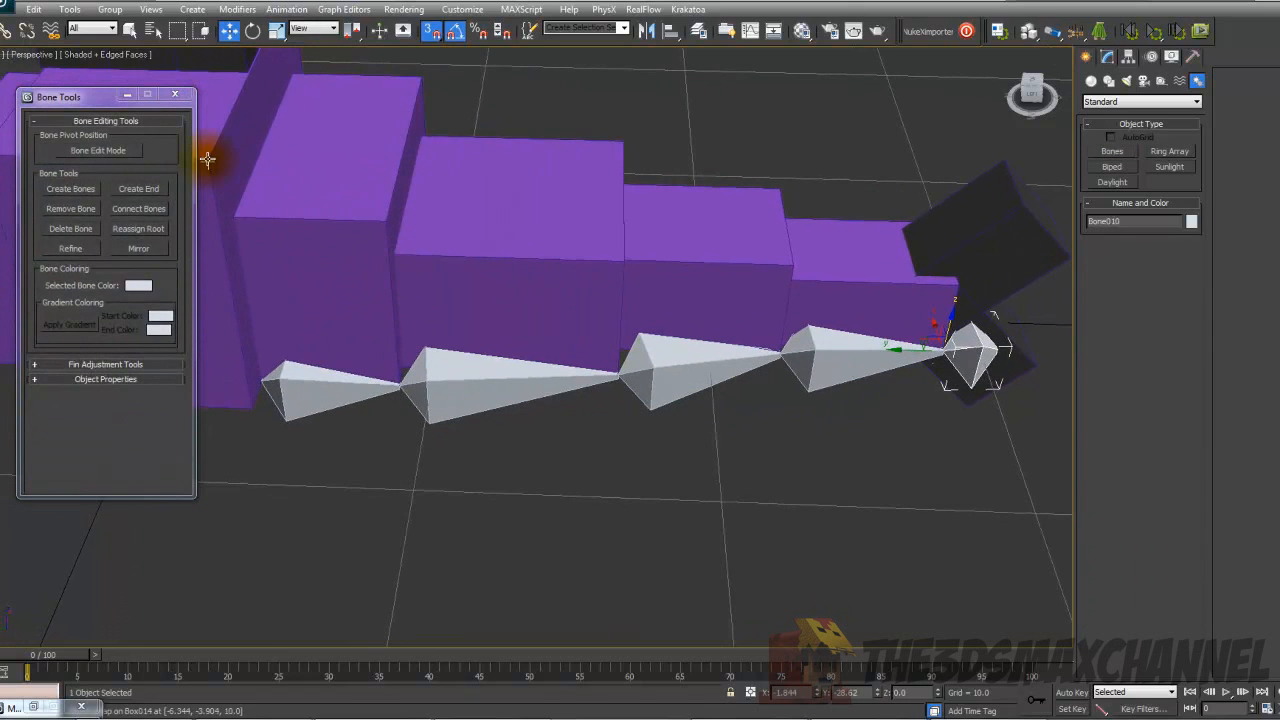
pyautogui.click(100, 151)
# Move the chain's joints sideways until the bones form a straight line along the body, with the end joint at X -4.844
pyautogui.click(336, 382)
pyautogui.click(446, 388)
pyautogui.moveTo(420, 358); pyautogui.dragTo(525, 401, button='middle')
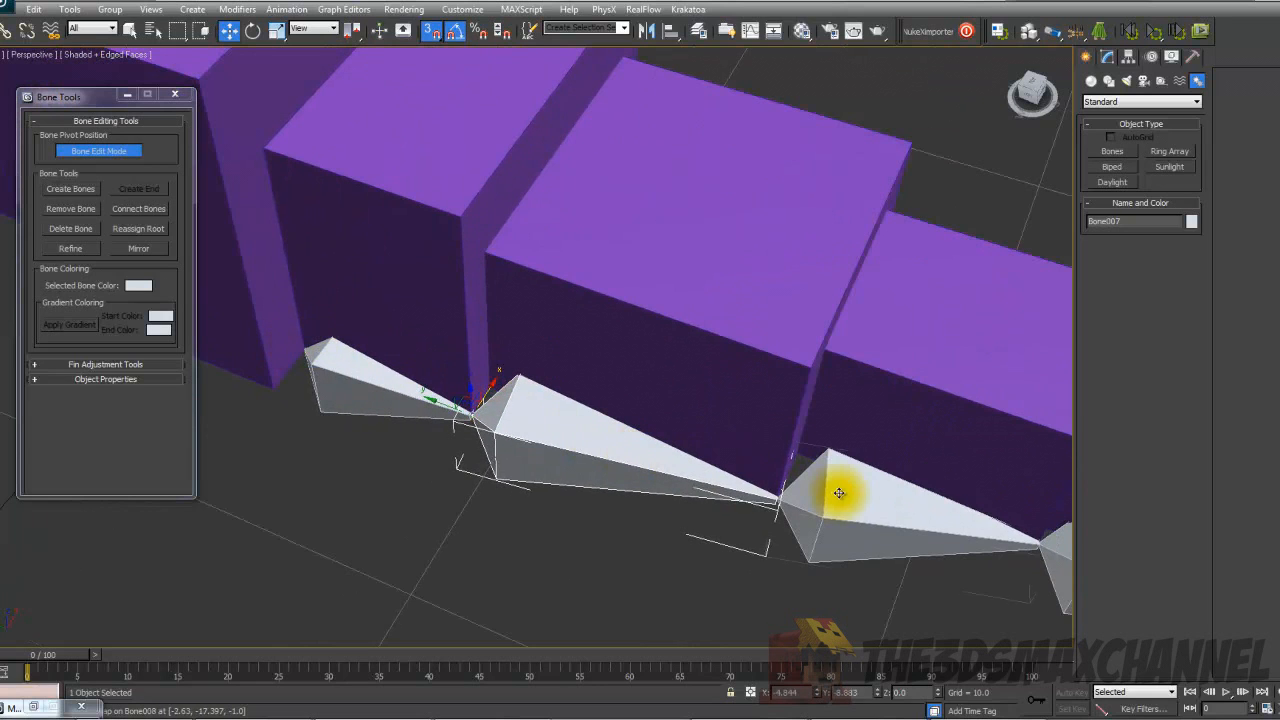
pyautogui.moveTo(840, 493); pyautogui.dragTo(766, 403, button='middle')
pyautogui.click(725, 402)
pyautogui.moveTo(729, 398); pyautogui.dragTo(677, 334)
pyautogui.scroll(-2, 677, 334)
pyautogui.moveTo(677, 334); pyautogui.dragTo(553, 282, button='middle')
pyautogui.click(742, 399)
pyautogui.moveTo(736, 398); pyautogui.dragTo(761, 406, button='middle')
pyautogui.moveTo(761, 405); pyautogui.dragTo(928, 410)
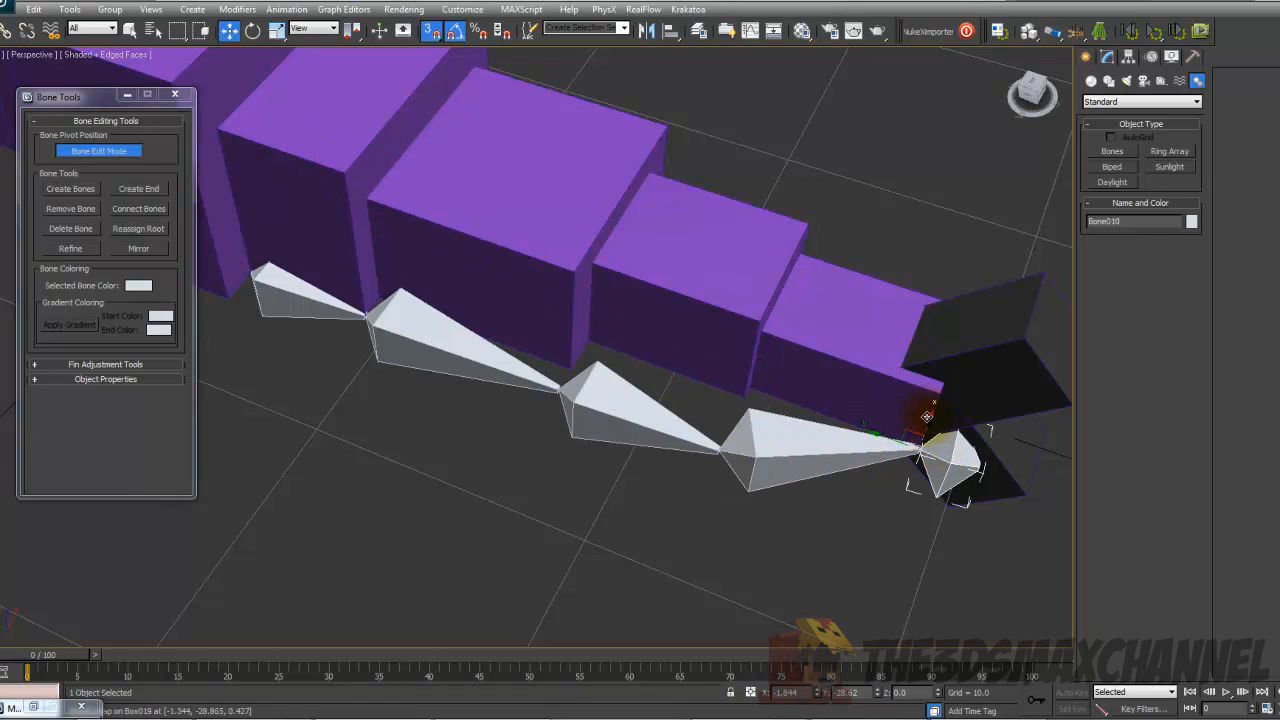
pyautogui.keyDown('alt'); pyautogui.moveTo(929, 415); pyautogui.dragTo(970, 430, button='middle'); pyautogui.keyUp('alt')
pyautogui.moveTo(966, 427); pyautogui.dragTo(591, 90)
pyautogui.scroll(-2, 620, 109)
pyautogui.keyDown('alt'); pyautogui.moveTo(592, 205); pyautogui.dragTo(648, 295, button='middle'); pyautogui.keyUp('alt')
# Rotate the end bone into line with the rest of the chain and leave Bone Edit Mode
pyautogui.click(253, 31)
pyautogui.moveTo(770, 468)
pyautogui.mouseDown()
pyautogui.moveTo(760, 485)
pyautogui.moveTo(773, 480)
pyautogui.mouseUp()
pyautogui.keyDown('alt'); pyautogui.moveTo(773, 480); pyautogui.dragTo(785, 305, button='middle'); pyautogui.keyUp('alt')
pyautogui.scroll(-4, 808, 440)
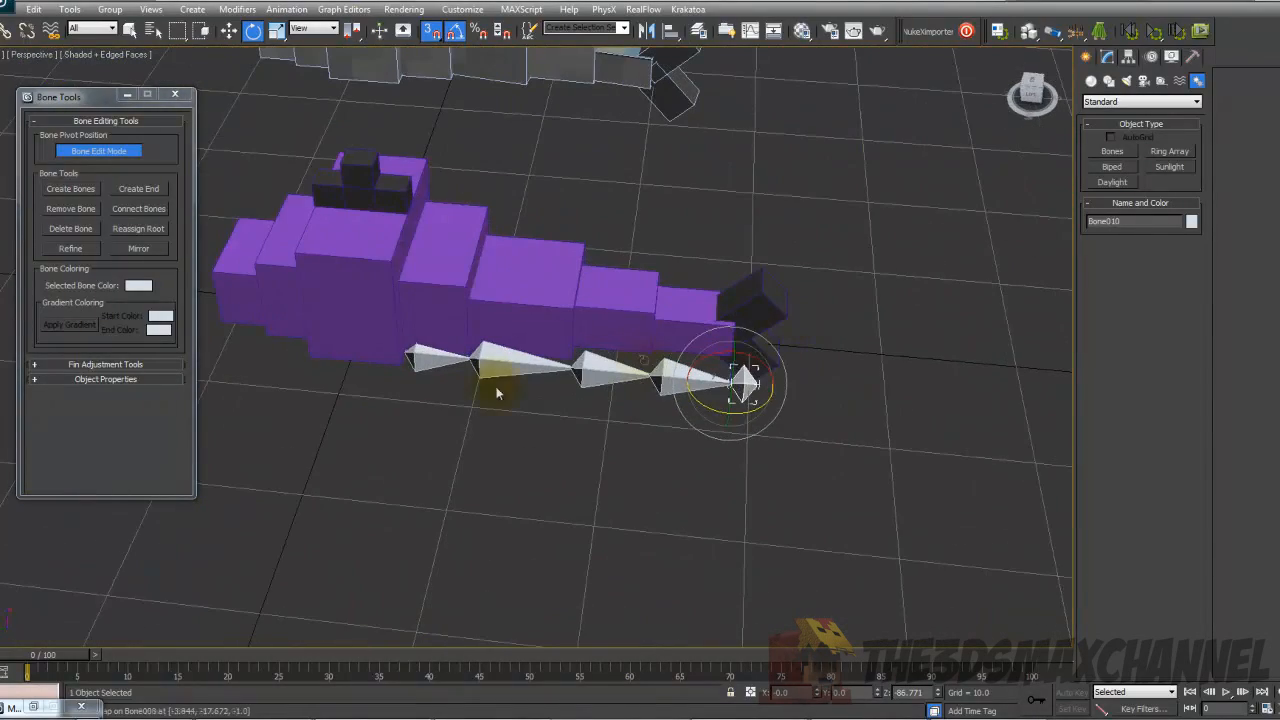
pyautogui.click(98, 151)
# Turn off 3D snapping and move the root bone to X 0 and Z 1.336, centring the chain inside the body
pyautogui.click(230, 30)
pyautogui.moveTo(405, 316); pyautogui.dragTo(469, 358, button='middle')
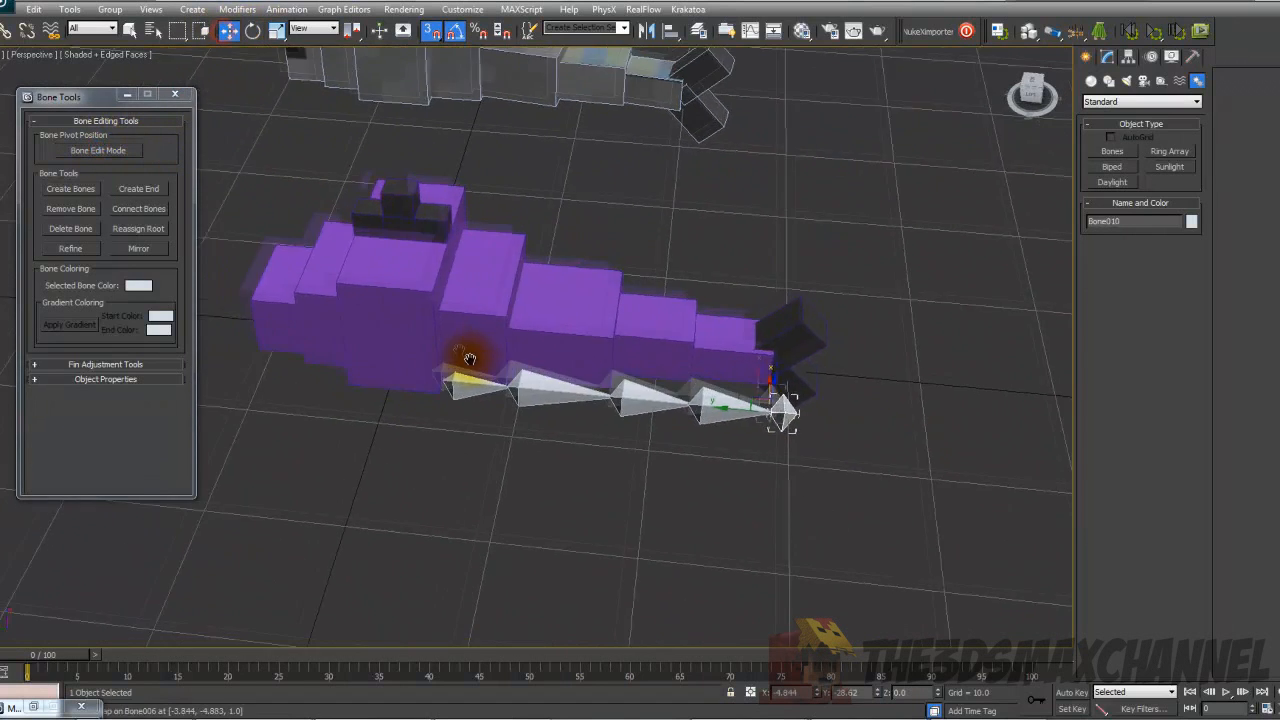
pyautogui.scroll(2, 469, 358)
pyautogui.click(426, 430)
pyautogui.keyDown('alt'); pyautogui.moveTo(440, 426); pyautogui.dragTo(443, 68, button='middle'); pyautogui.keyUp('alt')
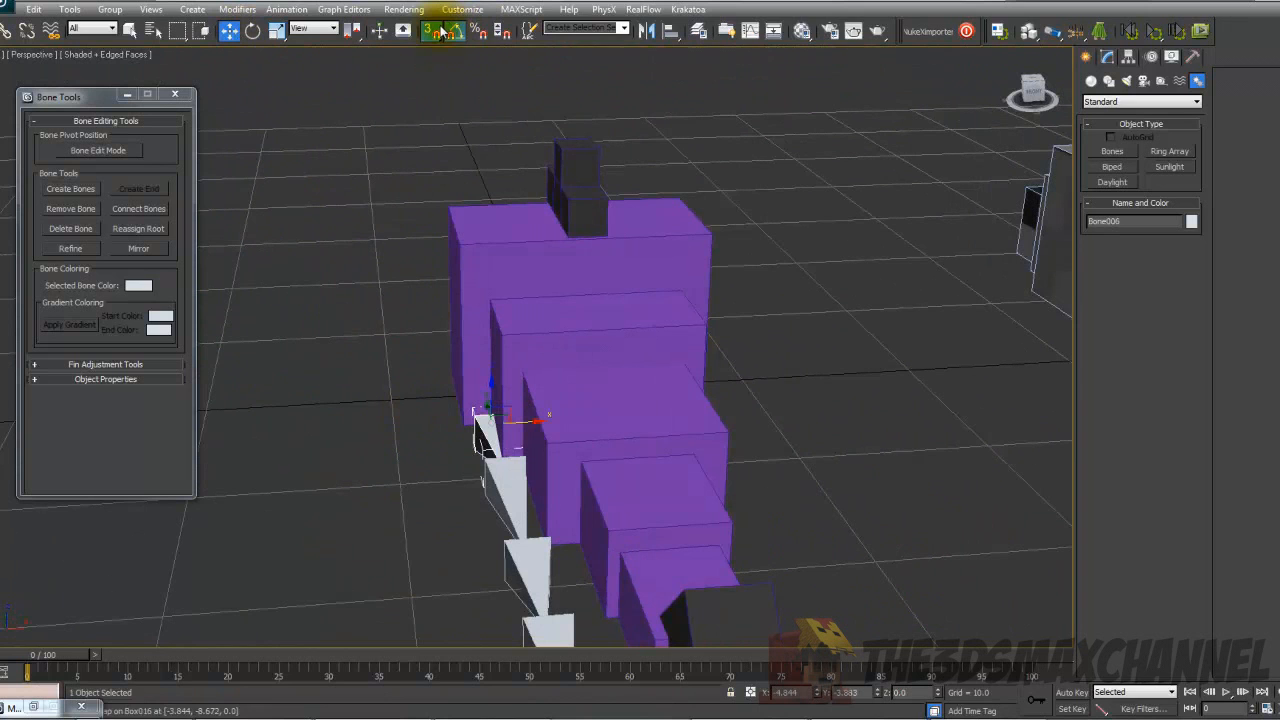
pyautogui.click(437, 30)
pyautogui.moveTo(570, 389); pyautogui.dragTo(526, 313, button='middle')
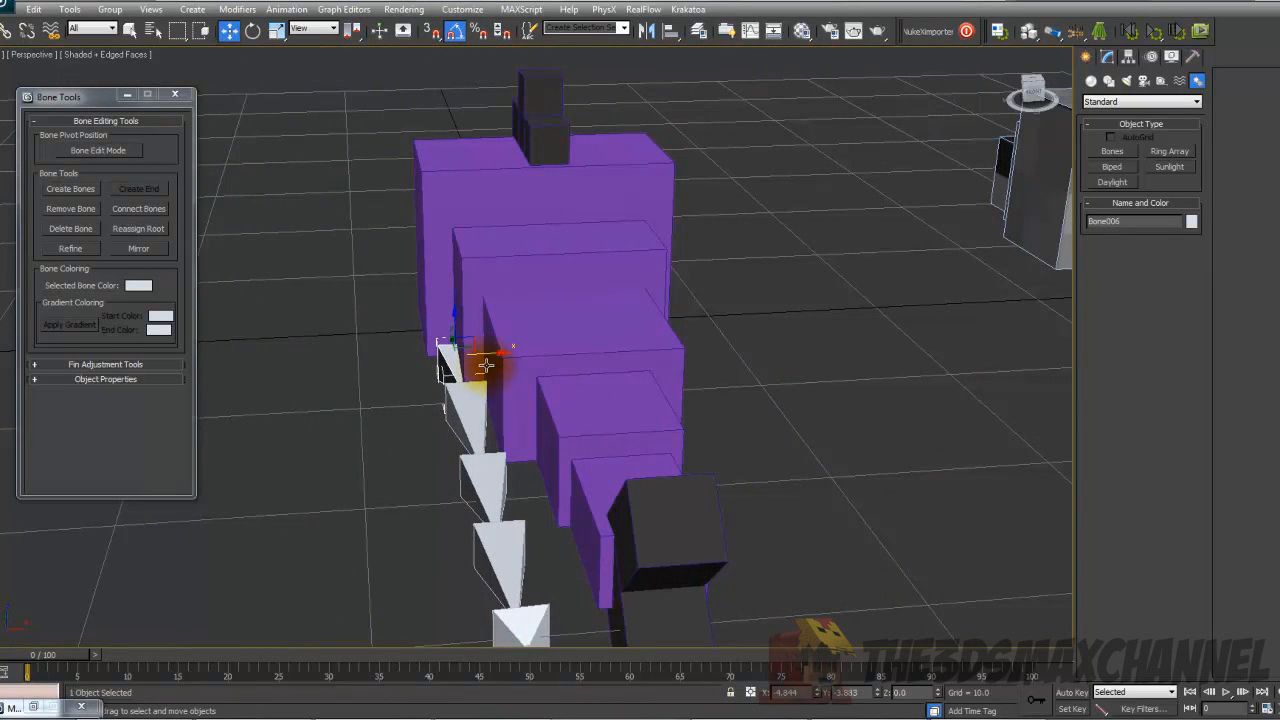
pyautogui.moveTo(485, 354)
pyautogui.keyDown('alt'); pyautogui.mouseDown(button='middle')
pyautogui.moveTo(566, 360)
pyautogui.moveTo(566, 437)
pyautogui.moveTo(543, 246)
pyautogui.mouseUp(button='middle'); pyautogui.keyUp('alt')
pyautogui.press('F3')
pyautogui.keyDown('alt'); pyautogui.moveTo(583, 323); pyautogui.dragTo(616, 277, button='middle'); pyautogui.keyUp('alt')
pyautogui.moveTo(477, 272); pyautogui.dragTo(478, 253)
# Link the root bone to the large third box with Select and Link
pyautogui.keyDown('alt'); pyautogui.moveTo(478, 253); pyautogui.dragTo(528, 371, button='middle'); pyautogui.keyUp('alt')
pyautogui.scroll(3, 494, 284)
pyautogui.press('F3')
pyautogui.scroll(3, 528, 371)
pyautogui.press('F3')
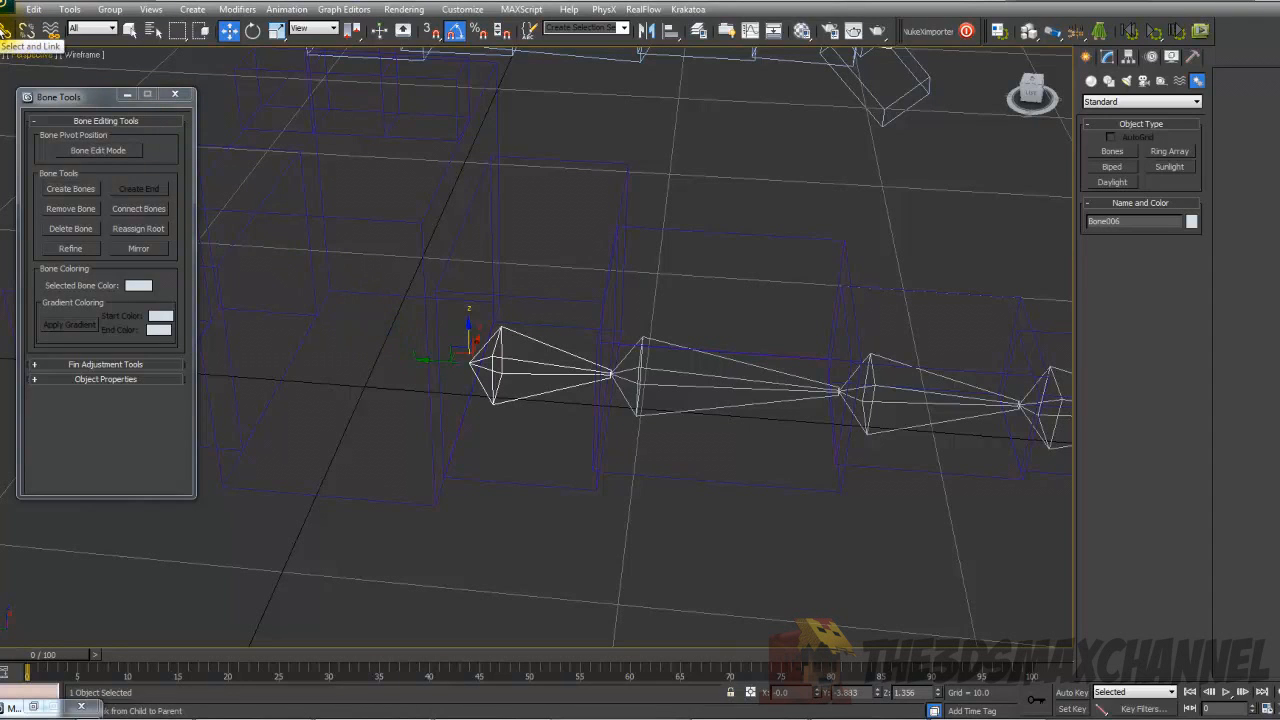
pyautogui.click(6, 29)
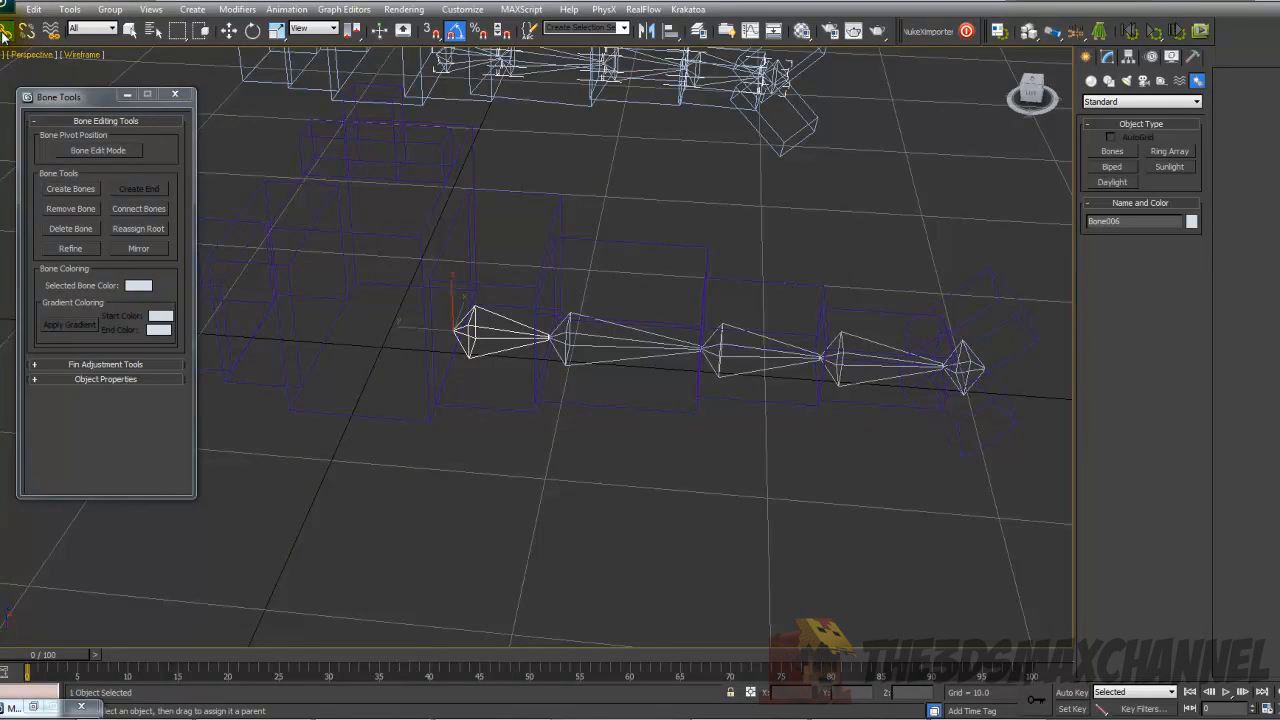
pyautogui.click(482, 336)
pyautogui.click(481, 337)
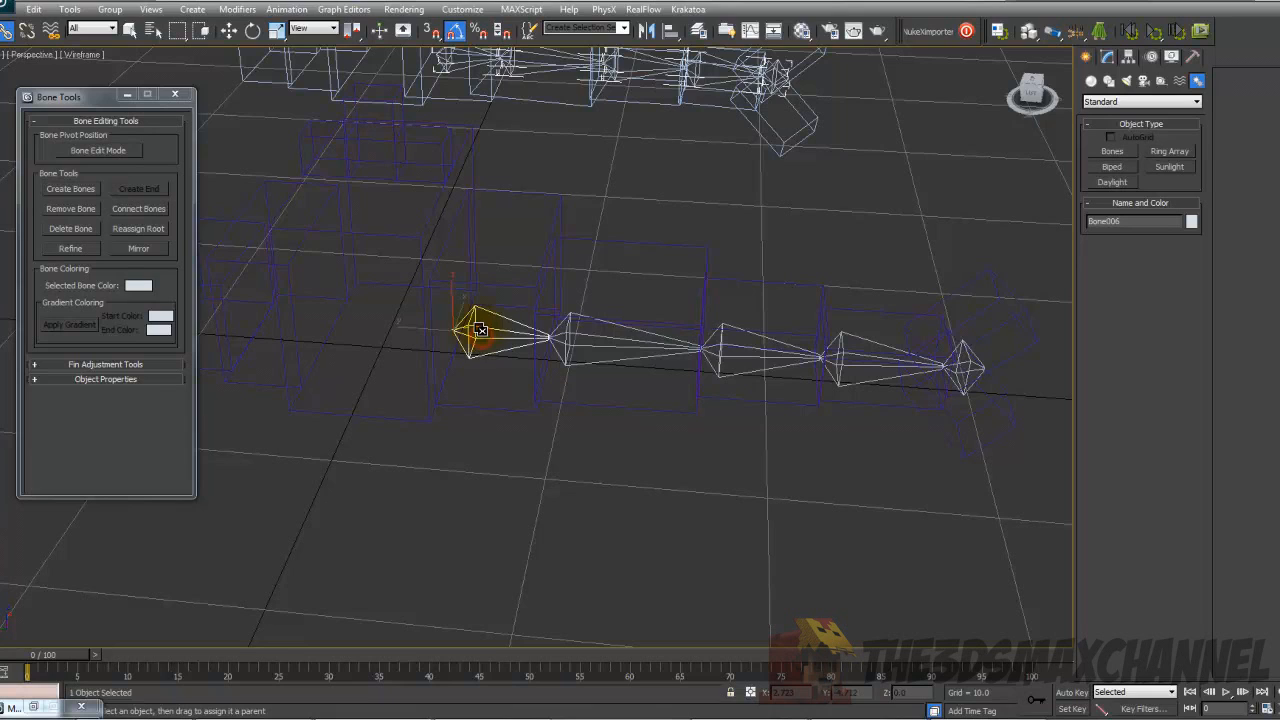
pyautogui.press('F3')
pyautogui.click(484, 333)
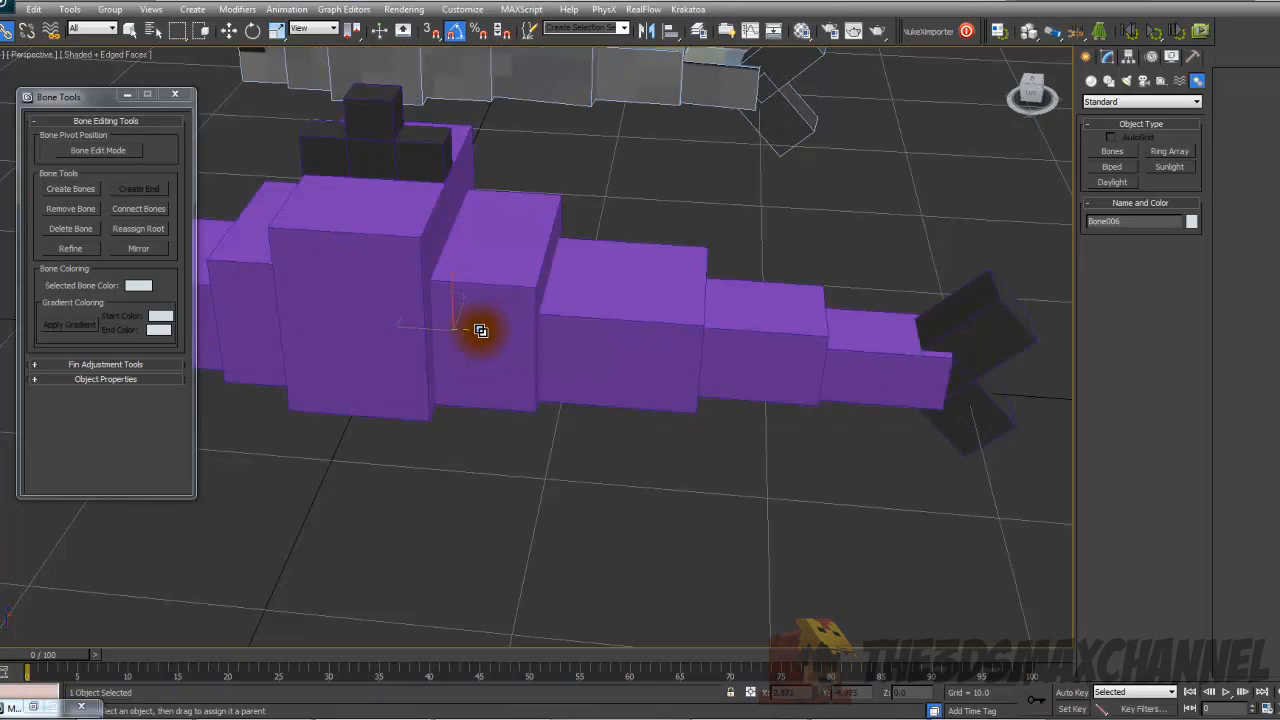
pyautogui.moveTo(481, 330); pyautogui.dragTo(382, 239)
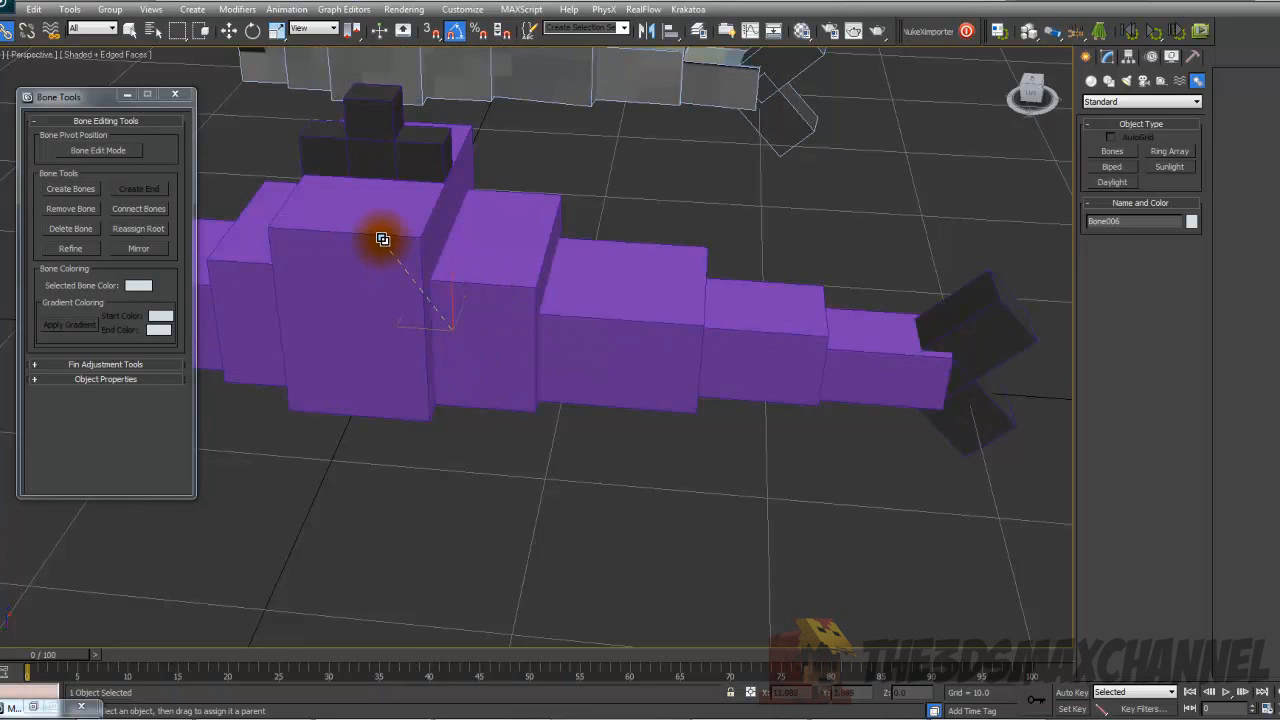
pyautogui.click(382, 239)
# Link the box directly behind the large third box to the first bone
pyautogui.moveTo(417, 308); pyautogui.dragTo(484, 369, button='middle')
pyautogui.scroll(-5, 484, 369)
pyautogui.press('F4')
pyautogui.scroll(4, 484, 369)
pyautogui.scroll(-3, 471, 290)
pyautogui.press('F3')
pyautogui.scroll(3, 546, 325)
pyautogui.press('F3')
pyautogui.click(557, 240)
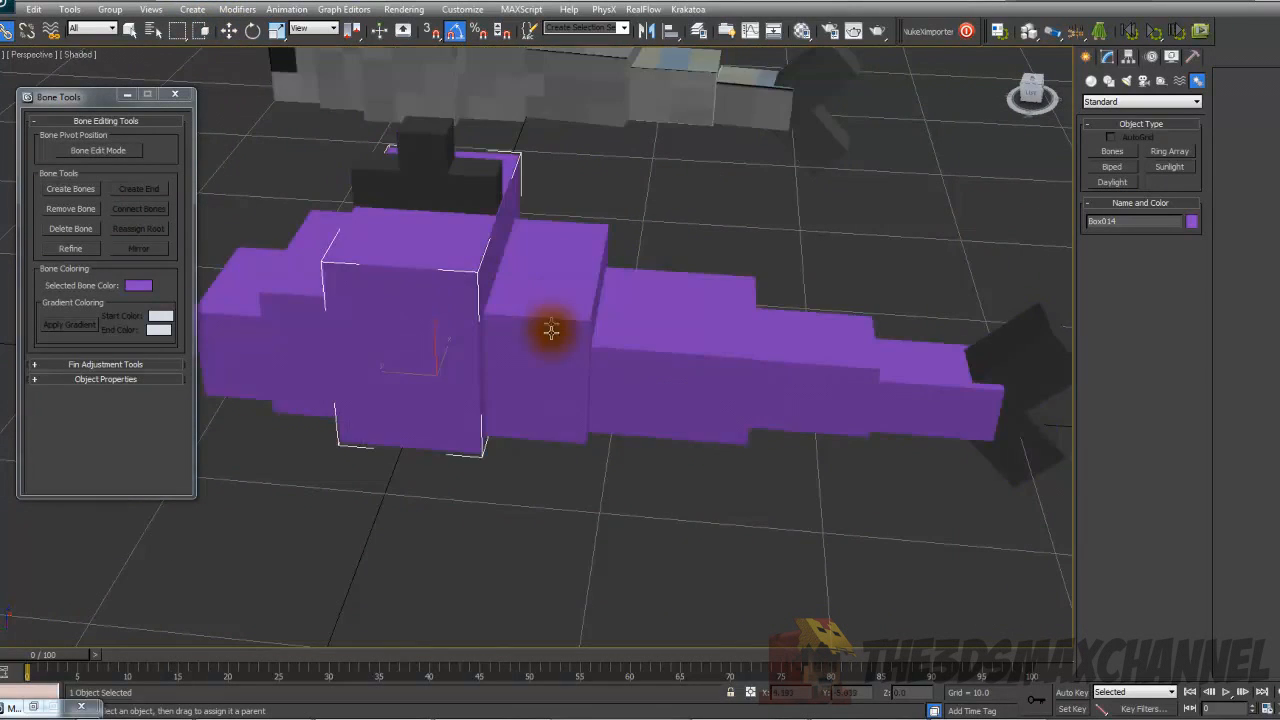
pyautogui.scroll(3, 558, 238)
pyautogui.moveTo(558, 238)
pyautogui.mouseDown(button='middle')
pyautogui.moveTo(564, 268)
pyautogui.moveTo(571, 248)
pyautogui.mouseUp(button='middle')
pyautogui.press('F3')
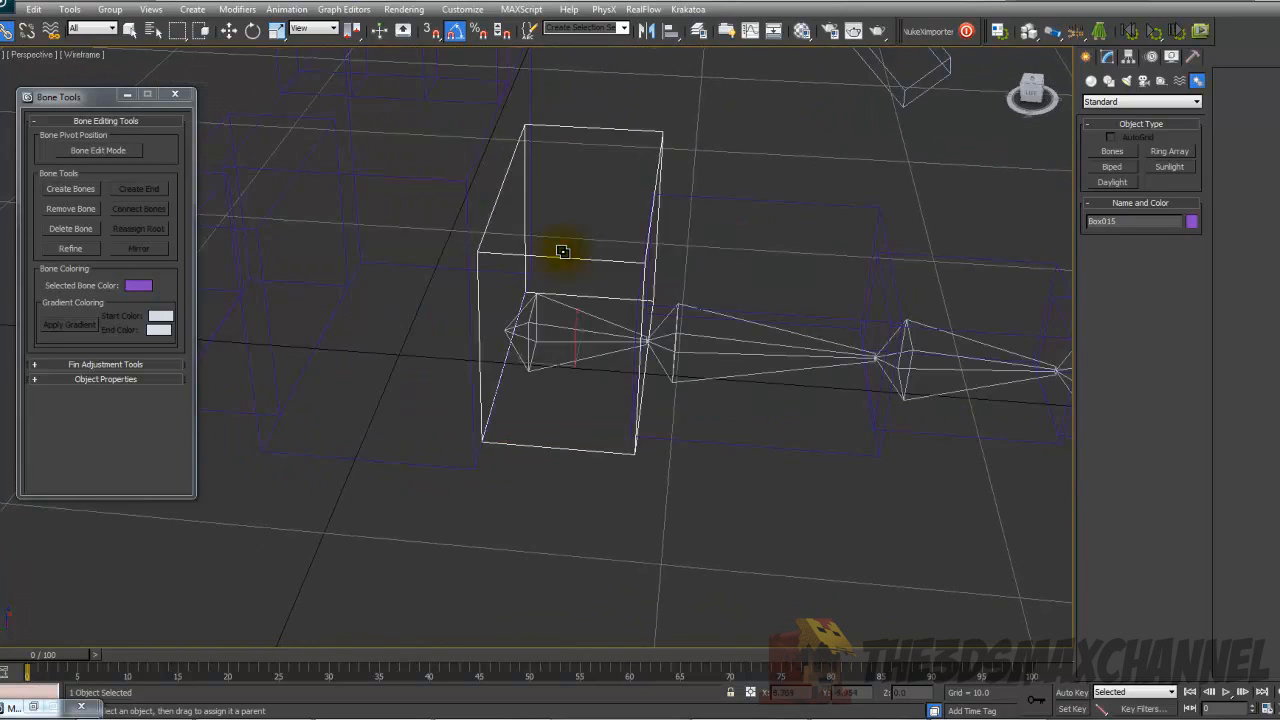
pyautogui.press('F3')
pyautogui.press('F3')
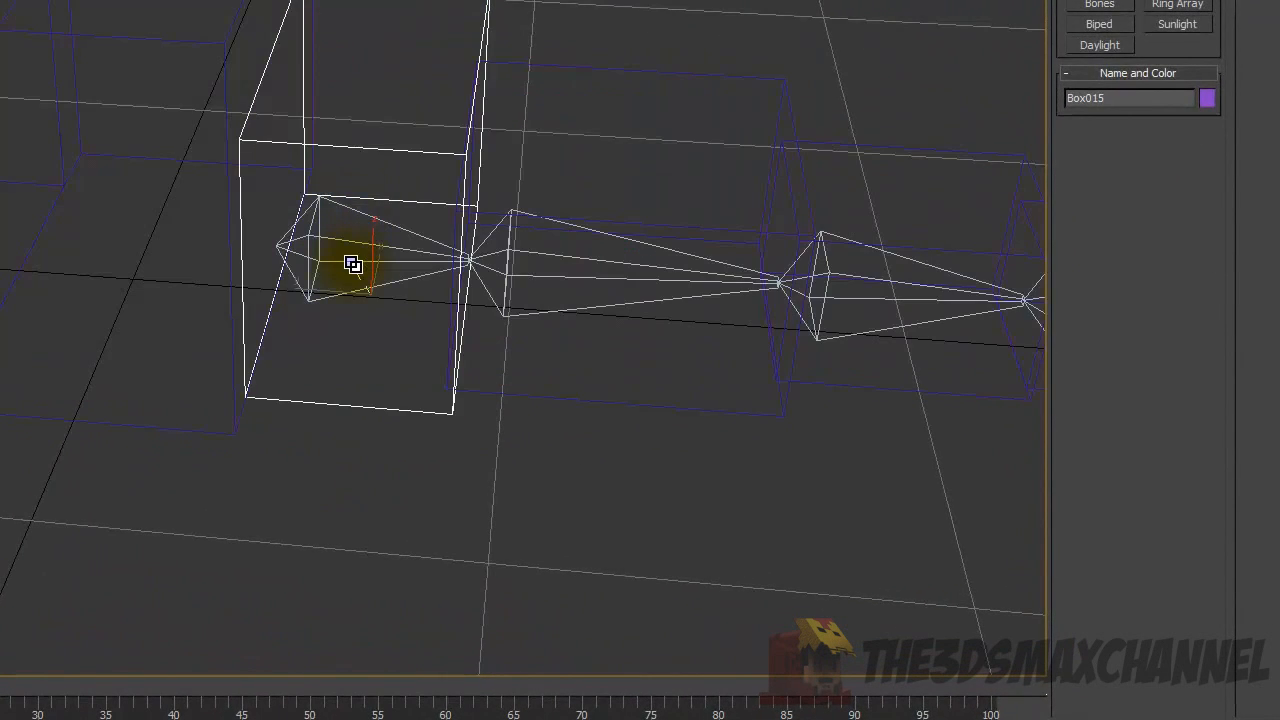
# Link each of the three remaining rear boxes to the bone running through it, in order toward the tail
pyautogui.click(603, 72)
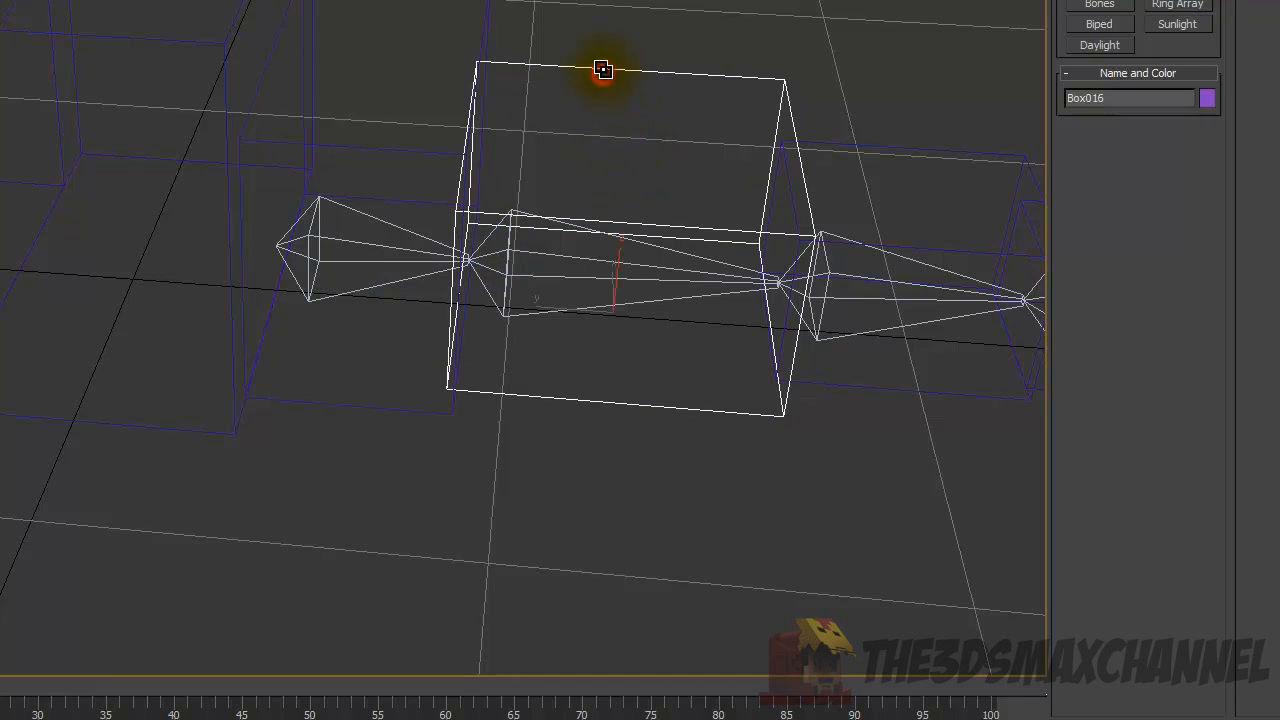
pyautogui.moveTo(581, 163); pyautogui.dragTo(557, 251)
pyautogui.moveTo(697, 235); pyautogui.dragTo(288, 188, button='middle')
pyautogui.click(464, 98)
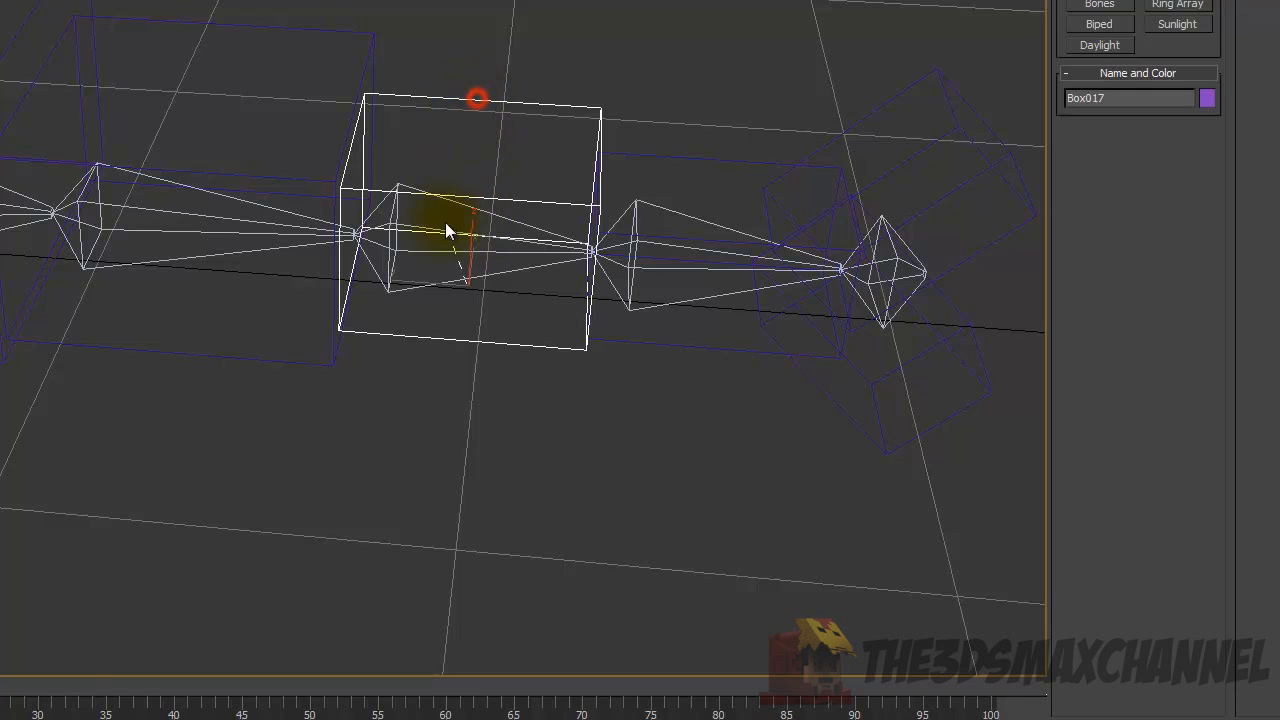
pyautogui.click(690, 157)
pyautogui.moveTo(659, 204); pyautogui.dragTo(663, 205)
pyautogui.moveTo(882, 252); pyautogui.dragTo(600, 210, button='middle')
pyautogui.moveTo(745, 166); pyautogui.dragTo(880, 197, button='middle')
pyautogui.scroll(-2, 880, 197)
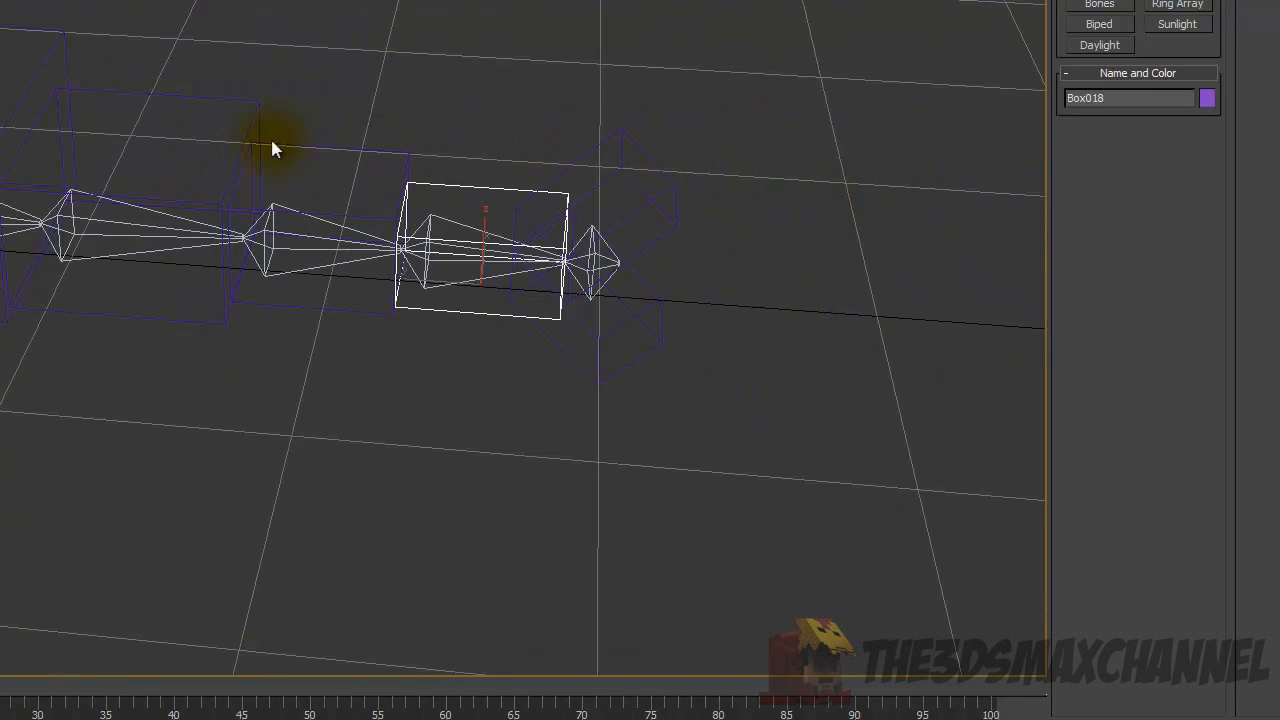
# Link the two front boxes and the top spine's wide base to the large third box
pyautogui.moveTo(274, 143); pyautogui.dragTo(709, 205, button='middle')
pyautogui.click(335, 153)
pyautogui.click(337, 142)
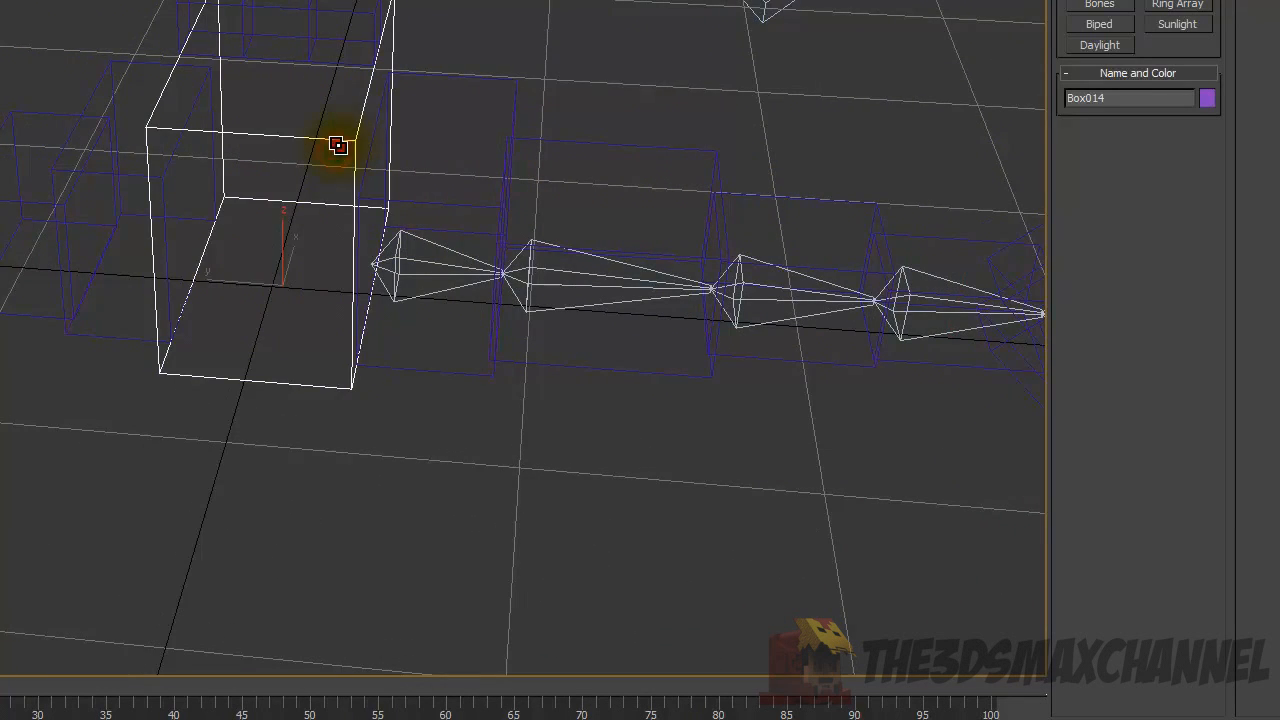
pyautogui.moveTo(193, 150); pyautogui.dragTo(368, 188, button='middle')
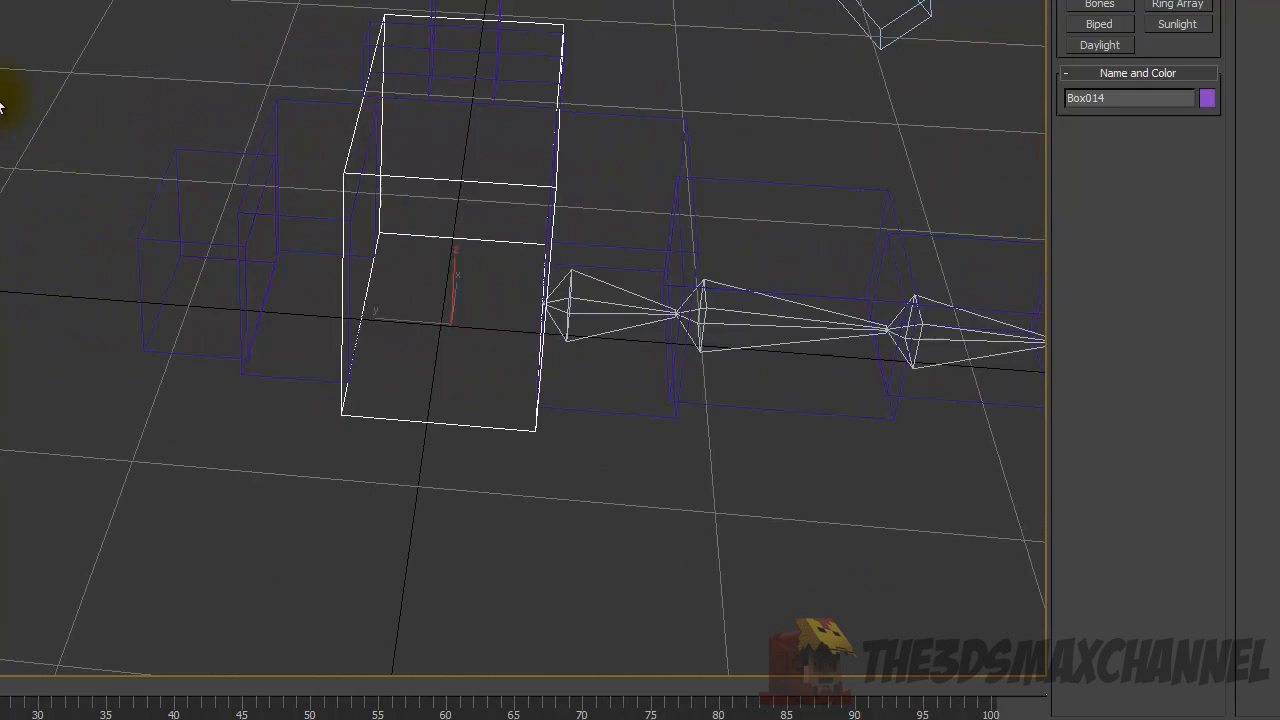
pyautogui.press('F3')
pyautogui.click(235, 210)
pyautogui.keyDown('ctrl'); pyautogui.click(283, 210); pyautogui.keyUp('ctrl')
pyautogui.moveTo(296, 209); pyautogui.dragTo(452, 72)
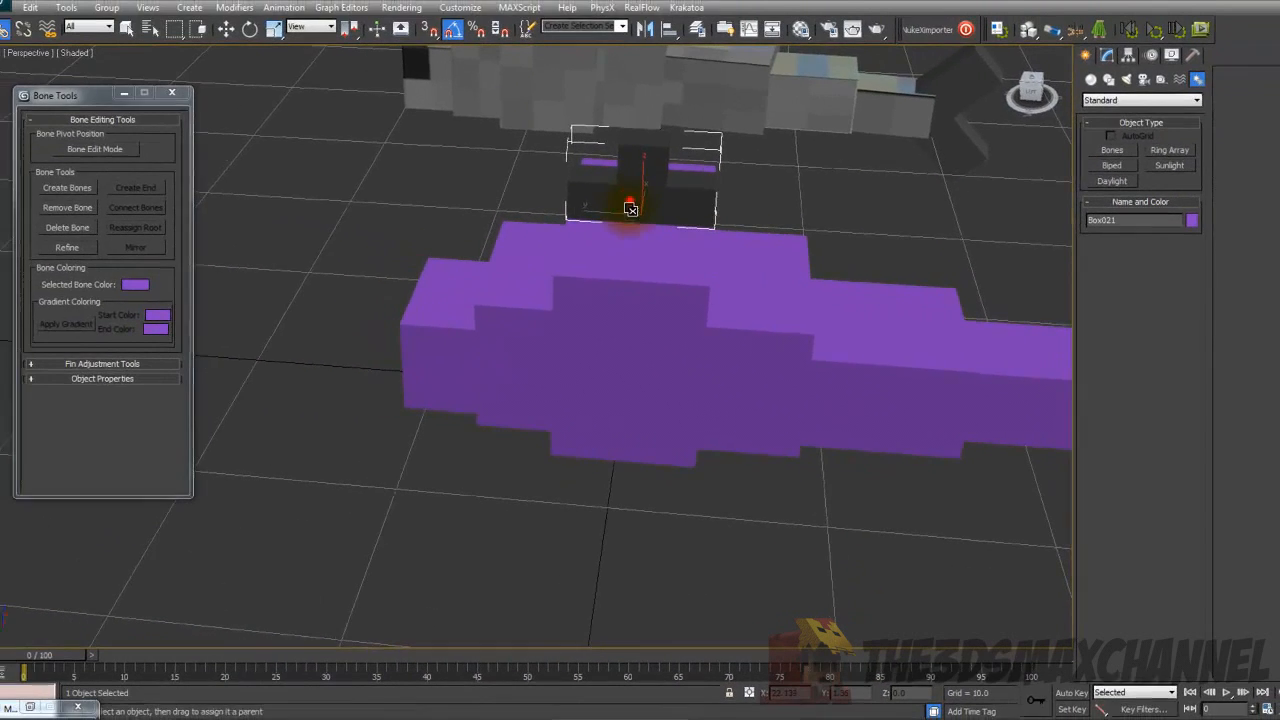
pyautogui.scroll(5, 494, 286)
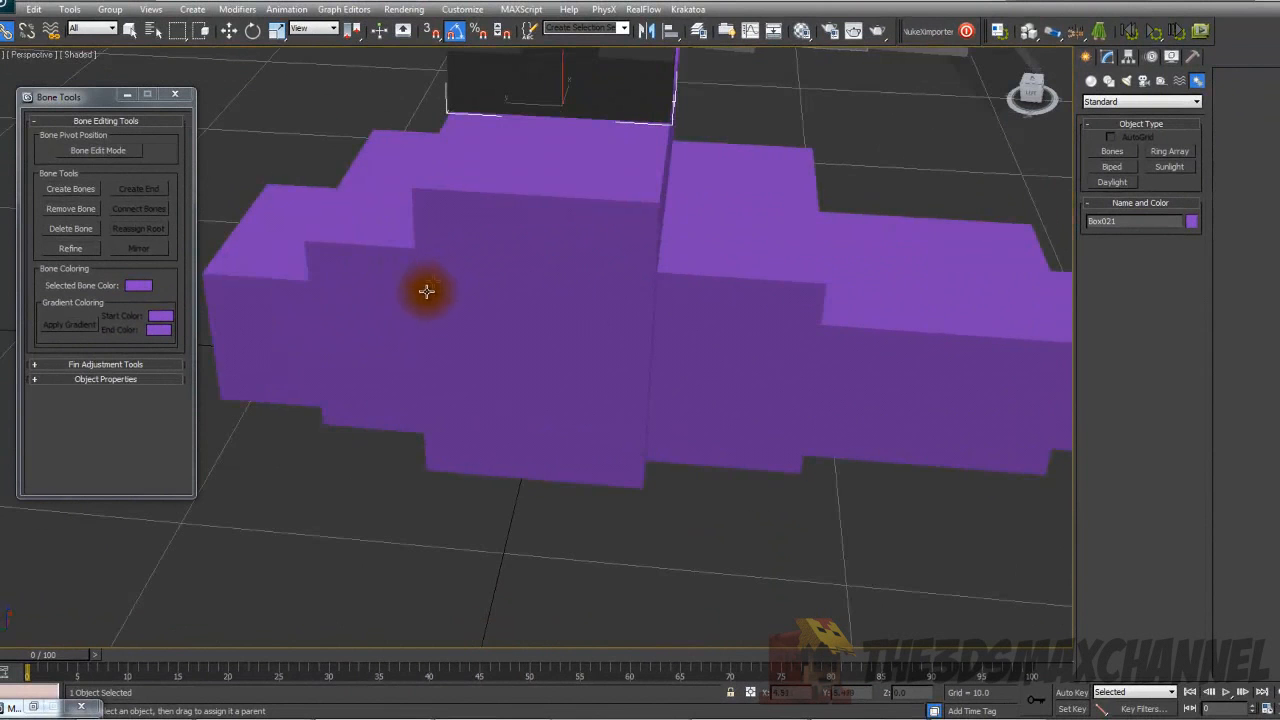
pyautogui.scroll(-8, 534, 243)
pyautogui.click(532, 318)
# Test the linked parts by moving the large third box, checking that they follow it
pyautogui.click(229, 30)
pyautogui.keyDown('alt'); pyautogui.moveTo(528, 325); pyautogui.dragTo(508, 300, button='middle'); pyautogui.keyUp('alt')
pyautogui.keyDown('alt'); pyautogui.moveTo(566, 371); pyautogui.dragTo(692, 359, button='middle'); pyautogui.keyUp('alt')
pyautogui.moveTo(692, 359); pyautogui.dragTo(474, 302)
pyautogui.keyDown('alt'); pyautogui.moveTo(474, 302); pyautogui.dragTo(510, 317, button='middle'); pyautogui.keyUp('alt')
pyautogui.scroll(4, 634, 292)
# Link both tail fins together to the small end bone
pyautogui.click(401, 291)
pyautogui.click(429, 289)
pyautogui.press('F3')
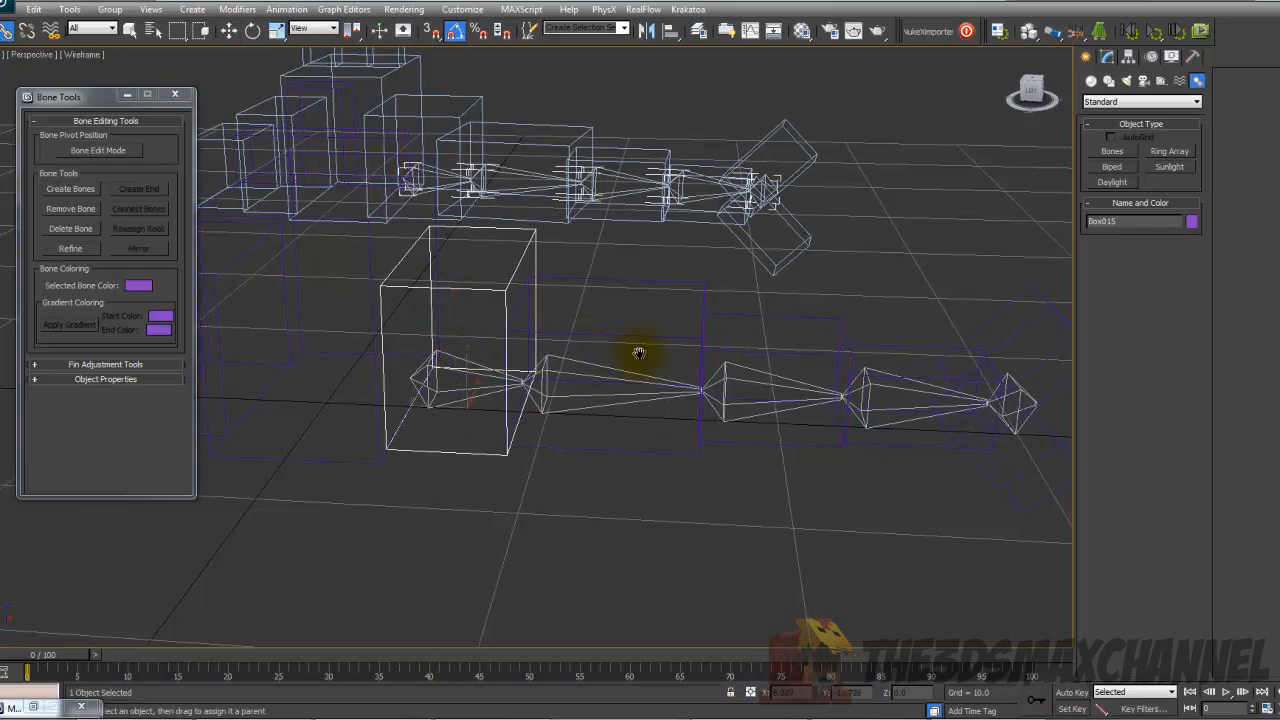
pyautogui.keyDown('alt'); pyautogui.moveTo(634, 351); pyautogui.dragTo(383, 321, button='middle'); pyautogui.keyUp('alt')
pyautogui.moveTo(583, 245); pyautogui.dragTo(662, 298)
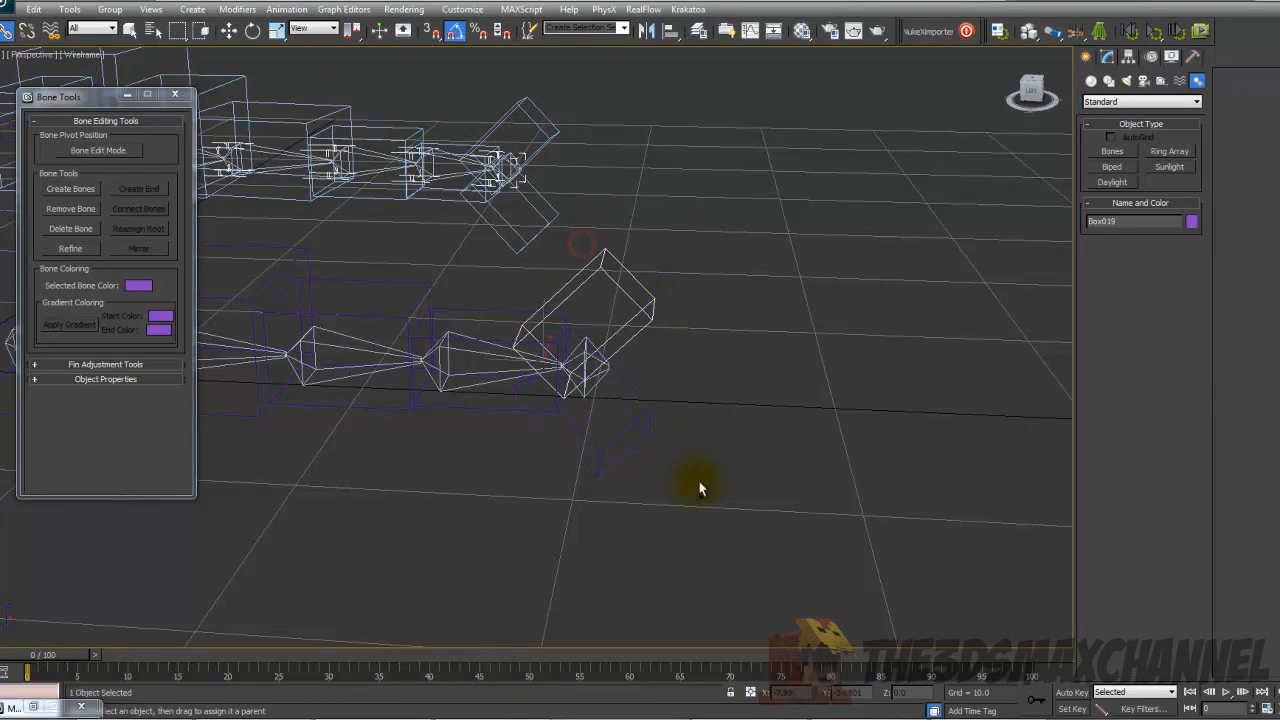
pyautogui.keyDown('ctrl'); pyautogui.moveTo(672, 465); pyautogui.dragTo(634, 415); pyautogui.keyUp('ctrl')
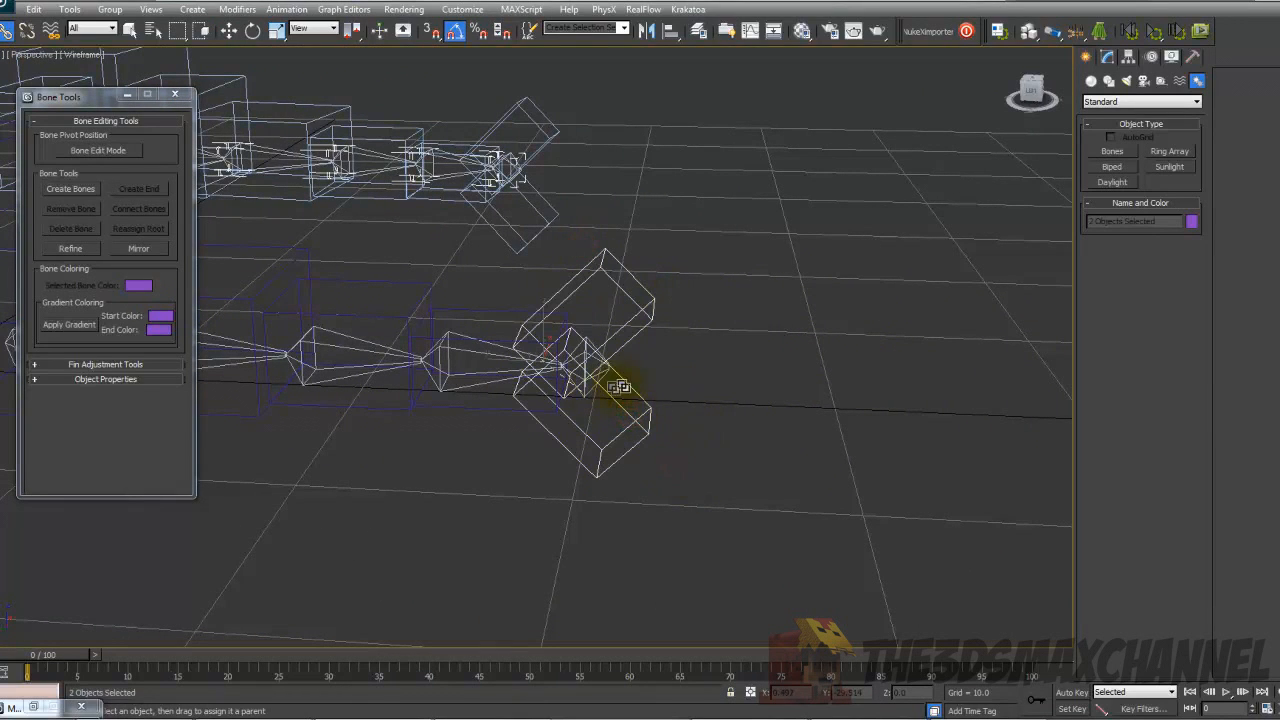
pyautogui.keyDown('alt'); pyautogui.moveTo(597, 375); pyautogui.dragTo(752, 353, button='middle'); pyautogui.keyUp('alt')
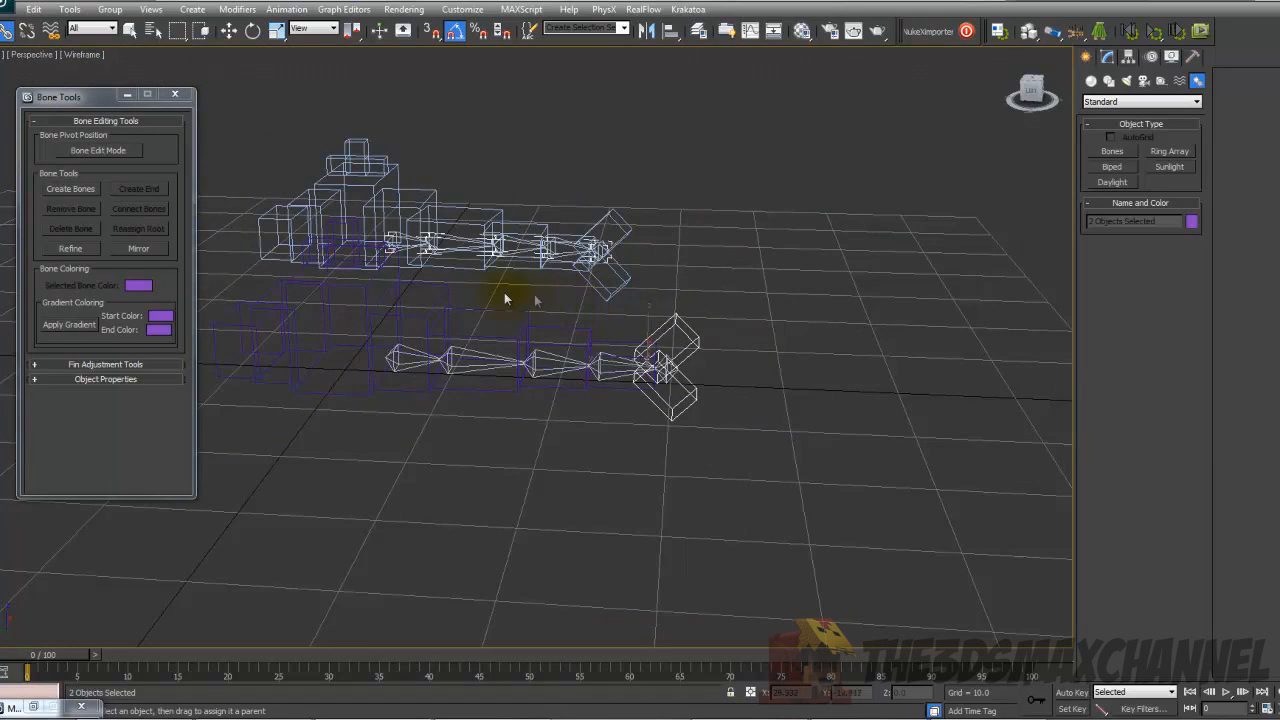
# Select the large third box with the Move tool and examine the finished rig in shaded and wireframe display
pyautogui.press('F3')
pyautogui.click(346, 297)
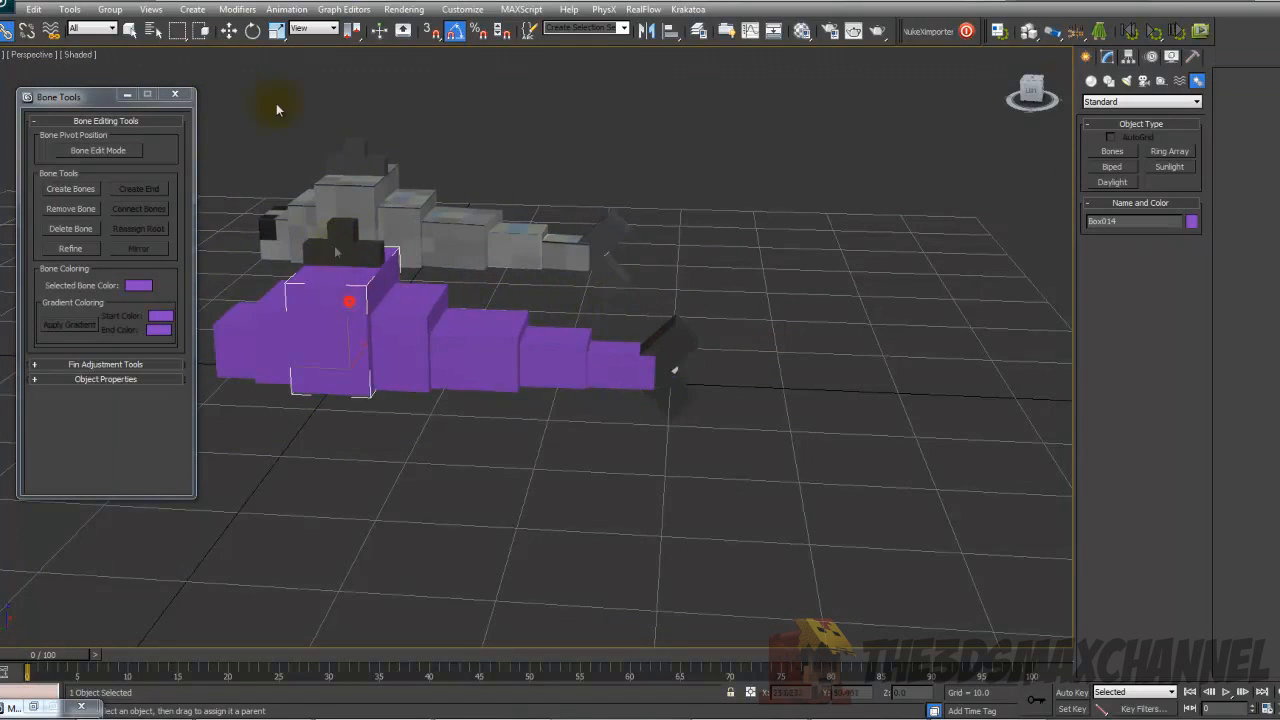
pyautogui.click(231, 33)
pyautogui.moveTo(357, 360)
pyautogui.keyDown('alt'); pyautogui.mouseDown(button='middle')
pyautogui.moveTo(423, 251)
pyautogui.moveTo(369, 334)
pyautogui.moveTo(420, 320)
pyautogui.moveTo(494, 369)
pyautogui.moveTo(640, 317)
pyautogui.moveTo(586, 303)
pyautogui.moveTo(806, 346)
pyautogui.moveTo(523, 246)
pyautogui.moveTo(420, 234)
pyautogui.moveTo(543, 214)
pyautogui.moveTo(556, 247)
pyautogui.mouseUp(button='middle'); pyautogui.keyUp('alt')
pyautogui.press('F3')
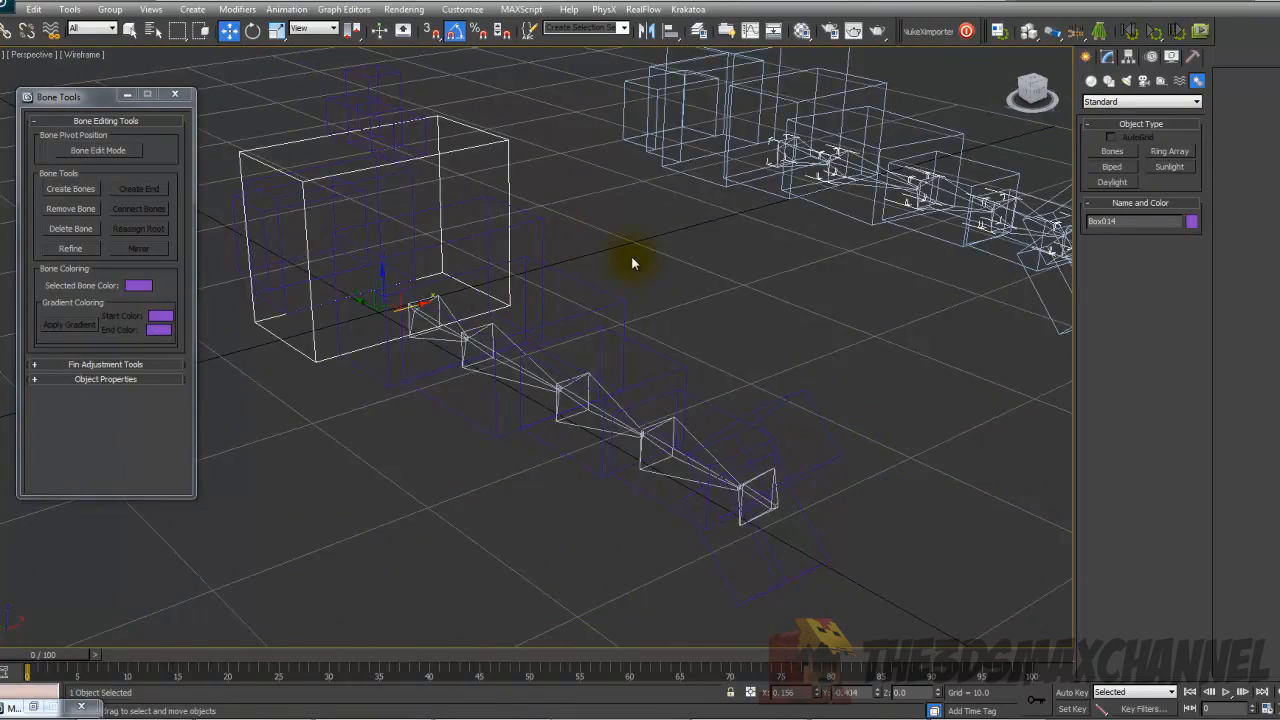
pyautogui.scroll(-4, 633, 240)
pyautogui.keyDown('alt'); pyautogui.moveTo(637, 215); pyautogui.dragTo(752, 291, button='middle'); pyautogui.keyUp('alt')
pyautogui.click(1226, 690)
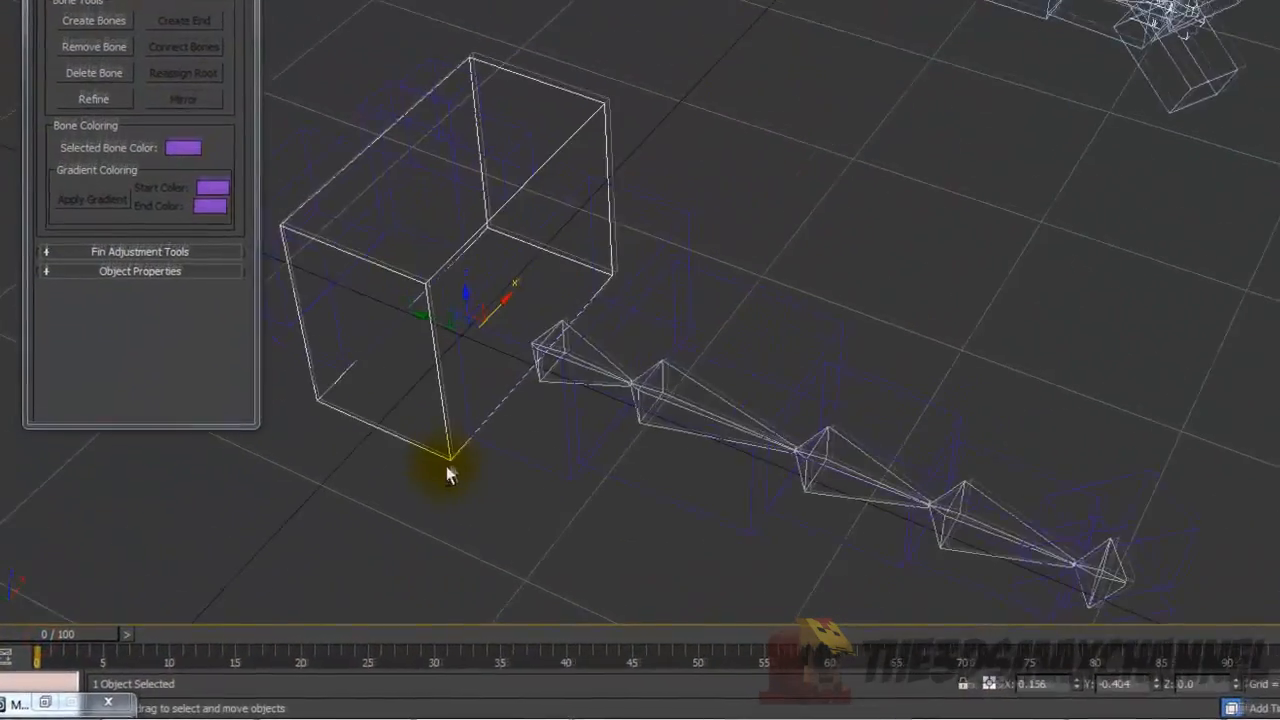
# Select the root bone together with all the bones, boxes and fins linked below it
pyautogui.keyDown('alt'); pyautogui.moveTo(435, 515); pyautogui.dragTo(463, 469, button='middle'); pyautogui.keyUp('alt')
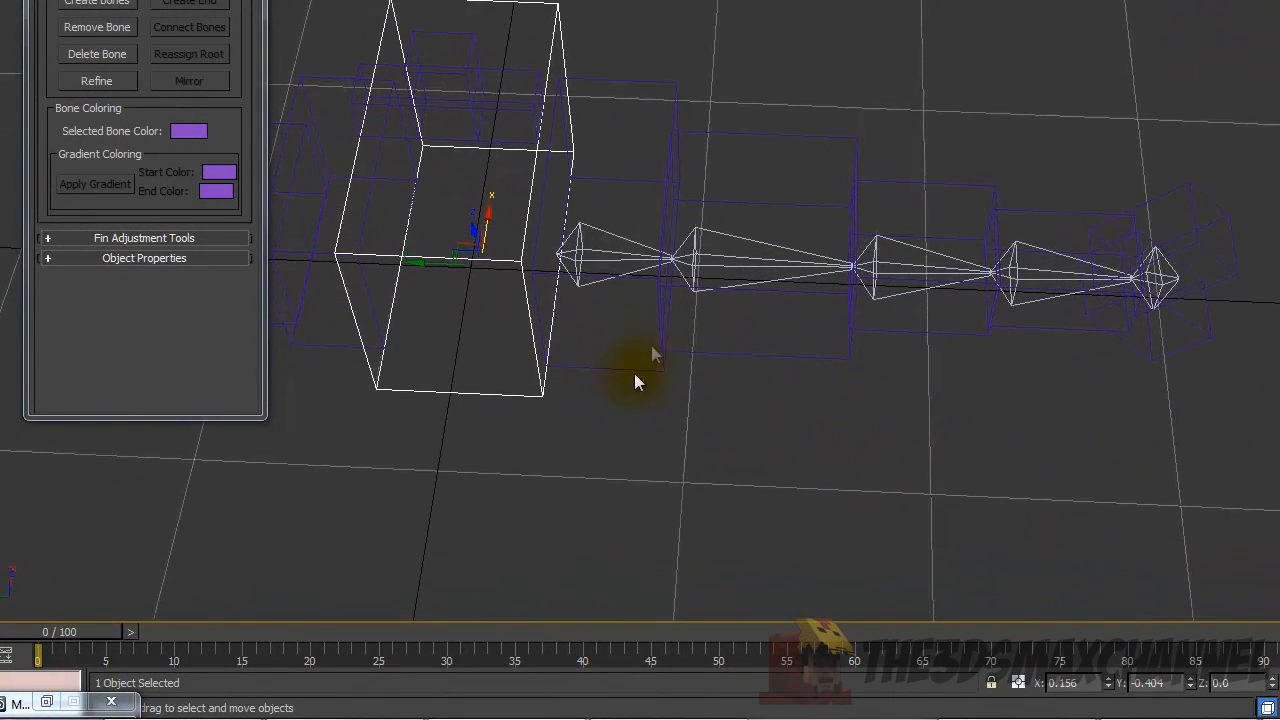
pyautogui.click(560, 248)
pyautogui.keyDown('alt'); pyautogui.moveTo(575, 230); pyautogui.dragTo(594, 180, button='middle'); pyautogui.keyUp('alt')
pyautogui.doubleClick(559, 183)
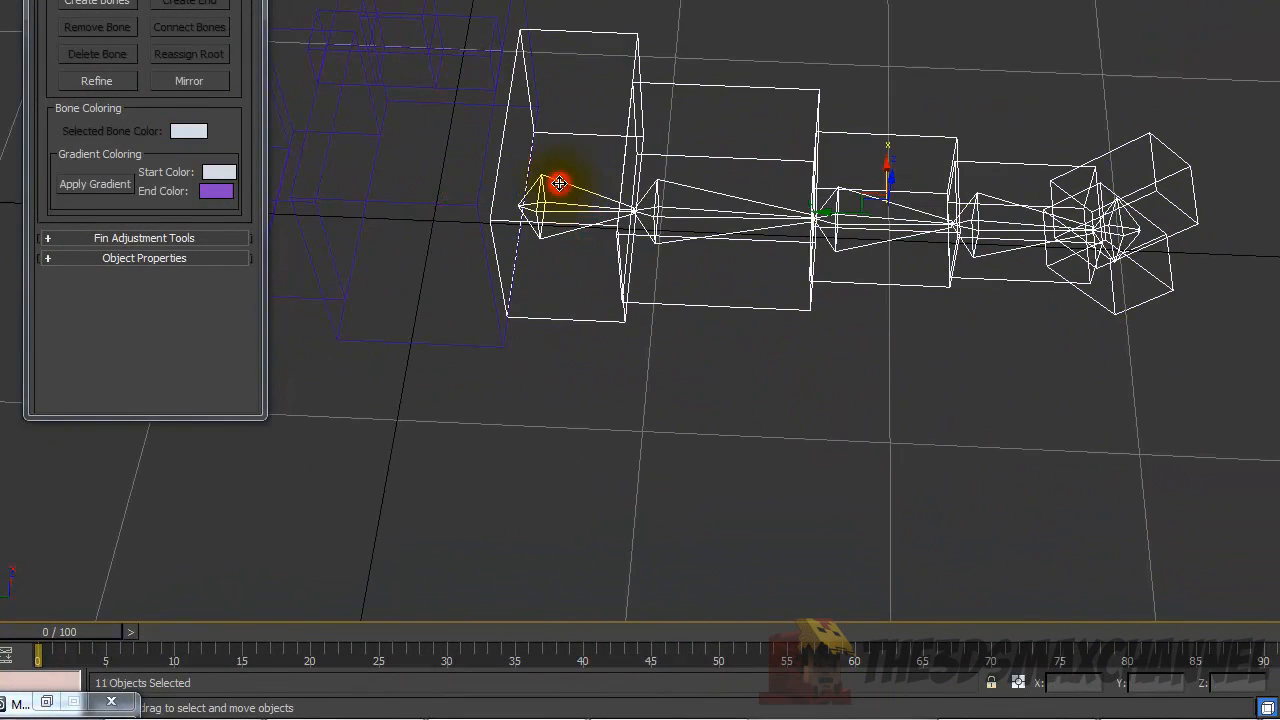
# Select the five bones of the chain without their linked boxes and fins
pyautogui.click(581, 191)
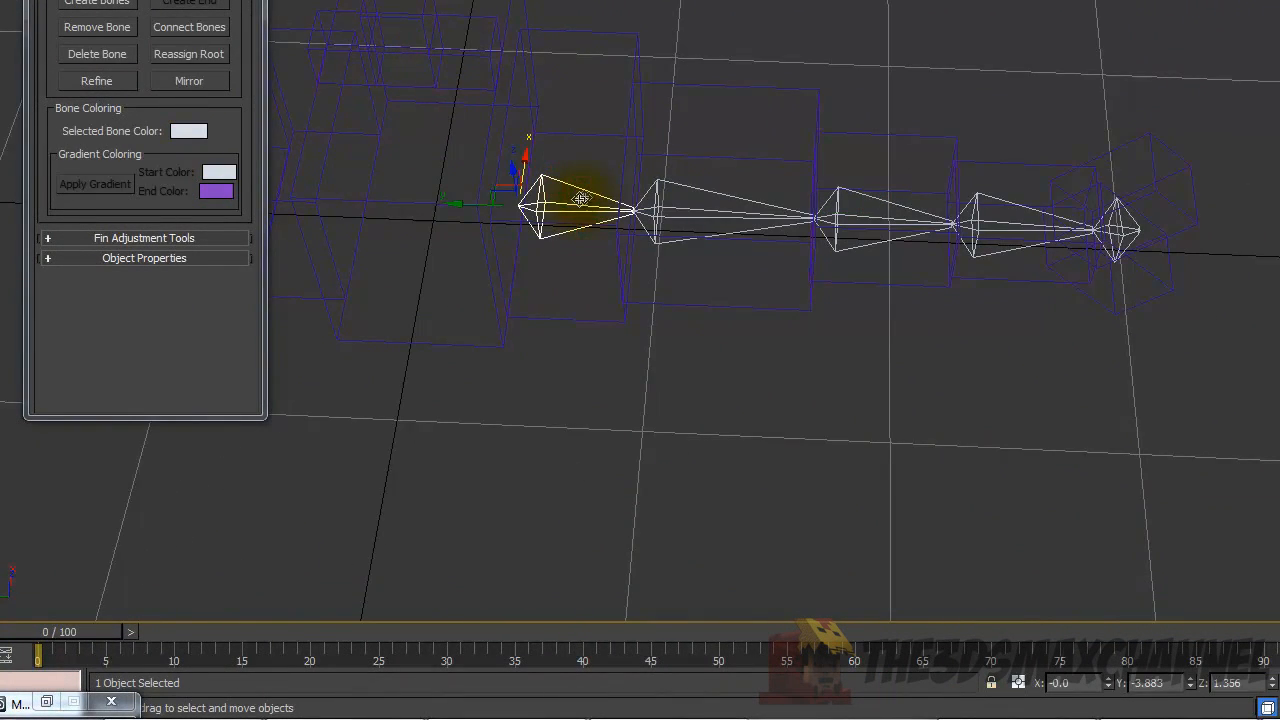
pyautogui.keyDown('ctrl'); pyautogui.click(691, 189); pyautogui.keyUp('ctrl')
pyautogui.keyDown('ctrl'); pyautogui.click(899, 208); pyautogui.keyUp('ctrl')
pyautogui.keyDown('ctrl'); pyautogui.click(1000, 209); pyautogui.keyUp('ctrl')
pyautogui.keyDown('ctrl'); pyautogui.click(1116, 214); pyautogui.keyUp('ctrl')
pyautogui.press('z')
pyautogui.rightClick(565, 356)
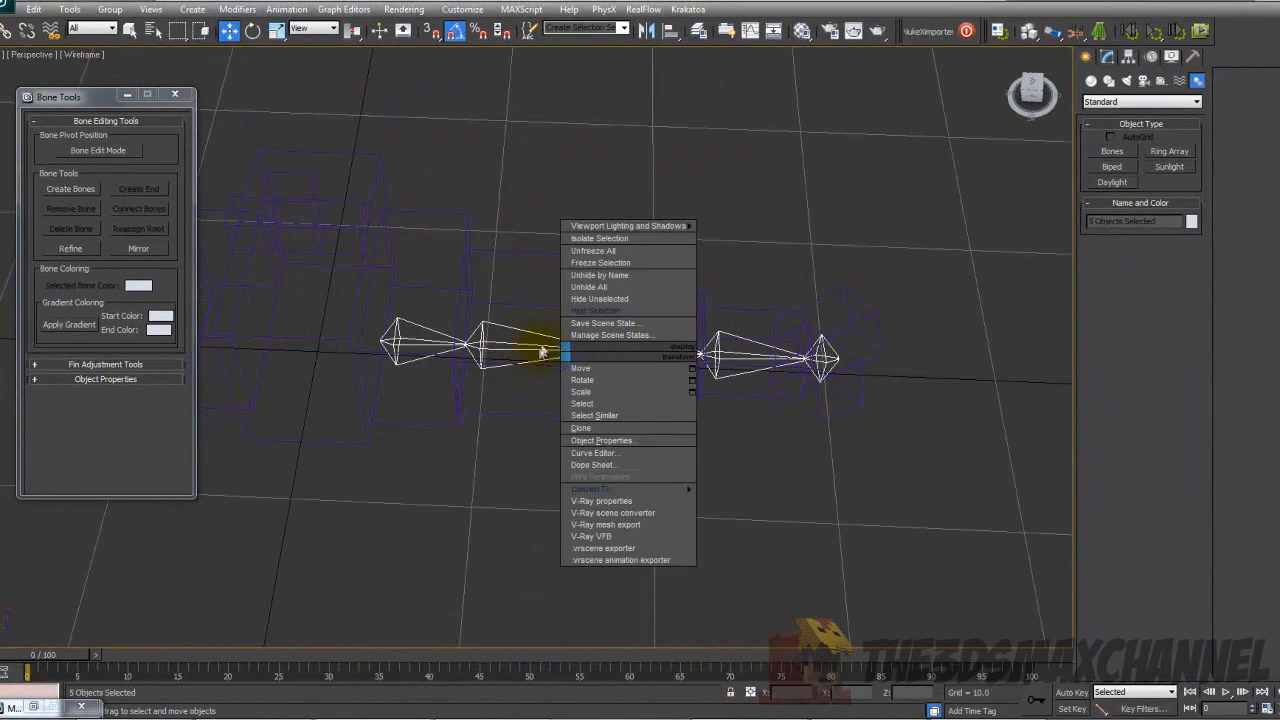
pyautogui.click(604, 428)
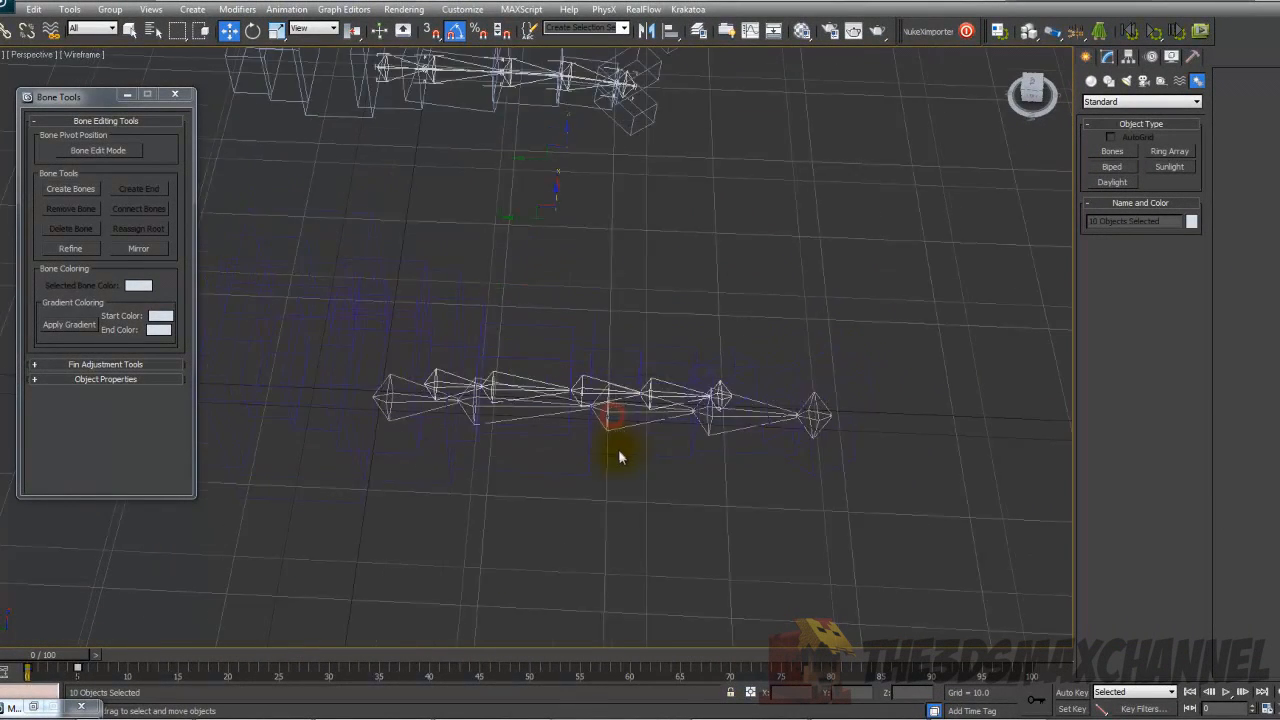
pyautogui.scroll(-3, 619, 457)
pyautogui.moveTo(670, 297); pyautogui.dragTo(670, 297)
pyautogui.scroll(5, 614, 309)
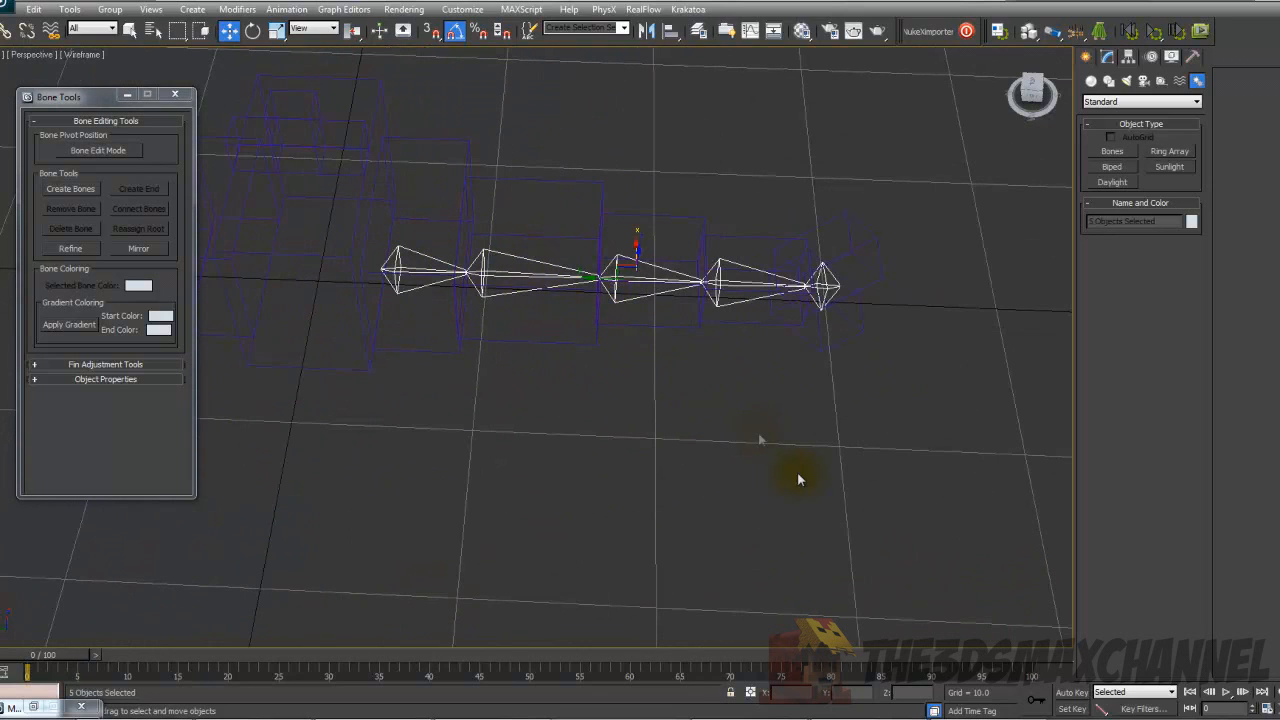
# Set a key for the five selected bones at frame 0
pyautogui.click(1036, 697)
pyautogui.moveTo(708, 511); pyautogui.dragTo(702, 540, button='middle')
pyautogui.scroll(-3, 702, 540)
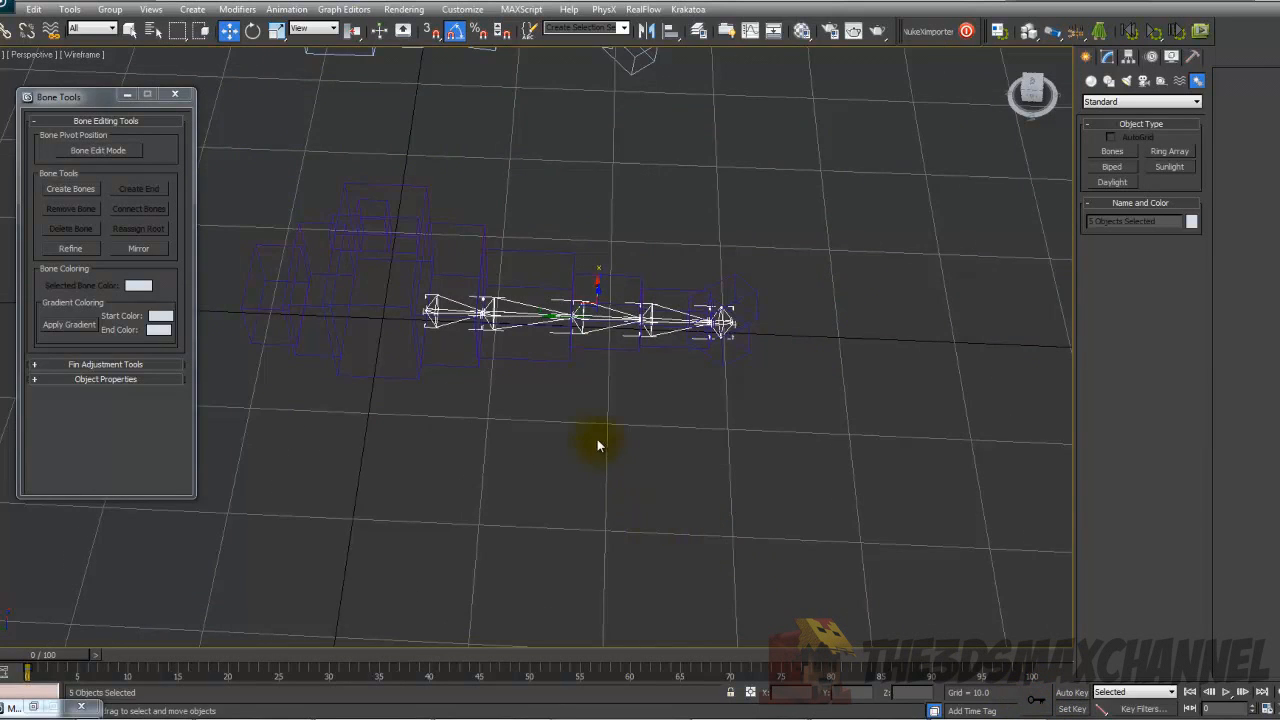
pyautogui.moveTo(597, 439); pyautogui.dragTo(505, 532, button='middle')
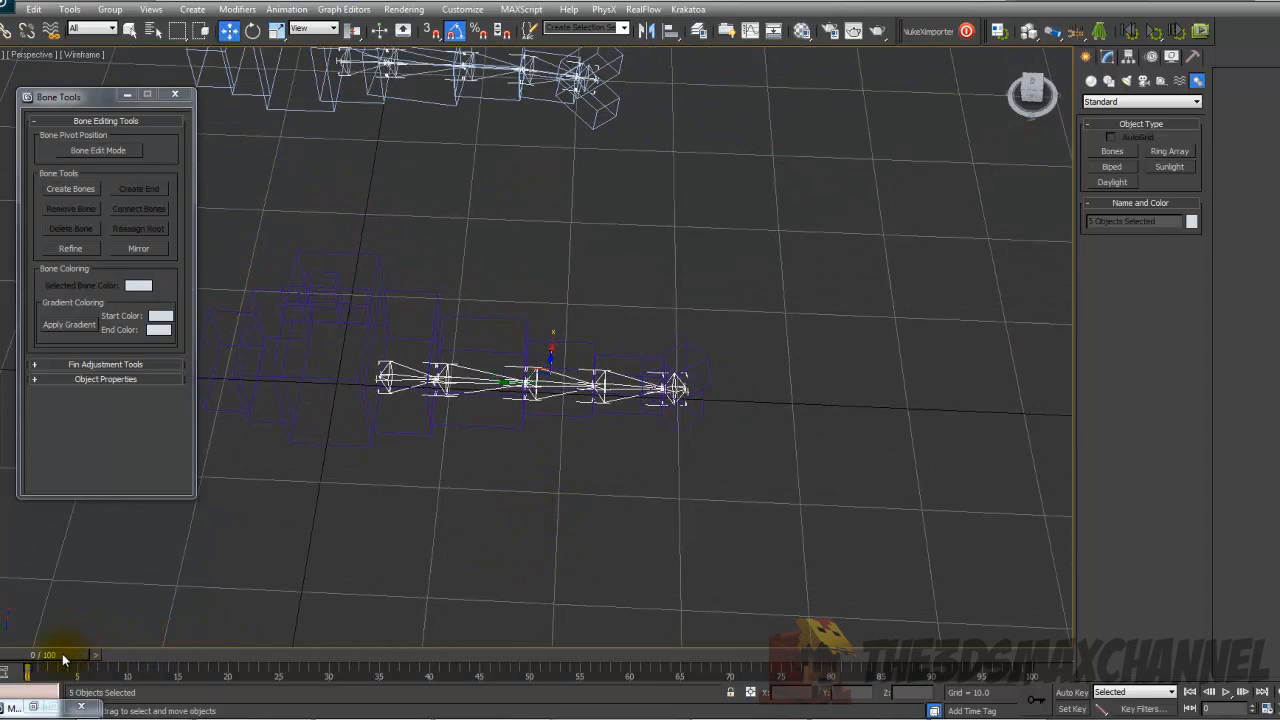
# Go to frame 5 and set a key for the five selected bones
pyautogui.moveTo(62, 653); pyautogui.dragTo(116, 656)
pyautogui.scroll(2, 881, 566)
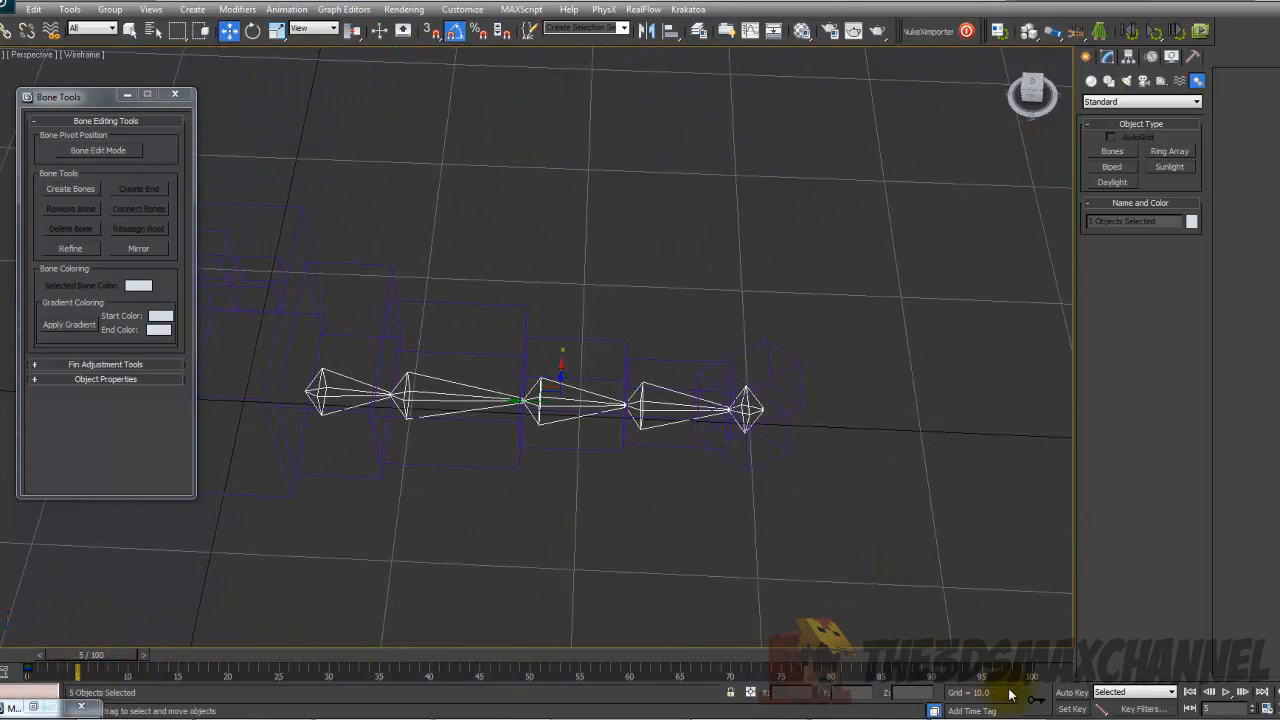
pyautogui.click(1035, 700)
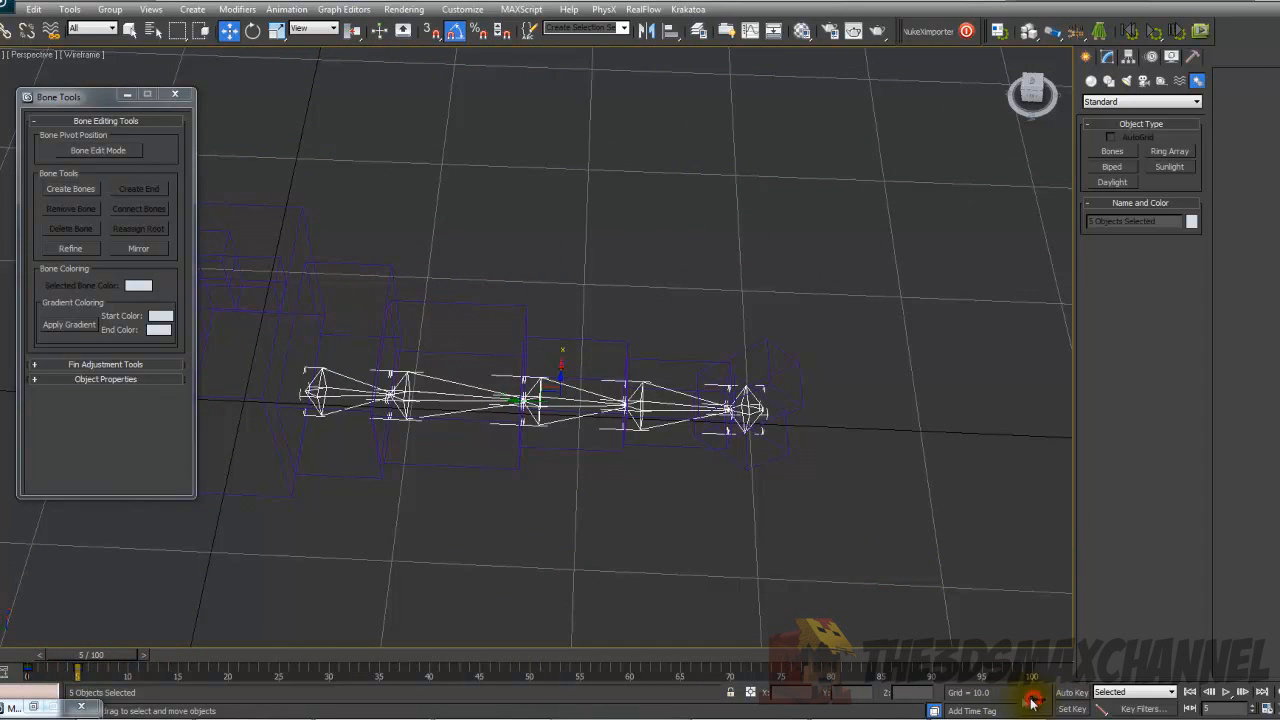
pyautogui.moveTo(576, 506); pyautogui.dragTo(600, 509, button='middle')
pyautogui.scroll(-2, 717, 537)
pyautogui.scroll(2, 857, 586)
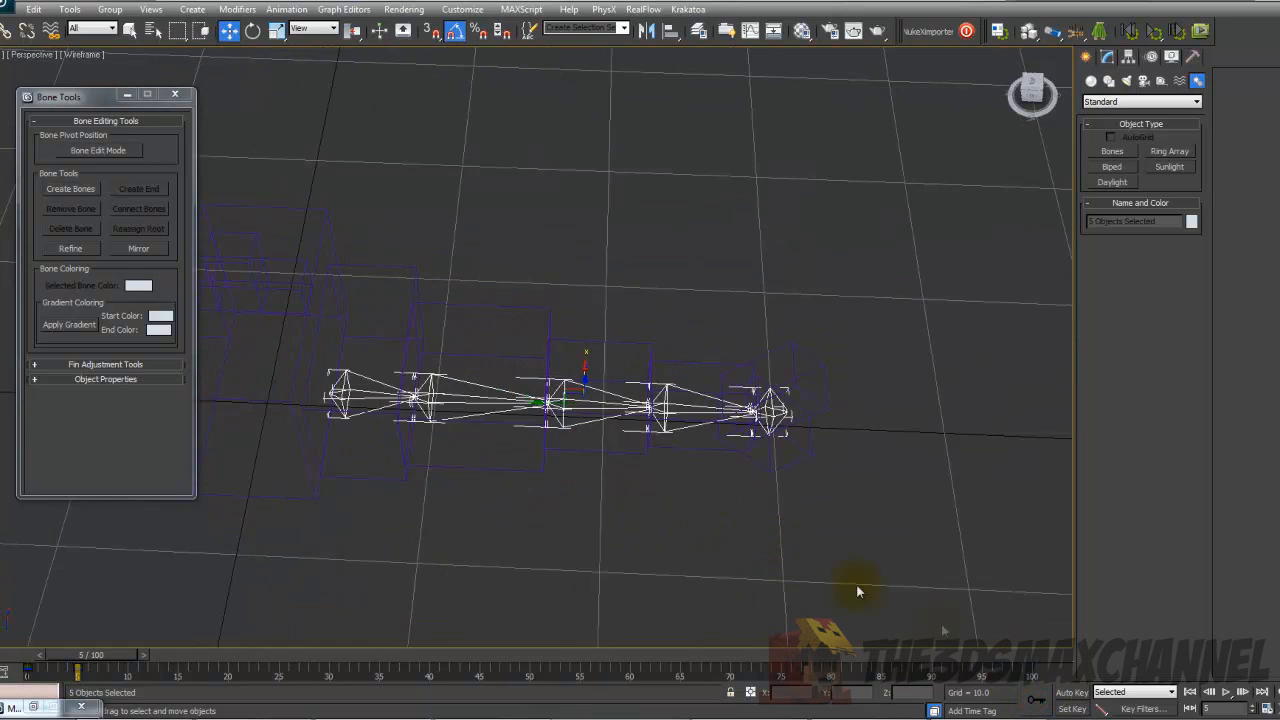
# Turn on Auto Key and rotate the root bone about 10 degrees around its Z axis at frame 5
pyautogui.click(1072, 692)
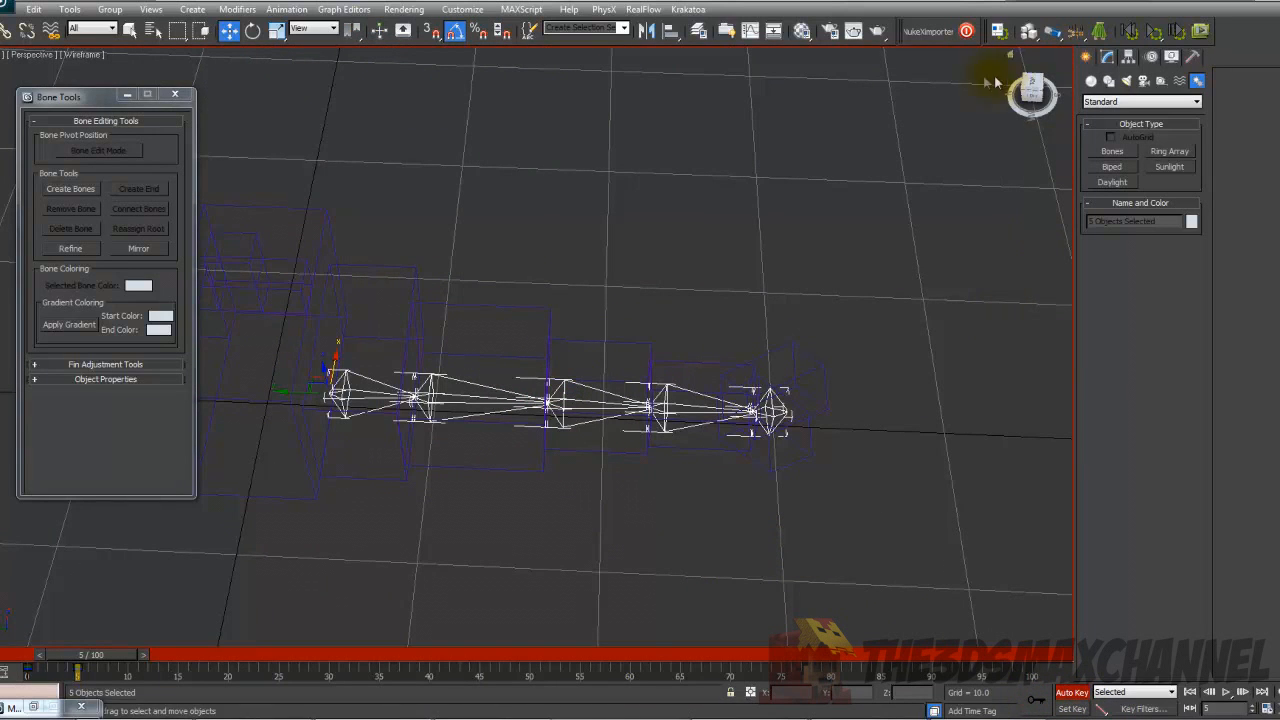
pyautogui.scroll(-2, 443, 555)
pyautogui.scroll(2, 420, 500)
pyautogui.moveTo(443, 466); pyautogui.dragTo(536, 471, button='middle')
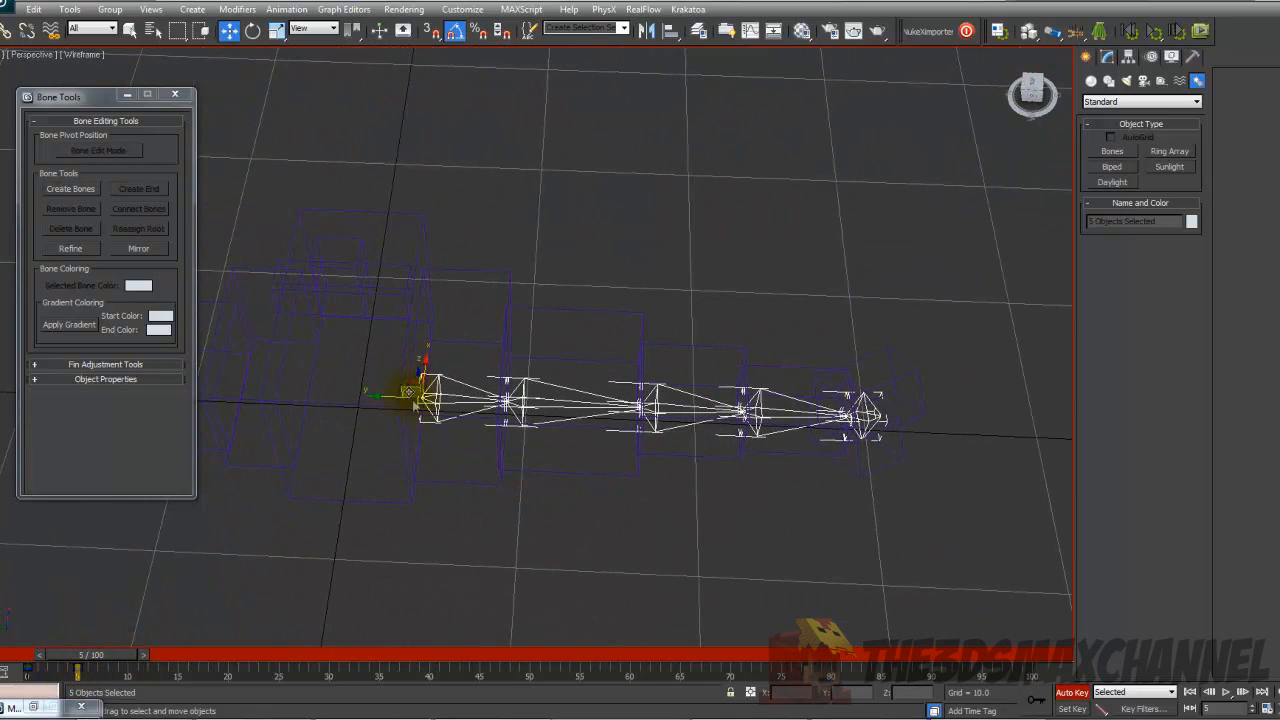
pyautogui.click(450, 390)
pyautogui.click(253, 33)
pyautogui.press('F3')
pyautogui.moveTo(397, 432); pyautogui.dragTo(403, 432)
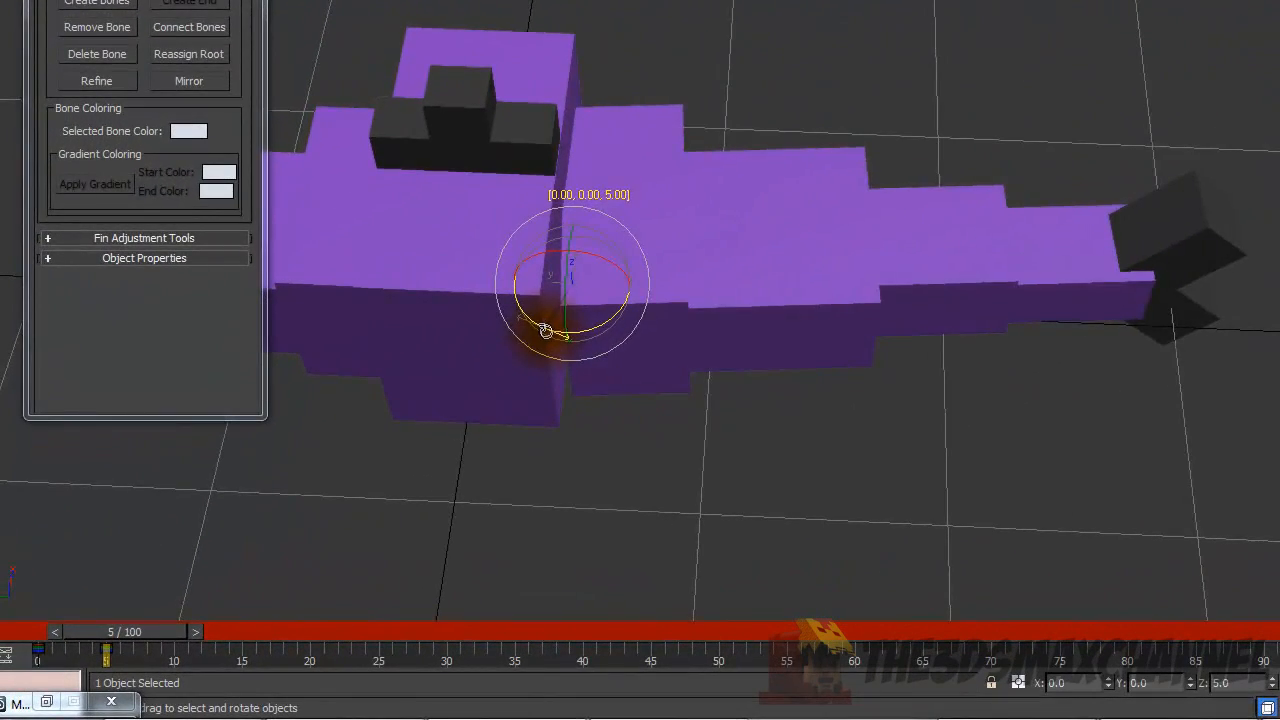
pyautogui.moveTo(545, 330); pyautogui.dragTo(558, 328)
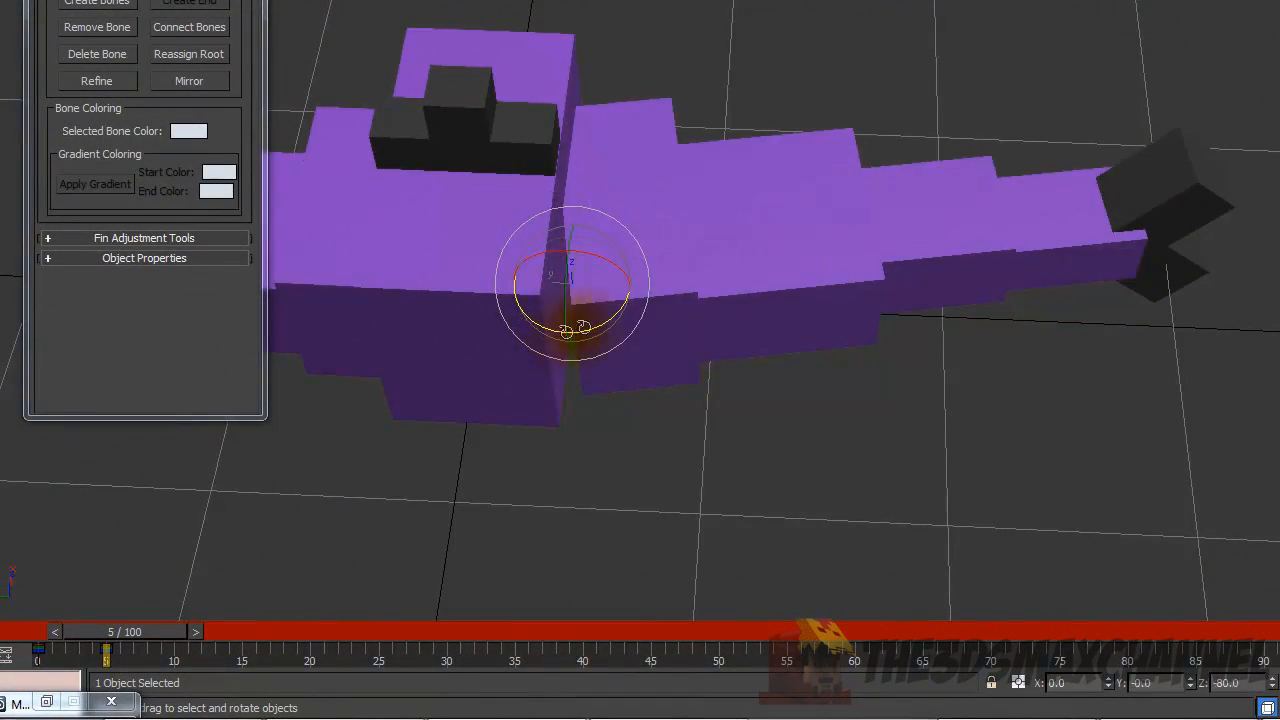
# Rotate the second, third and fourth bones around Z to bend the tail back, turning the fourth bone by -10 degrees
pyautogui.press('F3')
pyautogui.click(730, 272)
pyautogui.moveTo(659, 316); pyautogui.dragTo(640, 318)
pyautogui.click(903, 303)
pyautogui.moveTo(829, 329); pyautogui.dragTo(829, 331)
pyautogui.click(1086, 286)
pyautogui.moveTo(971, 310); pyautogui.dragTo(961, 324)
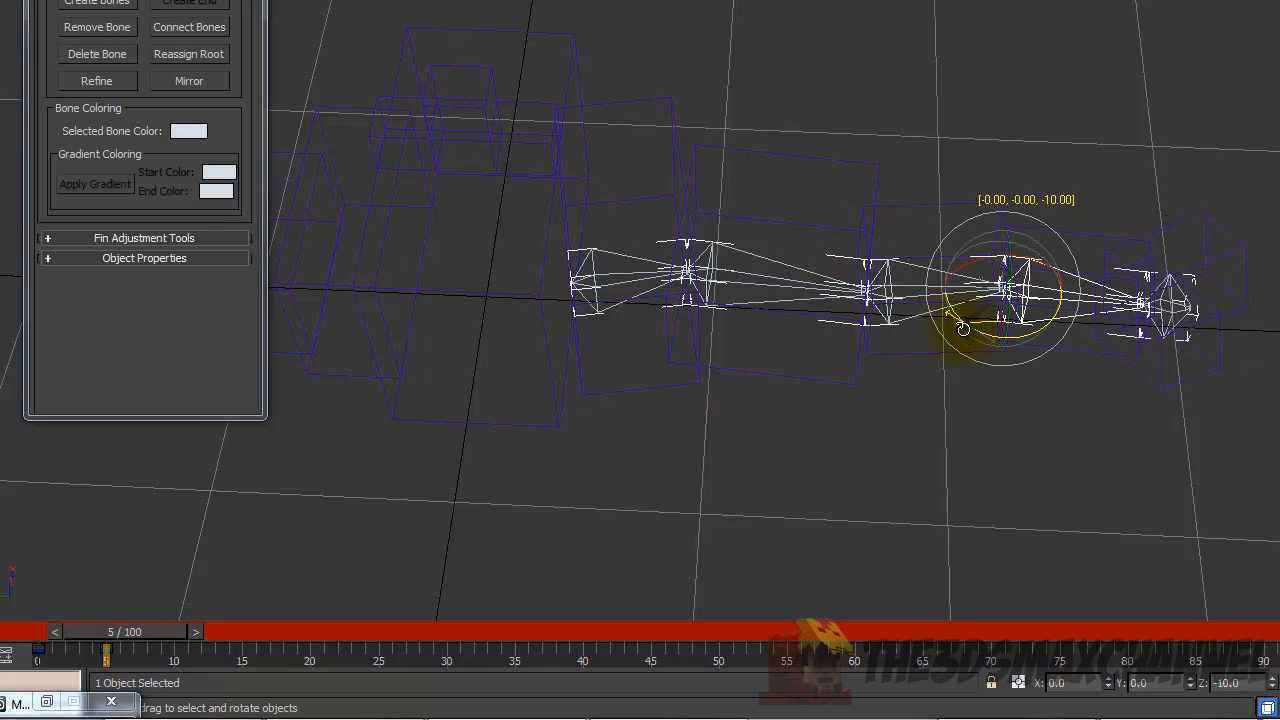
# Play the tail animation in shaded display and return to frame 0 to check the bend
pyautogui.press('F3')
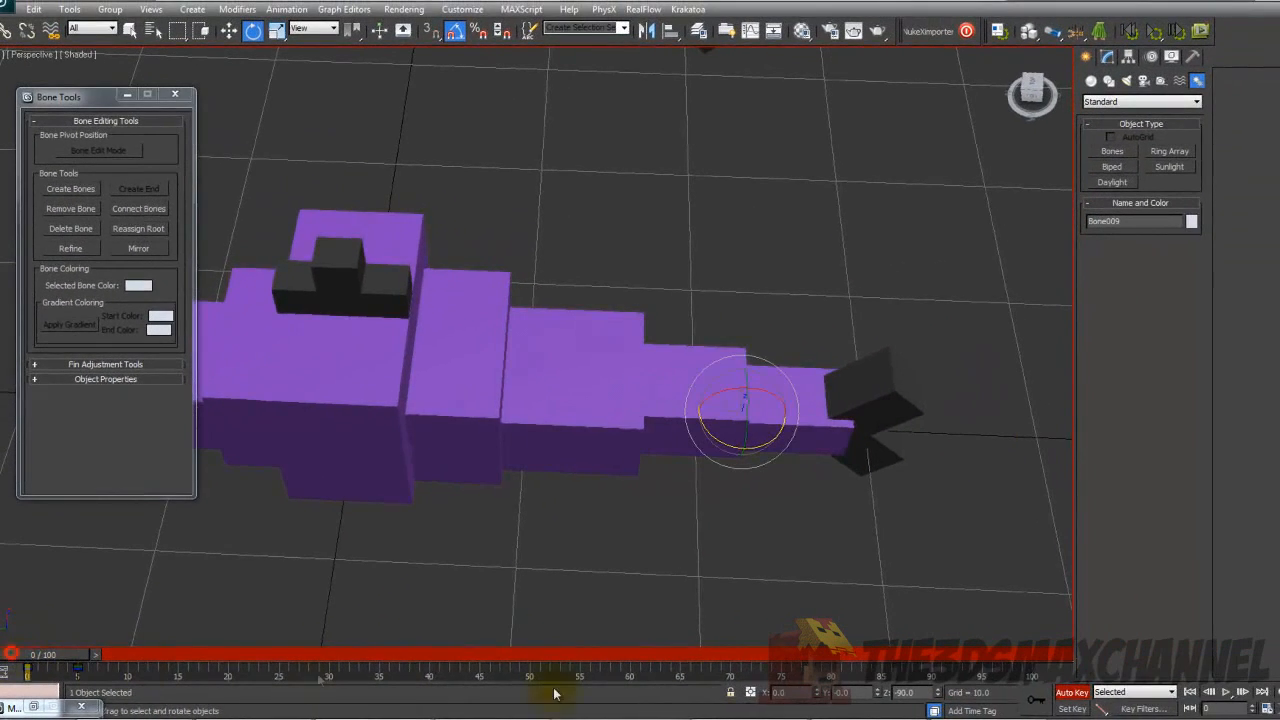
pyautogui.click(1228, 691)
pyautogui.click(1228, 692)
pyautogui.moveTo(80, 657); pyautogui.dragTo(4, 648)
pyautogui.press('e')
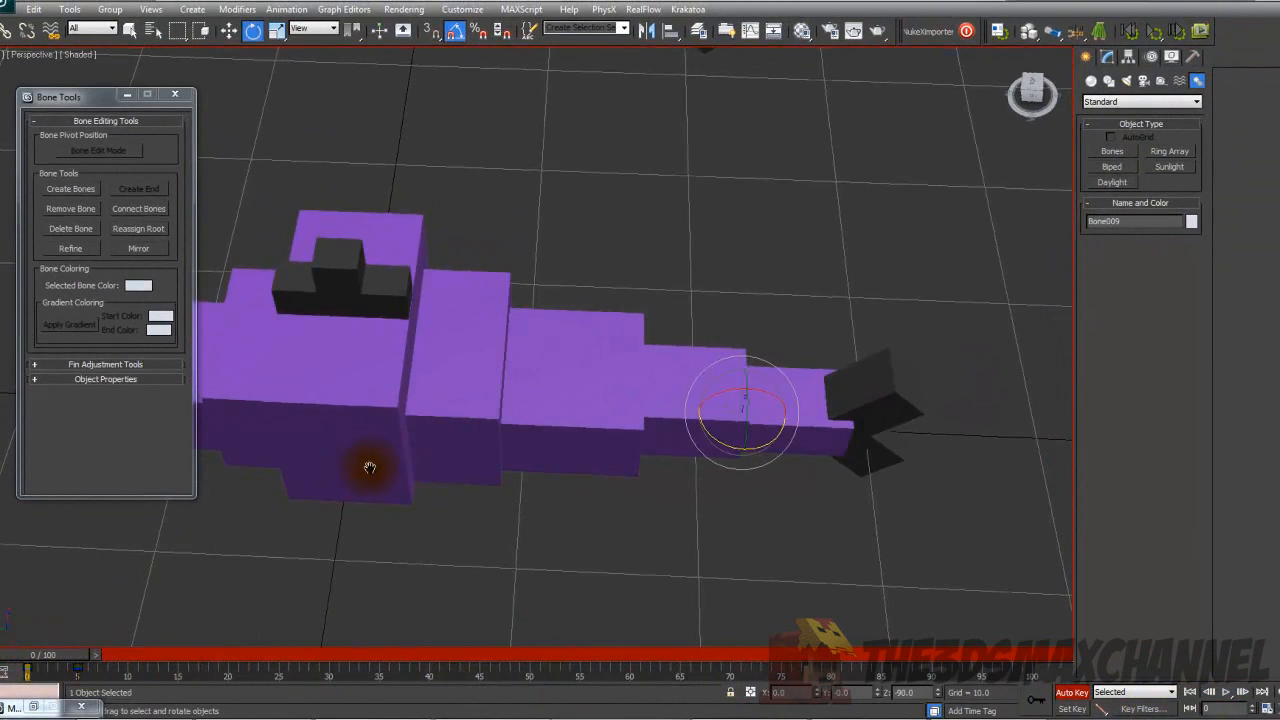
pyautogui.moveTo(369, 466); pyautogui.dragTo(380, 485, button='middle')
# Turn off Auto Key at frame 5 and select the tail box directly behind the large third box
pyautogui.moveTo(100, 660); pyautogui.dragTo(148, 660)
pyautogui.click(1070, 692)
pyautogui.click(466, 471)
pyautogui.keyDown('alt'); pyautogui.moveTo(466, 471); pyautogui.dragTo(431, 481, button='middle'); pyautogui.keyUp('alt')
pyautogui.scroll(-4, 431, 481)
pyautogui.scroll(4, 573, 441)
pyautogui.moveTo(529, 463); pyautogui.dragTo(671, 374, button='middle')
pyautogui.scroll(3, 648, 367)
pyautogui.scroll(-3, 546, 346)
pyautogui.keyDown('alt'); pyautogui.moveTo(651, 314); pyautogui.dragTo(667, 260, button='middle'); pyautogui.keyUp('alt')
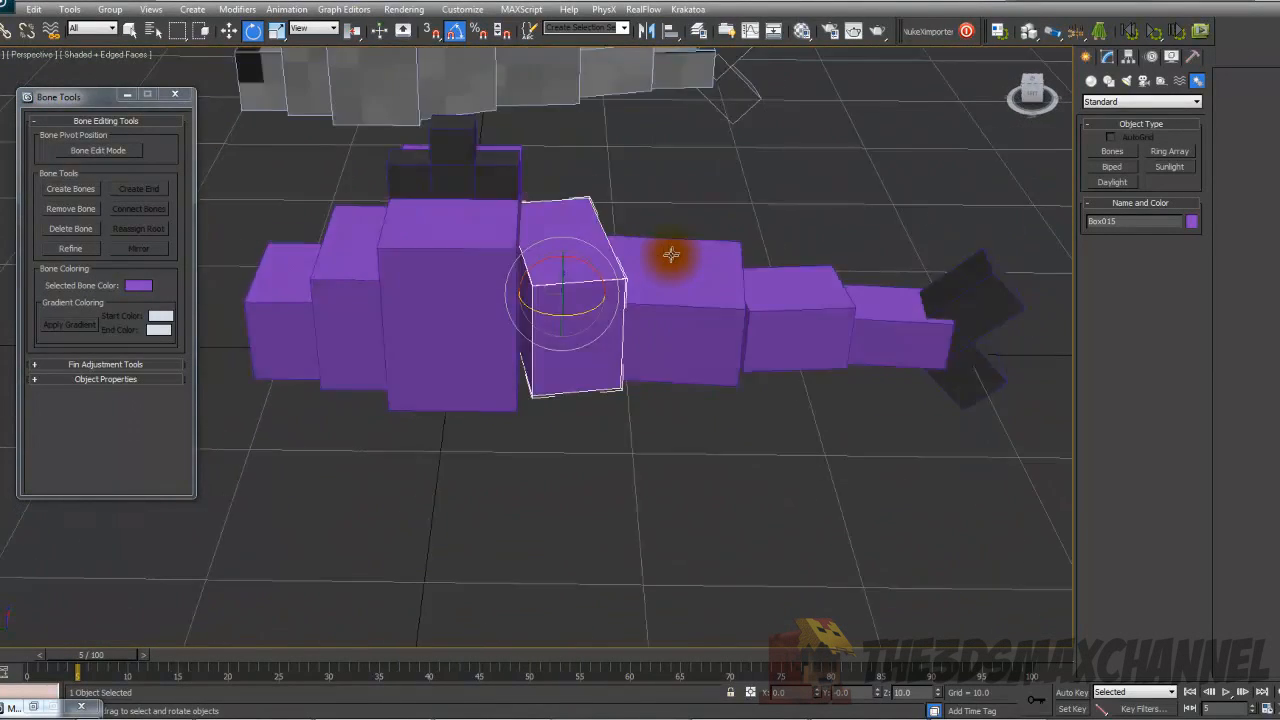
pyautogui.scroll(2, 665, 256)
pyautogui.press('F4')
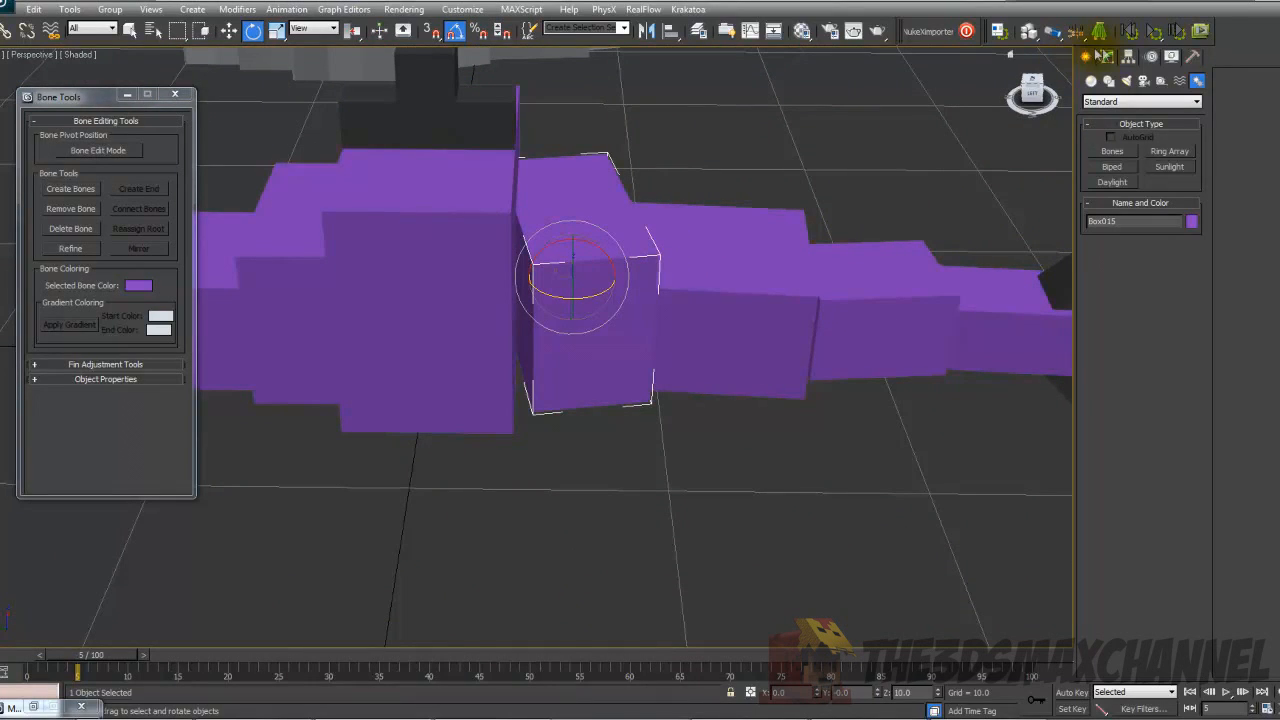
# Add the other three tail boxes to the selection and convert all four to Editable Poly
pyautogui.click(1108, 56)
pyautogui.keyDown('ctrl'); pyautogui.click(723, 301); pyautogui.keyUp('ctrl')
pyautogui.keyDown('ctrl'); pyautogui.click(895, 308); pyautogui.keyUp('ctrl')
pyautogui.keyDown('ctrl'); pyautogui.click(1021, 298); pyautogui.keyUp('ctrl')
pyautogui.moveTo(928, 293); pyautogui.dragTo(597, 272, button='middle')
pyautogui.rightClick(597, 272)
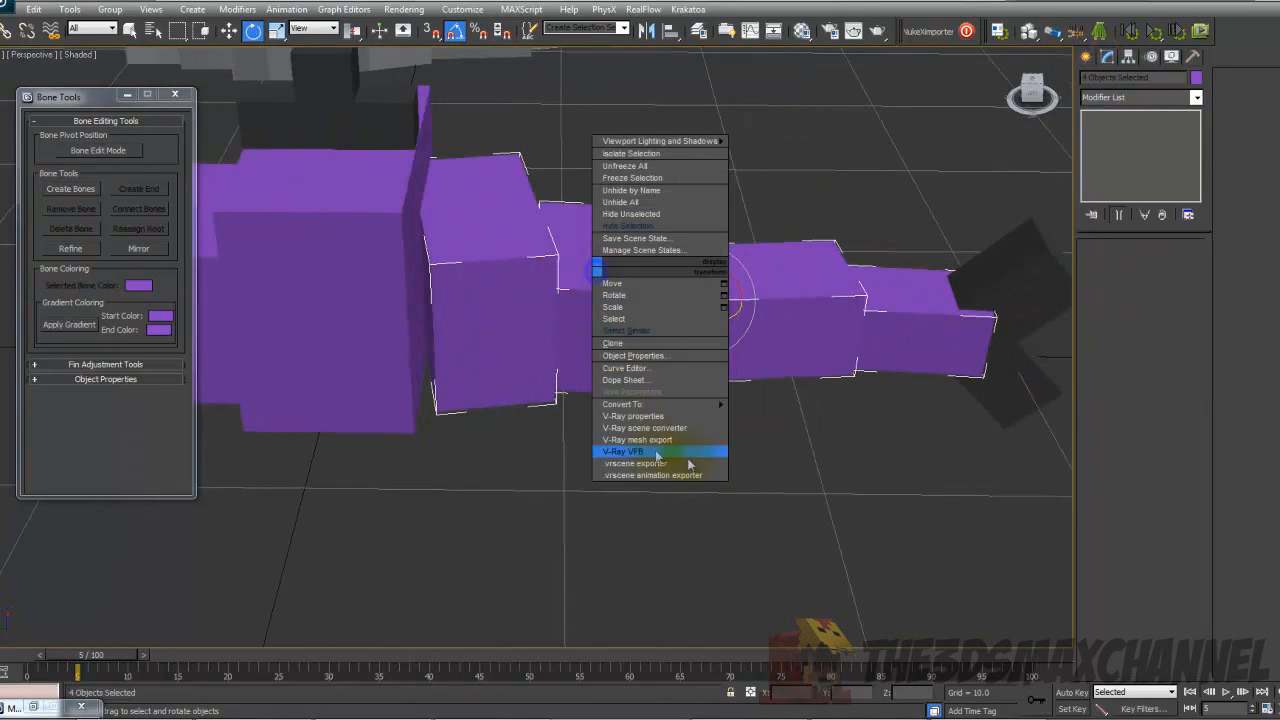
pyautogui.moveTo(717, 421)
pyautogui.click(773, 417)
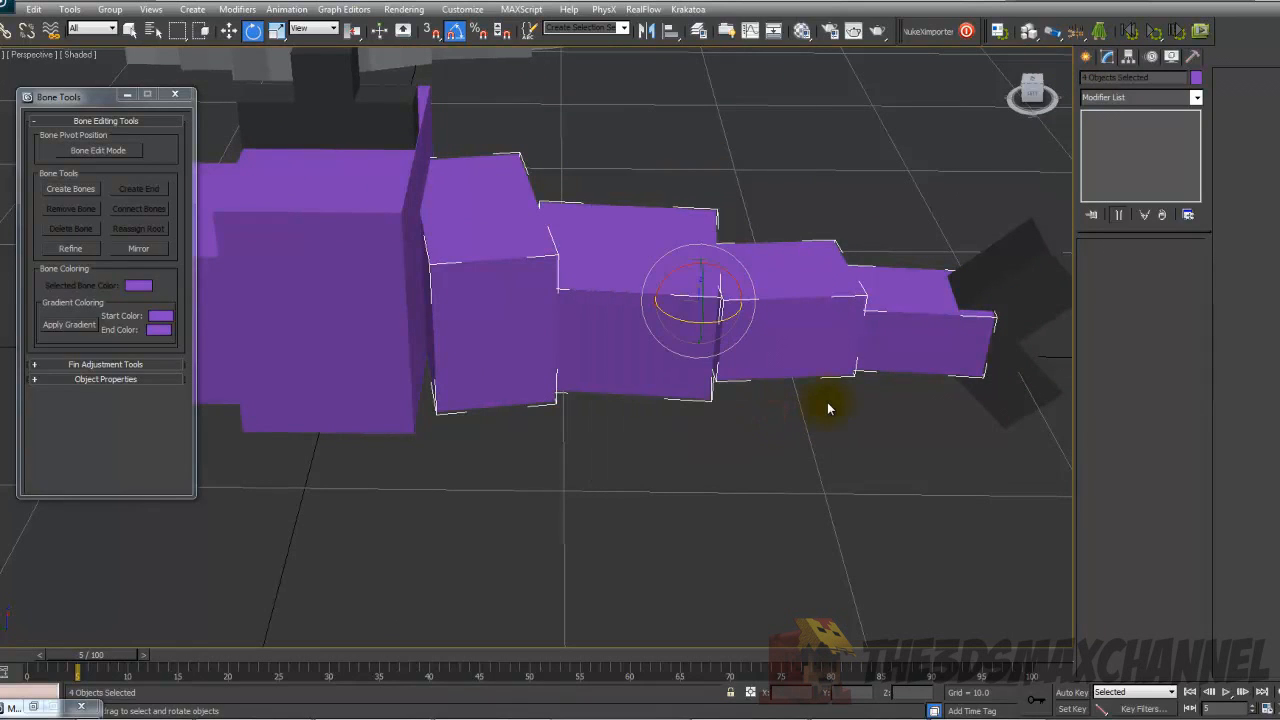
# Select the polygon of the first tail box that faces the large third box
pyautogui.click(509, 341)
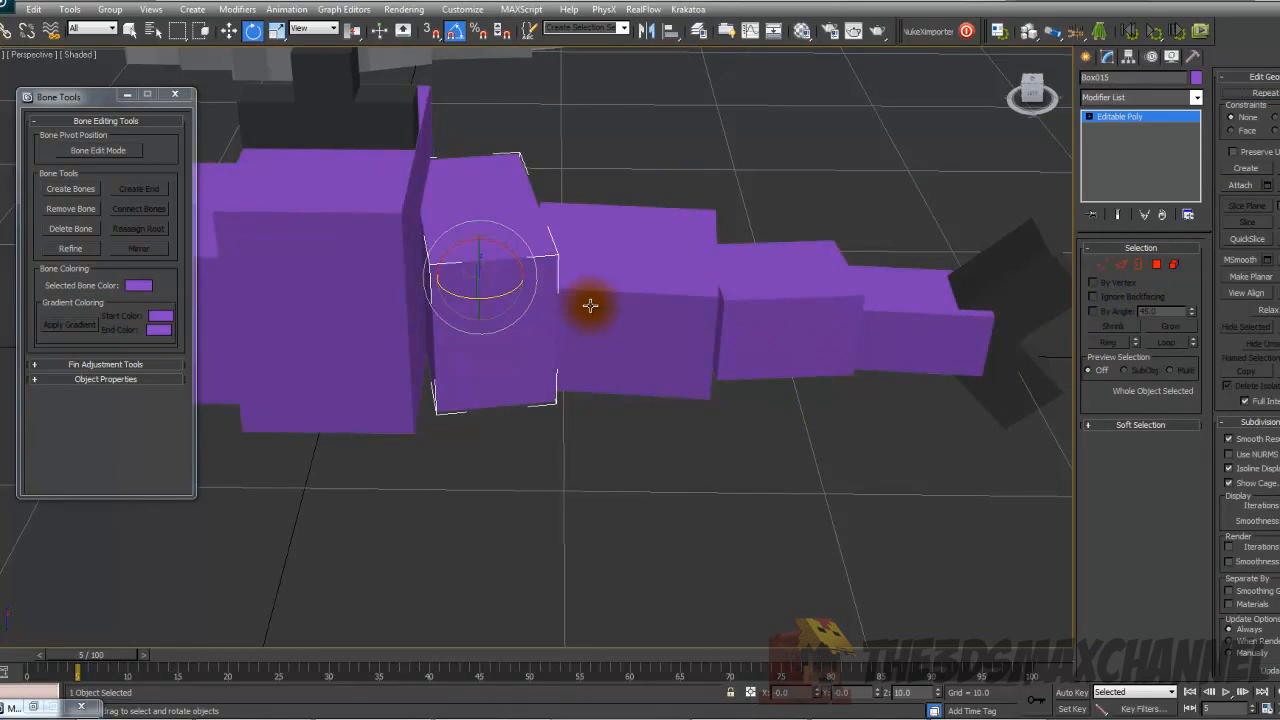
pyautogui.click(1157, 264)
pyautogui.click(474, 274)
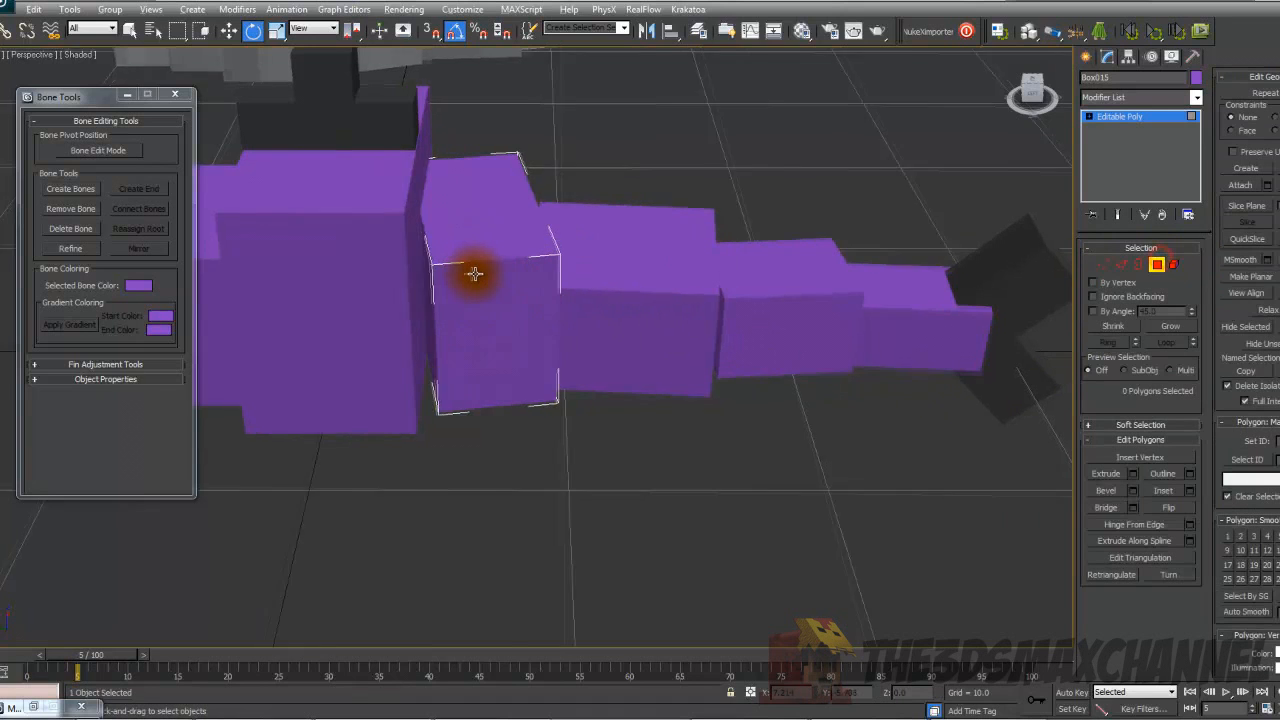
pyautogui.keyDown('alt'); pyautogui.moveTo(474, 274); pyautogui.dragTo(437, 274, button='middle'); pyautogui.keyUp('alt')
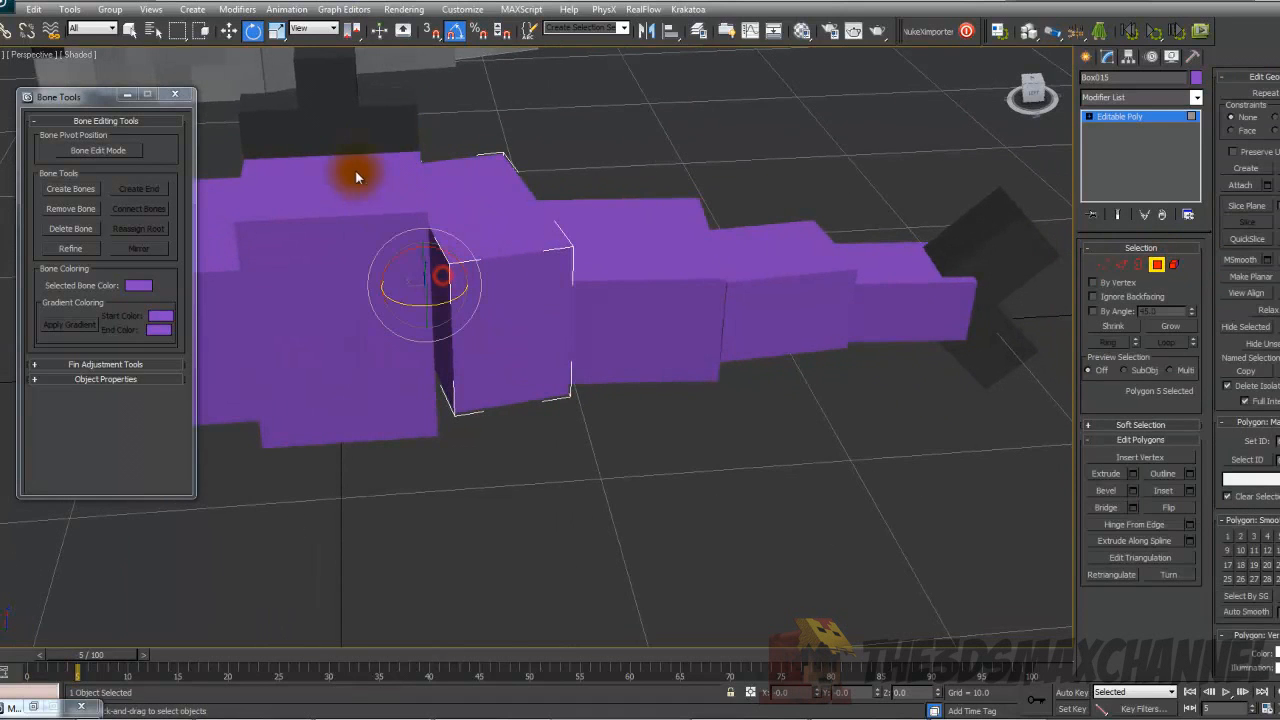
pyautogui.click(432, 300)
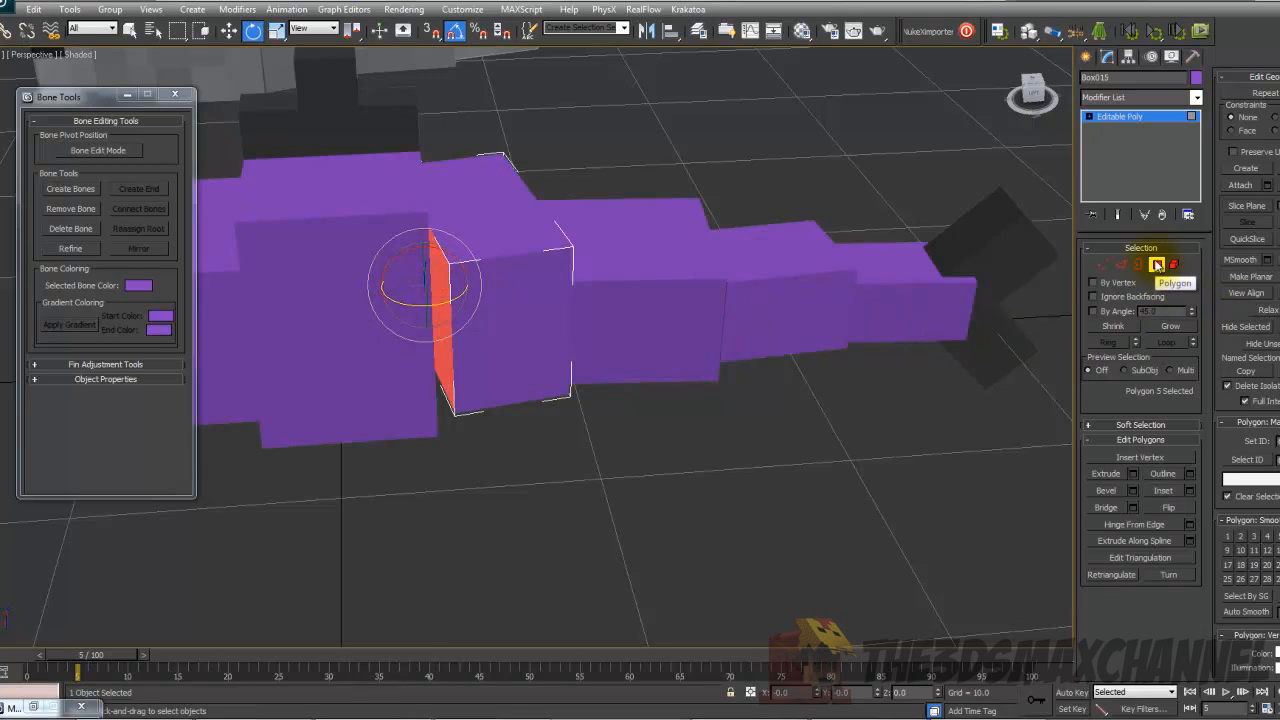
pyautogui.moveTo(488, 338); pyautogui.dragTo(528, 368, button='middle')
# Switch the Move coordinate system to Local and shift the selected polygon about 0.7 units along Z against the large box
pyautogui.click(230, 29)
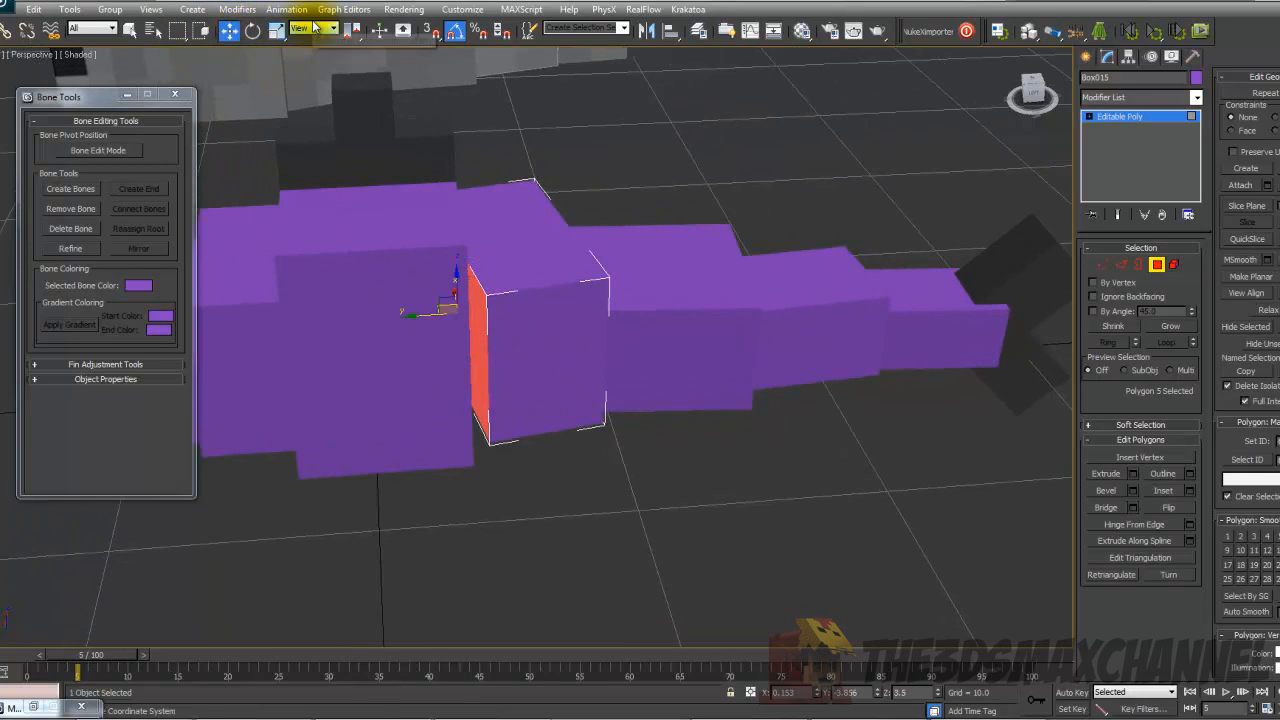
pyautogui.click(313, 28)
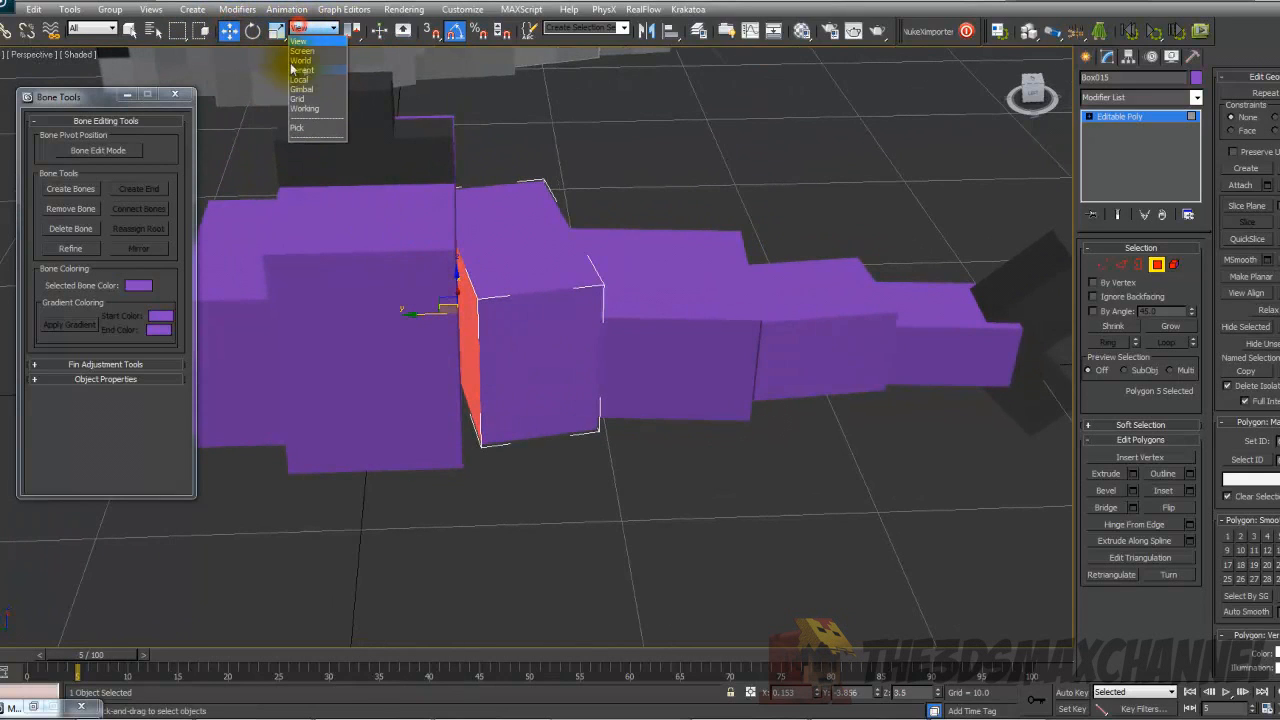
pyautogui.click(302, 80)
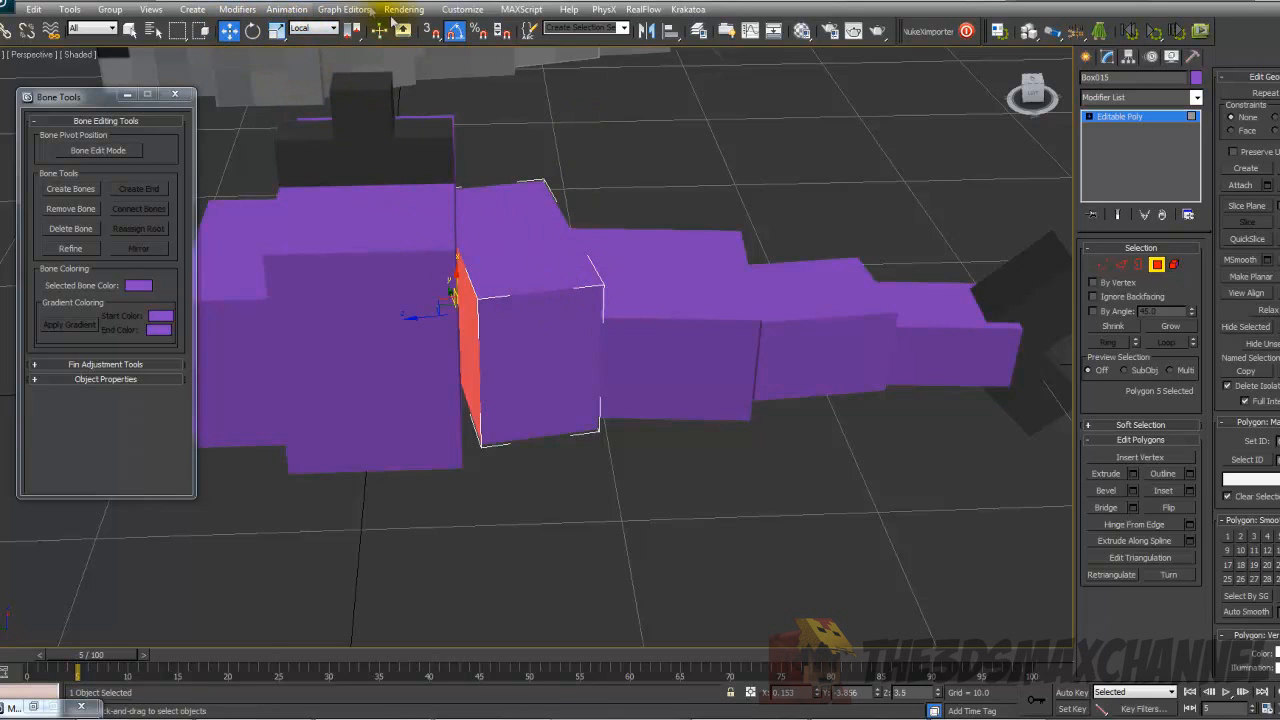
pyautogui.keyDown('alt'); pyautogui.moveTo(500, 143); pyautogui.dragTo(462, 213, button='middle'); pyautogui.keyUp('alt')
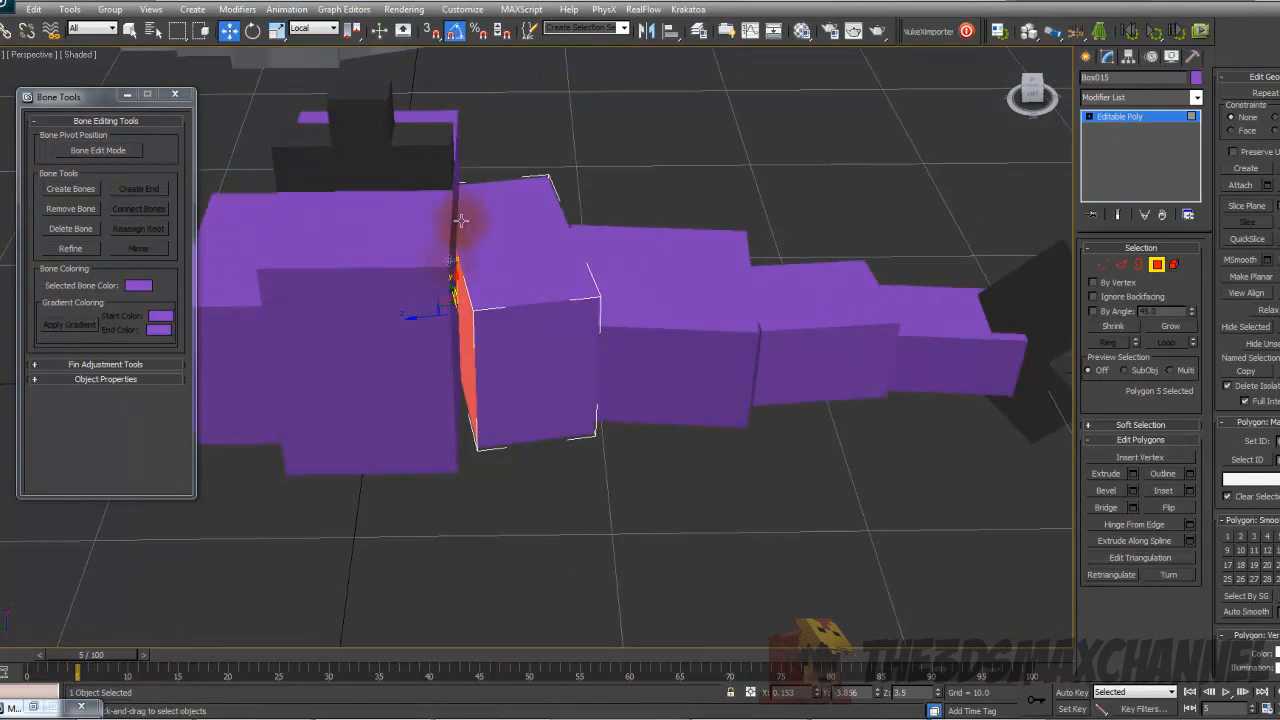
pyautogui.moveTo(425, 316); pyautogui.dragTo(418, 317)
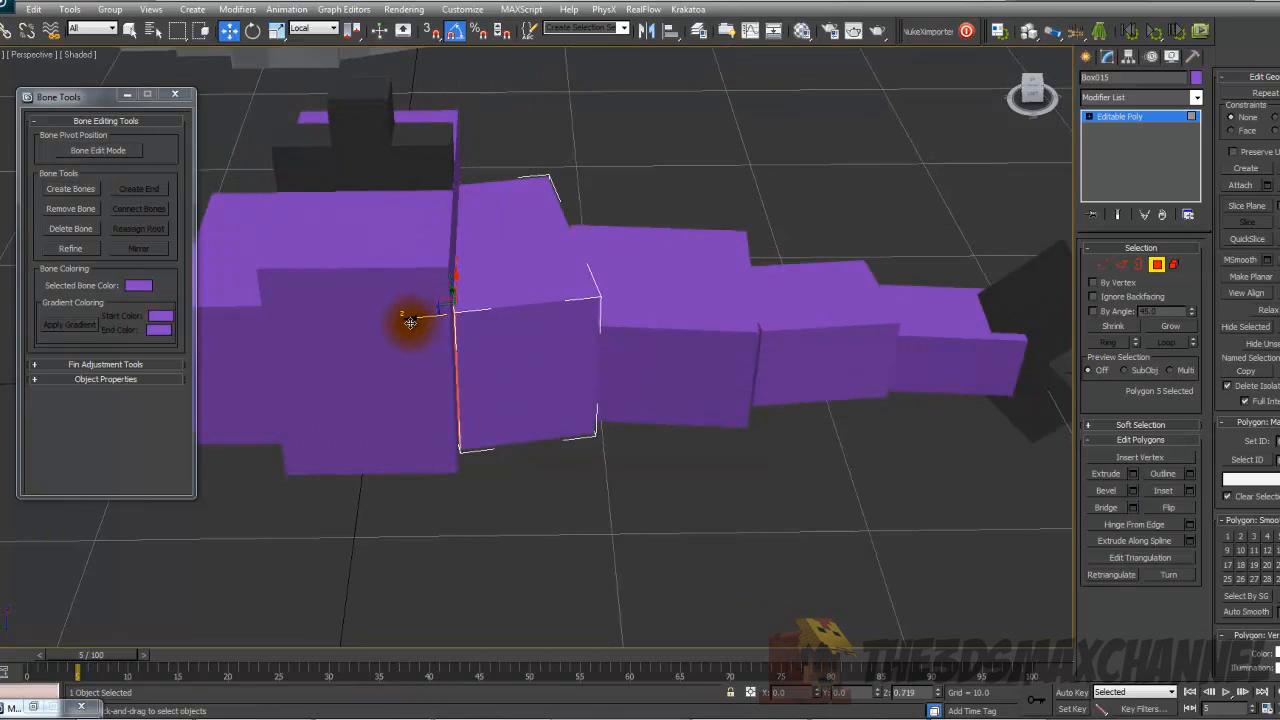
pyautogui.keyDown('alt'); pyautogui.moveTo(412, 320); pyautogui.dragTo(440, 320, button='middle'); pyautogui.keyUp('alt')
pyautogui.click(1157, 264)
# Move the front polygon of the second tail box along its local Z axis to close the gap to the first
pyautogui.click(643, 300)
pyautogui.keyDown('alt'); pyautogui.moveTo(643, 300); pyautogui.dragTo(407, 263, button='middle'); pyautogui.keyUp('alt')
pyautogui.scroll(3, 408, 264)
pyautogui.click(1156, 265)
pyautogui.click(772, 372)
pyautogui.moveTo(835, 370); pyautogui.dragTo(848, 372)
pyautogui.click(1155, 268)
# Extend the third tail box by moving its front polygon along local Z against the second tail box
pyautogui.click(469, 298)
pyautogui.keyDown('alt'); pyautogui.moveTo(469, 298); pyautogui.dragTo(749, 287, button='middle'); pyautogui.keyUp('alt')
pyautogui.moveTo(437, 233); pyautogui.dragTo(523, 226, button='middle')
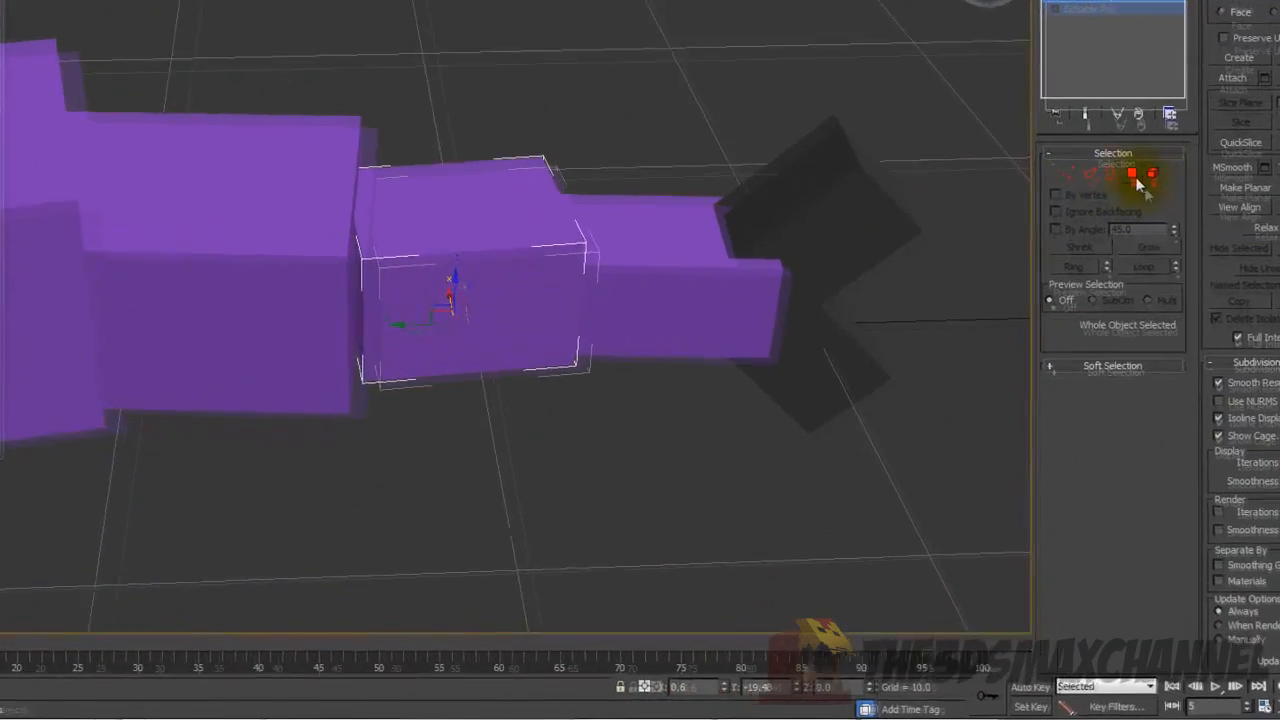
pyautogui.click(1157, 266)
pyautogui.click(234, 213)
pyautogui.keyDown('alt'); pyautogui.moveTo(268, 194); pyautogui.dragTo(263, 171, button='middle'); pyautogui.keyUp('alt')
pyautogui.moveTo(185, 216); pyautogui.dragTo(175, 217)
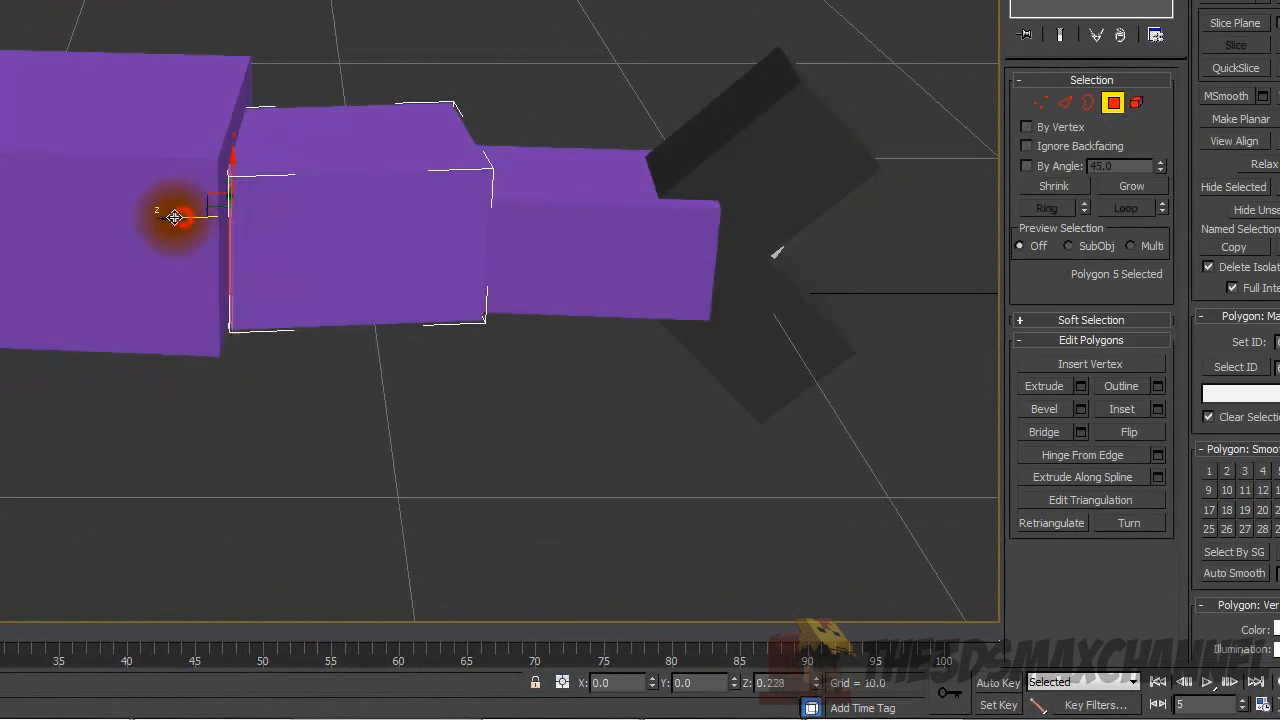
pyautogui.click(1136, 102)
pyautogui.click(565, 185)
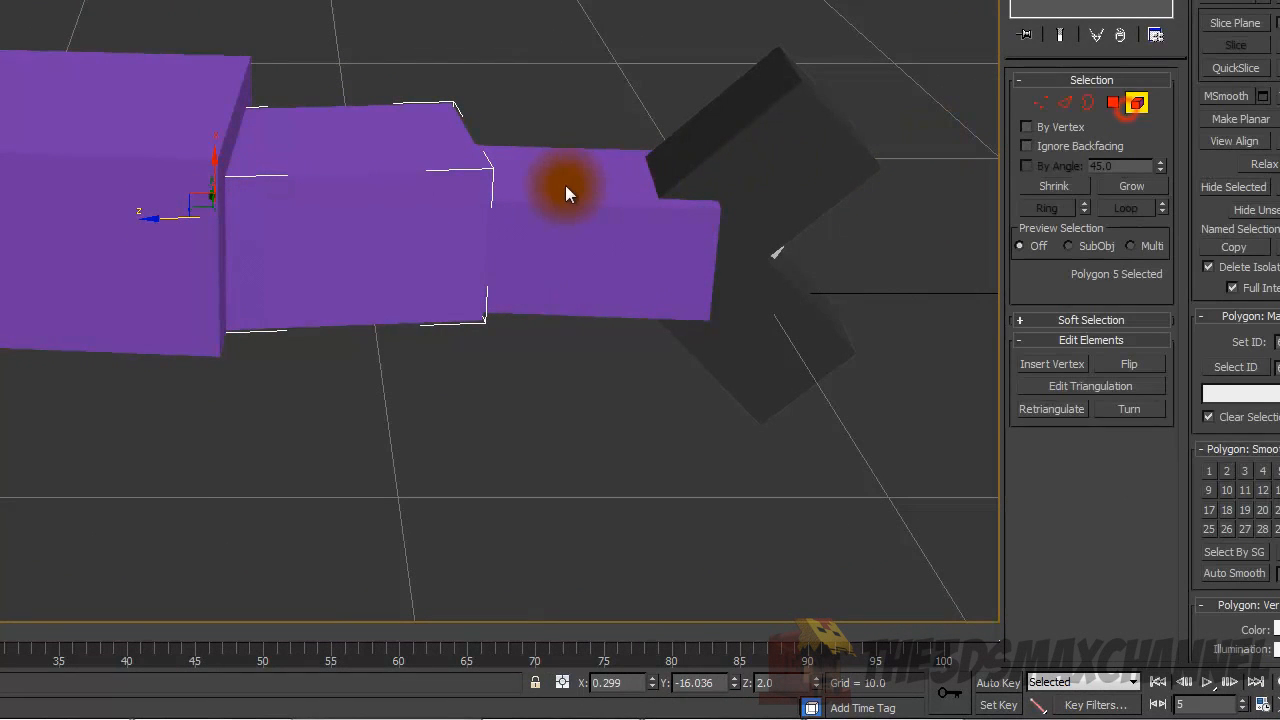
pyautogui.click(1146, 105)
# Extend the last tail box by moving its front polygon about 0.5 units along local Z against the third
pyautogui.keyDown('alt'); pyautogui.moveTo(635, 155); pyautogui.dragTo(240, 160, button='middle'); pyautogui.keyUp('alt')
pyautogui.click(136, 204)
pyautogui.click(1113, 102)
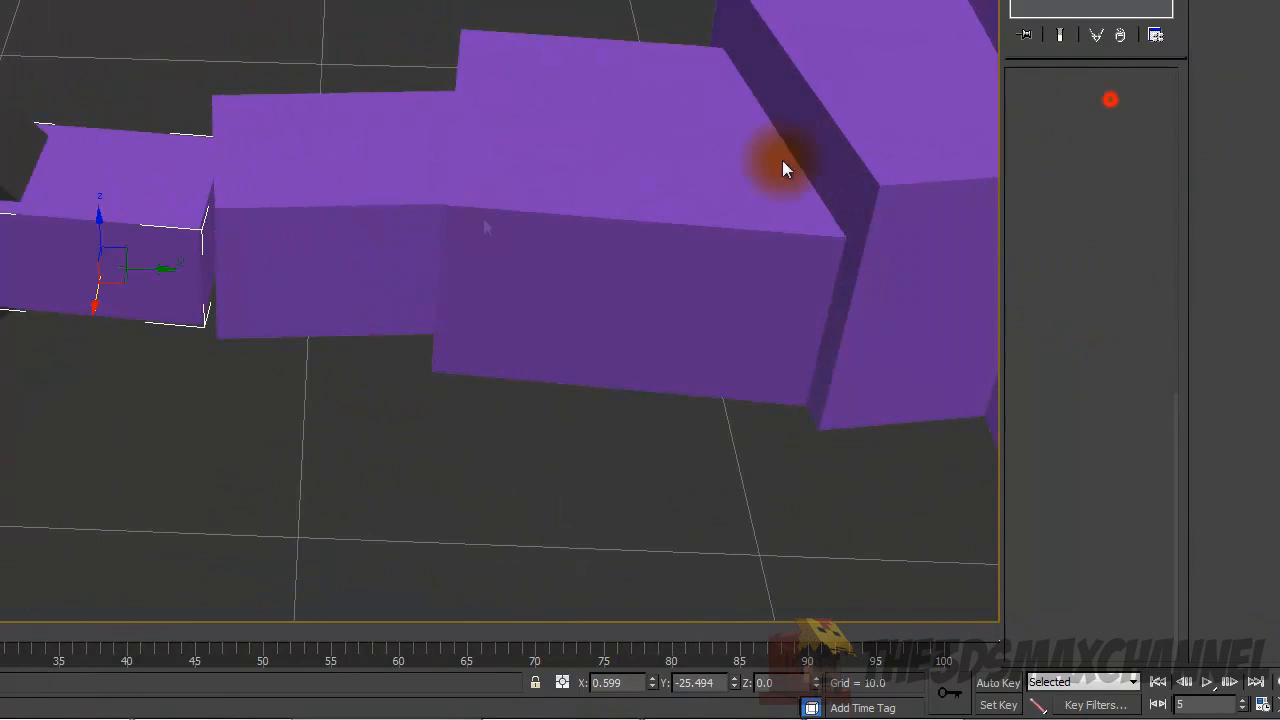
pyautogui.click(205, 228)
pyautogui.moveTo(192, 228); pyautogui.dragTo(264, 237)
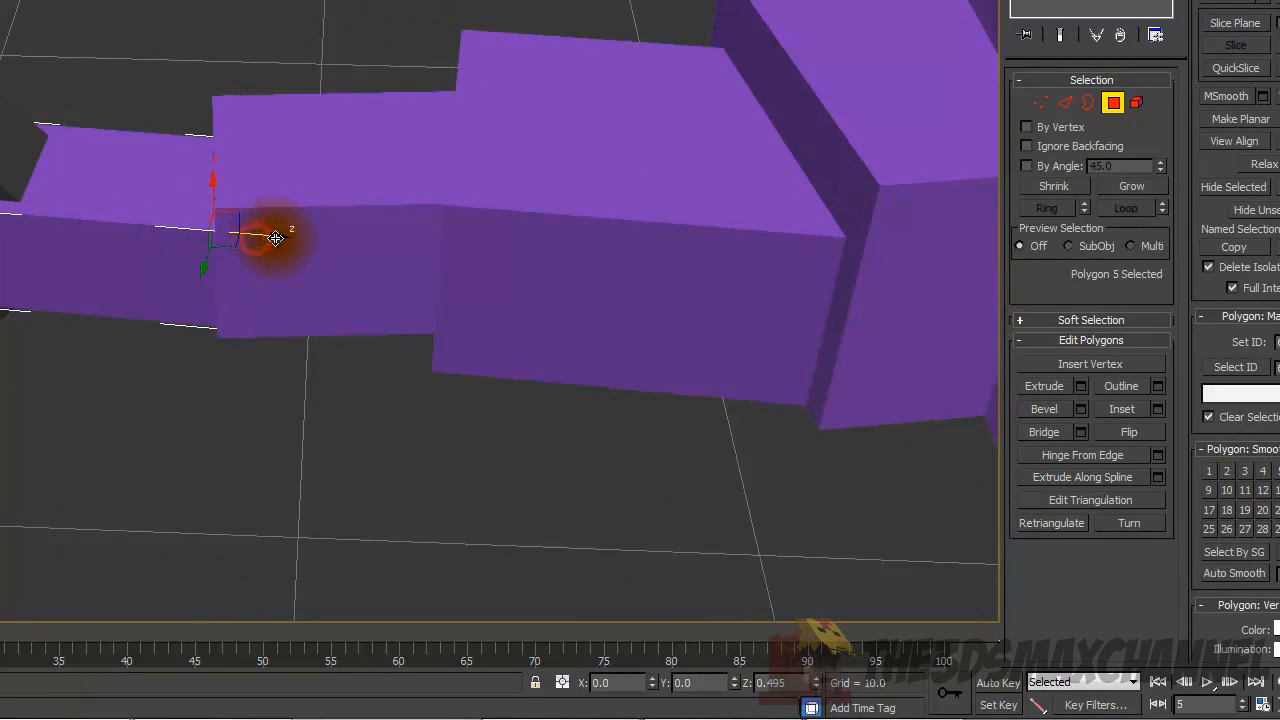
pyautogui.click(1113, 102)
pyautogui.keyDown('alt'); pyautogui.moveTo(482, 82); pyautogui.dragTo(659, 100, button='middle'); pyautogui.keyUp('alt')
pyautogui.moveTo(659, 100); pyautogui.dragTo(444, 76, button='middle')
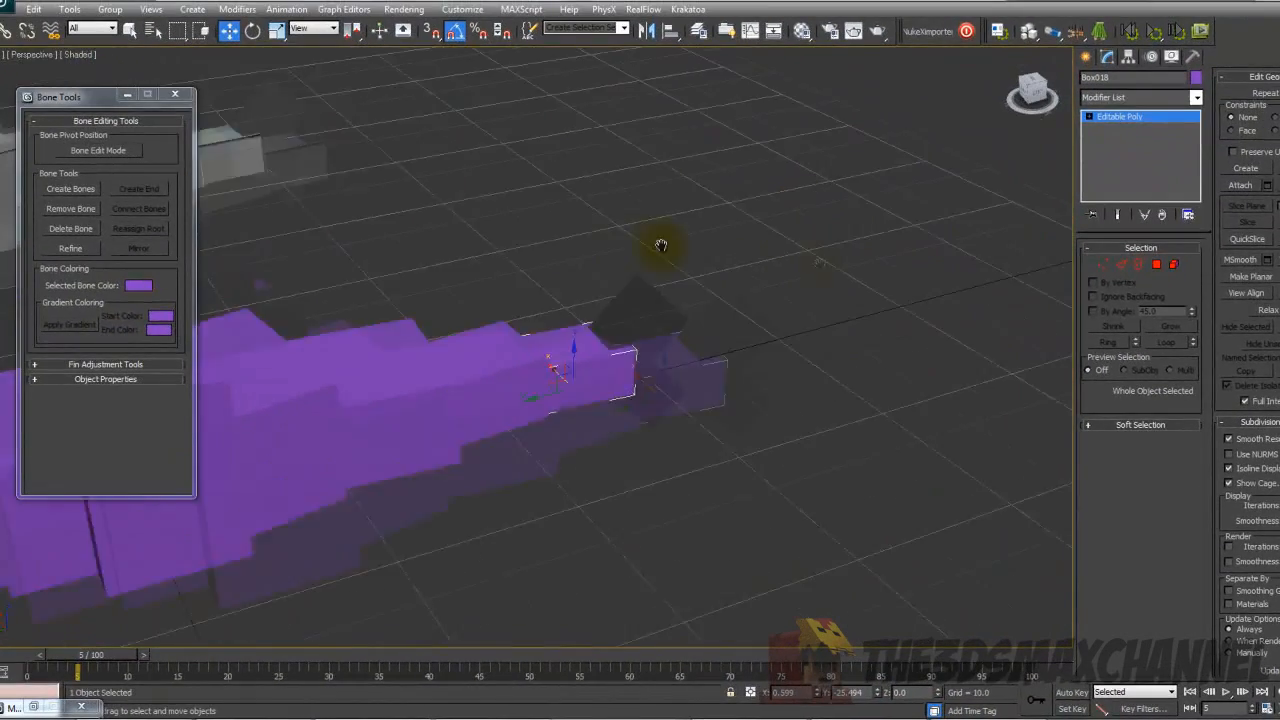
# Scrub to frame 0 and play the animation to check the tail bend with the extended boxes
pyautogui.moveTo(661, 245); pyautogui.dragTo(700, 335, button='middle')
pyautogui.scroll(-4, 826, 280)
pyautogui.moveTo(95, 654); pyautogui.dragTo(15, 665)
pyautogui.press('w')
pyautogui.keyDown('alt'); pyautogui.moveTo(488, 385); pyautogui.dragTo(506, 449, button='middle'); pyautogui.keyUp('alt')
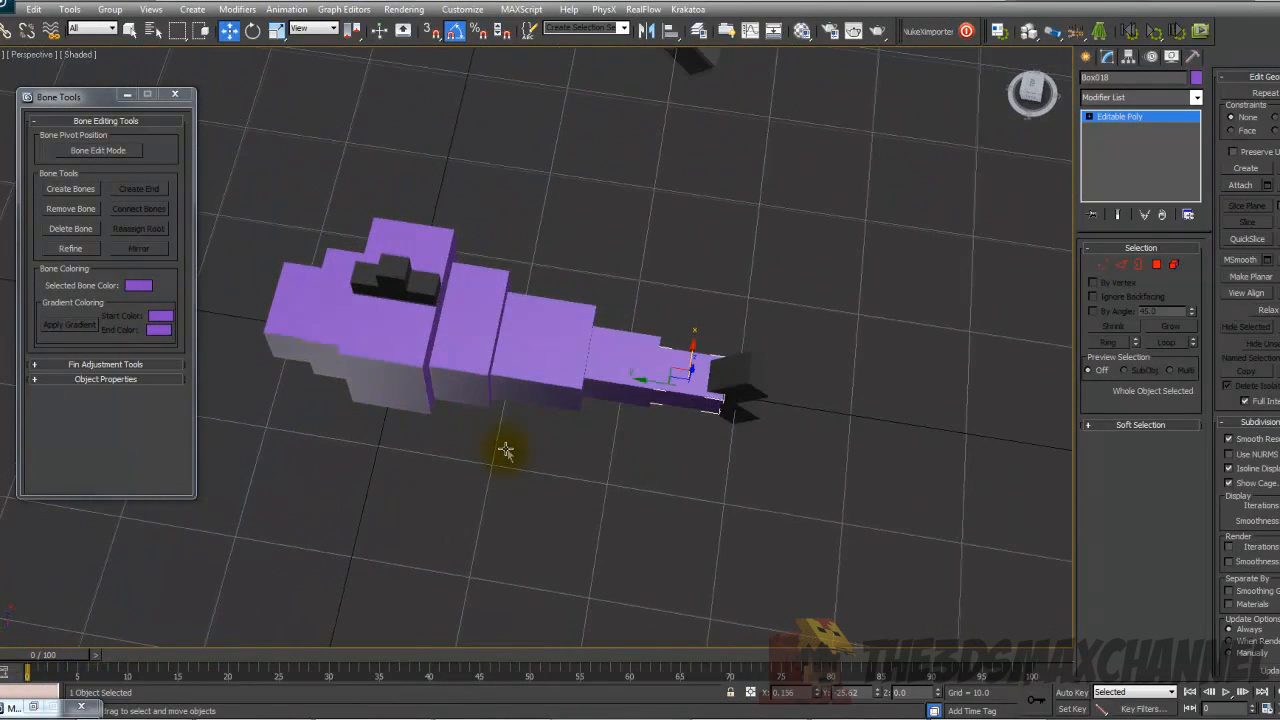
pyautogui.click(1225, 694)
pyautogui.click(1225, 694)
pyautogui.click(12, 653)
# In wireframe display, select all similar bones from the purple creature's first bone, then exclude the grey creature's bones from the selection
pyautogui.scroll(3, 375, 480)
pyautogui.moveTo(374, 474)
pyautogui.keyDown('alt'); pyautogui.mouseDown(button='middle')
pyautogui.moveTo(386, 400)
pyautogui.moveTo(455, 360)
pyautogui.mouseUp(button='middle'); pyautogui.keyUp('alt')
pyautogui.press('F3')
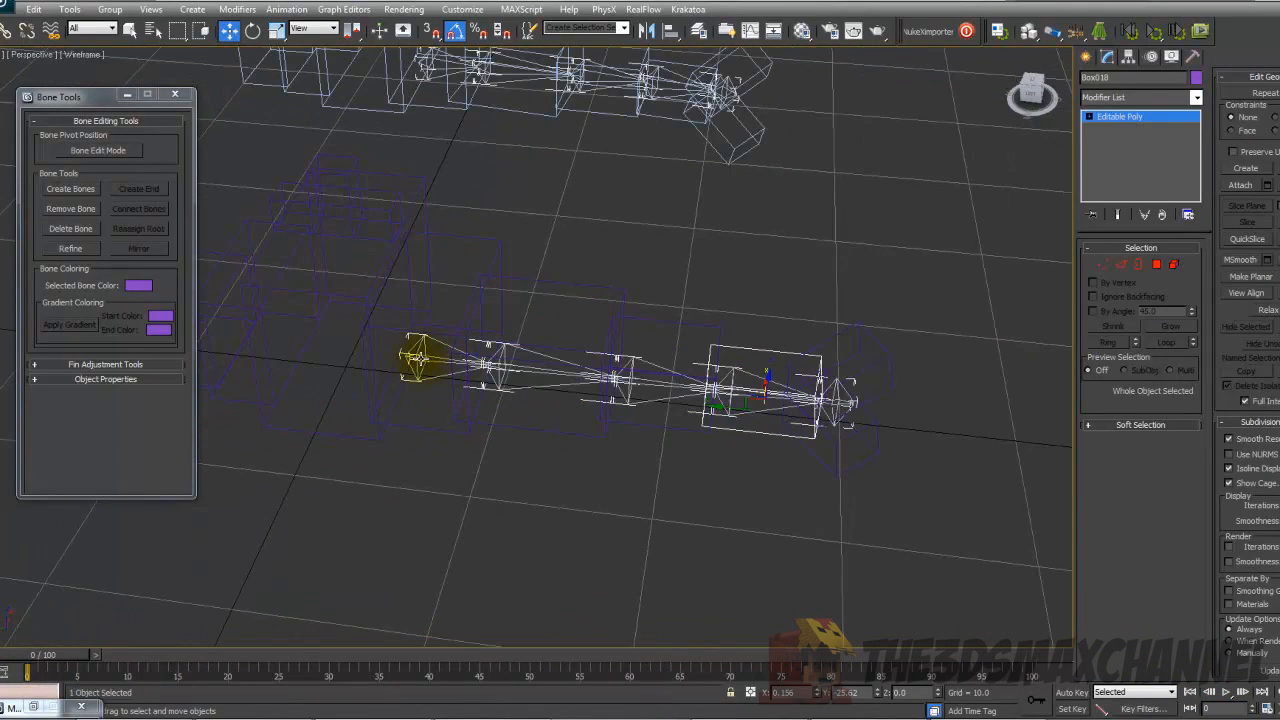
pyautogui.doubleClick(420, 358)
pyautogui.click(412, 366)
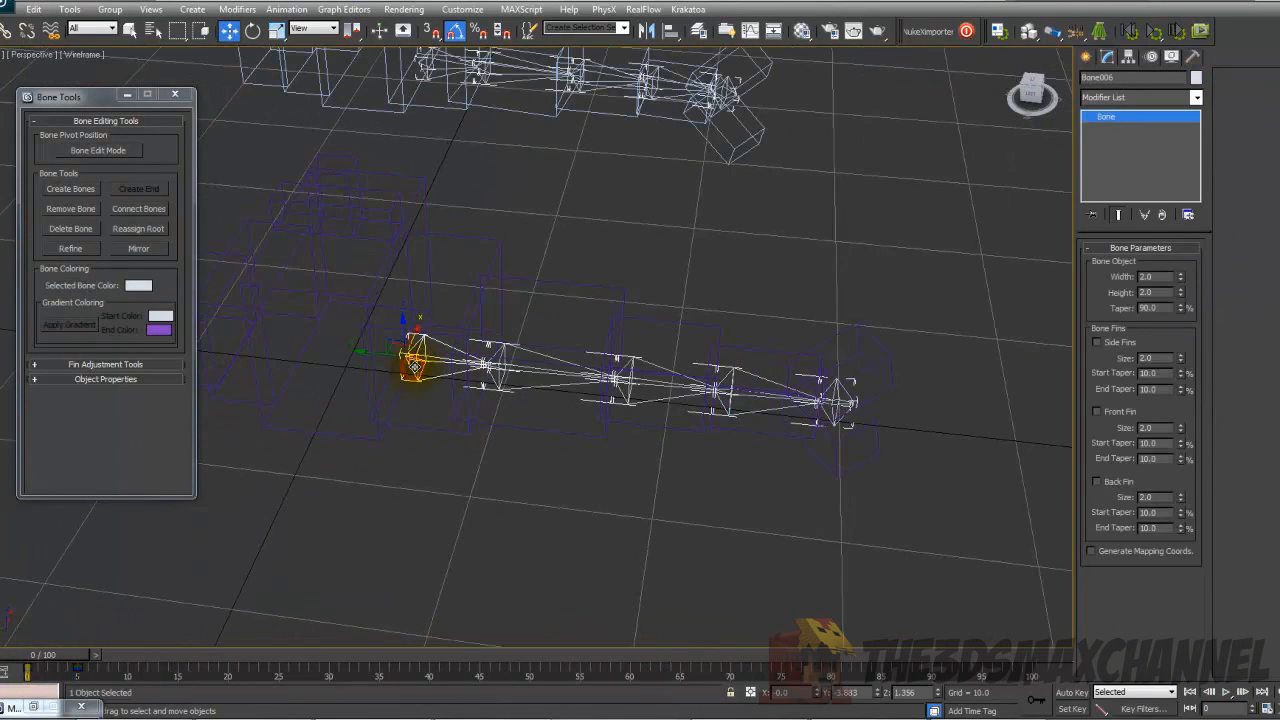
pyautogui.rightClick(415, 370)
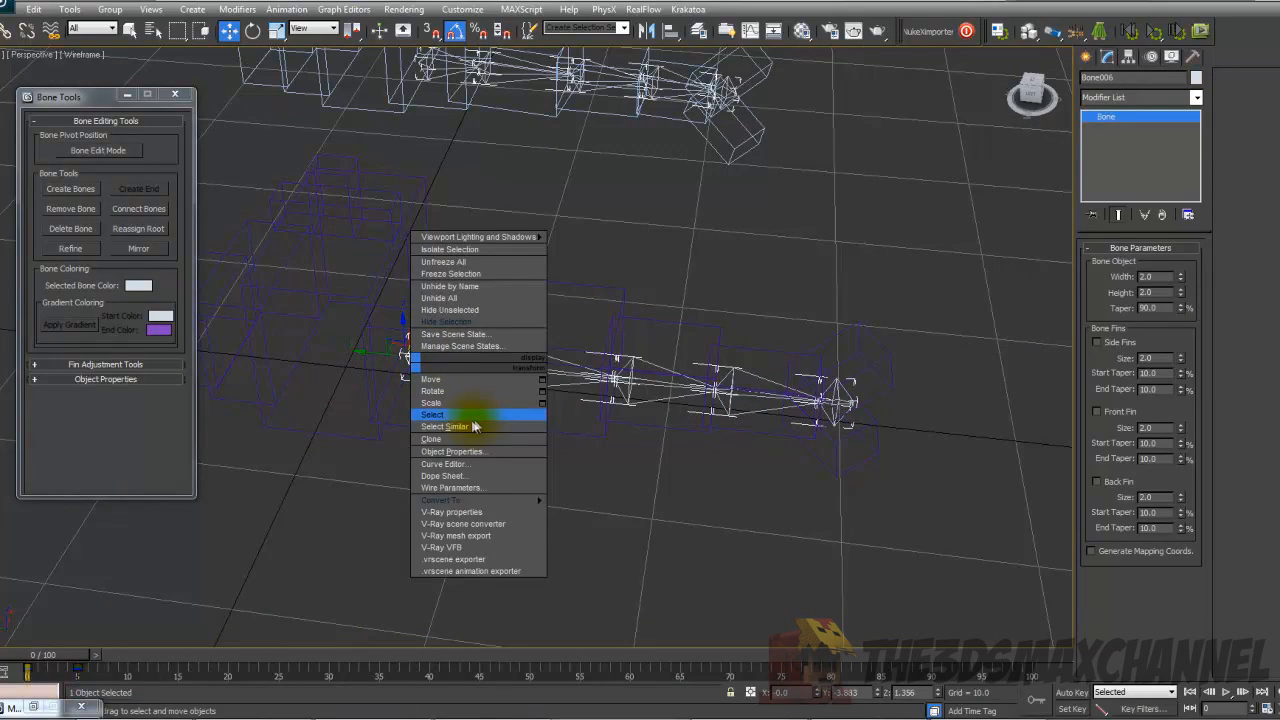
pyautogui.click(468, 426)
pyautogui.keyDown('alt'); pyautogui.moveTo(466, 423); pyautogui.dragTo(547, 217, button='middle'); pyautogui.keyUp('alt')
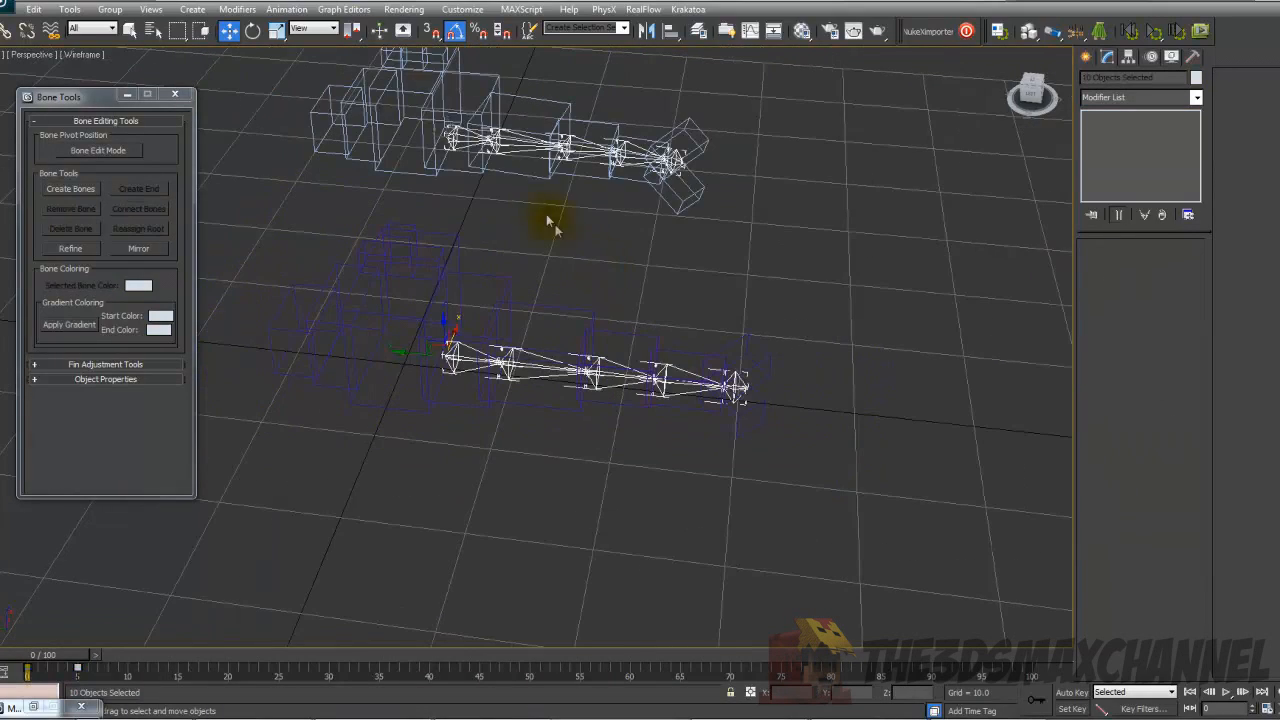
pyautogui.keyDown('alt'); pyautogui.moveTo(290, 57); pyautogui.dragTo(745, 198); pyautogui.keyUp('alt')
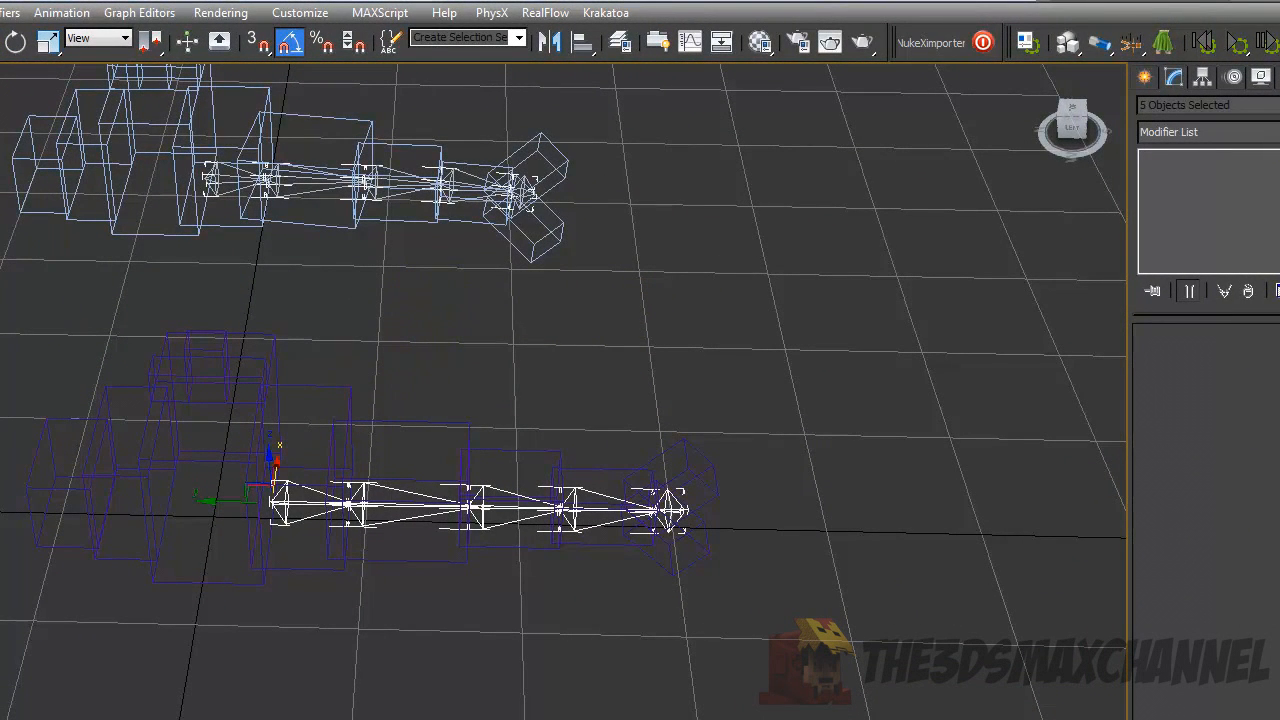
# Open the Curve Editor for the selected bones and frame their position curves around the first keys
pyautogui.click(113, 12)
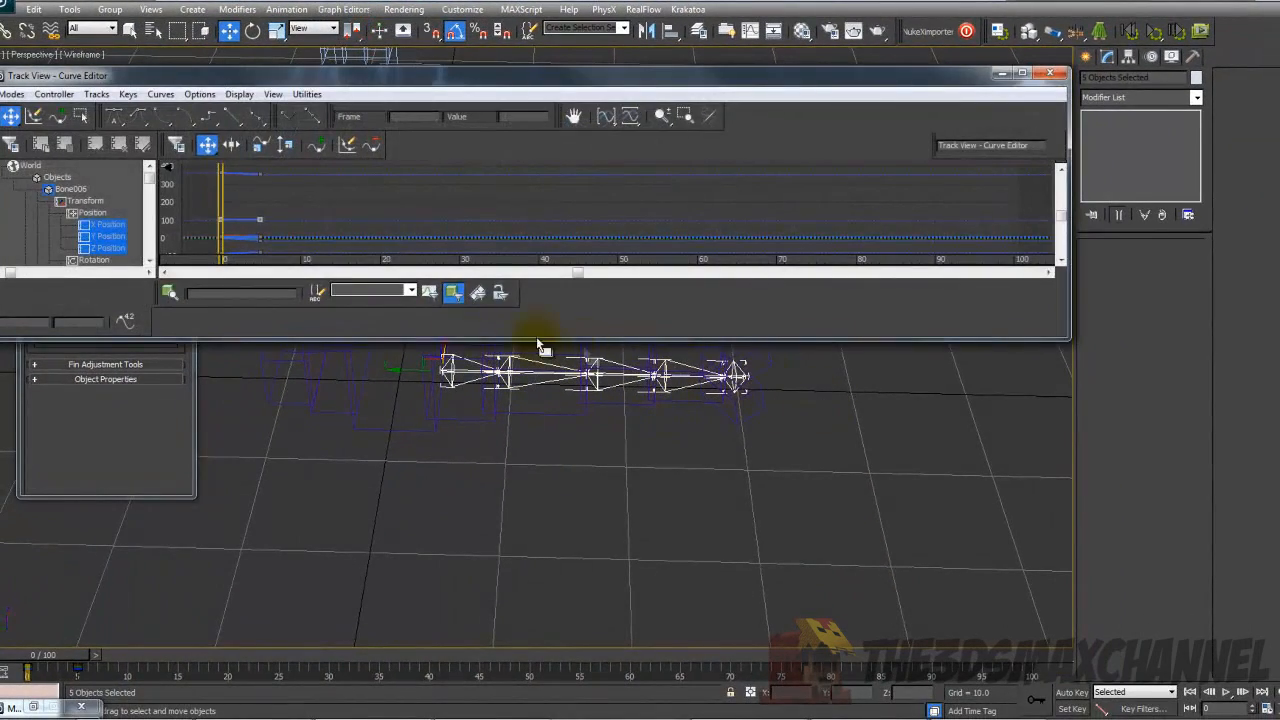
pyautogui.scroll(-1, 402, 209)
pyautogui.moveTo(322, 209)
pyautogui.mouseDown(button='middle')
pyautogui.moveTo(402, 212)
pyautogui.moveTo(383, 184)
pyautogui.moveTo(370, 217)
pyautogui.moveTo(390, 193)
pyautogui.moveTo(386, 217)
pyautogui.mouseUp(button='middle')
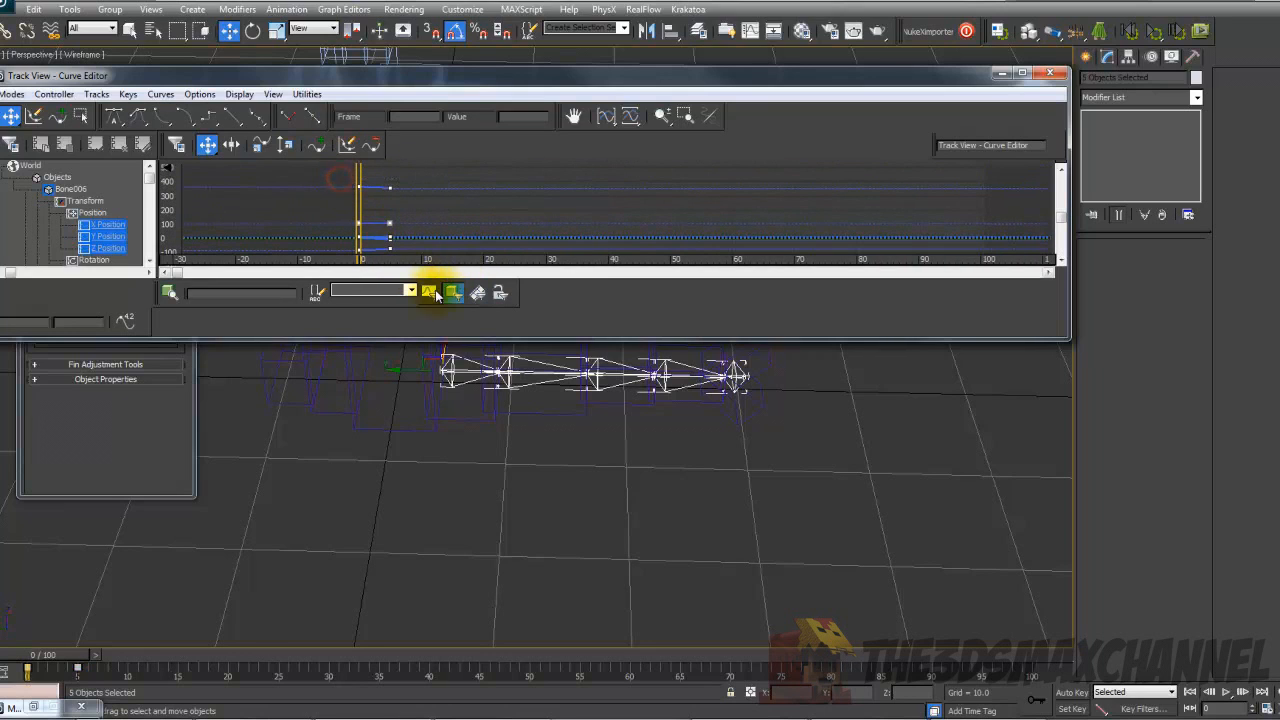
pyautogui.scroll(4, 388, 221)
pyautogui.scroll(-4, 357, 215)
pyautogui.scroll(-1, 357, 217)
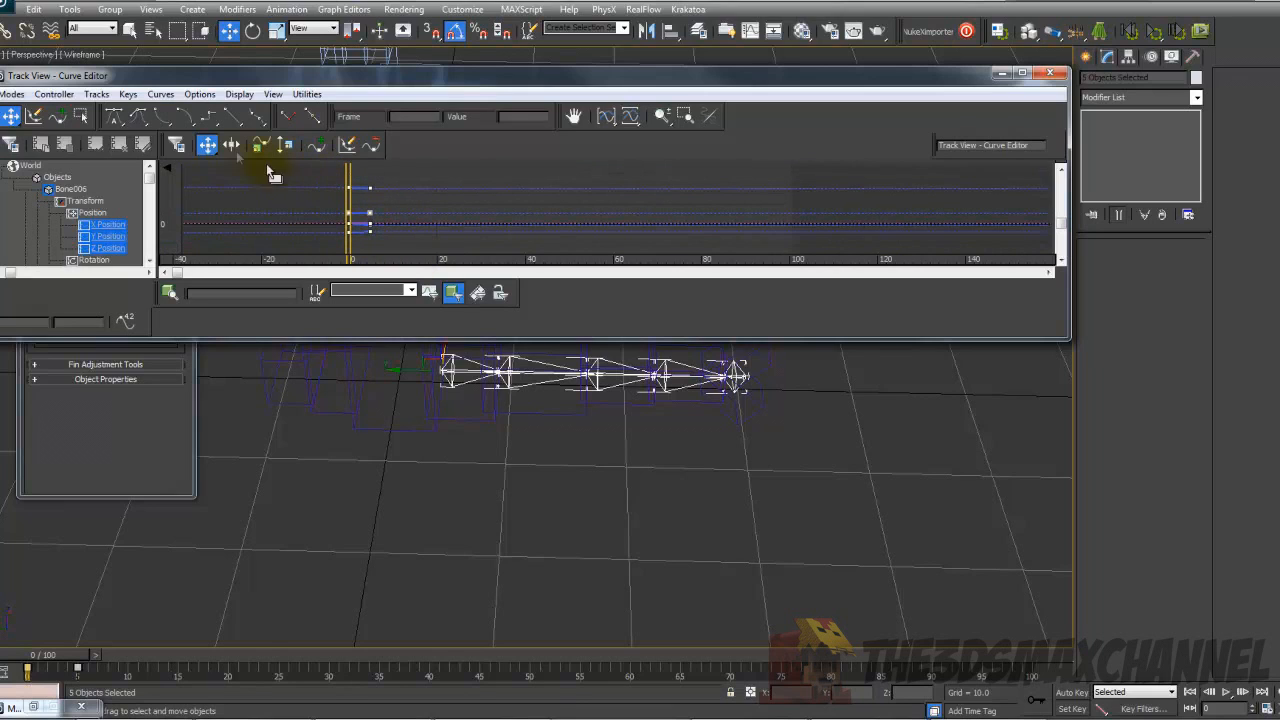
# Set the bones' out-of-range type to Ping Pong before and after the keys, then minimize the Curve Editor
pyautogui.click(51, 95)
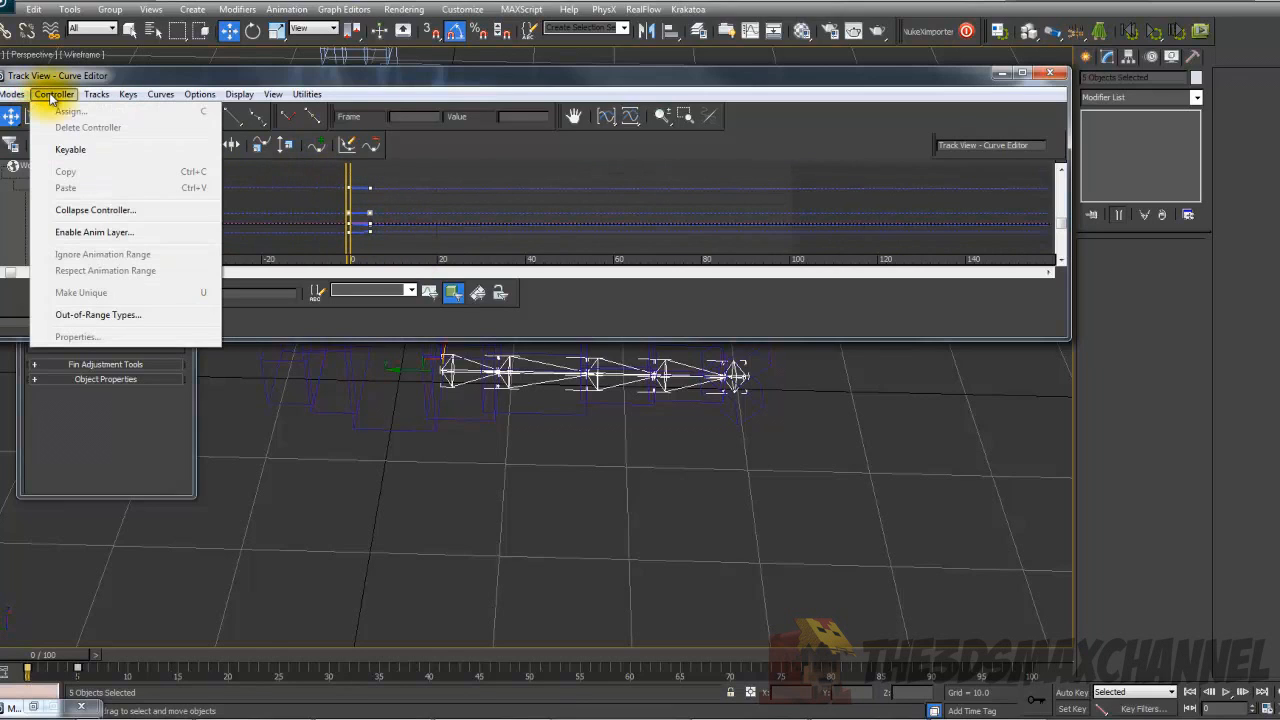
pyautogui.click(51, 95)
pyautogui.click(58, 95)
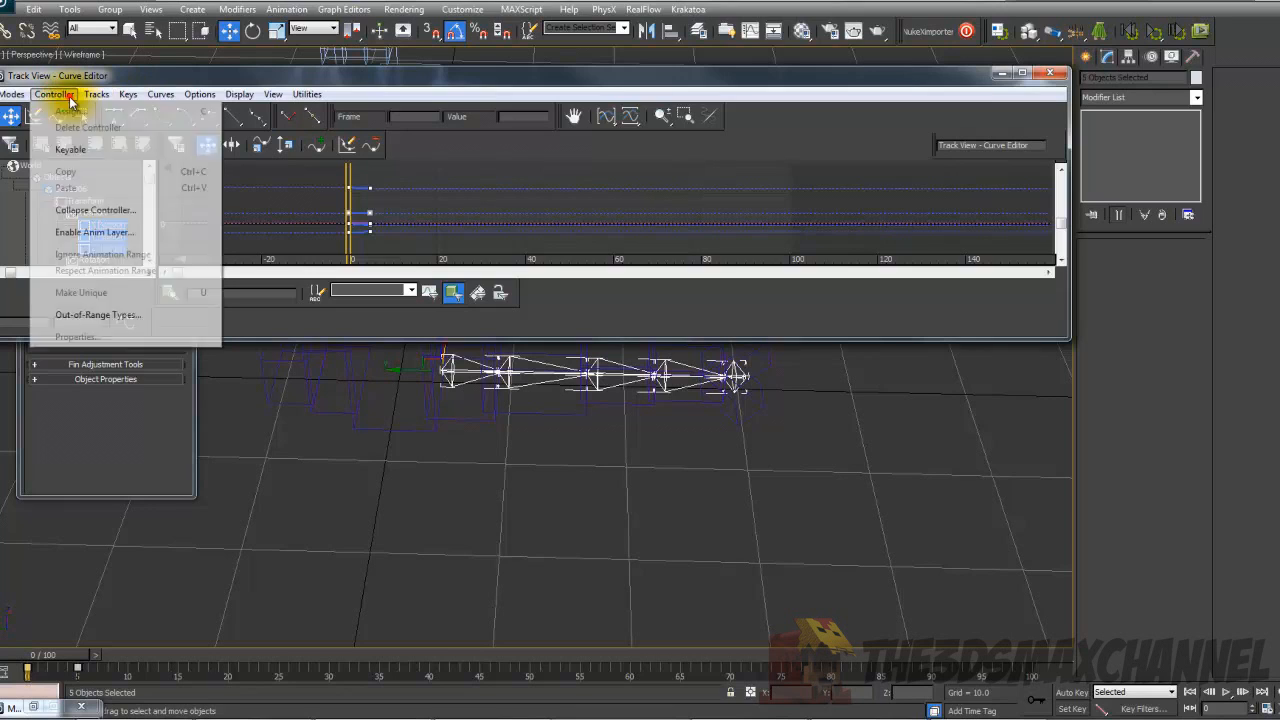
pyautogui.click(110, 316)
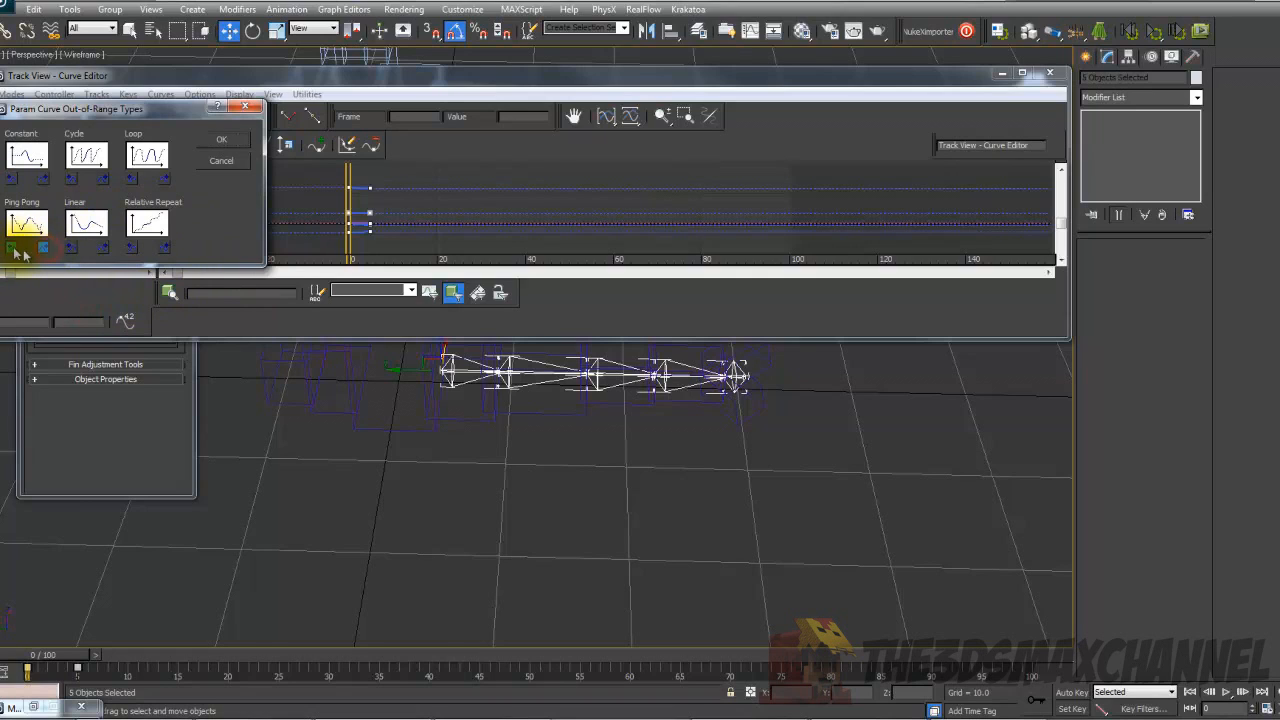
pyautogui.click(224, 141)
pyautogui.click(1002, 75)
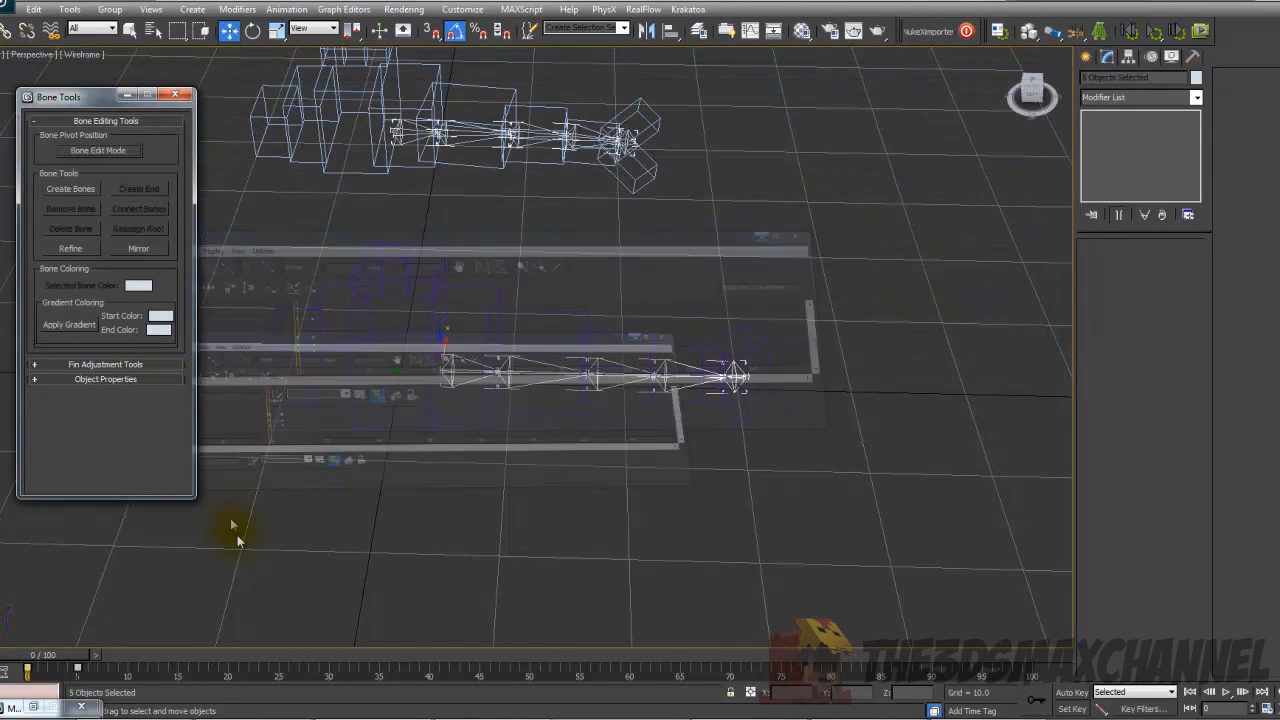
# Return to shaded display and play and scrub the timeline to examine the repeating tail motion
pyautogui.press('F3')
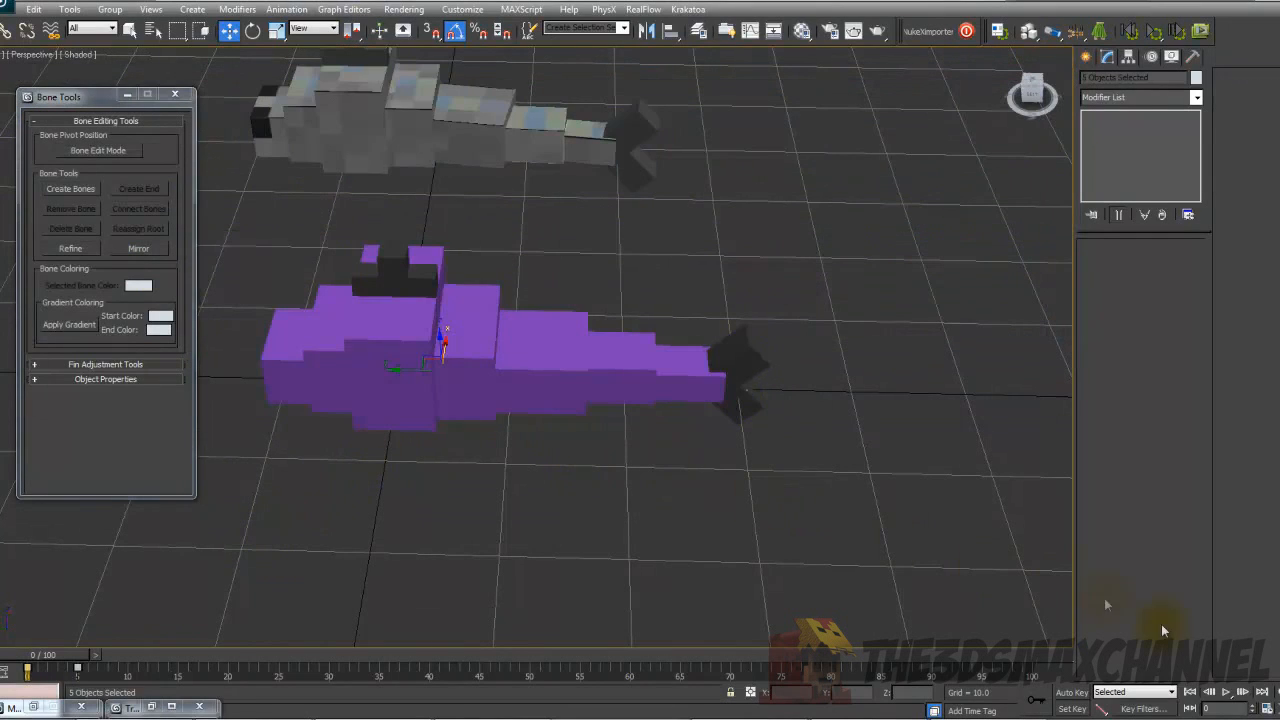
pyautogui.click(1227, 692)
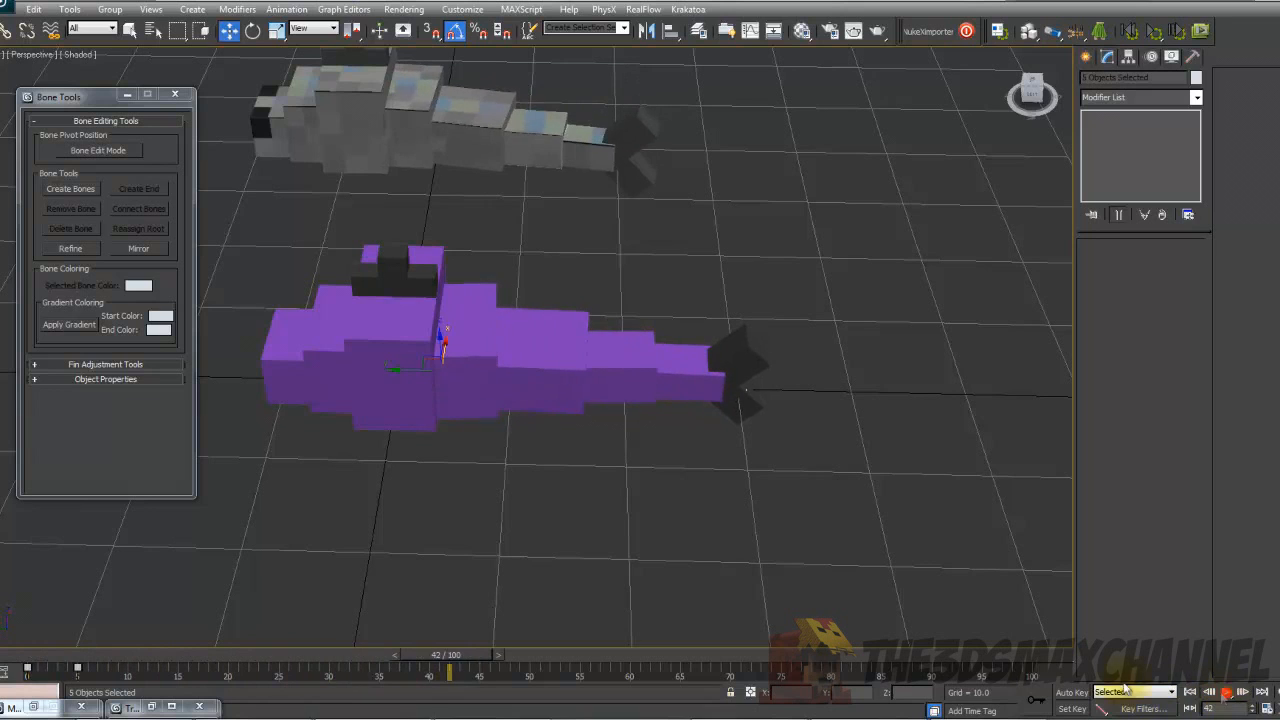
pyautogui.moveTo(16, 660)
pyautogui.mouseDown()
pyautogui.moveTo(581, 680)
pyautogui.moveTo(2, 662)
pyautogui.mouseUp()
pyautogui.click(1230, 697)
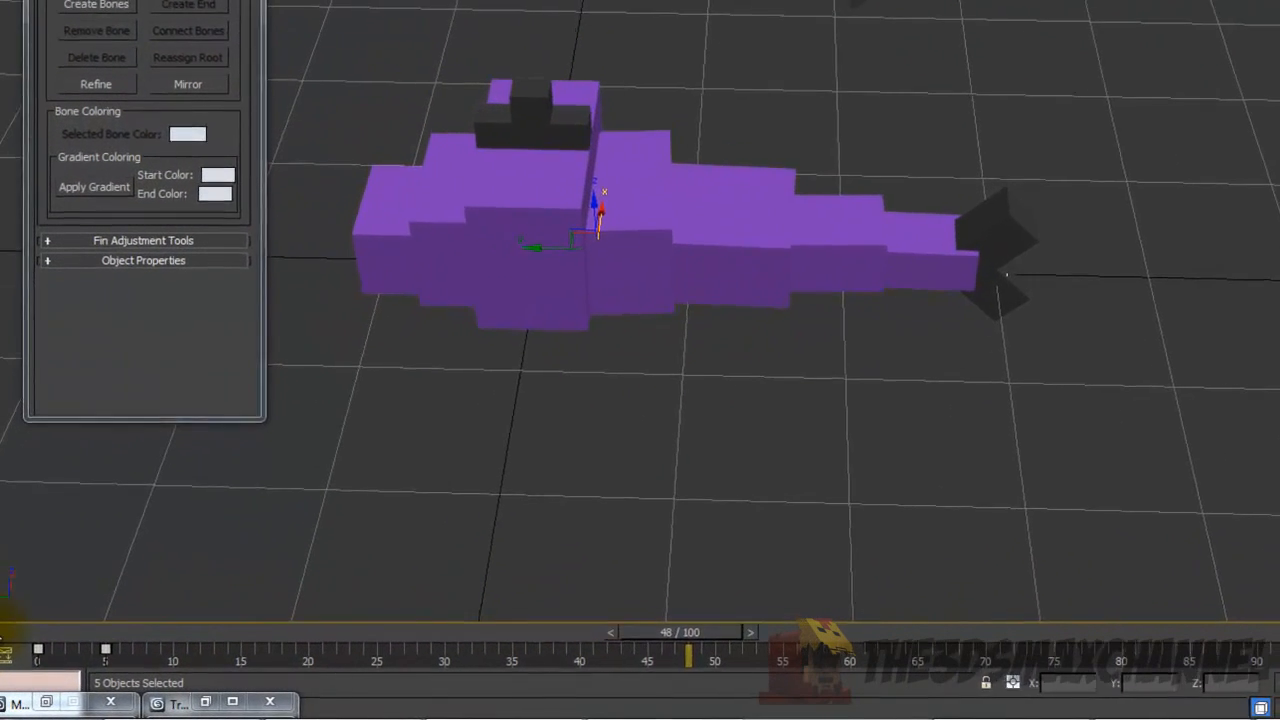
pyautogui.moveTo(2, 647); pyautogui.dragTo(40, 658)
pyautogui.click(63, 647)
pyautogui.moveTo(104, 633); pyautogui.dragTo(117, 675)
pyautogui.moveTo(218, 672); pyautogui.dragTo(146, 652)
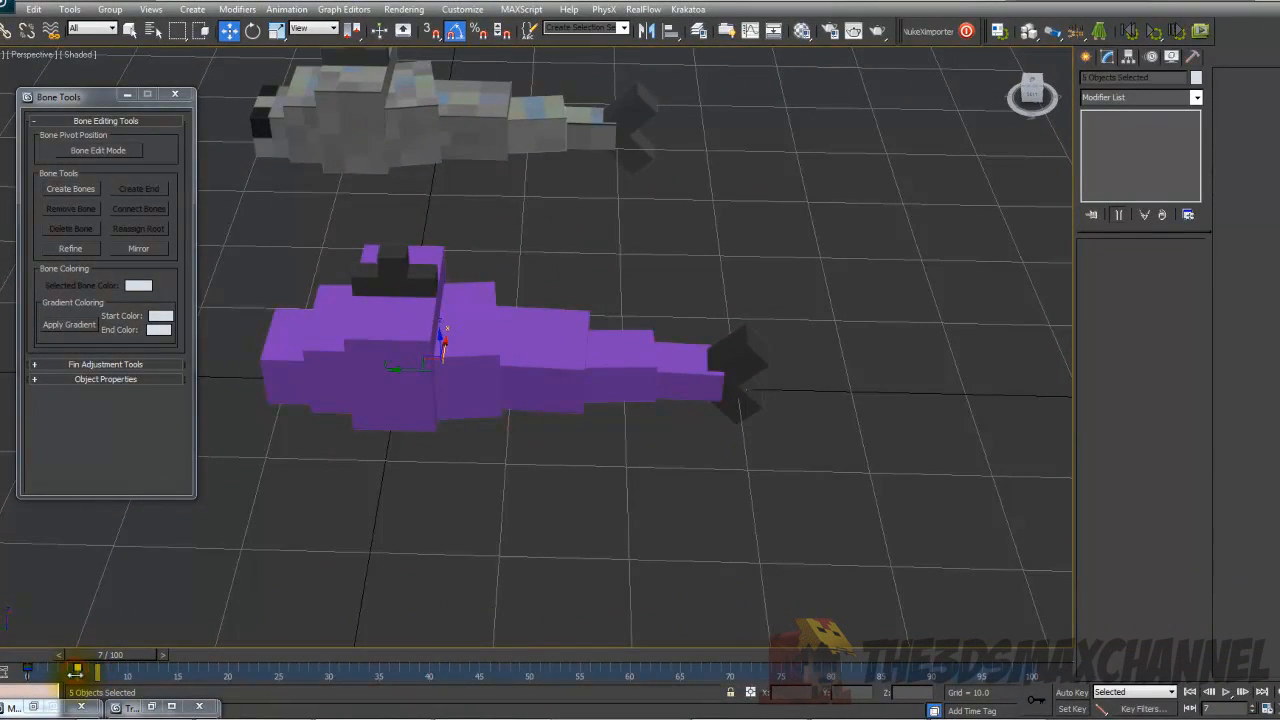
pyautogui.moveTo(72, 656); pyautogui.dragTo(10, 658)
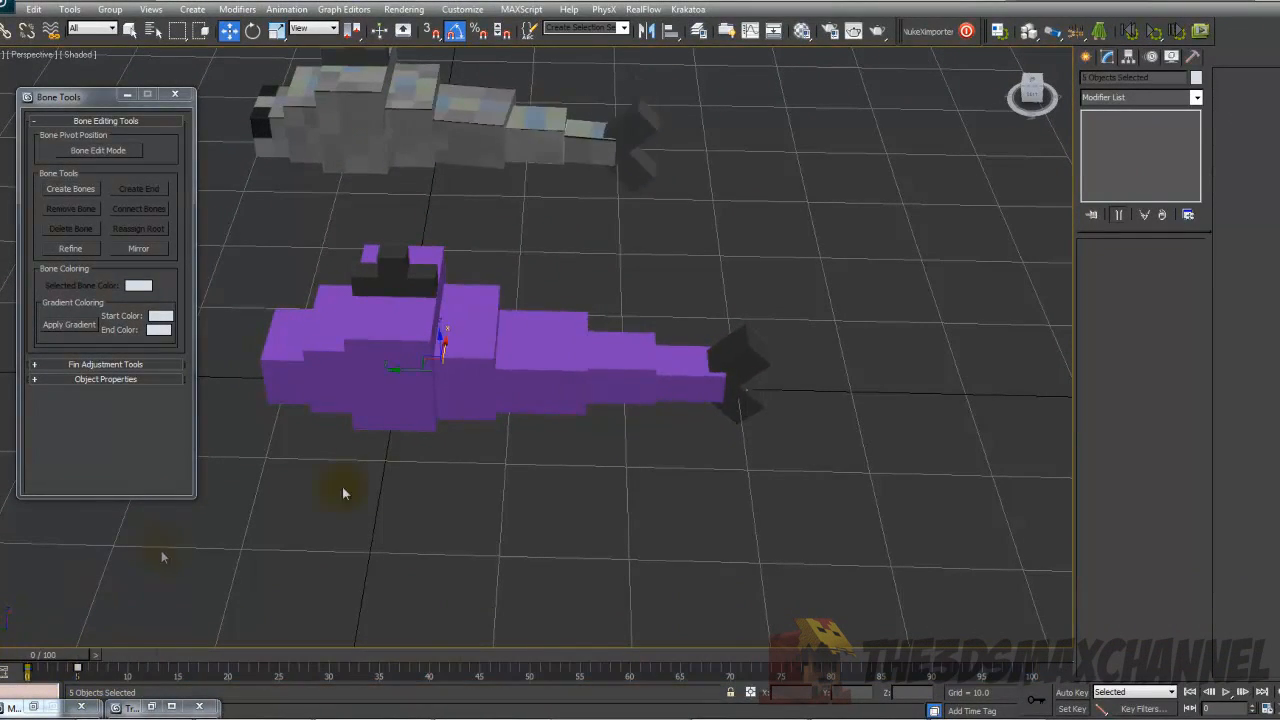
# Select all the boxes and bones of the purple creature together
pyautogui.scroll(-3, 400, 500)
pyautogui.moveTo(421, 503); pyautogui.dragTo(487, 524, button='middle')
pyautogui.click(486, 400)
pyautogui.scroll(4, 514, 440)
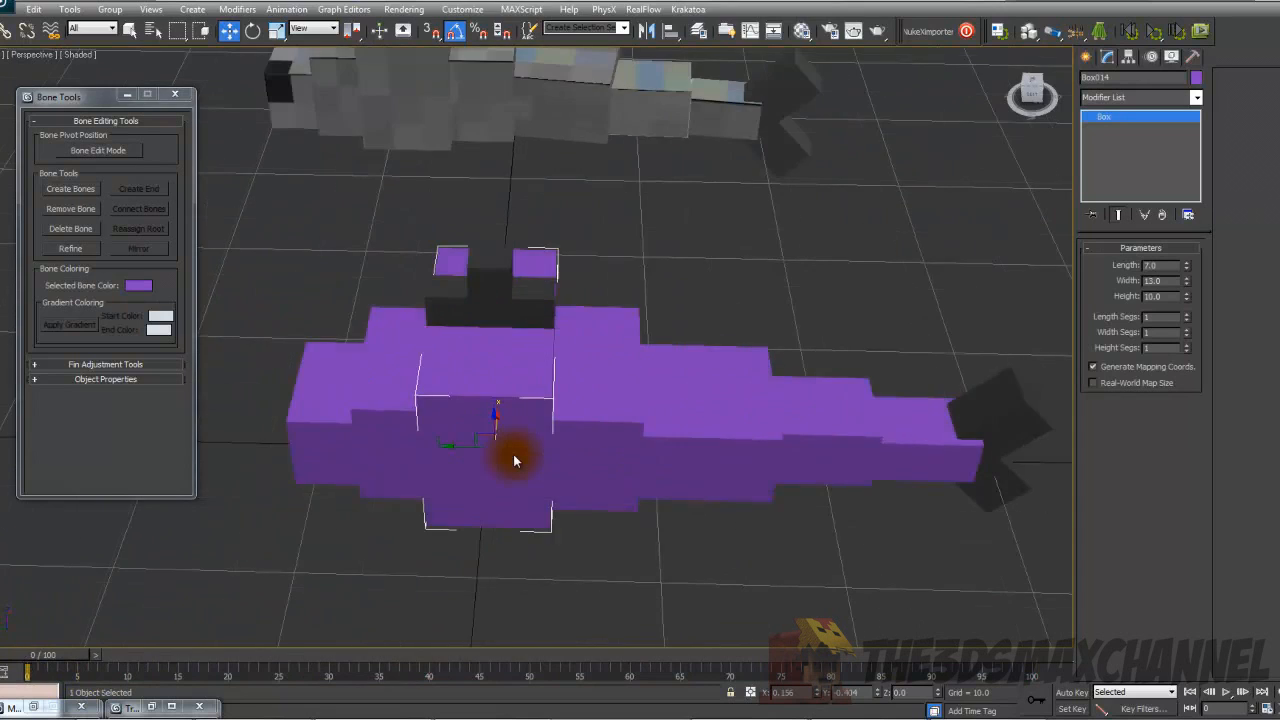
pyautogui.keyDown('alt'); pyautogui.moveTo(503, 452); pyautogui.dragTo(591, 442, button='middle'); pyautogui.keyUp('alt')
pyautogui.scroll(-3, 503, 450)
pyautogui.keyDown('alt'); pyautogui.moveTo(503, 450); pyautogui.dragTo(399, 362, button='middle'); pyautogui.keyUp('alt')
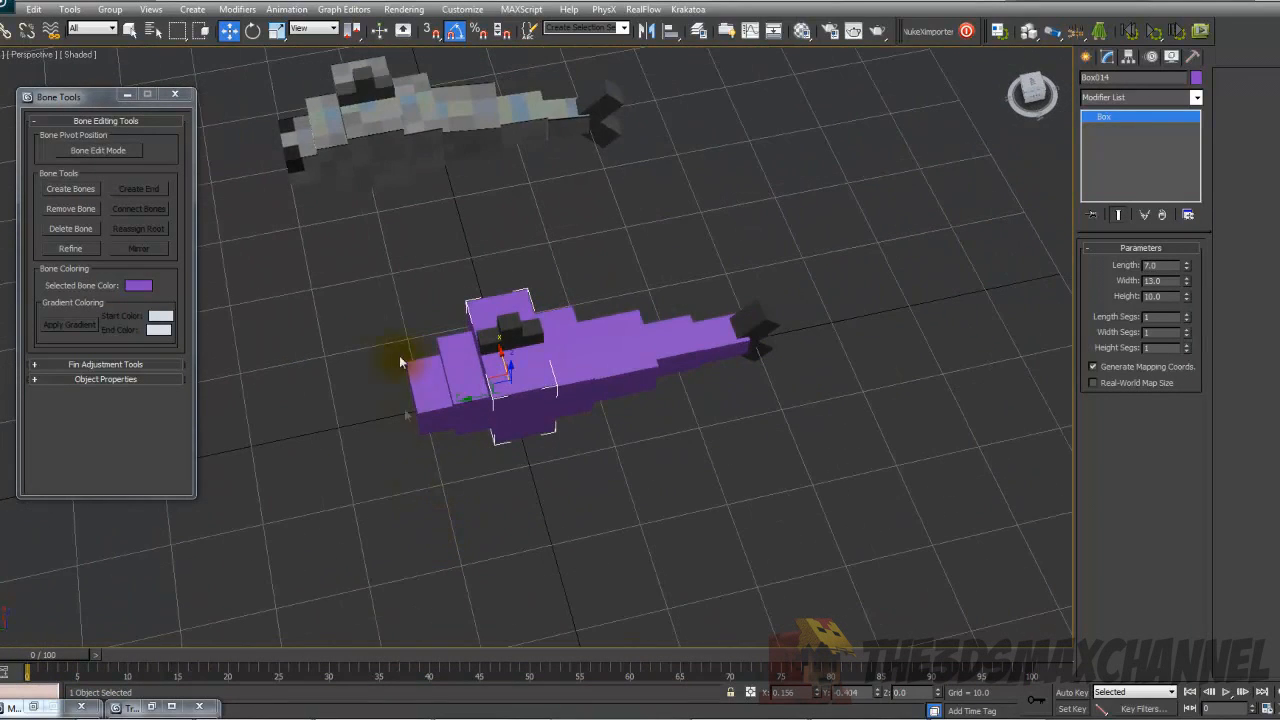
pyautogui.moveTo(1002, 572); pyautogui.dragTo(1002, 572)
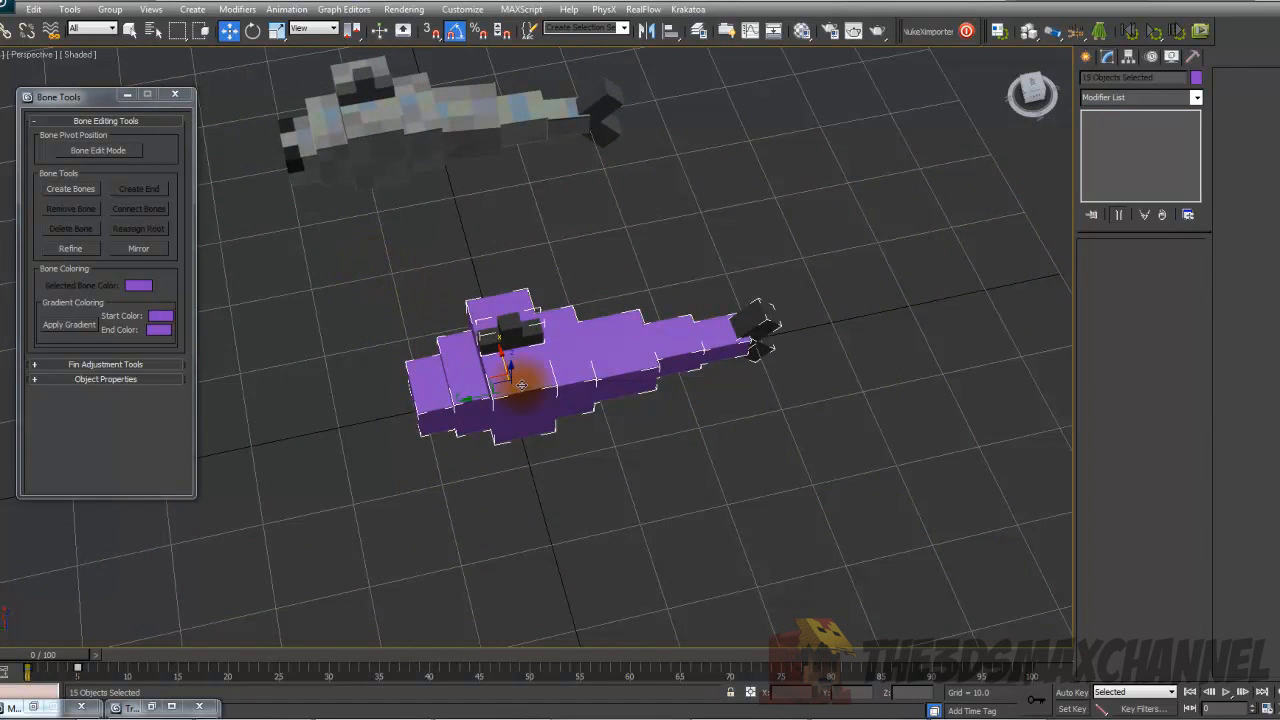
pyautogui.scroll(5, 521, 384)
pyautogui.scroll(-2, 559, 527)
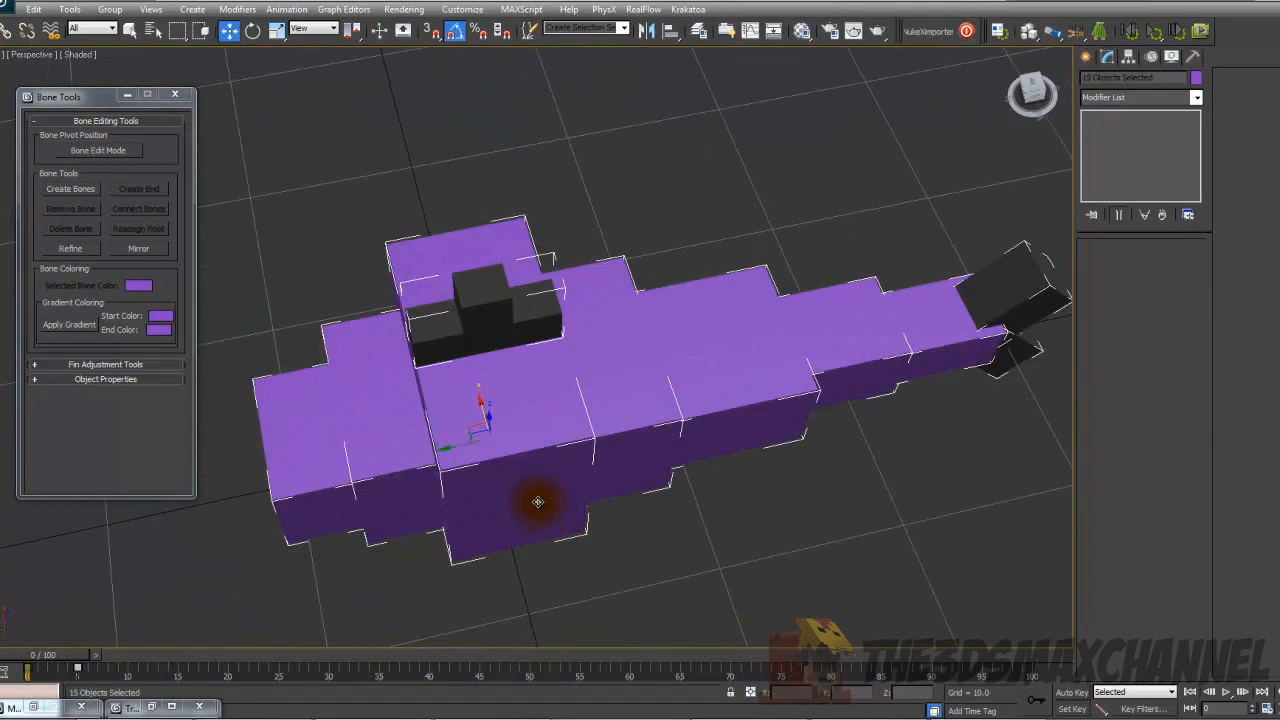
pyautogui.scroll(-4, 537, 501)
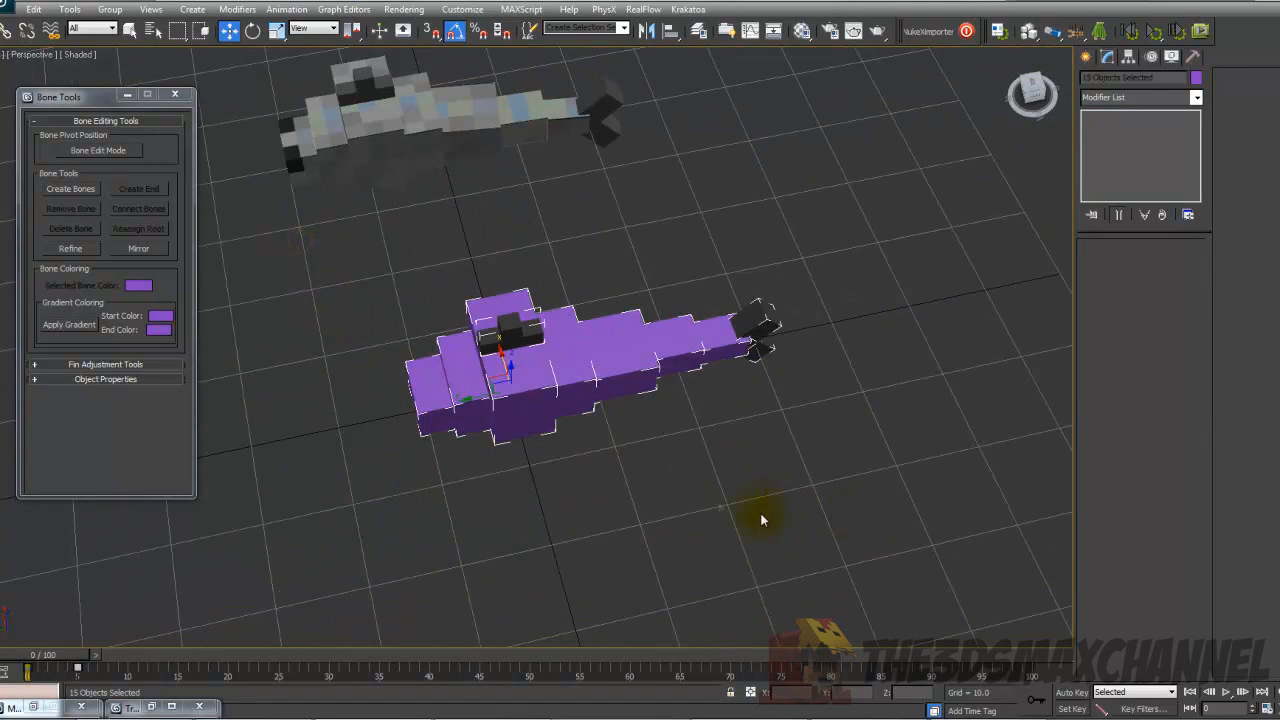
pyautogui.scroll(5, 595, 435)
pyautogui.scroll(-5, 580, 405)
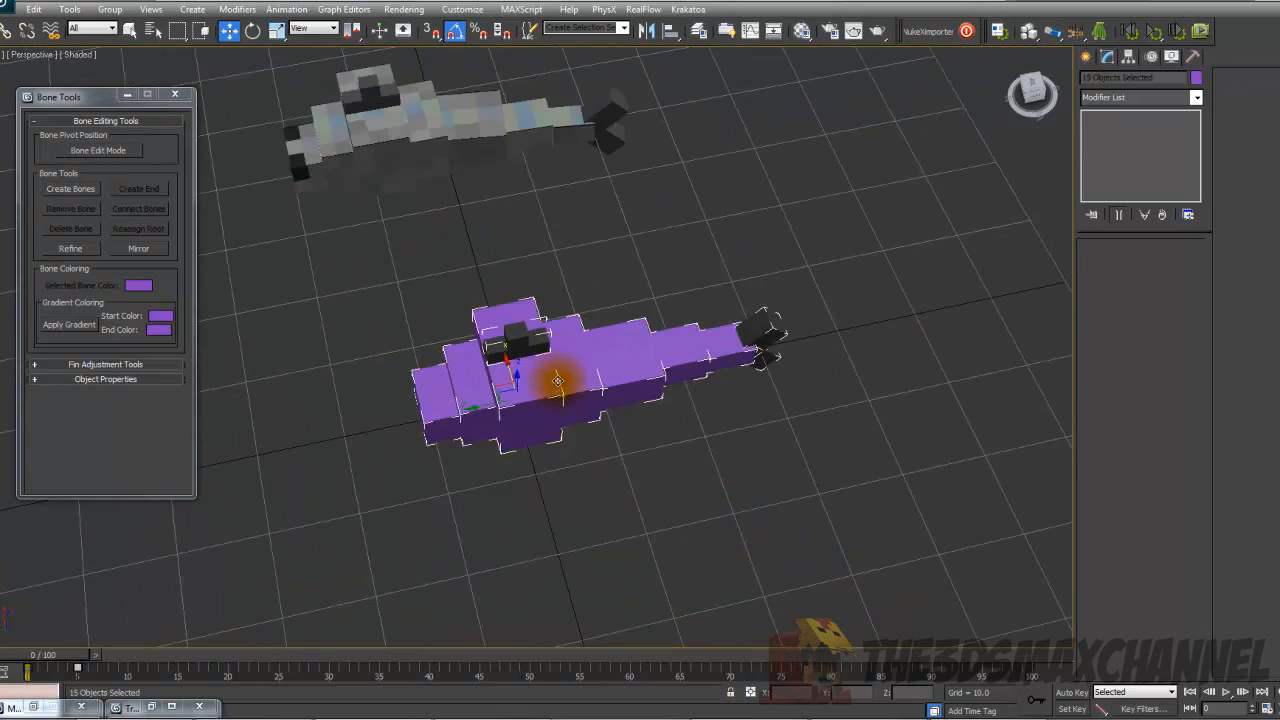
pyautogui.scroll(3, 515, 391)
pyautogui.moveTo(515, 391); pyautogui.dragTo(510, 352, button='middle')
# Group the selected objects under the name Silverfish
pyautogui.click(124, 14)
pyautogui.click(119, 30)
pyautogui.click(110, 9)
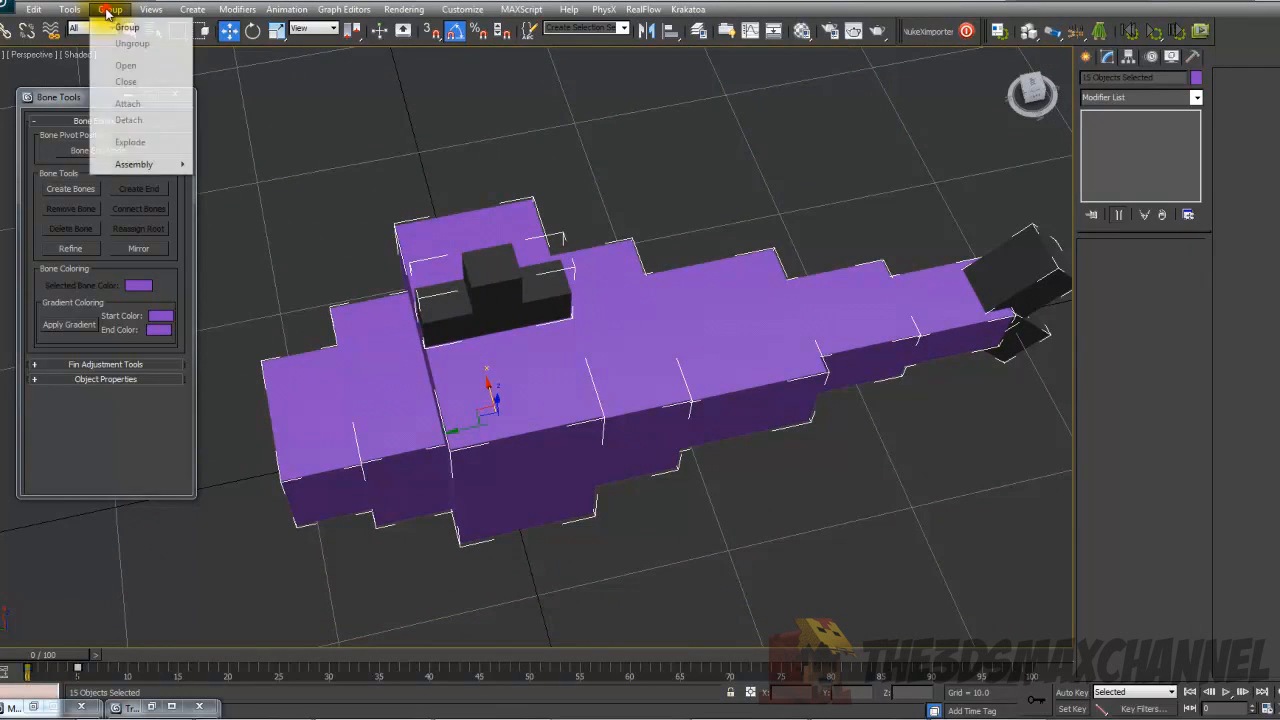
pyautogui.click(125, 32)
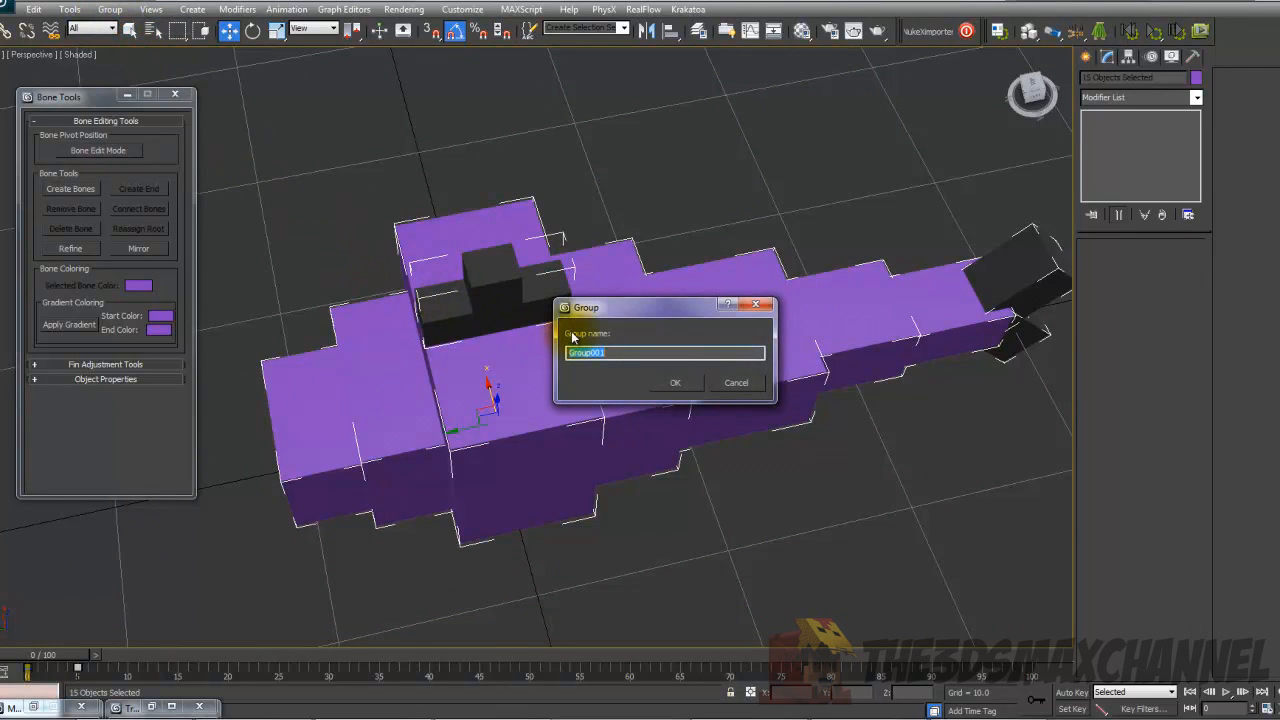
pyautogui.write('Silverfish')
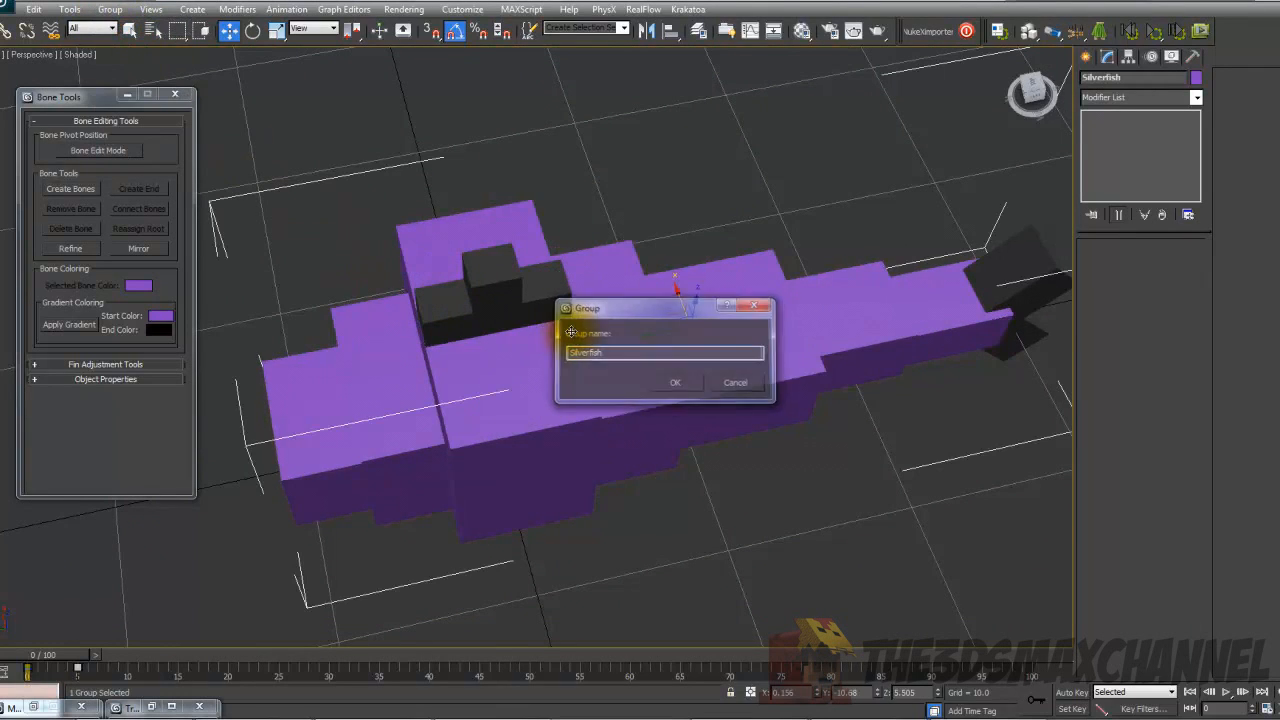
pyautogui.press('Return')
# With Auto Key on, keyframe the Silverfish group moved forward along Y at frame 100 and return to frame 0
pyautogui.scroll(-3, 697, 337)
pyautogui.keyDown('alt'); pyautogui.moveTo(634, 360); pyautogui.dragTo(622, 310, button='middle'); pyautogui.keyUp('alt')
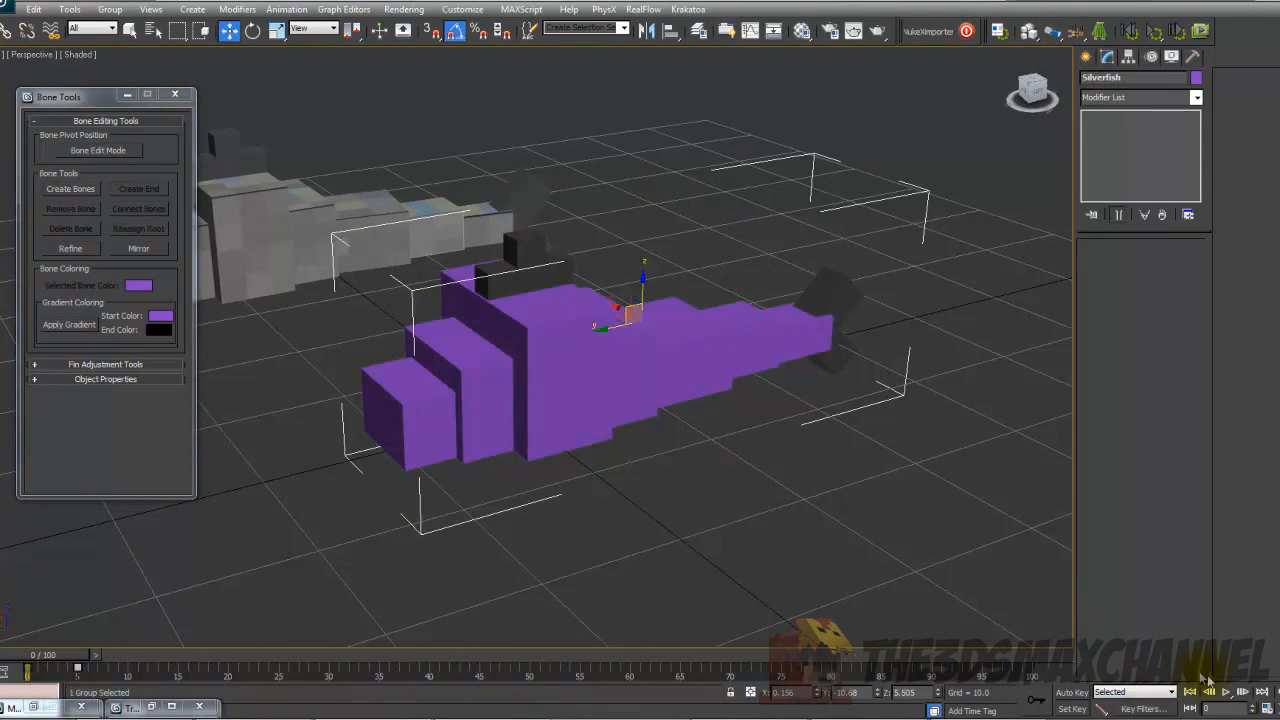
pyautogui.click(1228, 697)
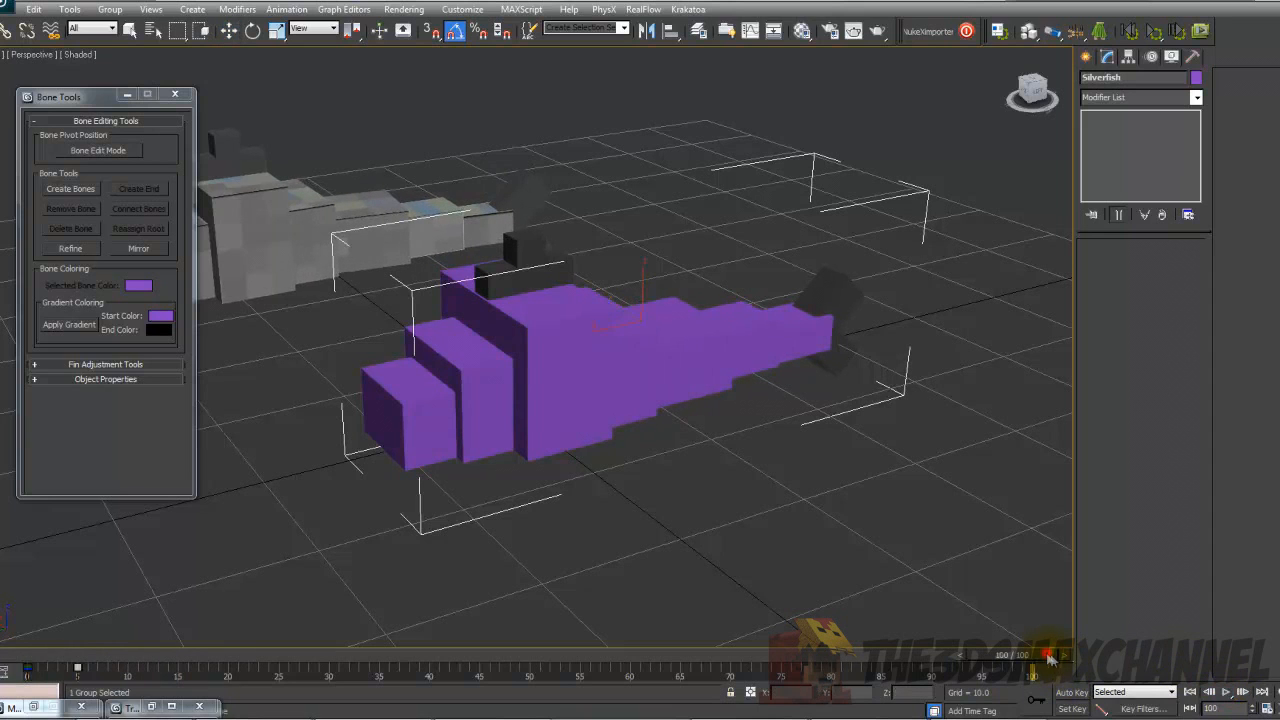
pyautogui.click(1068, 693)
pyautogui.moveTo(606, 325); pyautogui.dragTo(57, 608)
pyautogui.click(5, 660)
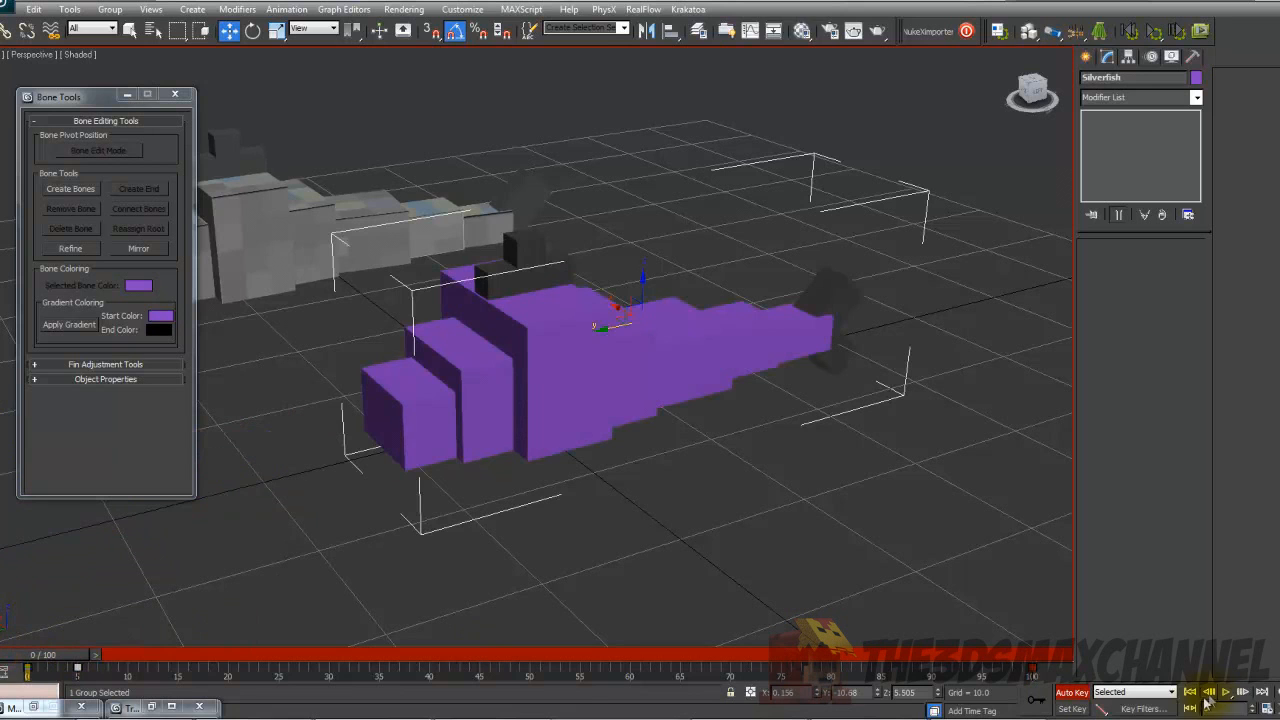
# Play the animation to check the Silverfish group's forward travel combined with the tail motion
pyautogui.click(1228, 694)
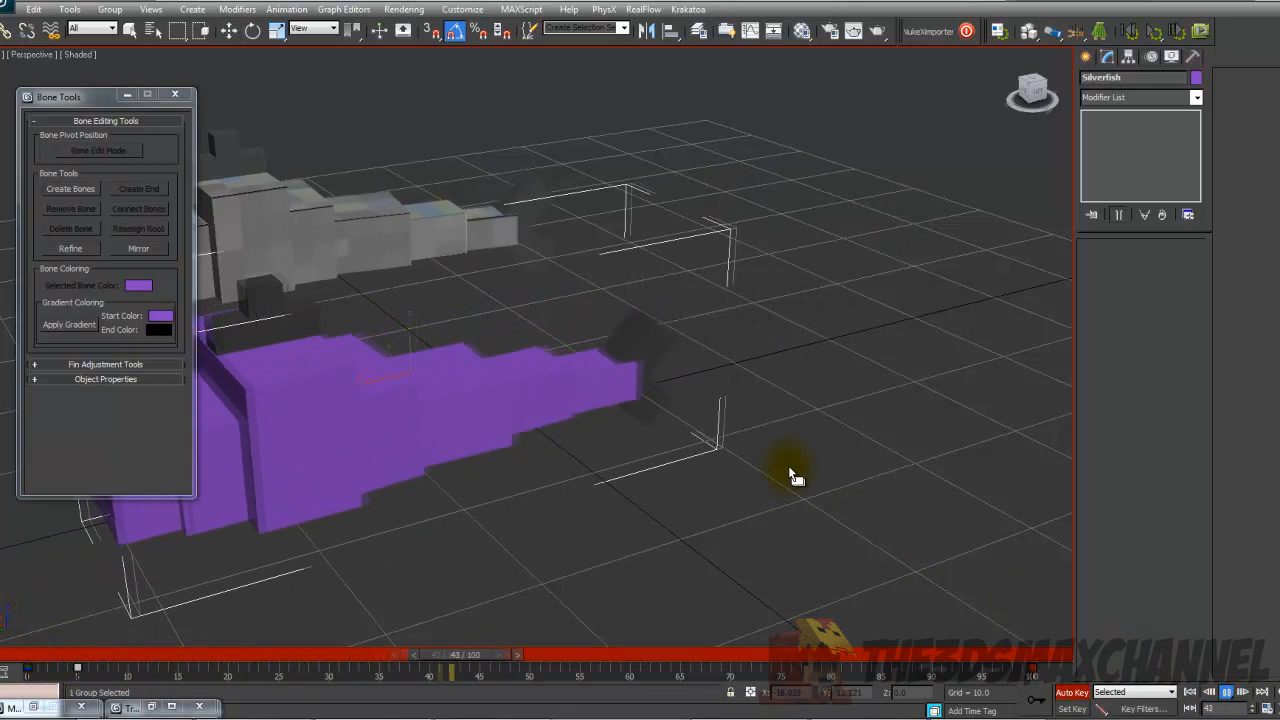
pyautogui.scroll(-5, 664, 440)
pyautogui.click(1228, 693)
pyautogui.scroll(4, 589, 451)
pyautogui.scroll(-2, 694, 460)
pyautogui.scroll(4, 541, 443)
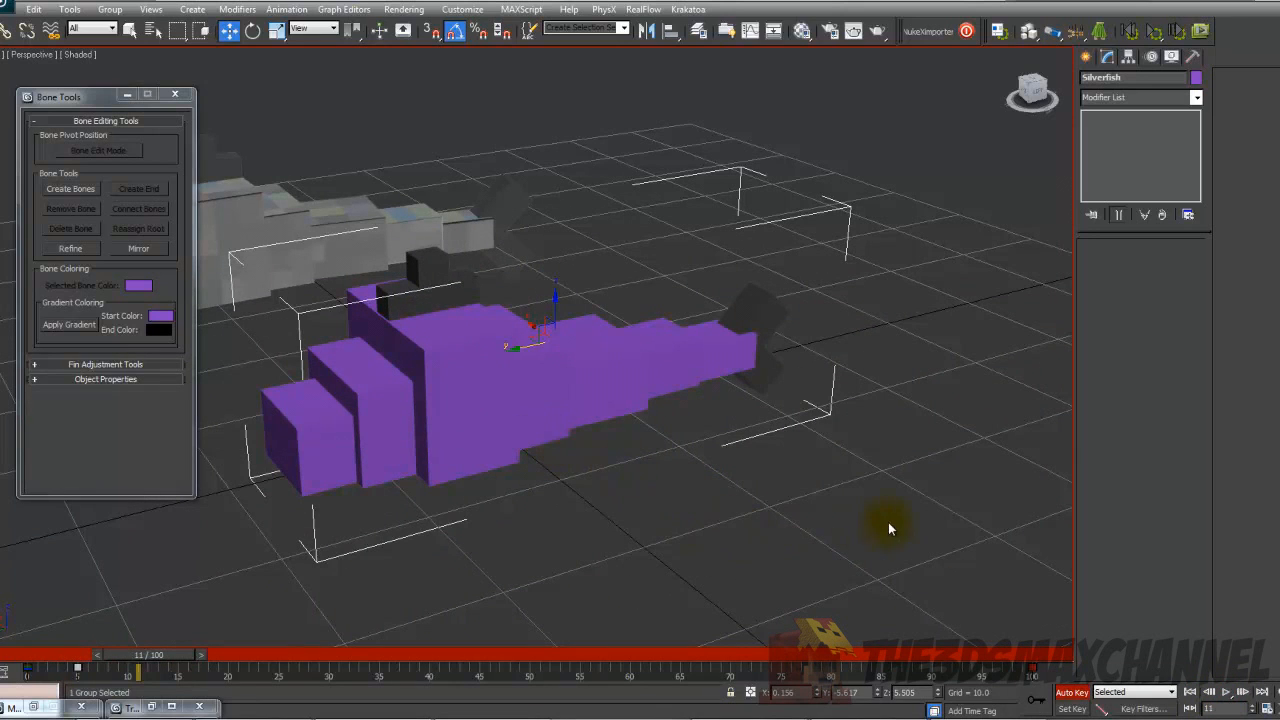
pyautogui.moveTo(871, 505); pyautogui.dragTo(946, 494, button='middle')
pyautogui.scroll(4, 946, 494)
pyautogui.scroll(-5, 643, 466)
pyautogui.scroll(5, 643, 466)
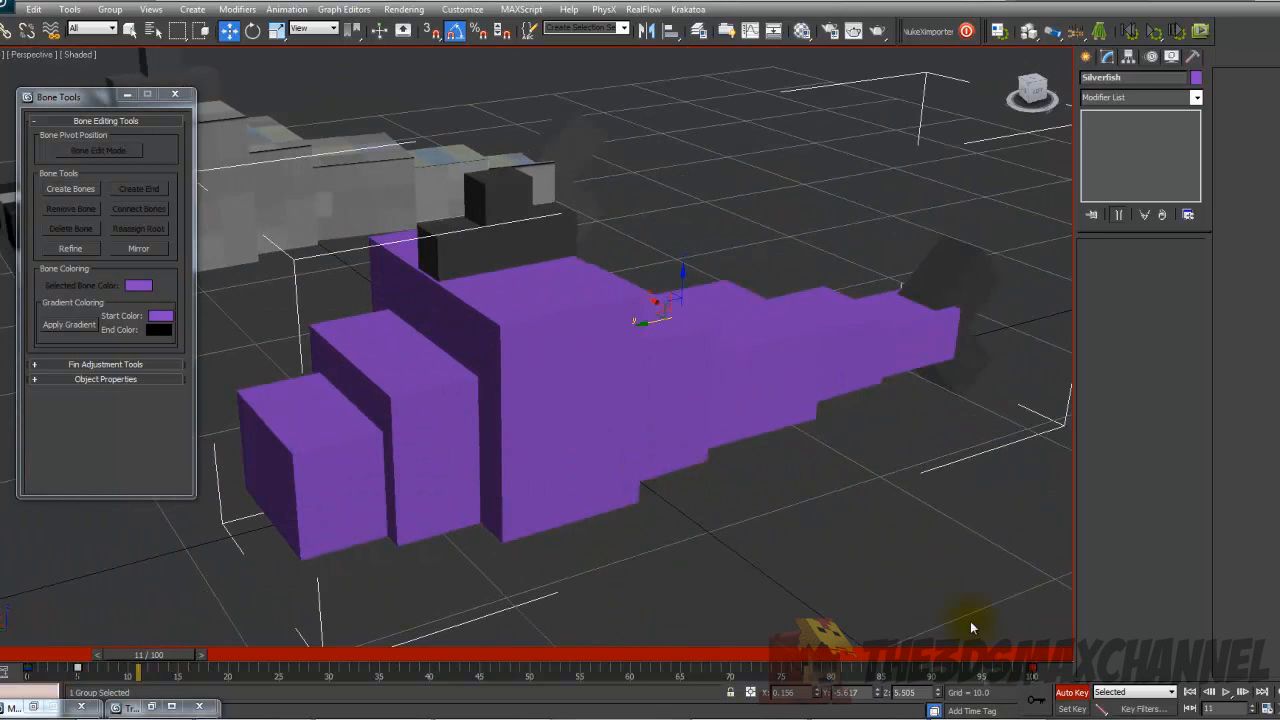
pyautogui.scroll(-5, 634, 523)
pyautogui.scroll(4, 617, 530)
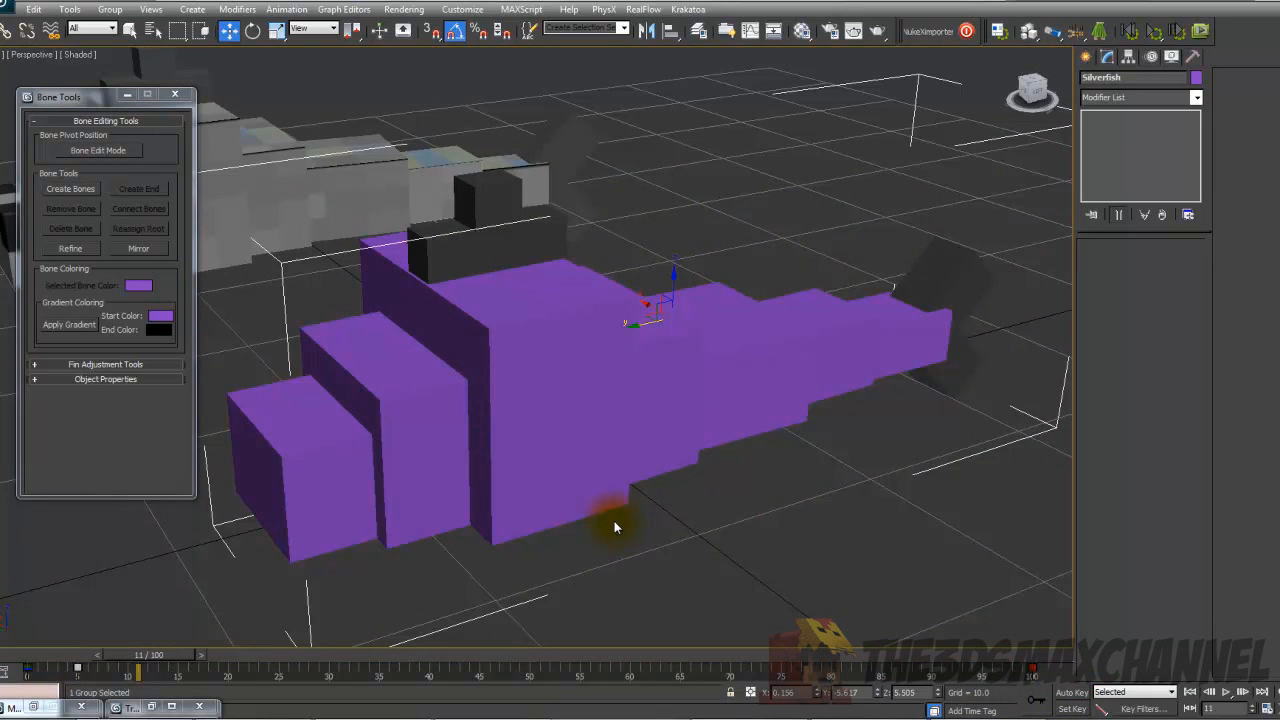
pyautogui.keyDown('alt'); pyautogui.moveTo(663, 451); pyautogui.dragTo(641, 424, button='middle'); pyautogui.keyUp('alt')
pyautogui.scroll(-8, 650, 430)
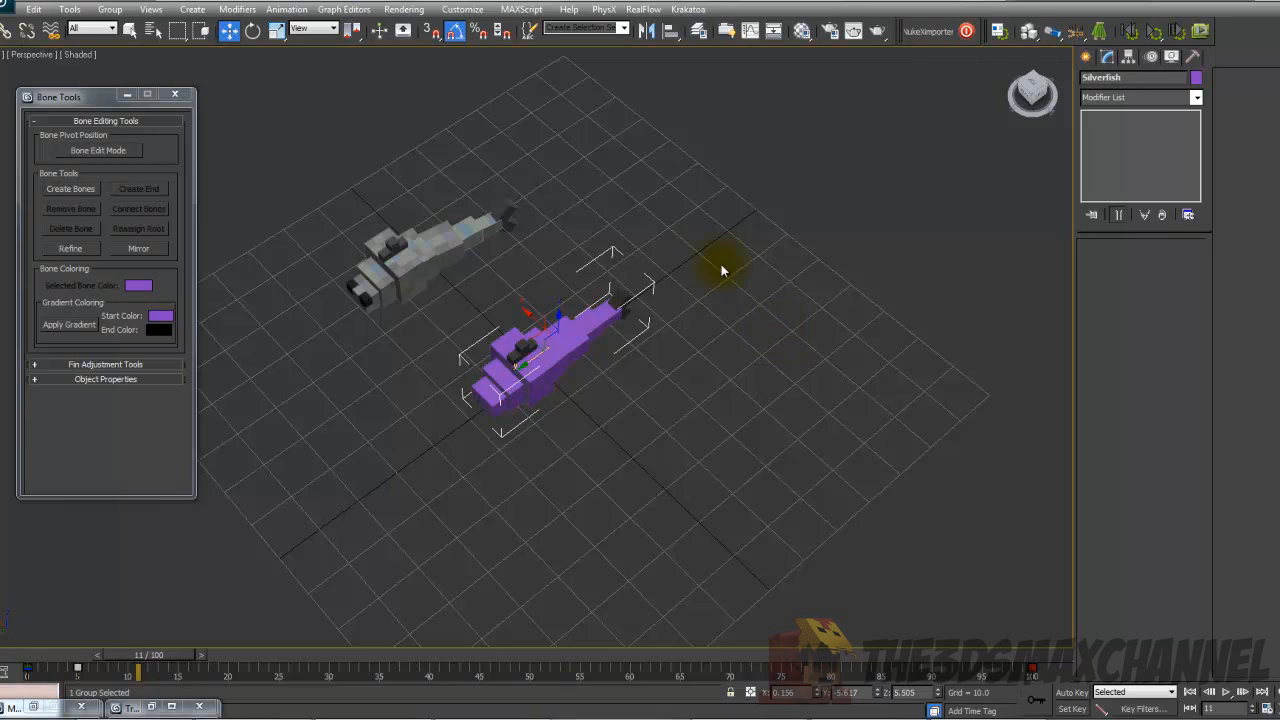
# Examine the grouped purple Silverfish up close from above and from a lower front angle
pyautogui.scroll(5, 721, 264)
pyautogui.scroll(3, 639, 265)
pyautogui.scroll(-3, 677, 337)
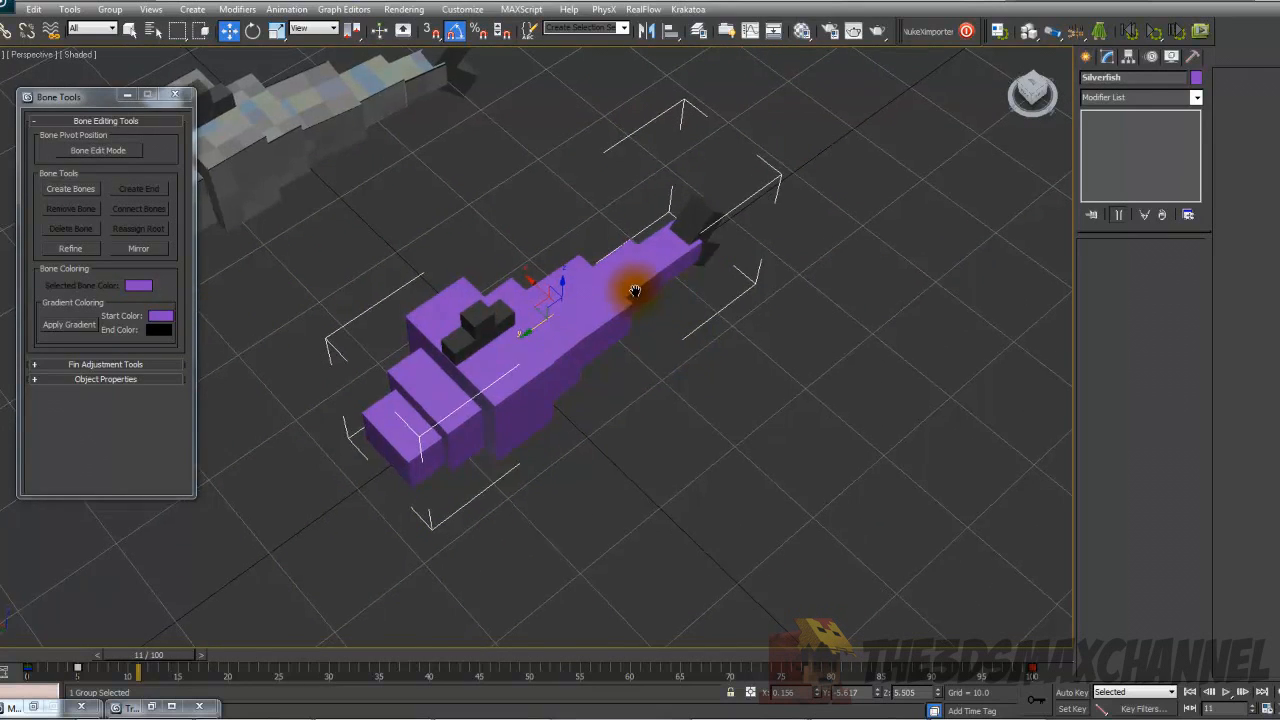
pyautogui.scroll(-4, 634, 292)
pyautogui.scroll(4, 573, 337)
pyautogui.moveTo(593, 292)
pyautogui.mouseDown(button='middle')
pyautogui.moveTo(573, 337)
pyautogui.moveTo(654, 294)
pyautogui.moveTo(603, 303)
pyautogui.mouseUp(button='middle')
pyautogui.scroll(3, 654, 294)
pyautogui.scroll(-3, 603, 303)
pyautogui.scroll(3, 607, 296)
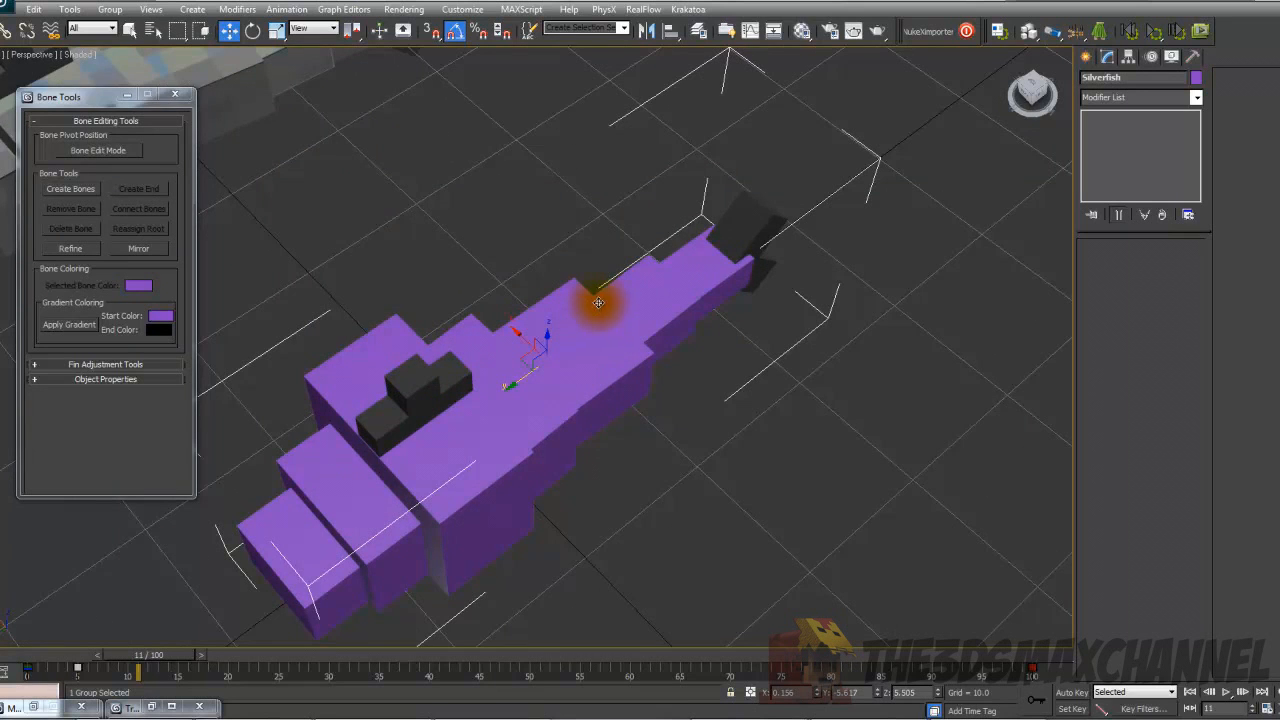
pyautogui.scroll(-4, 684, 420)
pyautogui.scroll(2, 650, 430)
pyautogui.scroll(3, 650, 428)
pyautogui.scroll(-4, 608, 380)
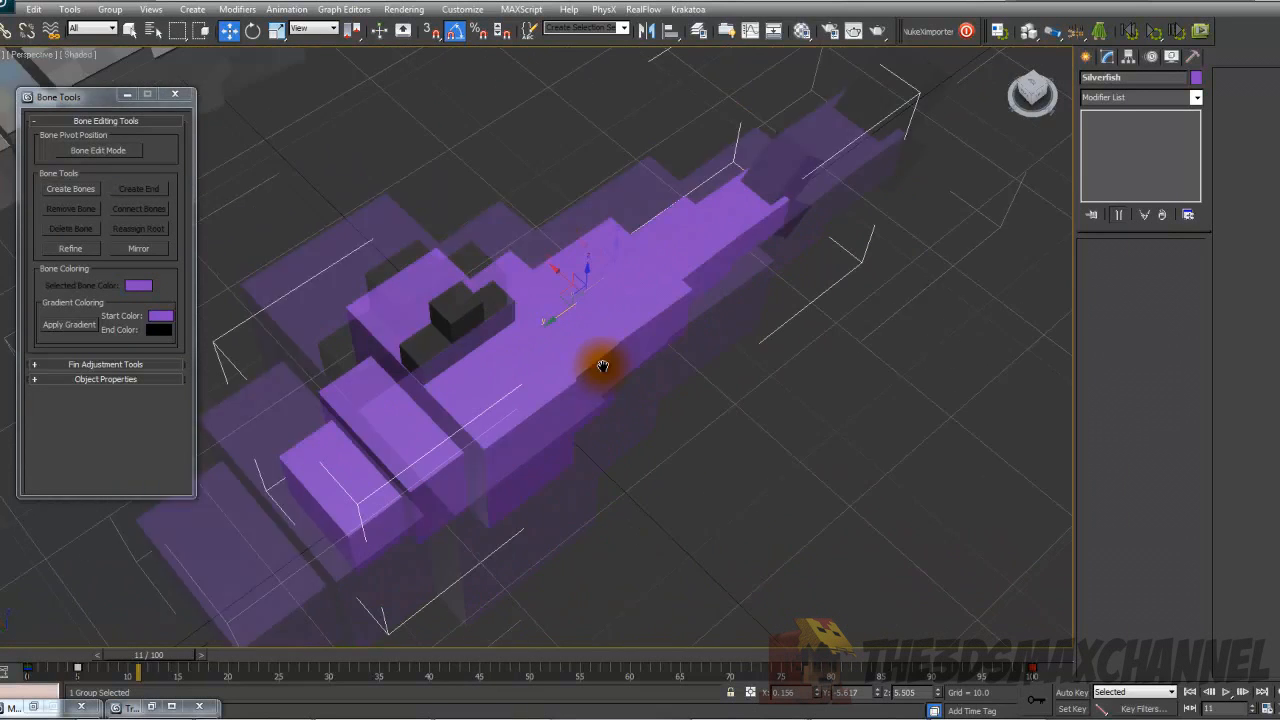
pyautogui.scroll(2, 608, 371)
pyautogui.scroll(3, 645, 408)
pyautogui.scroll(-4, 663, 407)
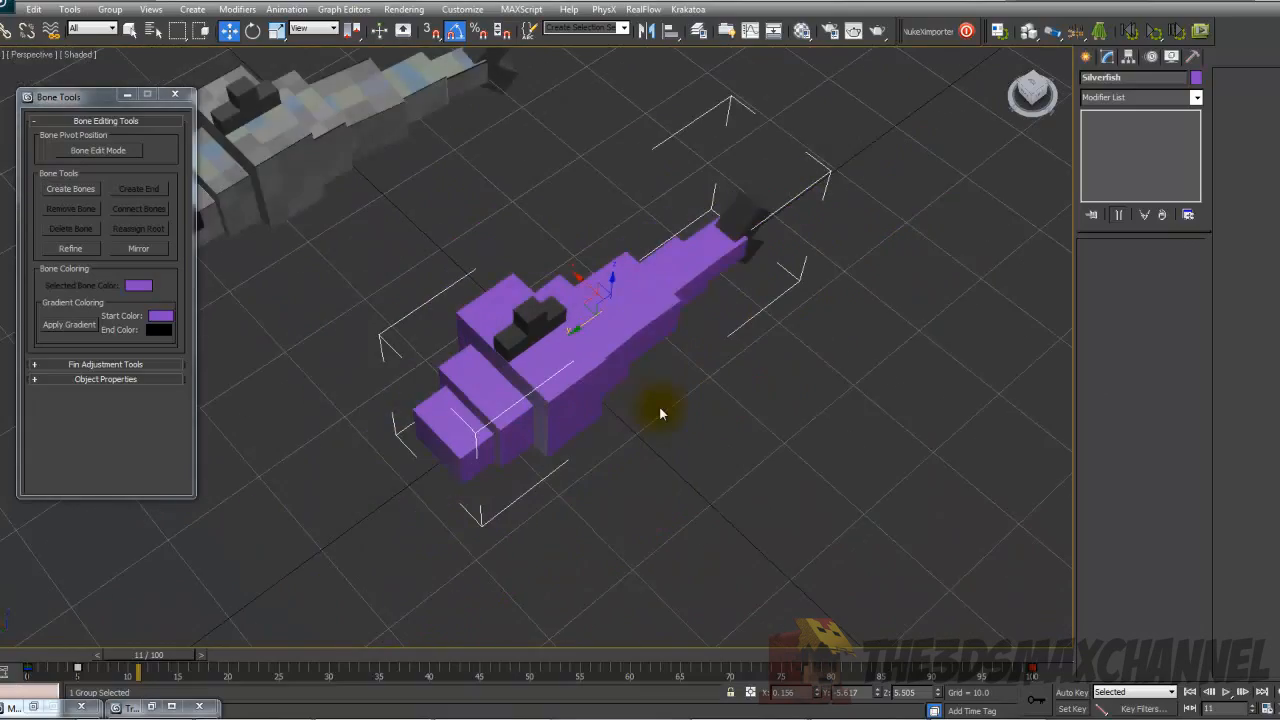
pyautogui.scroll(3, 614, 386)
pyautogui.keyDown('alt'); pyautogui.moveTo(600, 406); pyautogui.dragTo(484, 366, button='middle'); pyautogui.keyUp('alt')
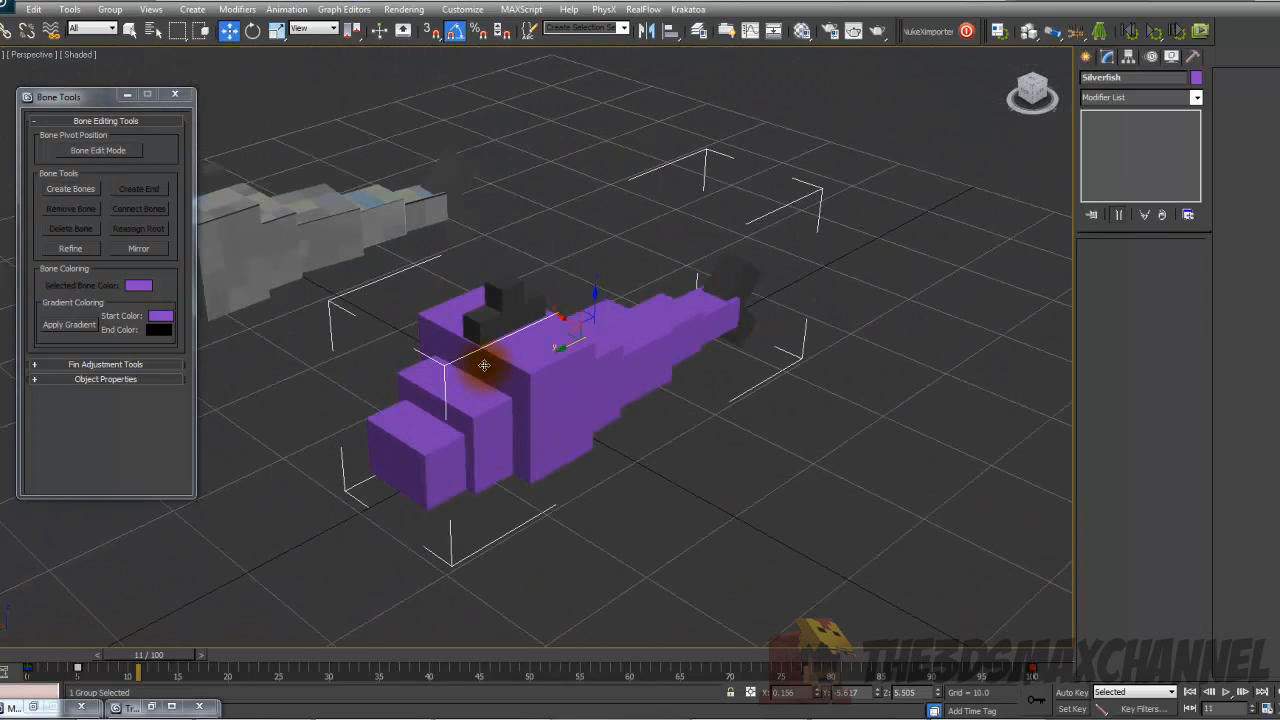
pyautogui.scroll(4, 569, 409)
pyautogui.scroll(-5, 609, 423)
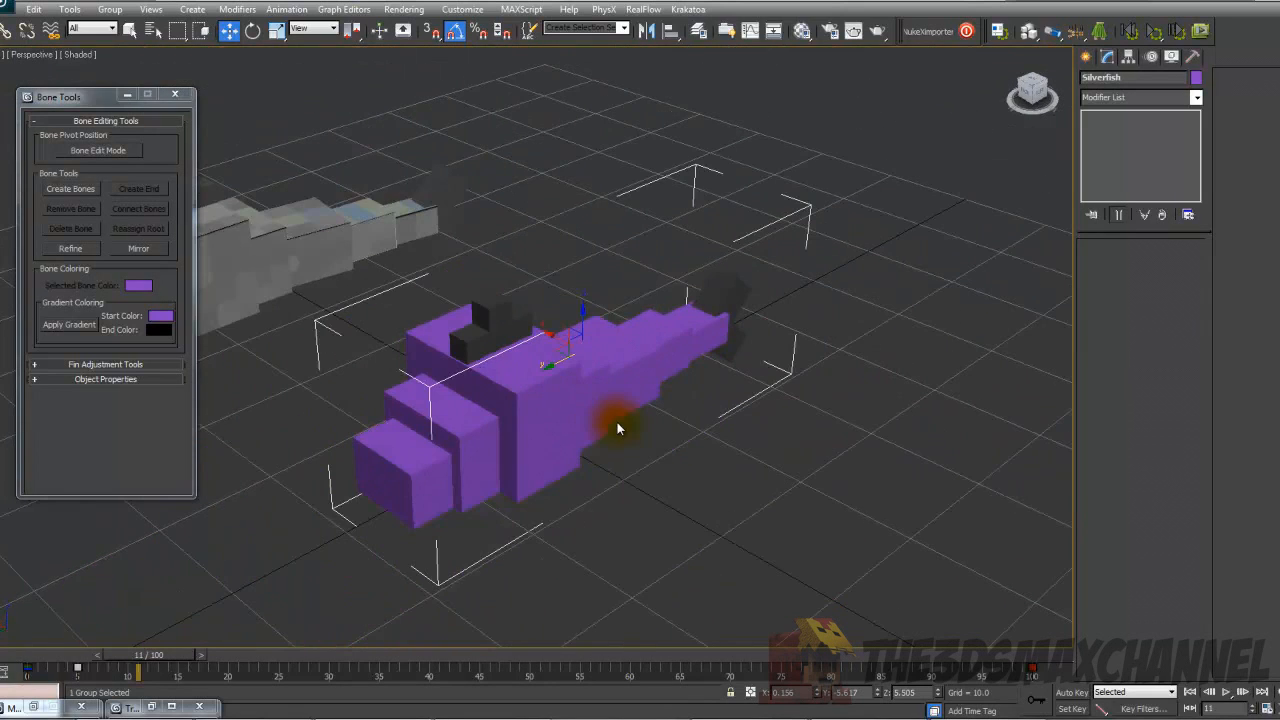